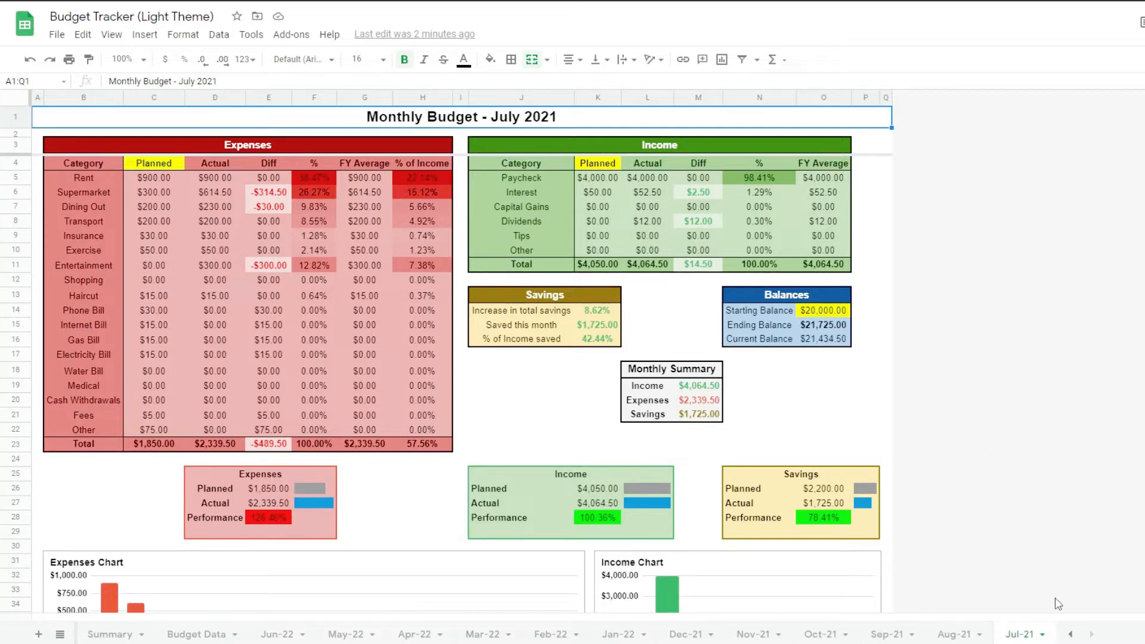
Step: Browse the August and September 2021 monthly budget sheets and return to the July 2021 sheet
click(956, 635)
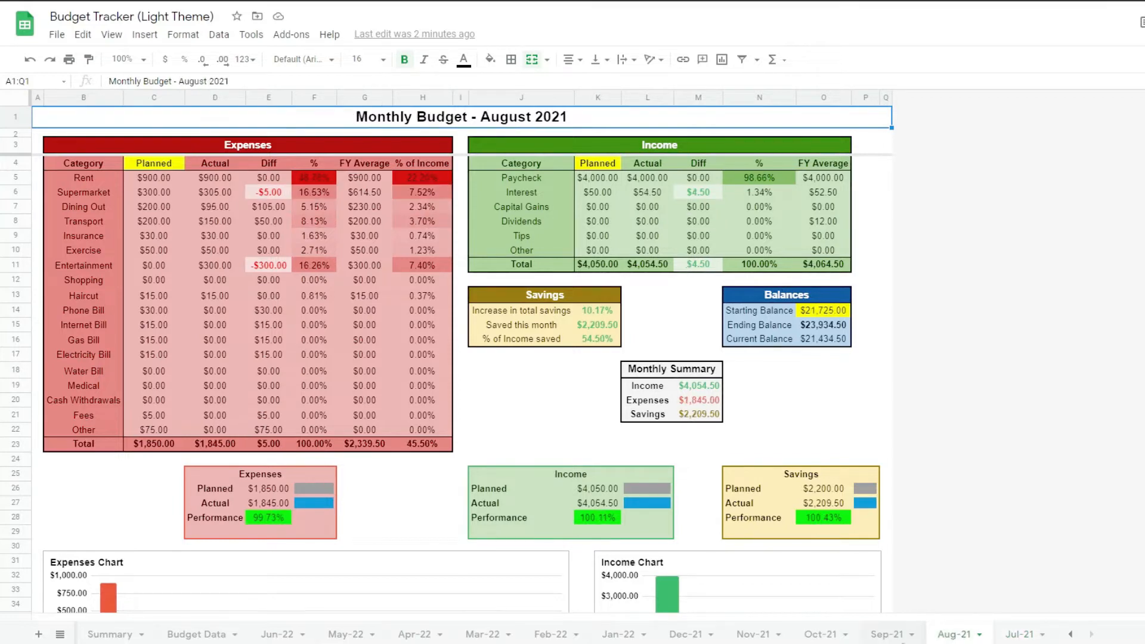
click(886, 637)
click(950, 634)
click(1009, 638)
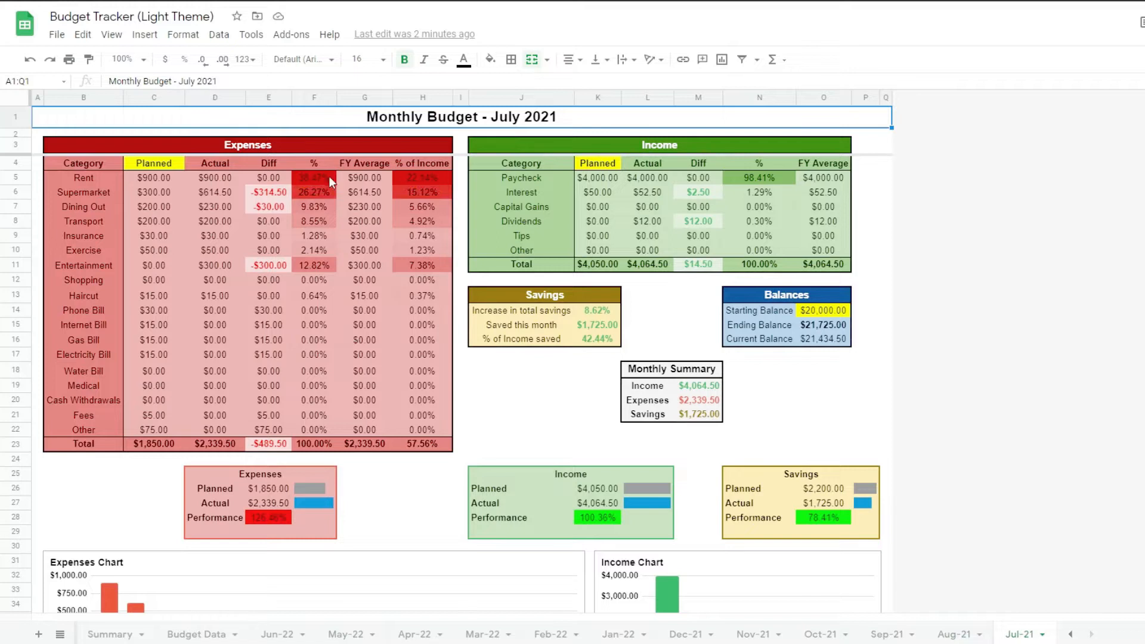
Step: Examine the planned-versus-actual differences for Supermarket and Entertainment and the expense and income charts on the July sheet
click(268, 191)
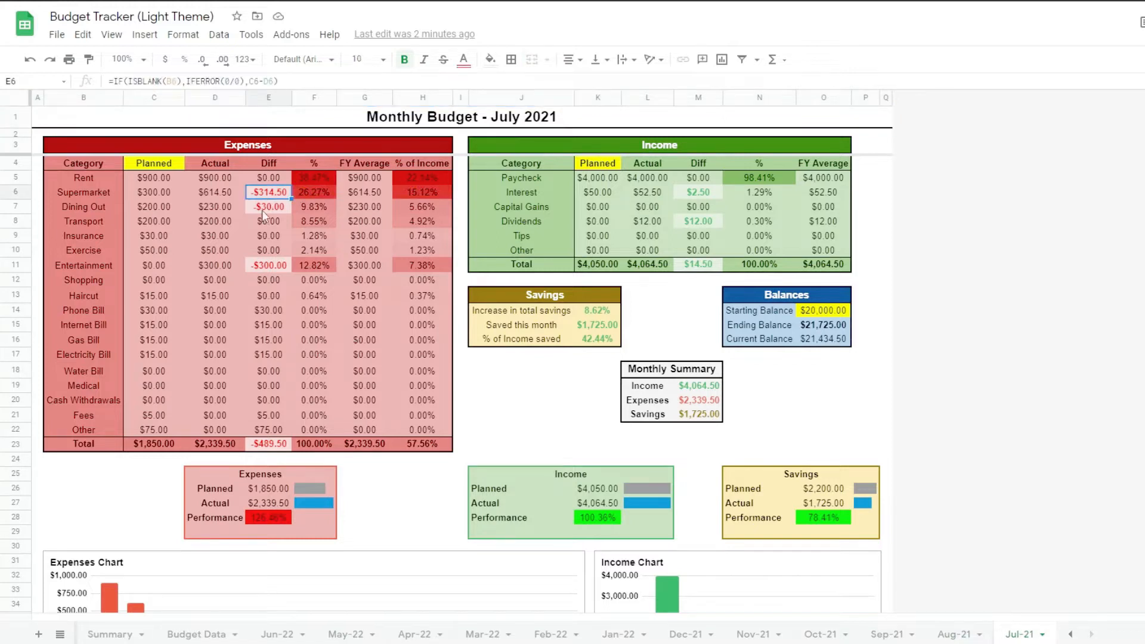
click(280, 270)
scroll(306, 302, down, 7)
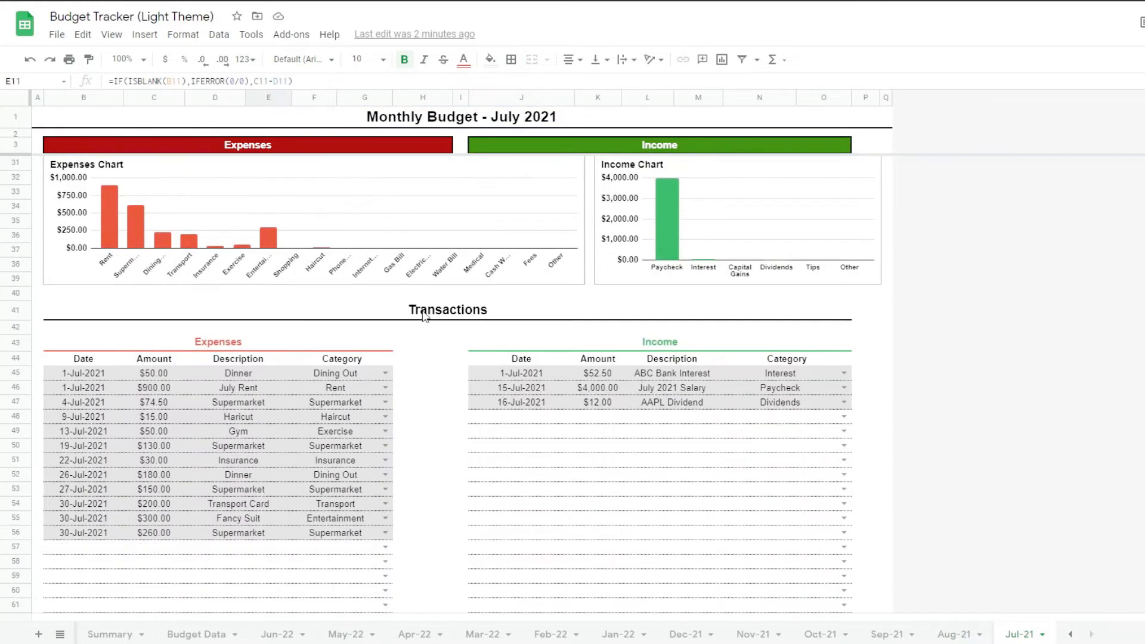
Step: Inspect the date, amount and category fields of the first empty rows in July's expense and income transaction tables
scroll(425, 314, down, 2)
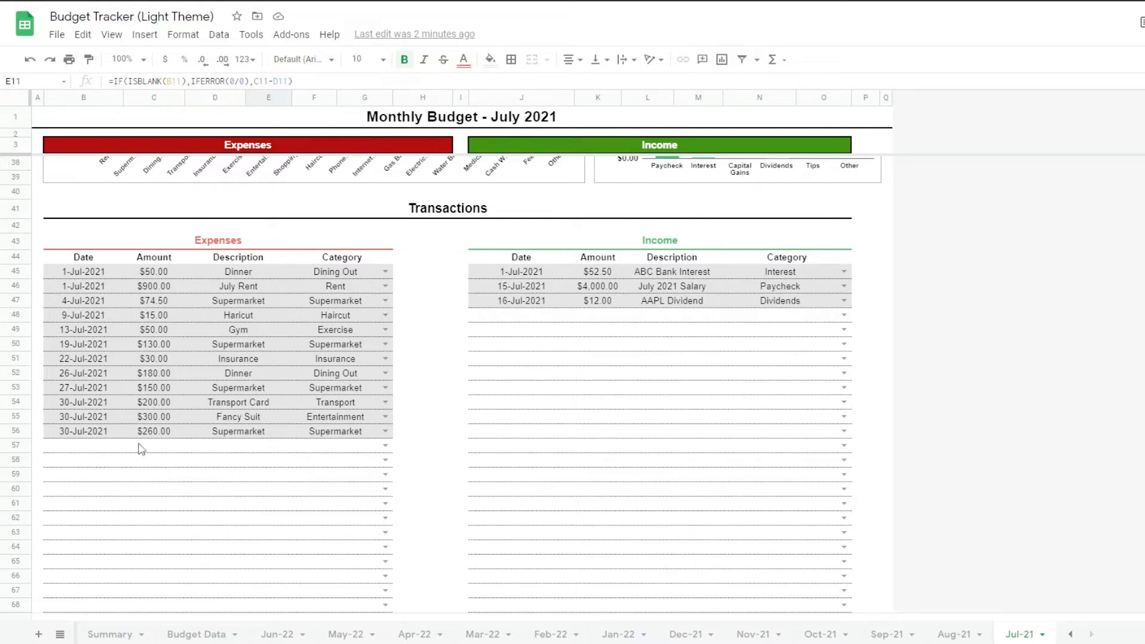
double_click(89, 447)
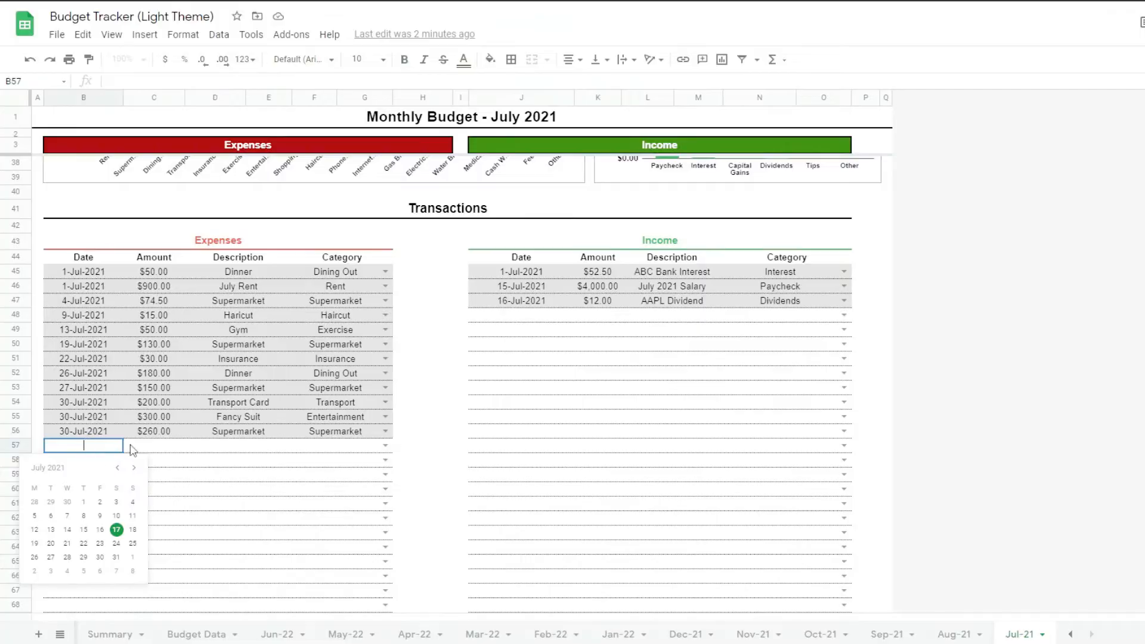
click(134, 450)
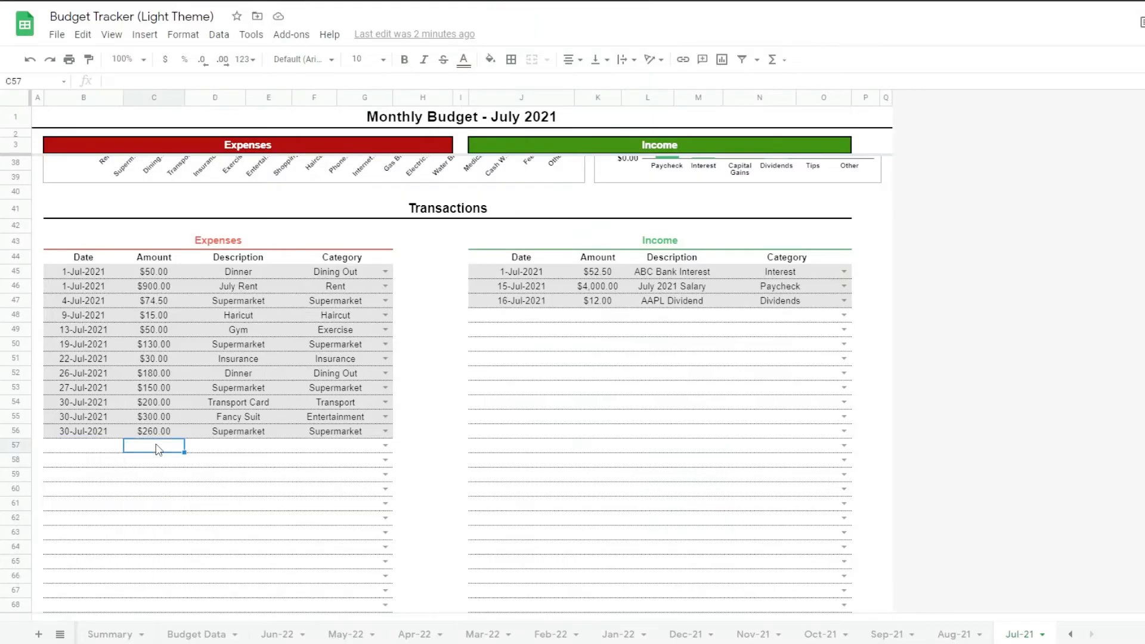
click(385, 445)
scroll(352, 498, down, 2)
scroll(352, 498, up, 3)
double_click(524, 315)
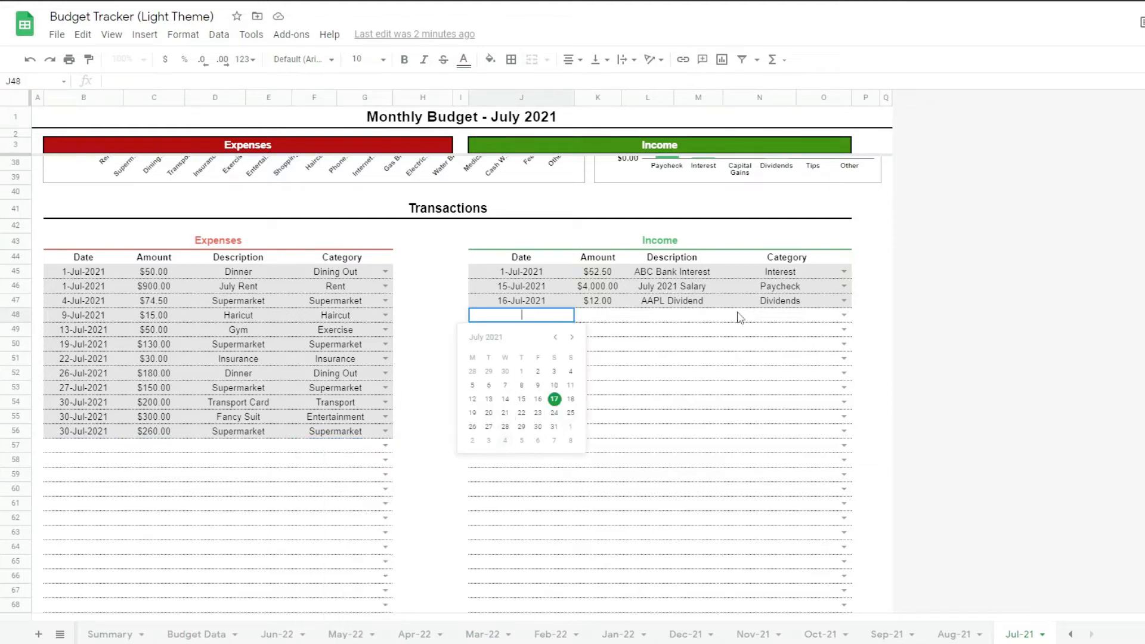
click(844, 315)
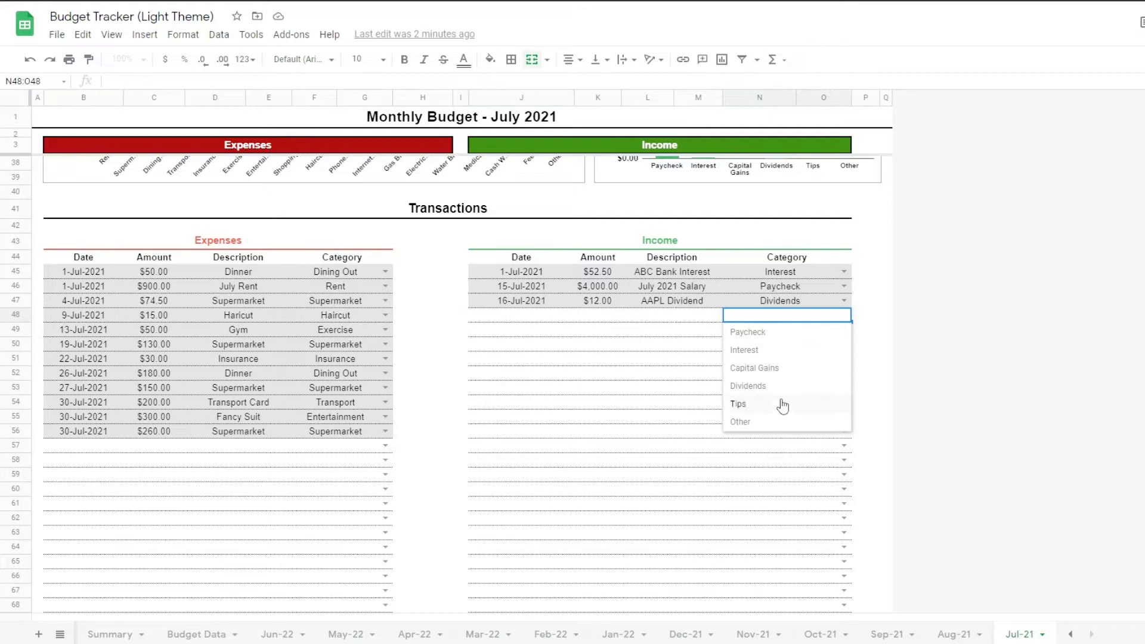
Step: Leave the income category list and review the July 2021 budget from its summary tables down to the transactions
scroll(1006, 285, up, 3)
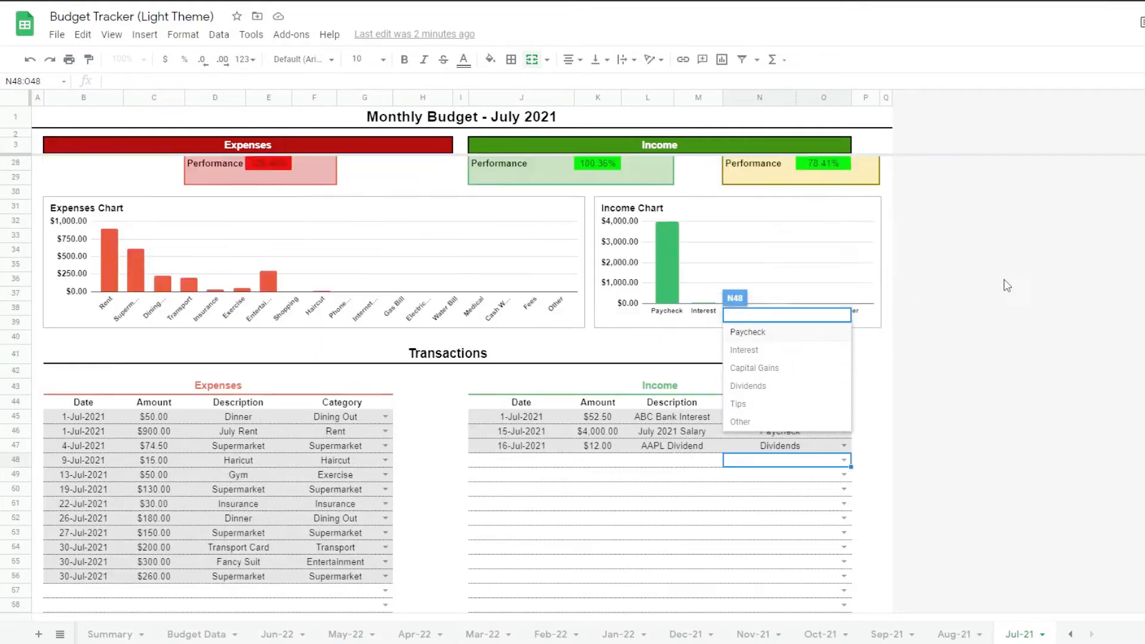
scroll(1007, 285, up, 5)
click(1013, 292)
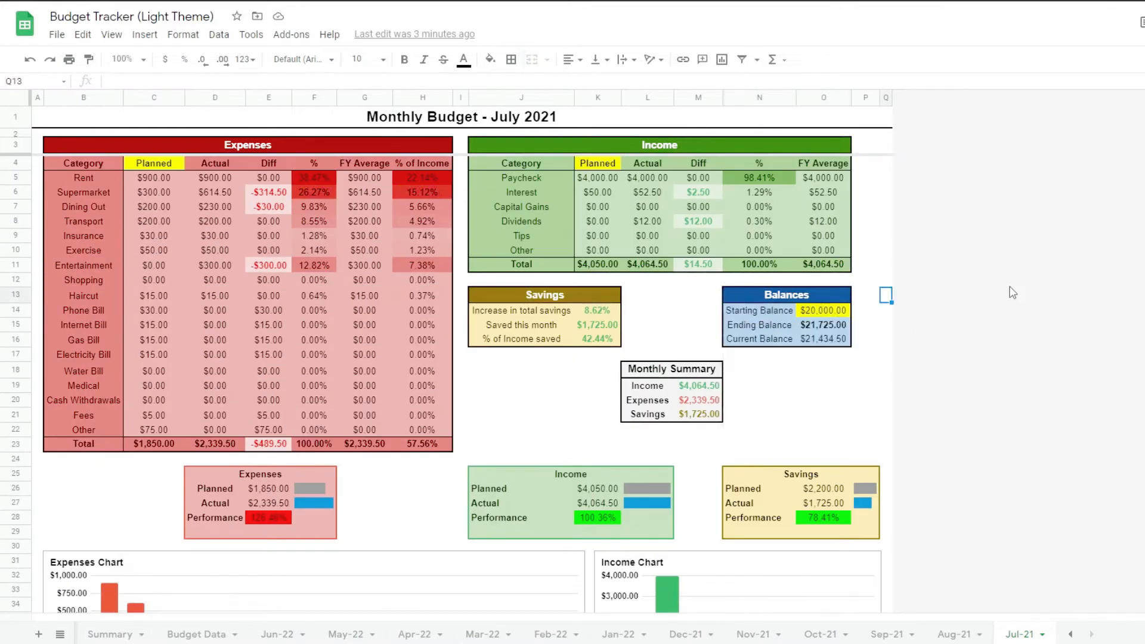
click(606, 121)
scroll(887, 286, down, 8)
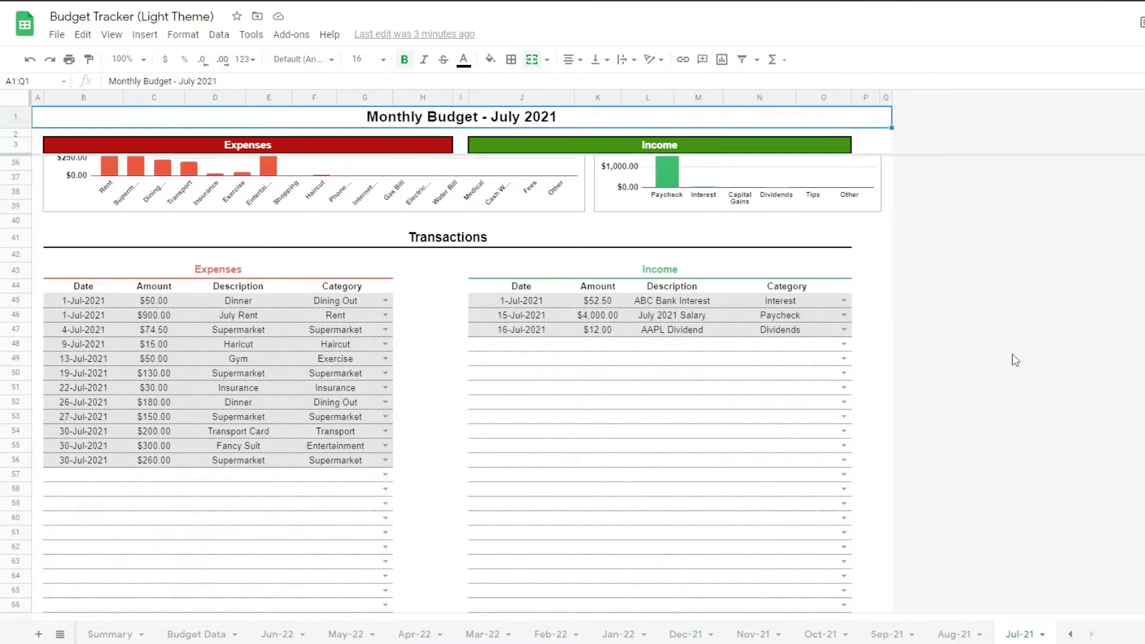
scroll(1016, 360, up, 8)
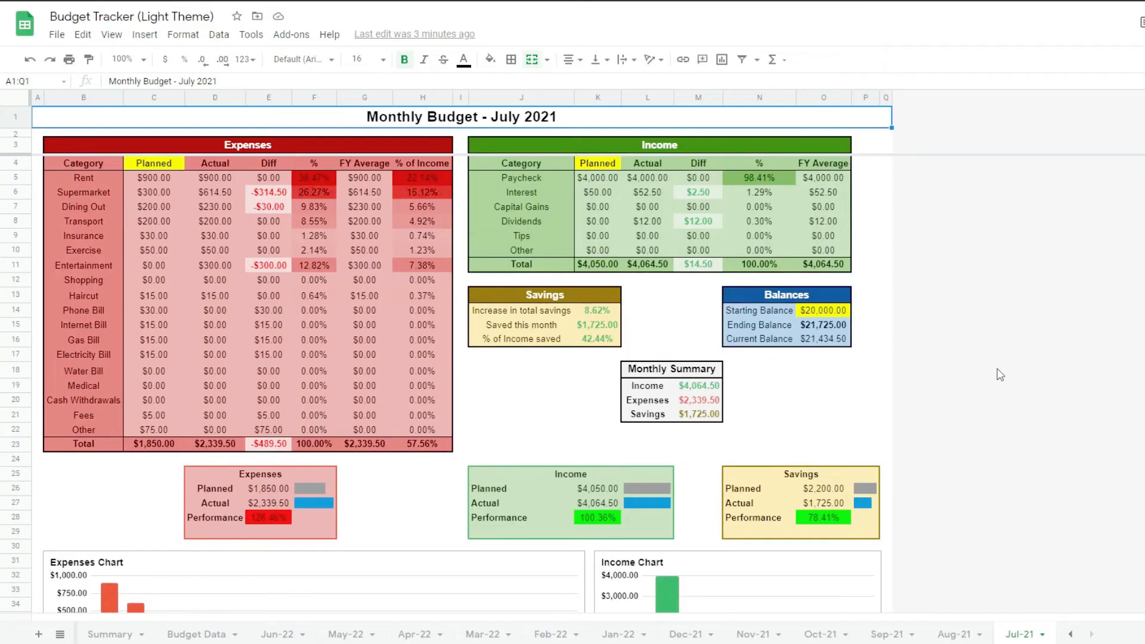
Step: Examine the FY 21/22 totals and averages for expenses, income and savings on the Budget Data sheet
click(200, 634)
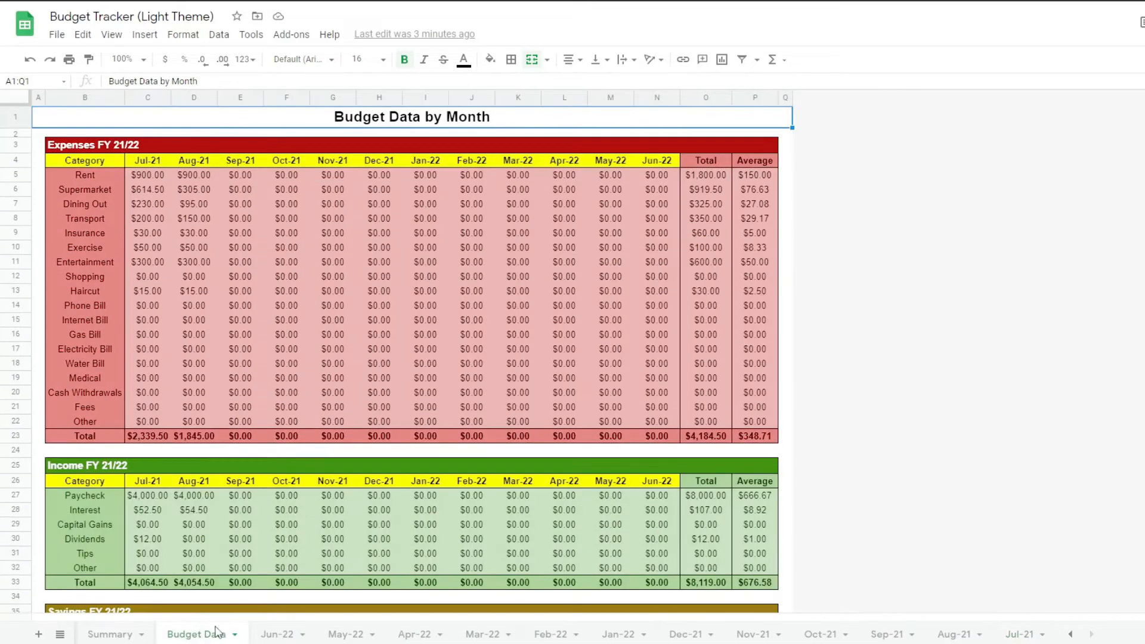
click(711, 174)
click(751, 178)
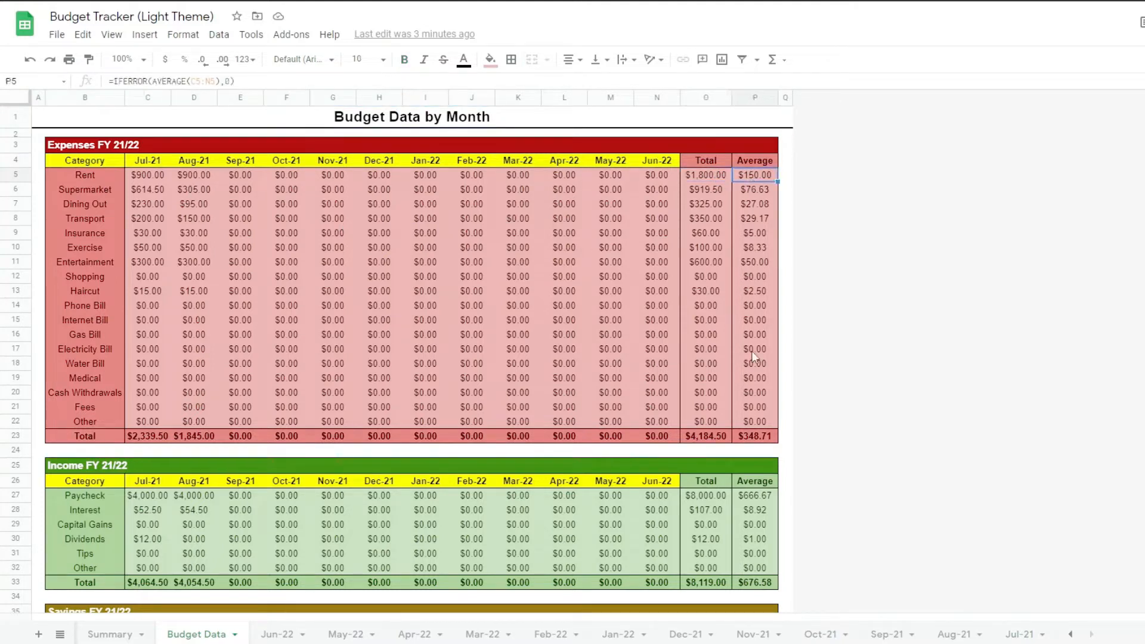
click(753, 437)
scroll(467, 470, down, 3)
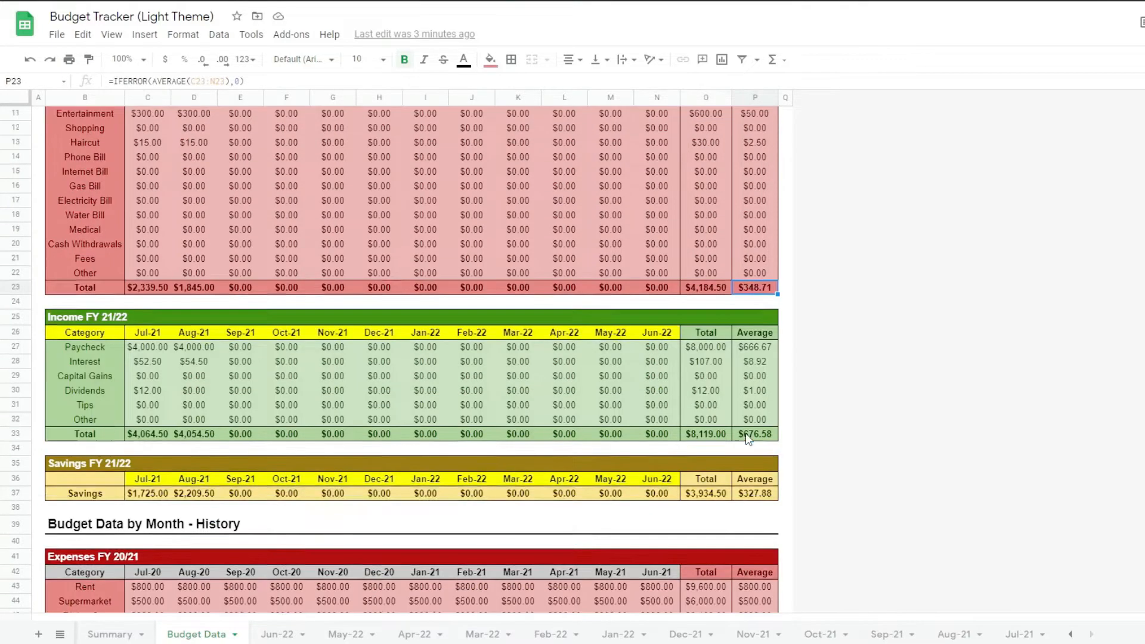
click(149, 466)
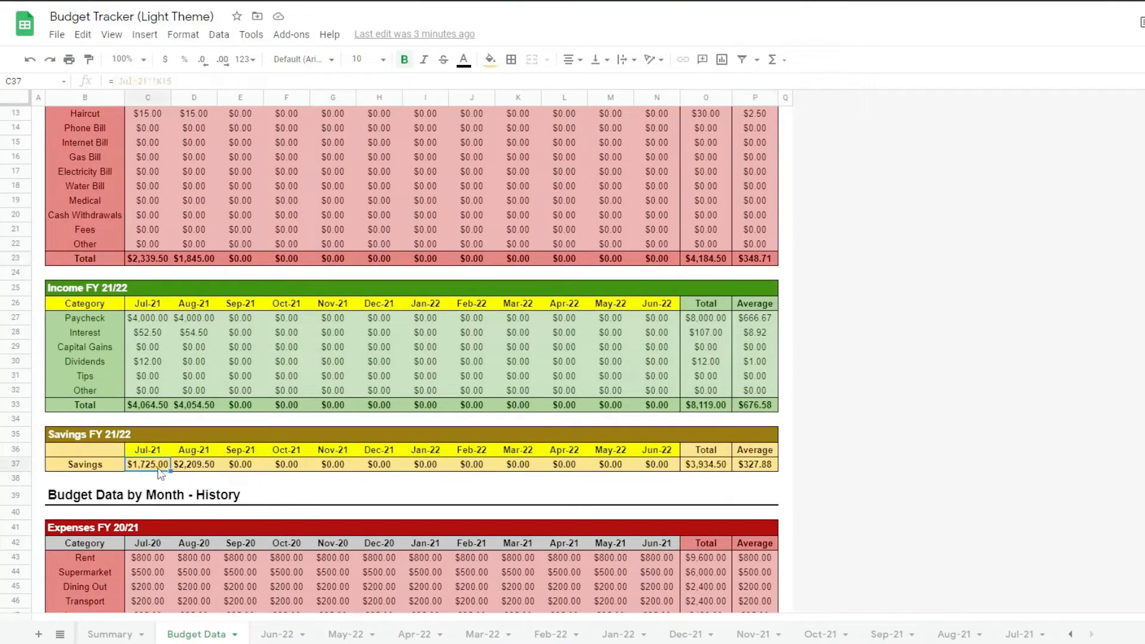
click(715, 468)
click(742, 467)
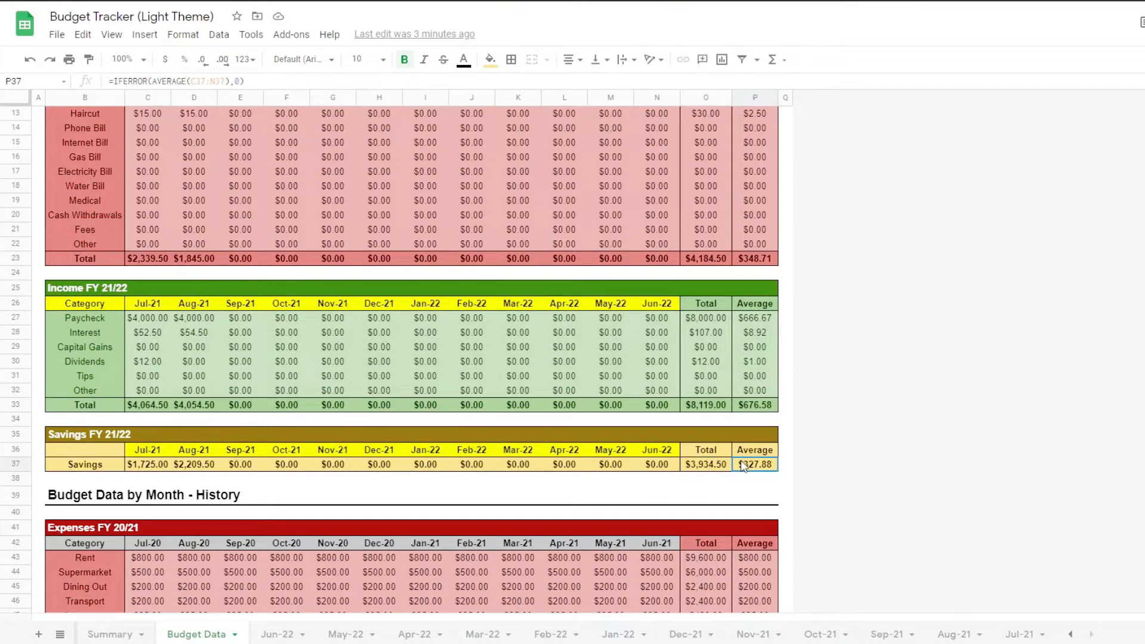
Step: Review the FY 20/21 expense and income history by month on the Budget Data sheet, and open the Summary sheet
scroll(756, 320, down, 8)
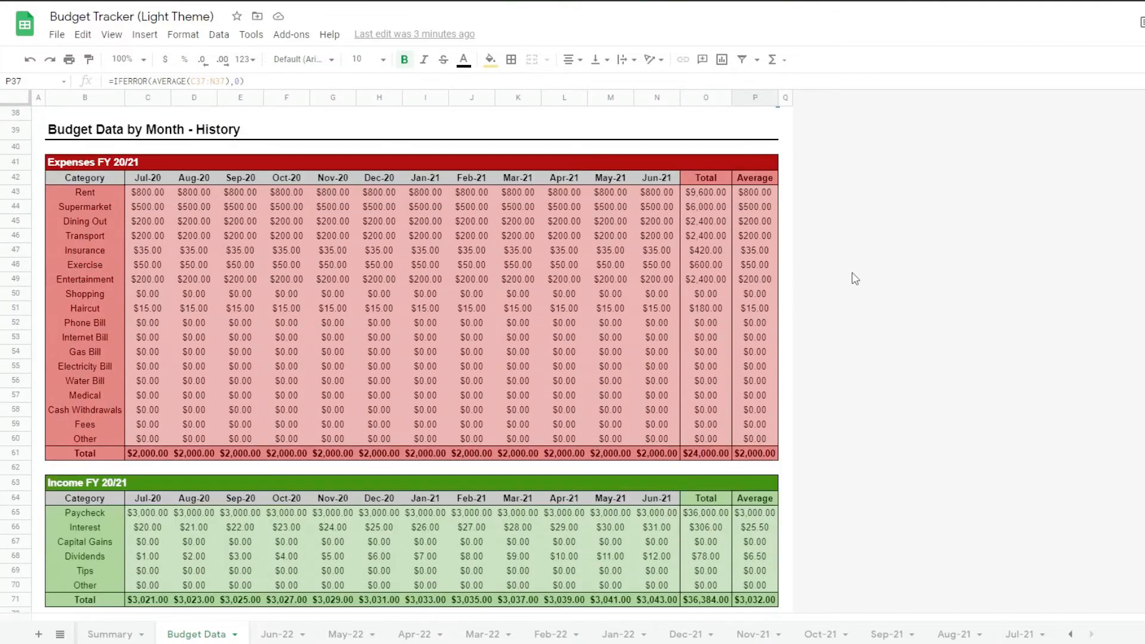
drag(146, 192, 756, 439)
click(578, 360)
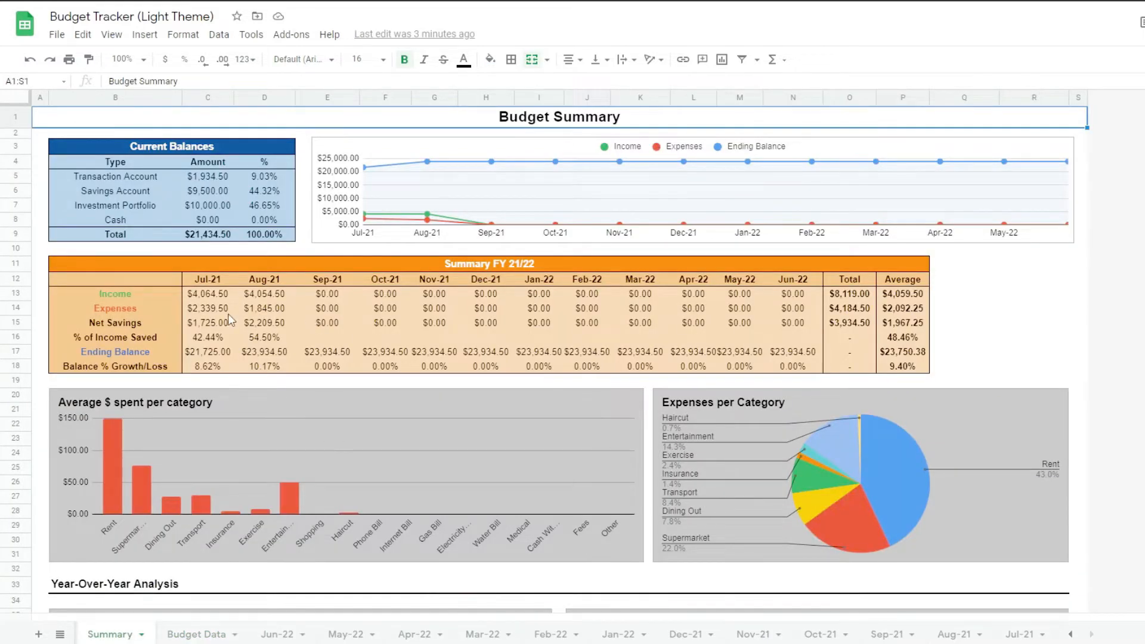
Step: Examine the average spending per category chart and July's income saved percentage, ending balance and balance growth
click(104, 463)
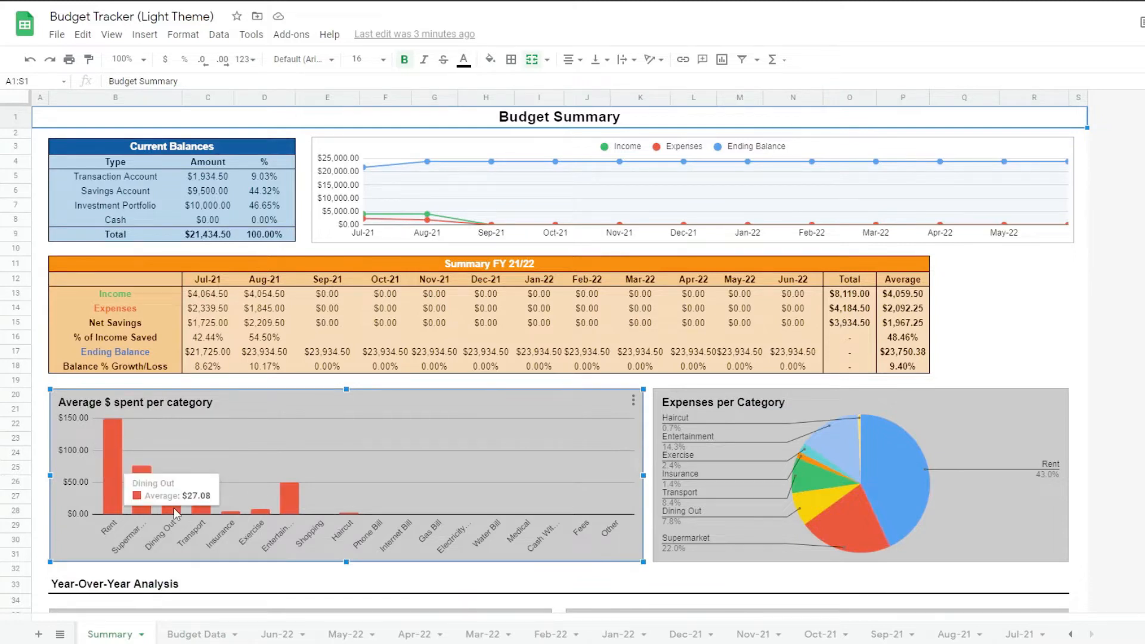
click(207, 338)
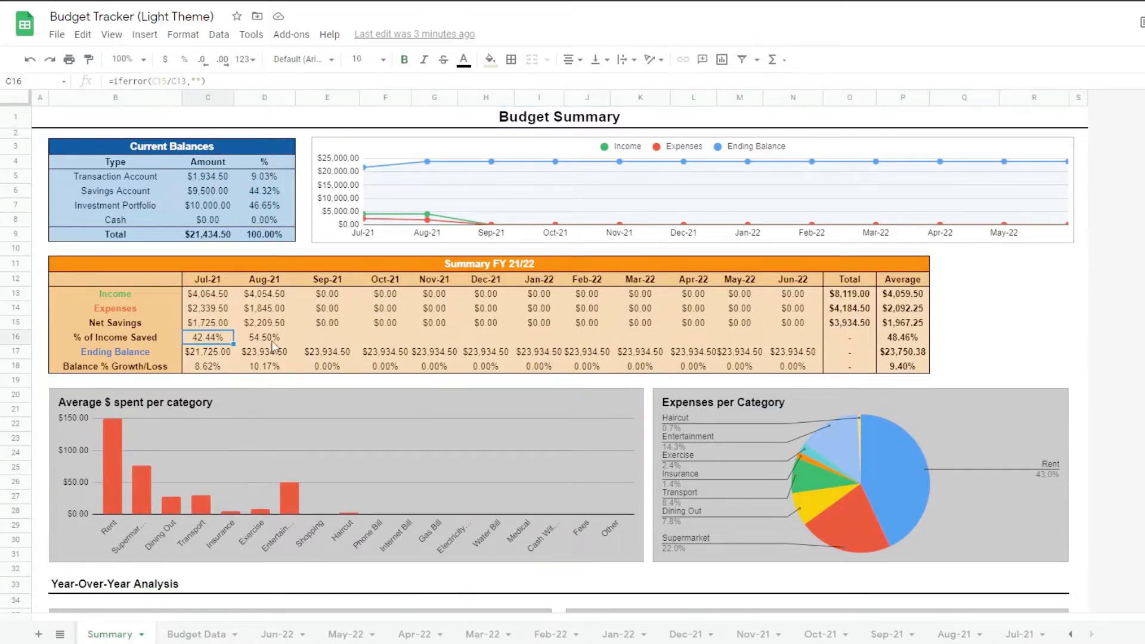
click(208, 355)
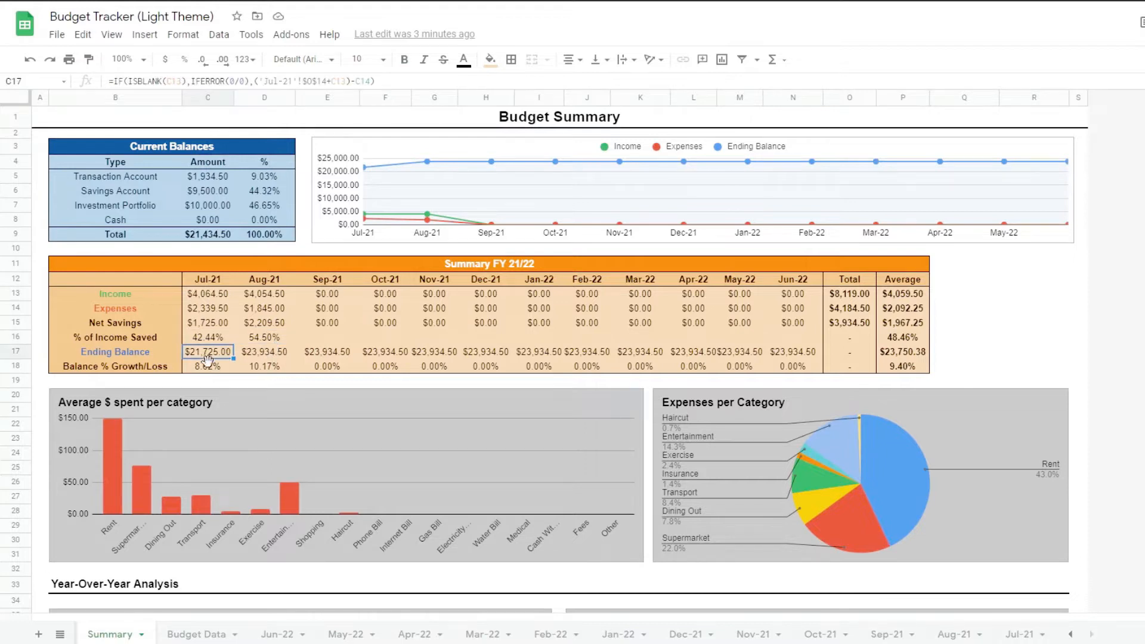
click(207, 367)
Step: Review the Year-Over-Year Analysis charts, the FY 20/21 vs FY 21/22 table and the category history totals and averages
scroll(331, 348, down, 10)
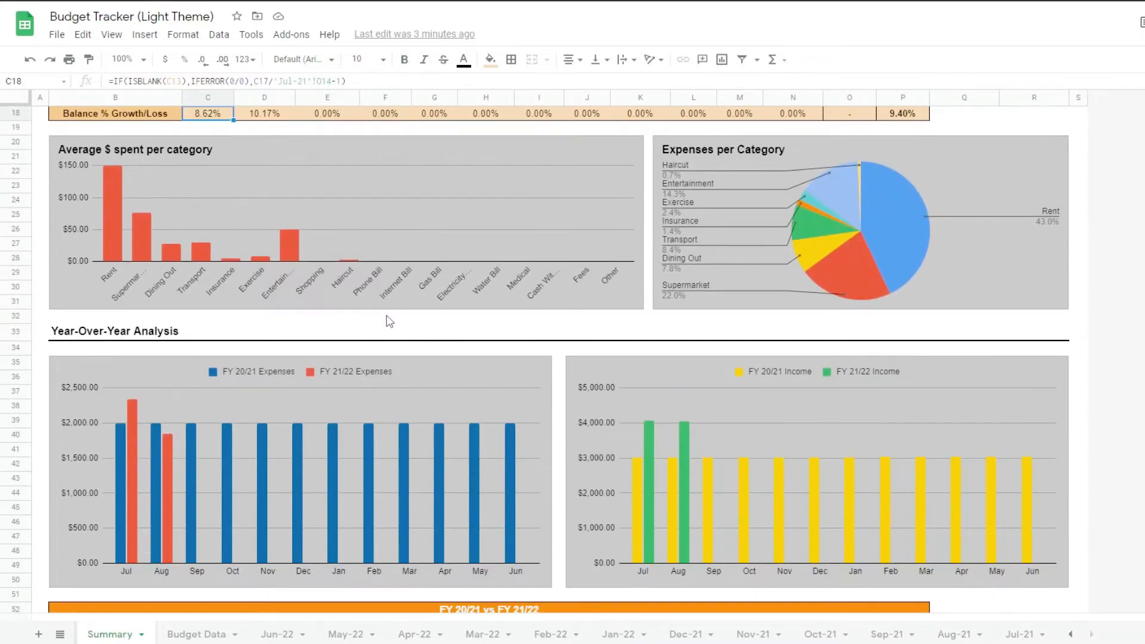
click(130, 204)
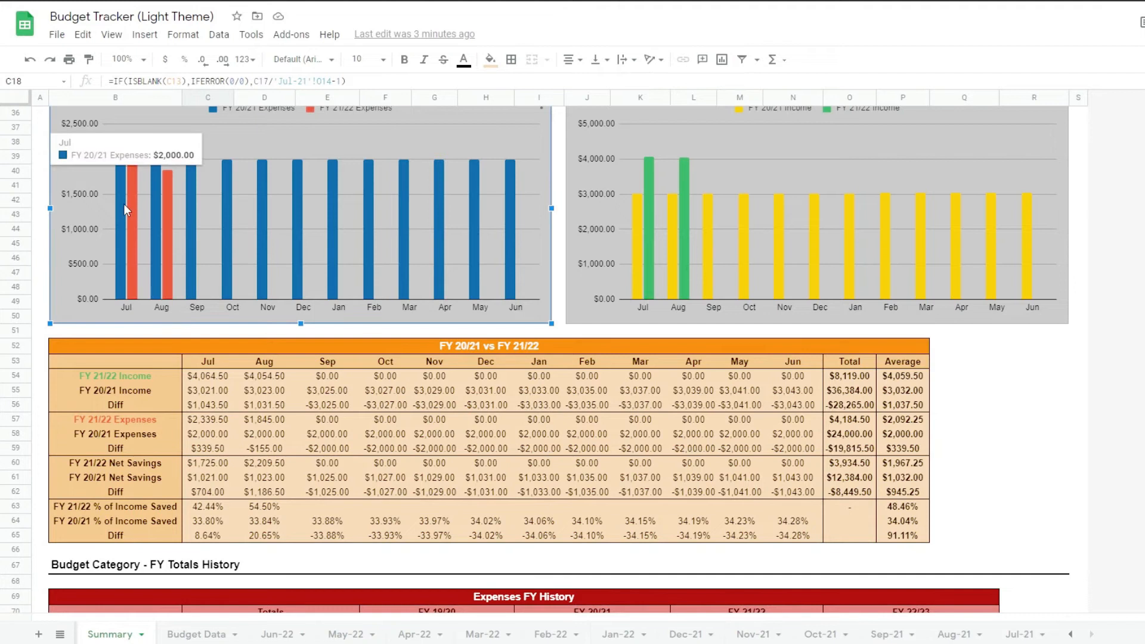
scroll(231, 274, down, 10)
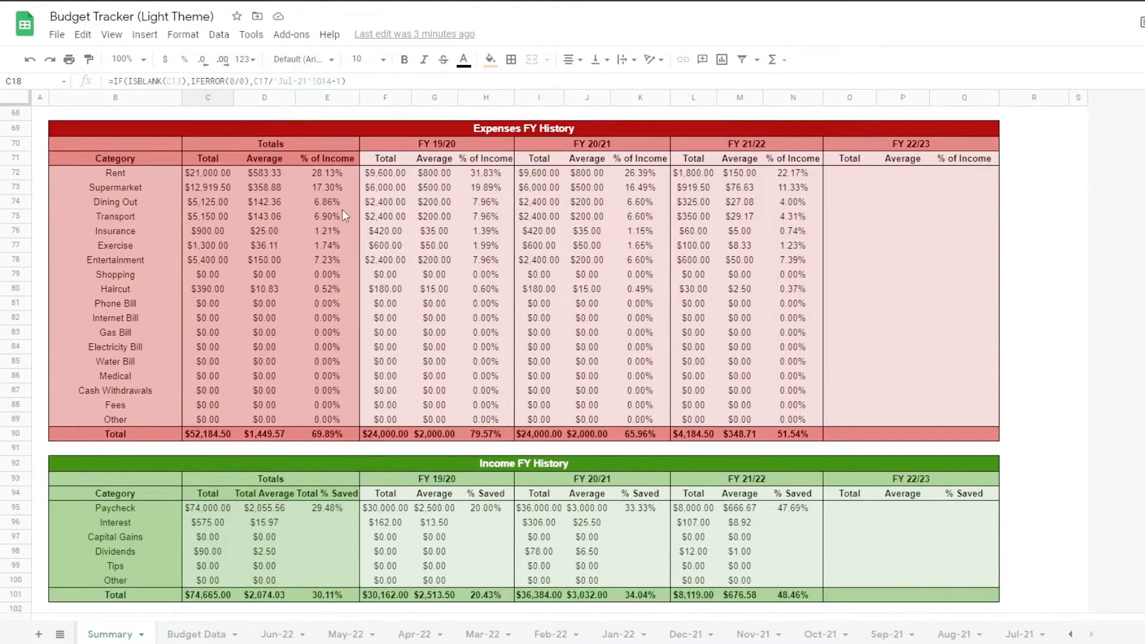
drag(386, 158, 486, 419)
click(262, 245)
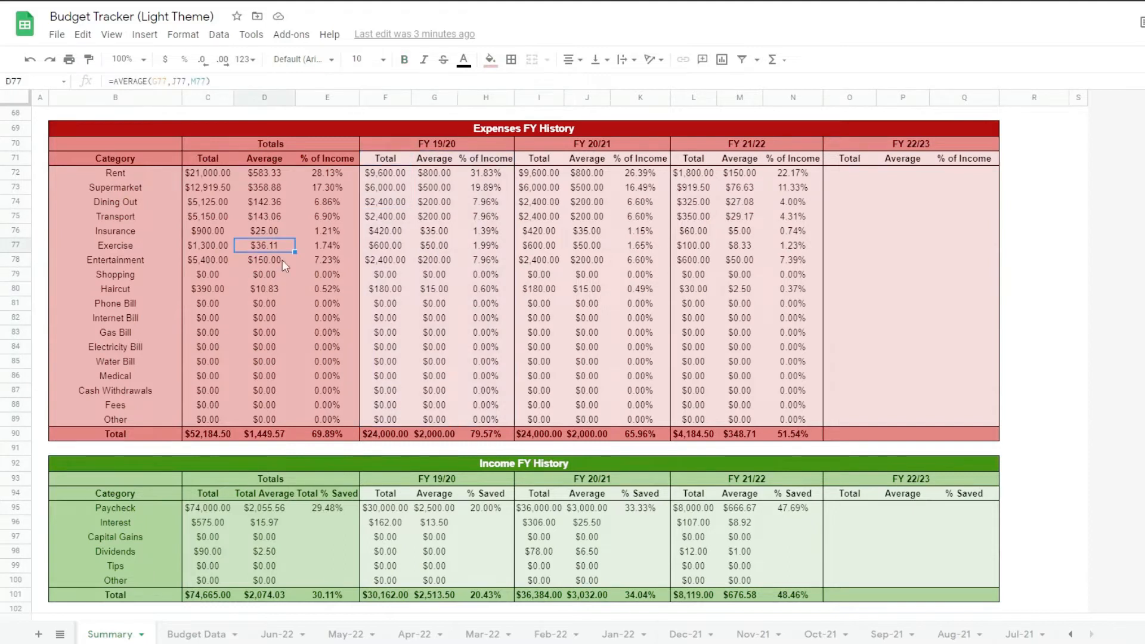
Step: Return to the Summary FY 21/22 table and inspect its July and August month headings
scroll(487, 316, up, 8)
scroll(531, 337, up, 12)
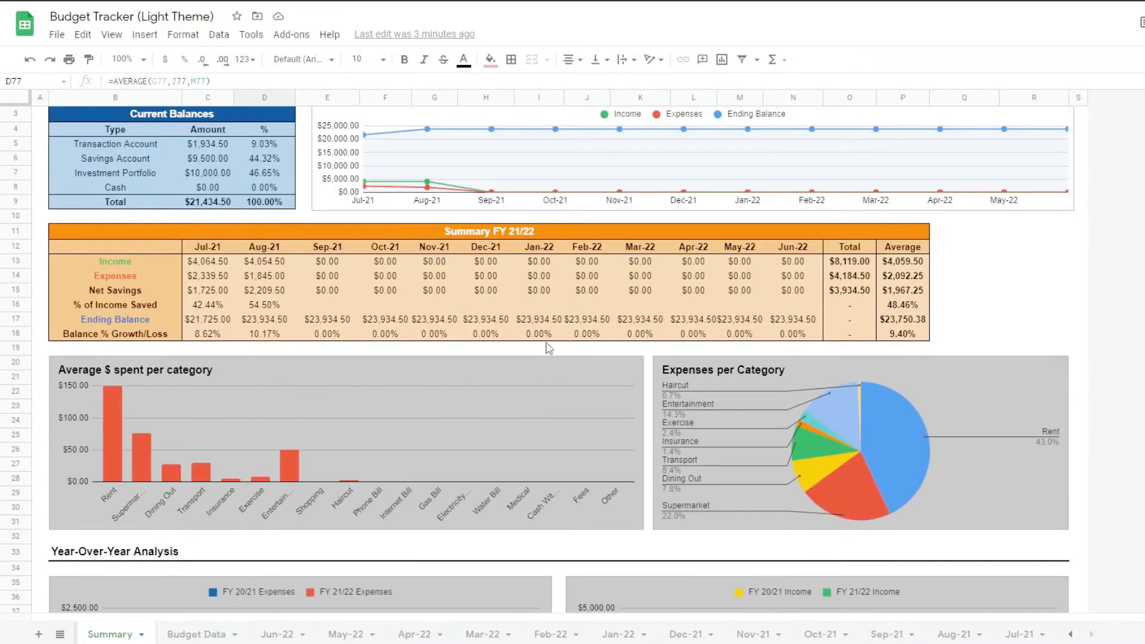
click(209, 284)
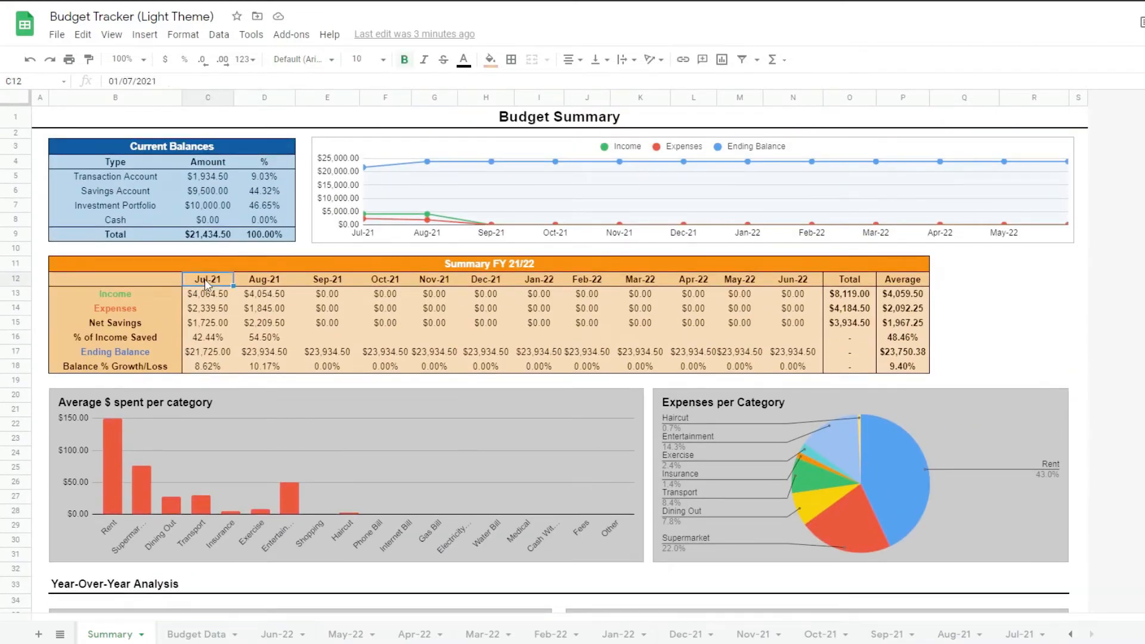
click(254, 282)
click(224, 284)
click(464, 122)
Step: Set the Savings Account amount in the Current Balances table to 12000
drag(167, 133, 264, 239)
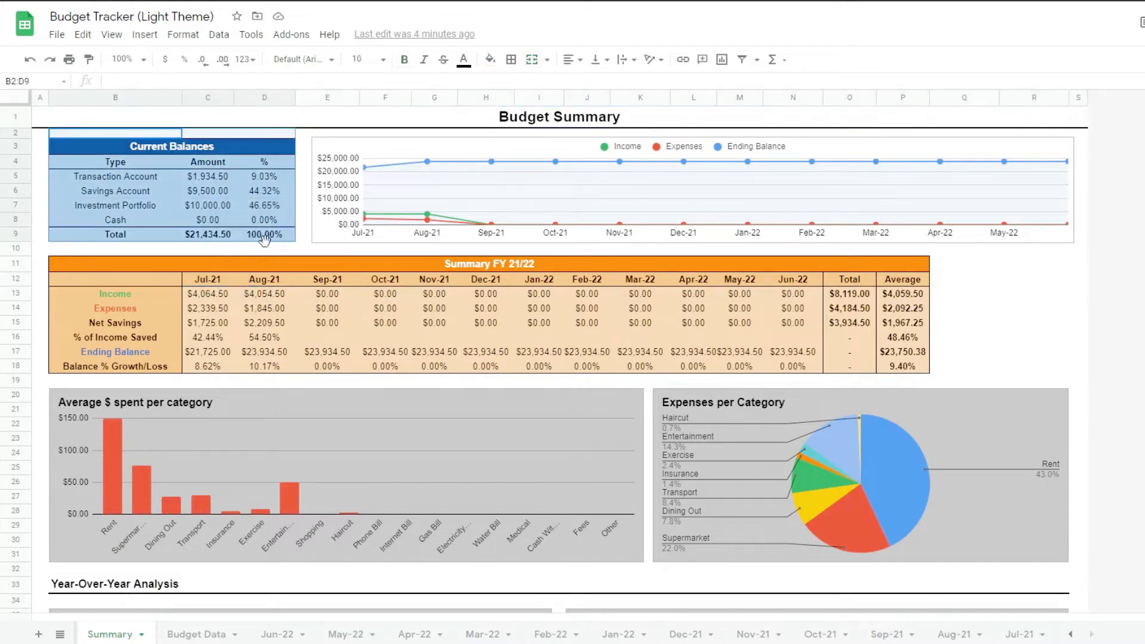
click(195, 202)
click(204, 192)
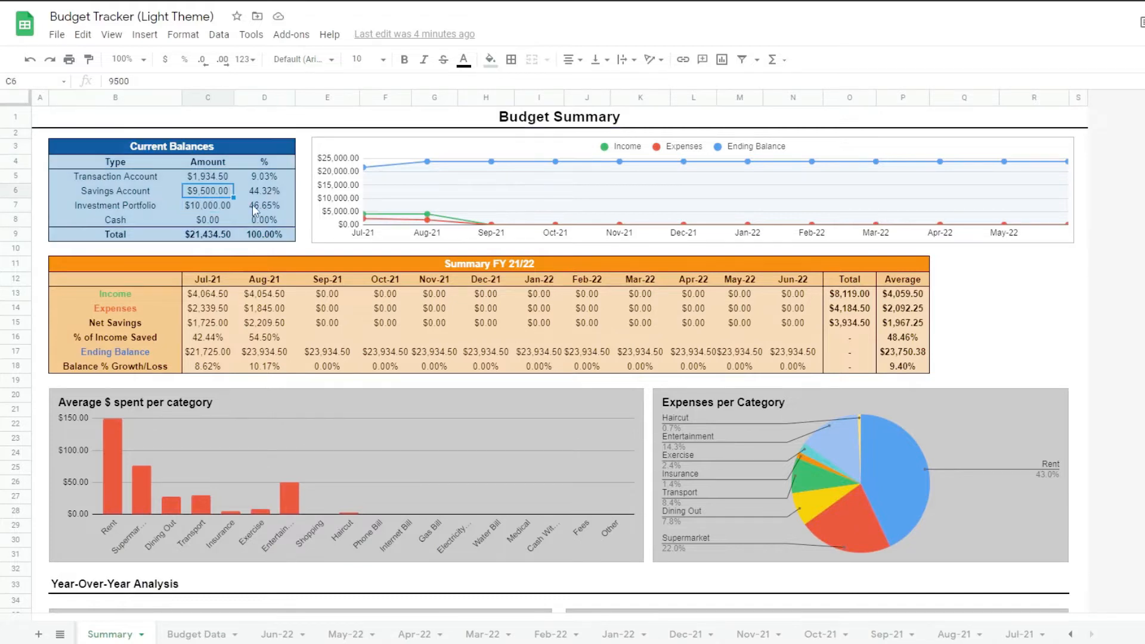
text(12000)
key(Return)
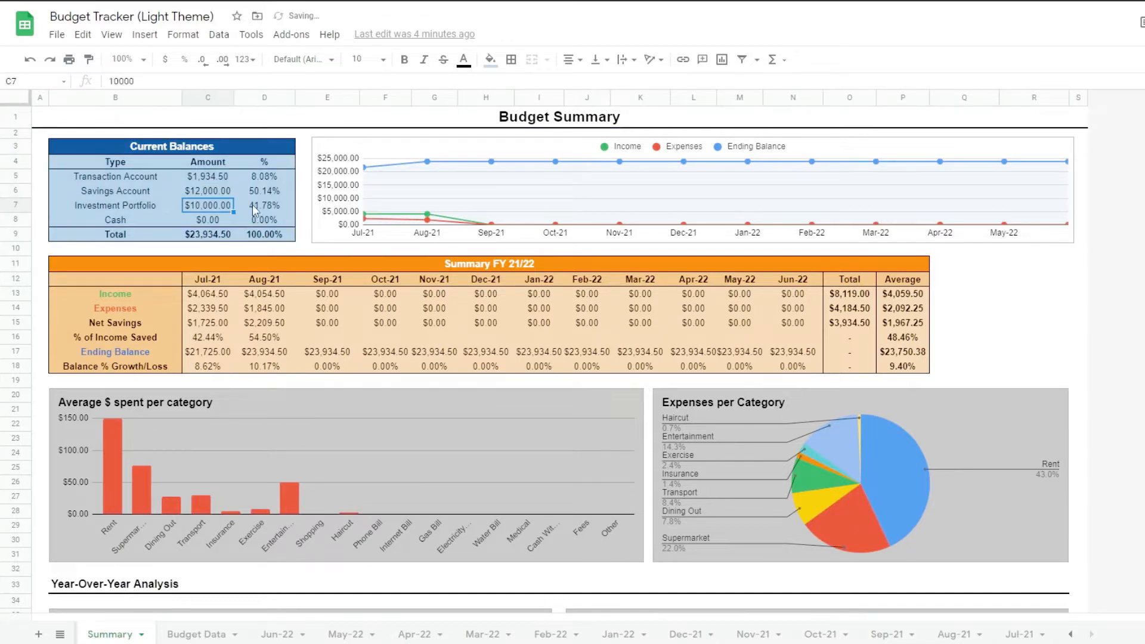
click(316, 121)
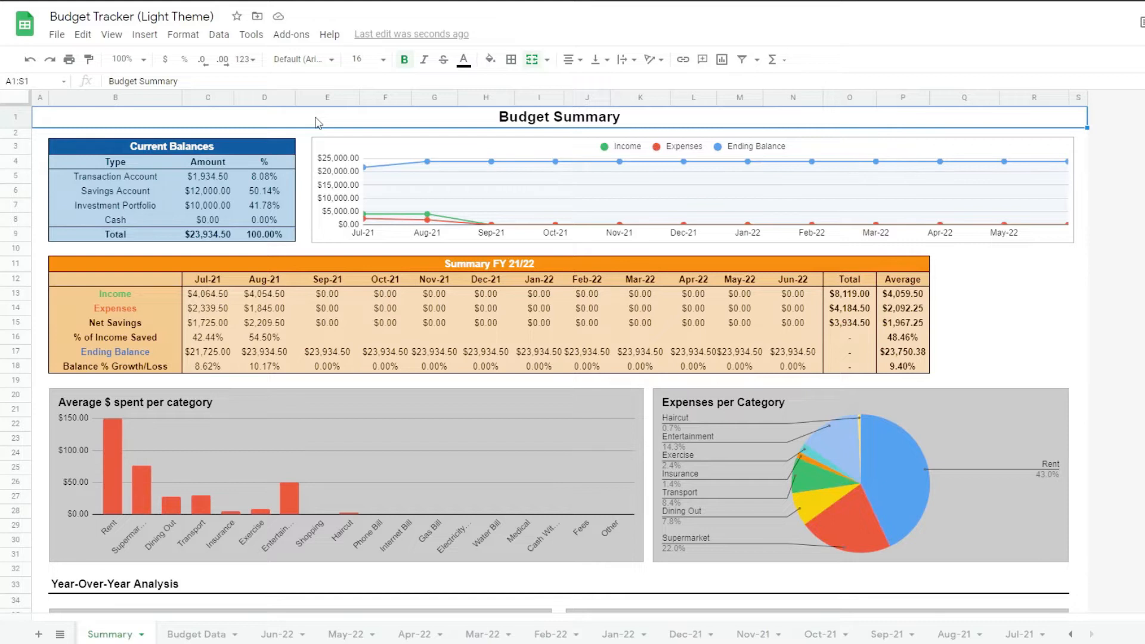
Step: Check the starting balance on the July 2021 sheet and the Current Balances total on the Summary sheet
click(1021, 634)
click(839, 312)
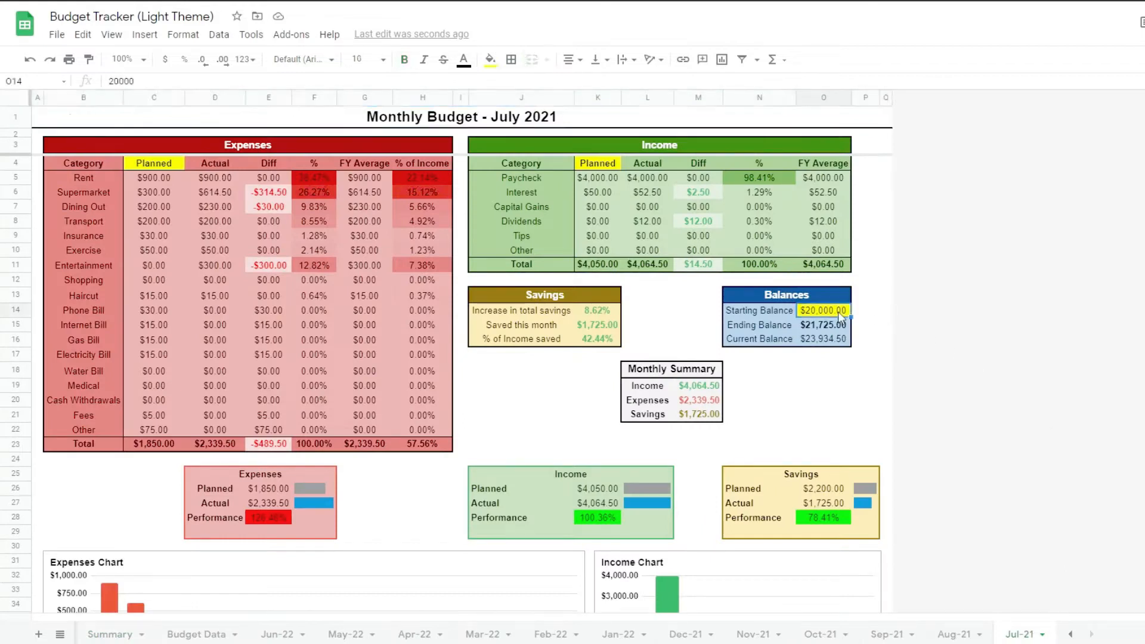
click(111, 634)
click(212, 235)
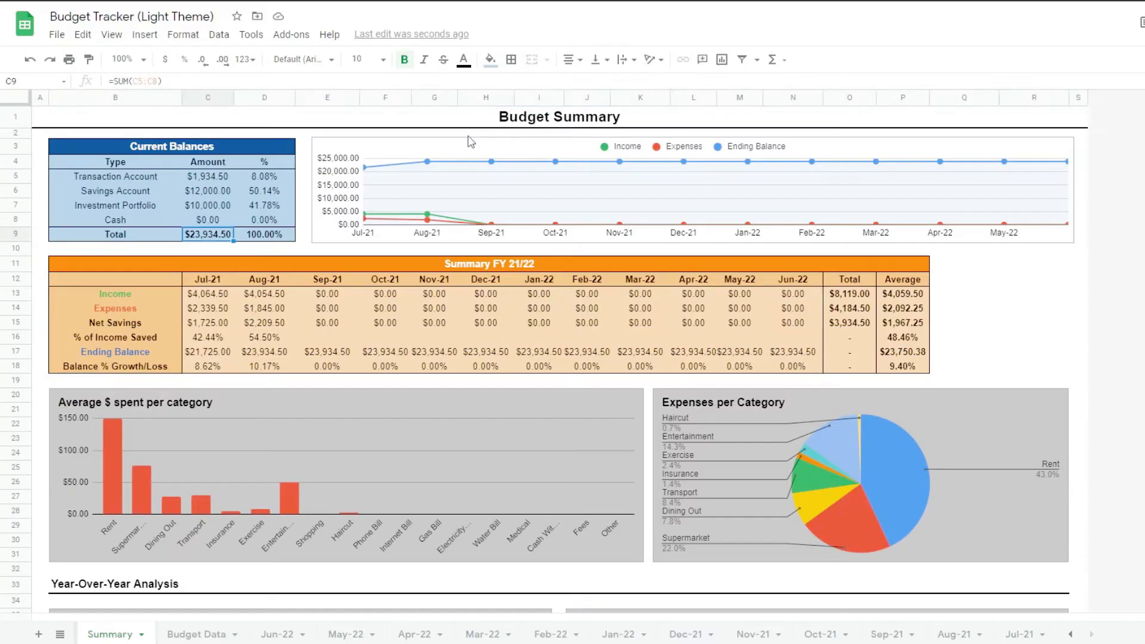
Step: Look through the Budget Data and Summary sheets of the Cyber Punk Theme budget tracker, including its Year-Over-Year Analysis
click(475, 127)
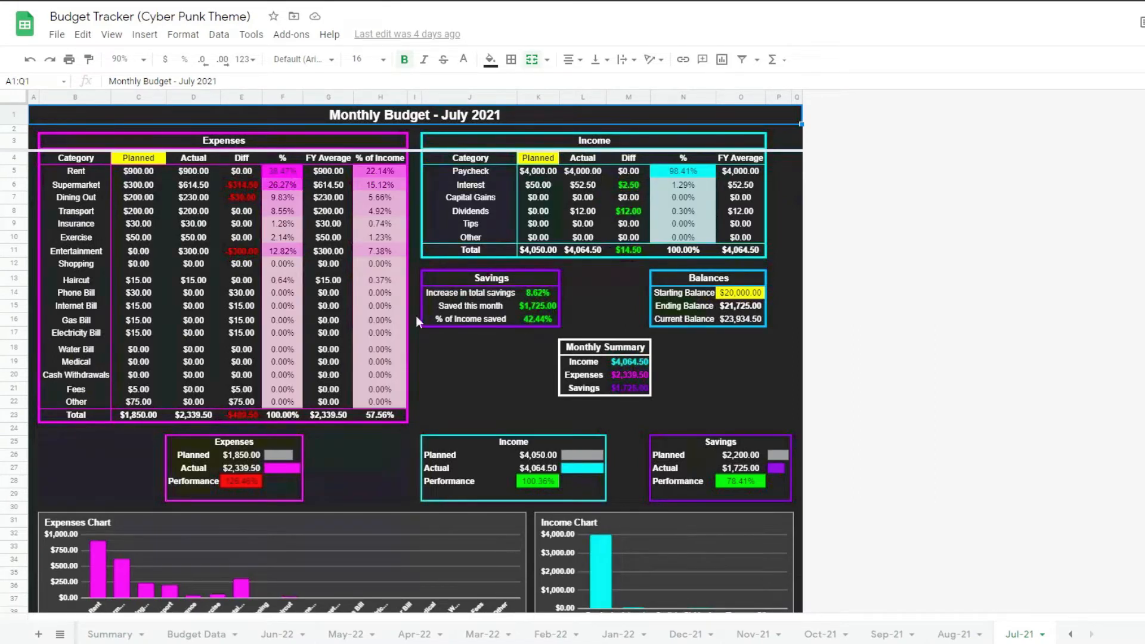
click(182, 635)
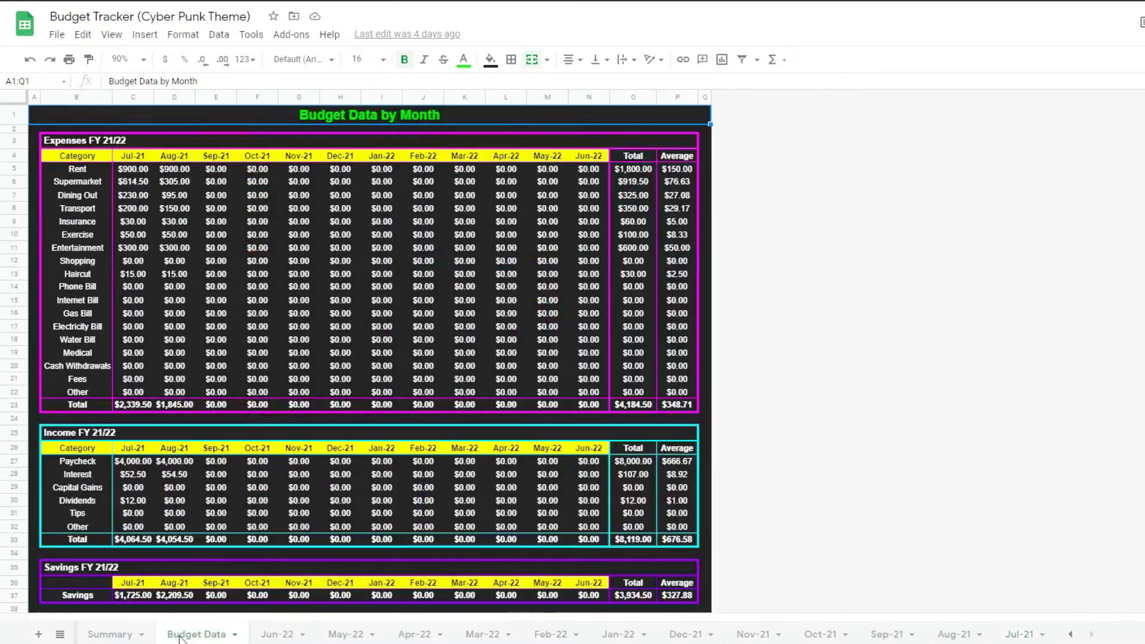
click(120, 636)
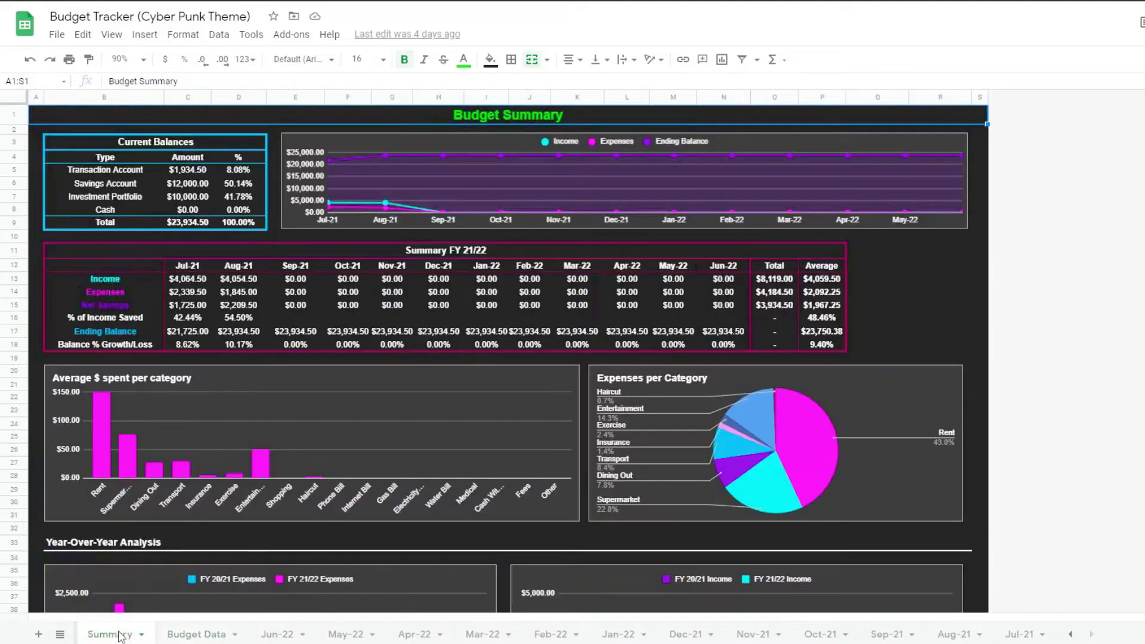
scroll(624, 417, down, 5)
scroll(576, 420, down, 12)
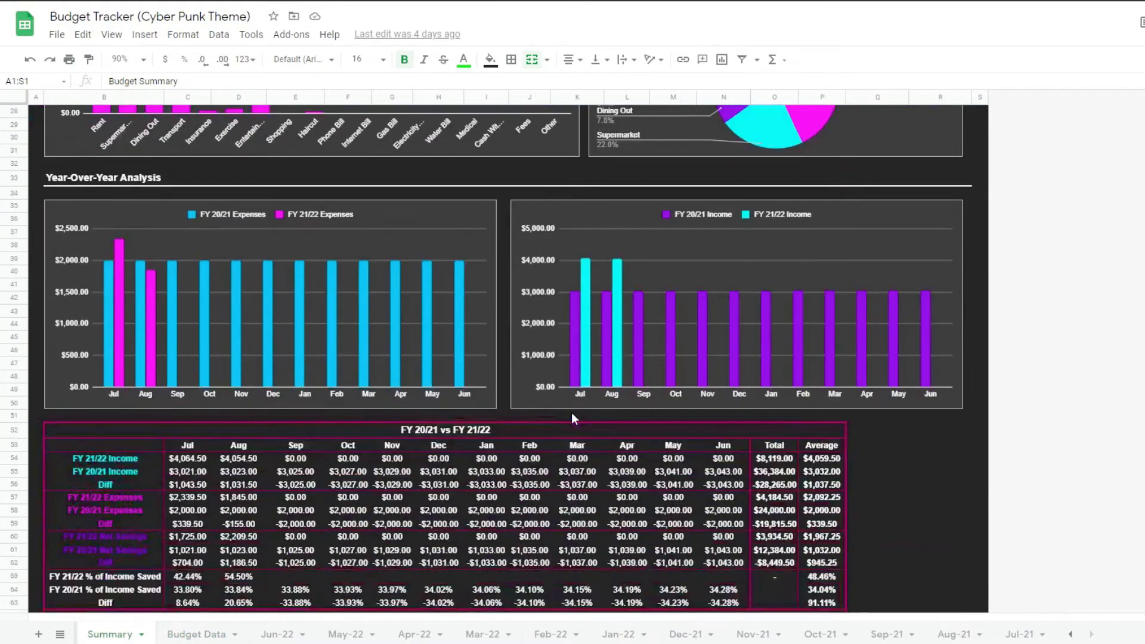
scroll(490, 424, up, 15)
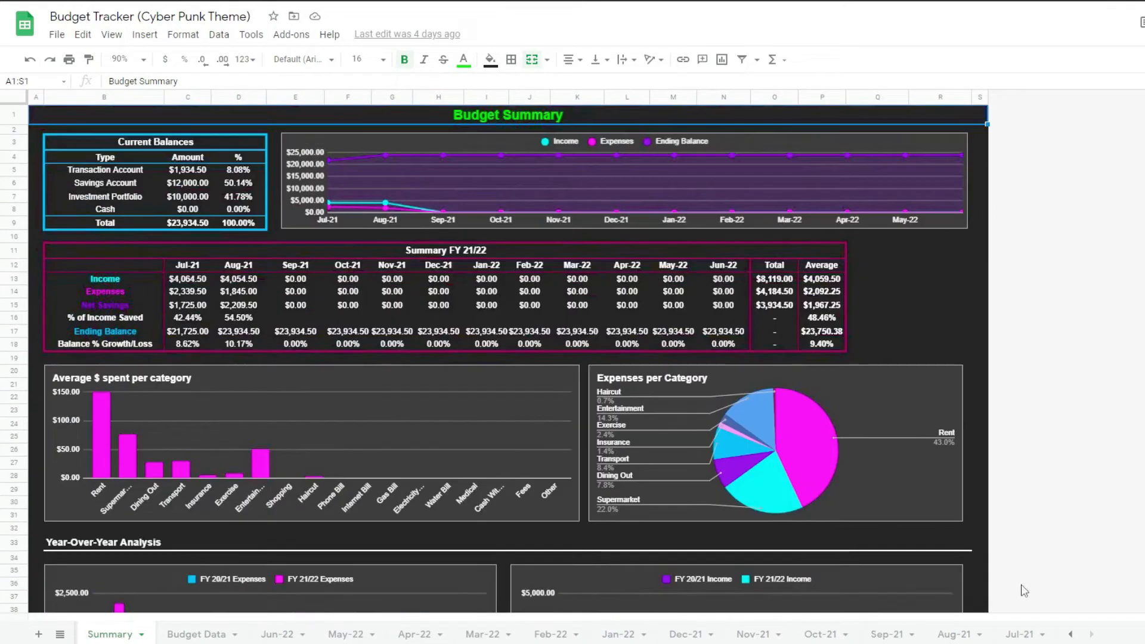
click(1022, 634)
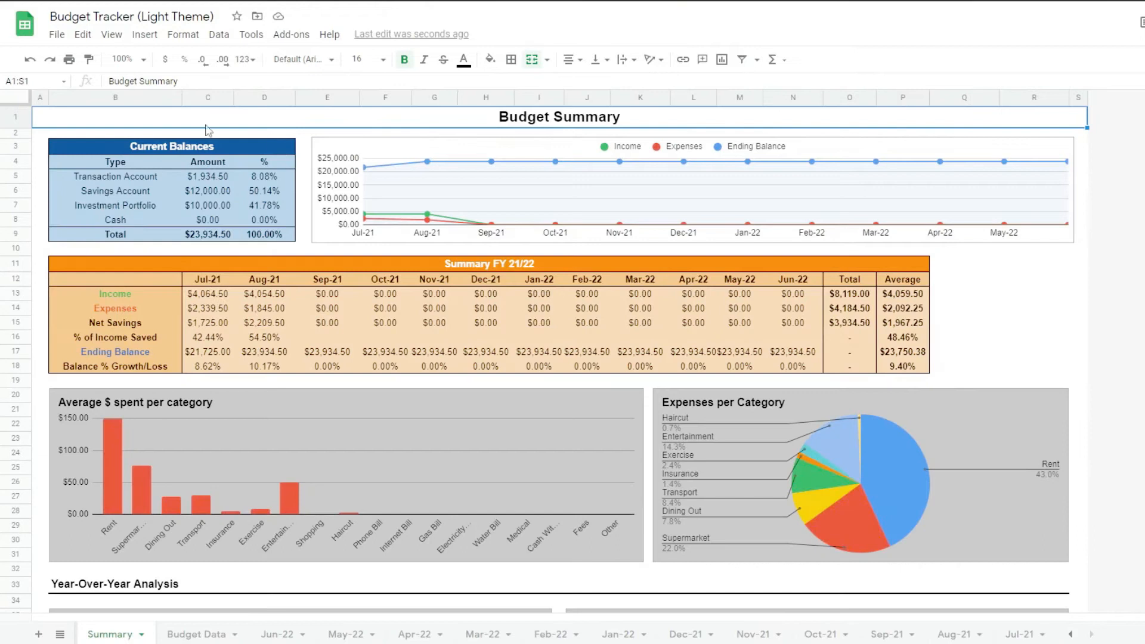
Step: View the July 2021 transactions in the Light Theme budget tracker, followed by the Sep-21 sheet
click(1021, 634)
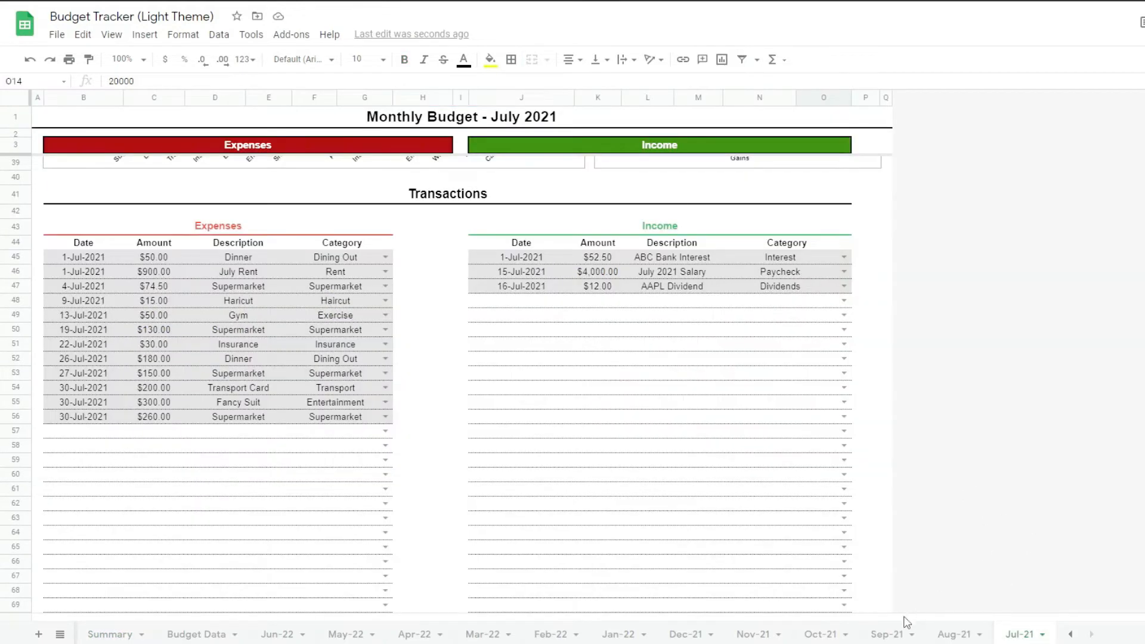
click(889, 635)
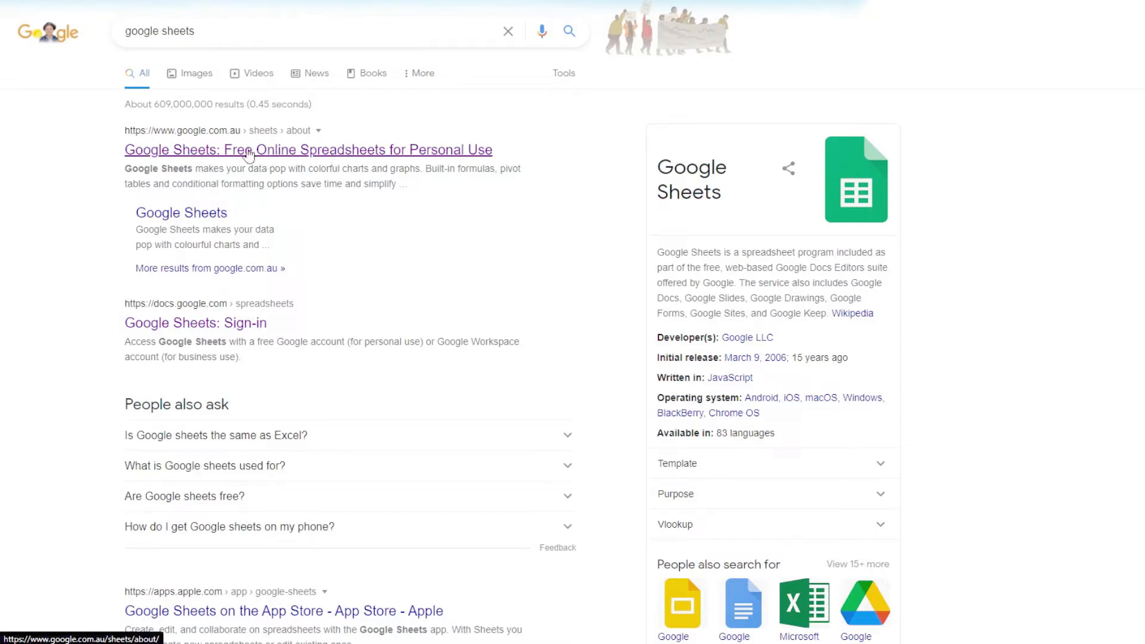
Step: Open Google Sheets for personal use from the search results and create a blank spreadsheet
click(413, 152)
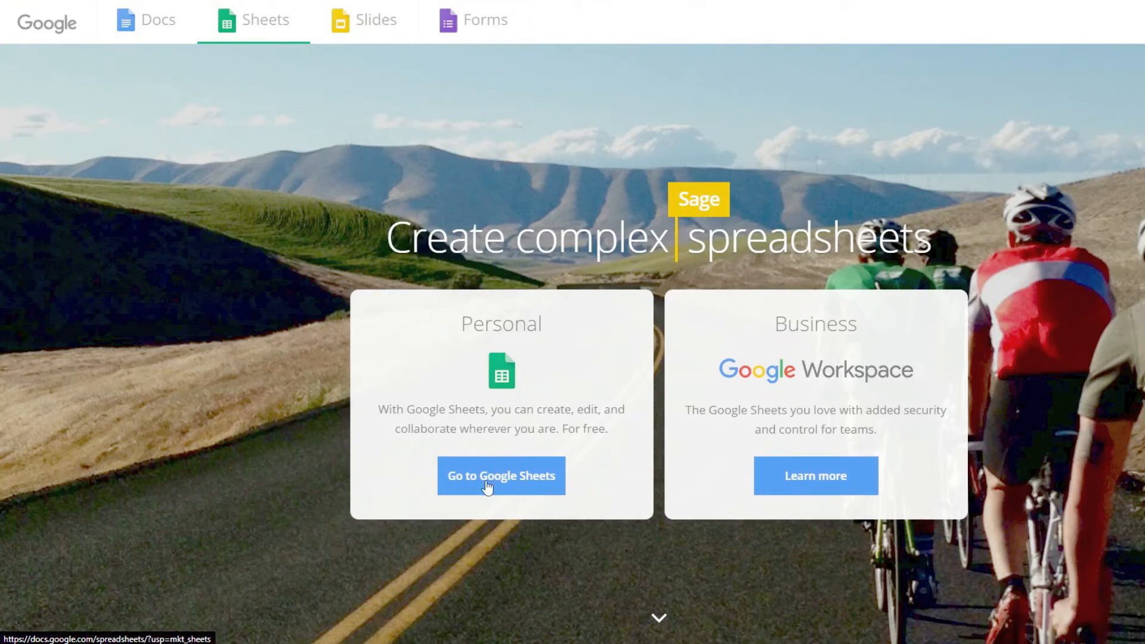
click(487, 486)
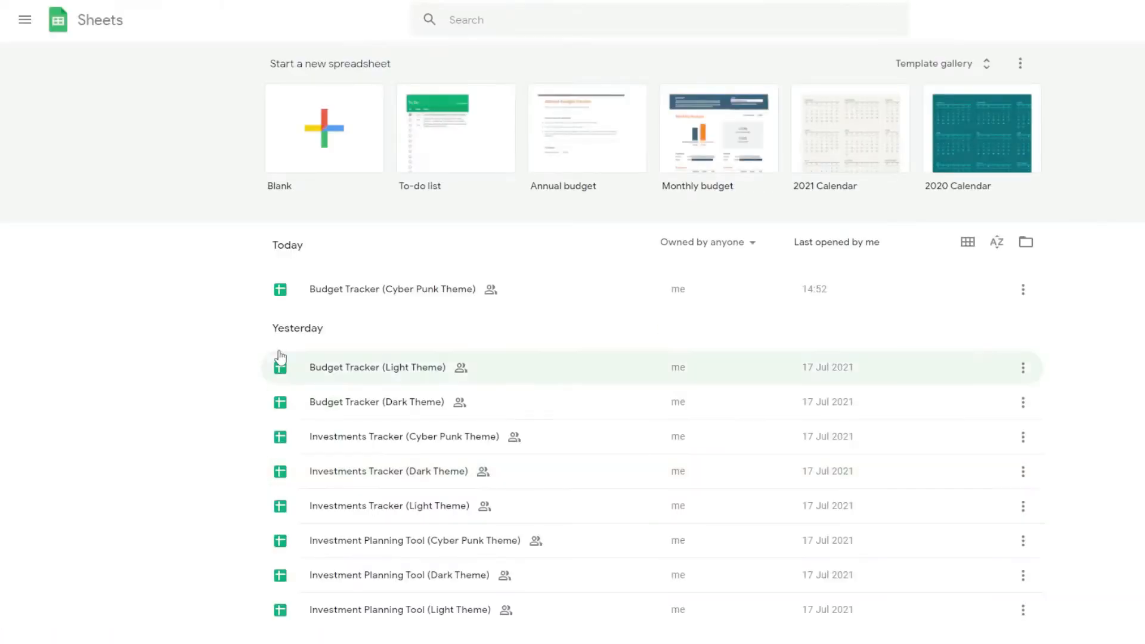
click(334, 144)
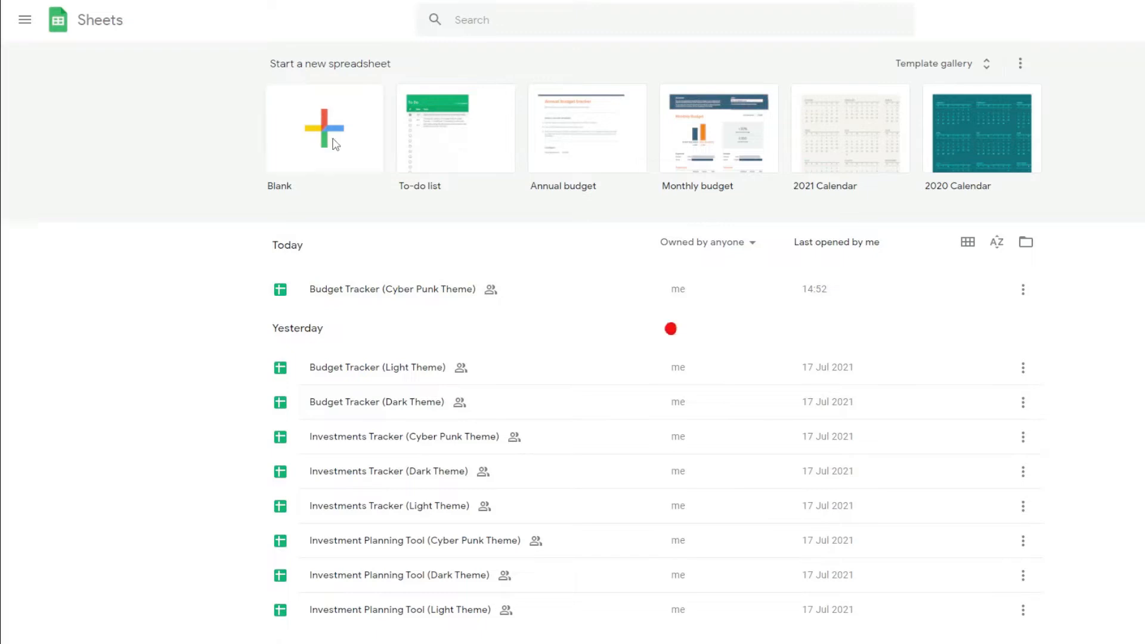
Step: Name the spreadsheet "Planet Finance Budget Tracker" and enter the heading "Monthly Budget - July 2021" in A1
text(Planet )
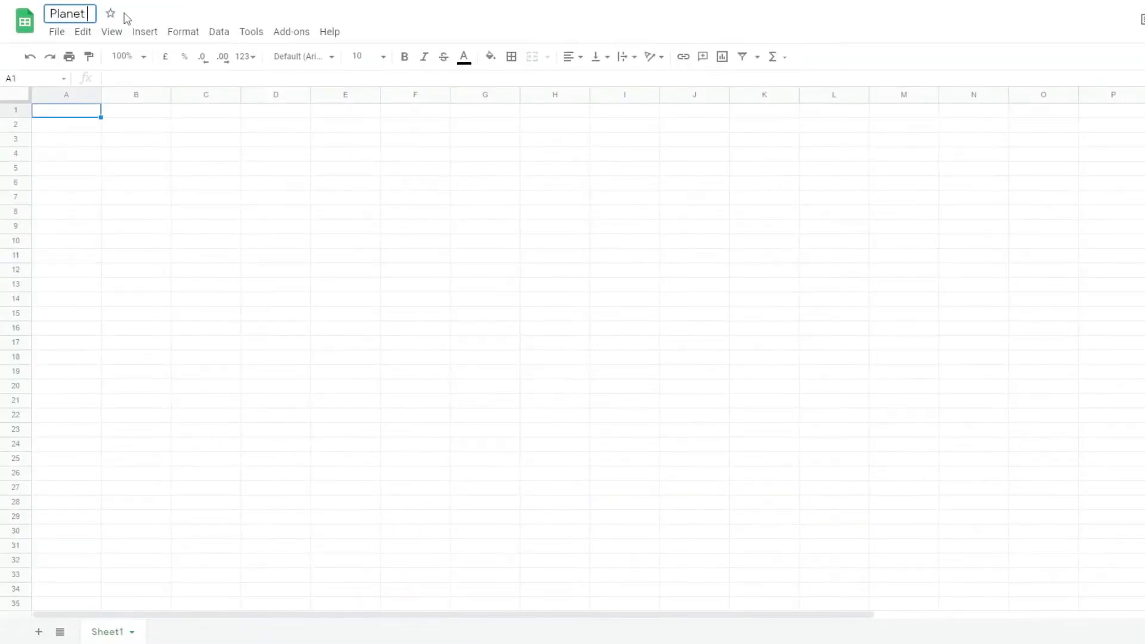
text(Finance Budget Tracker)
key(Return)
text(Monthly Budget - July 2021)
key(Return)
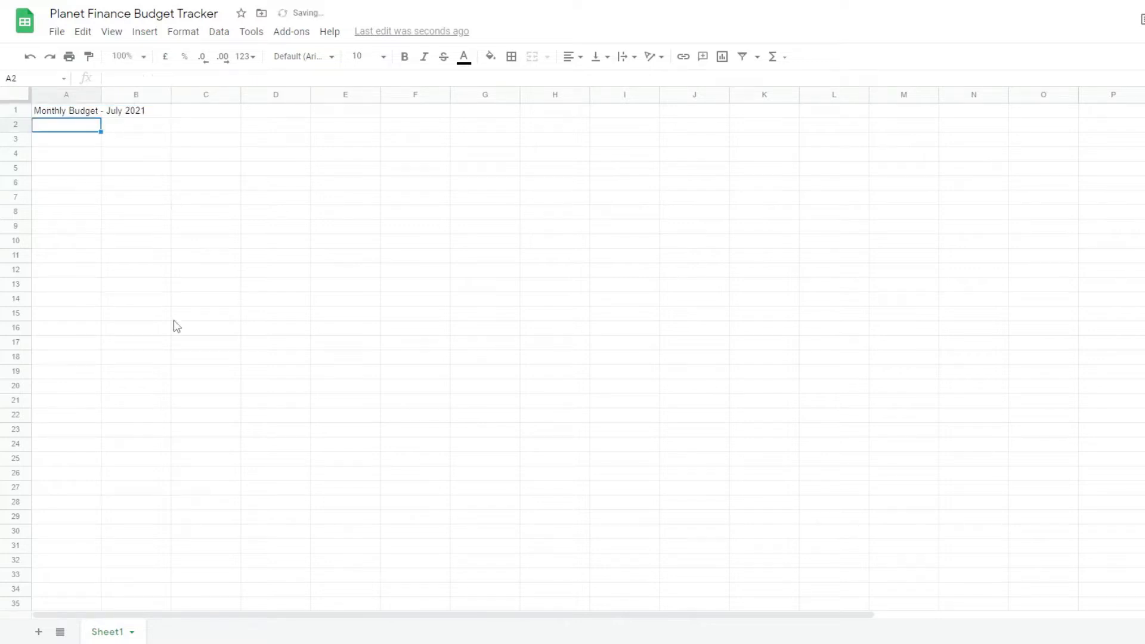
Step: Rename the first sheet as Jul-21 and add two new sheets to the spreadsheet
double_click(109, 633)
text(Jul- 21)
key(Return)
click(38, 635)
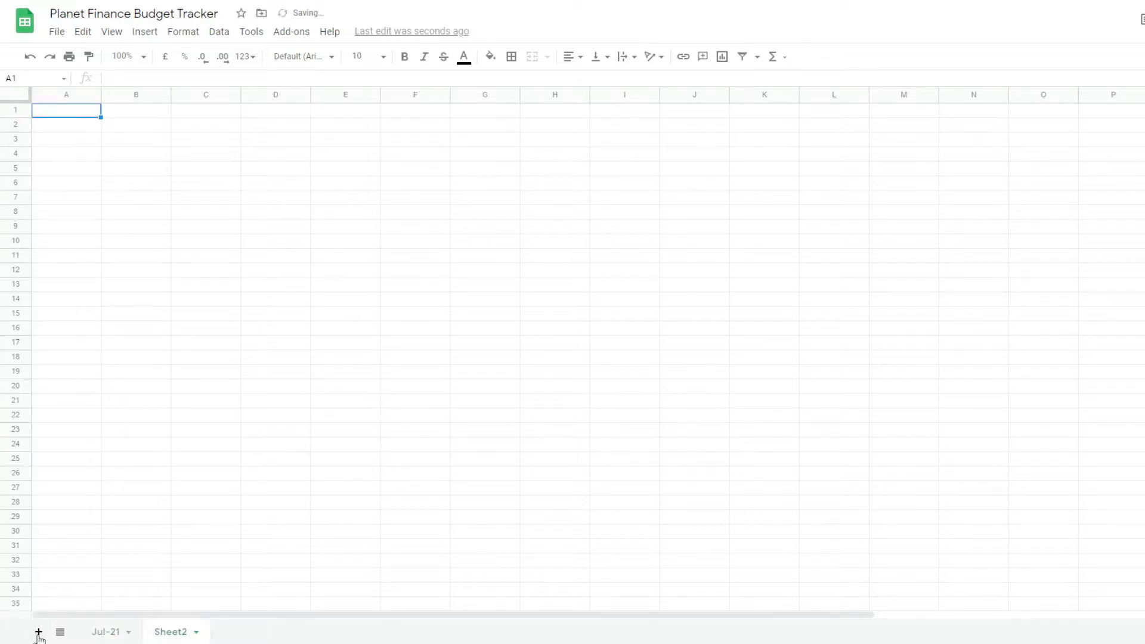
click(37, 634)
Step: Rename Sheet2 as Budget Data and Sheet3 as Summary
double_click(165, 632)
text(Bud)
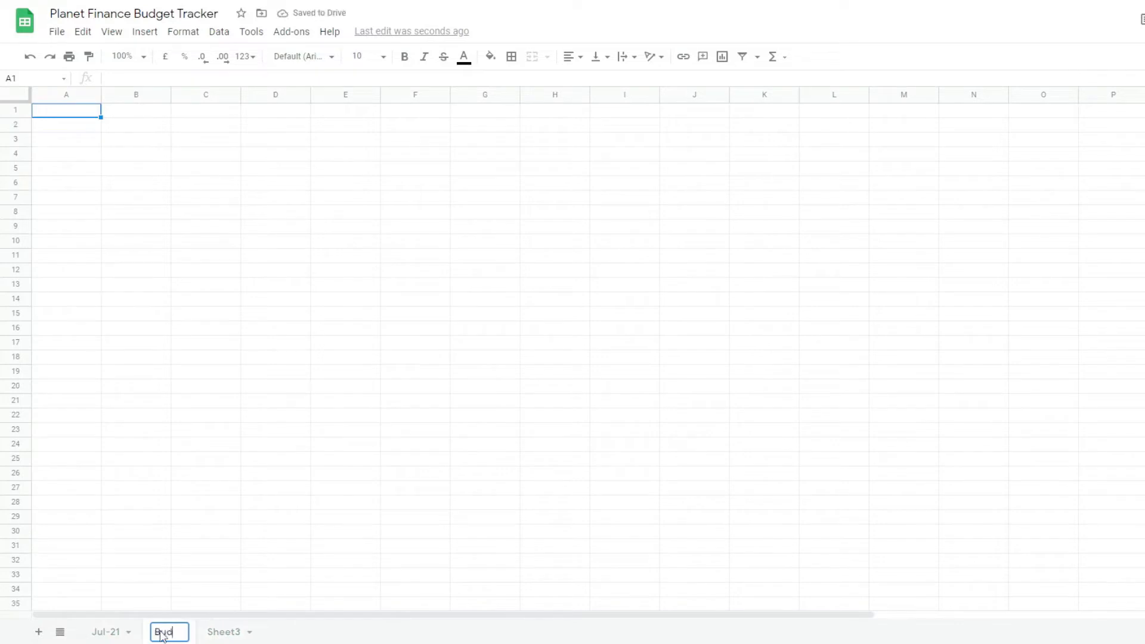
text(get Data)
key(Return)
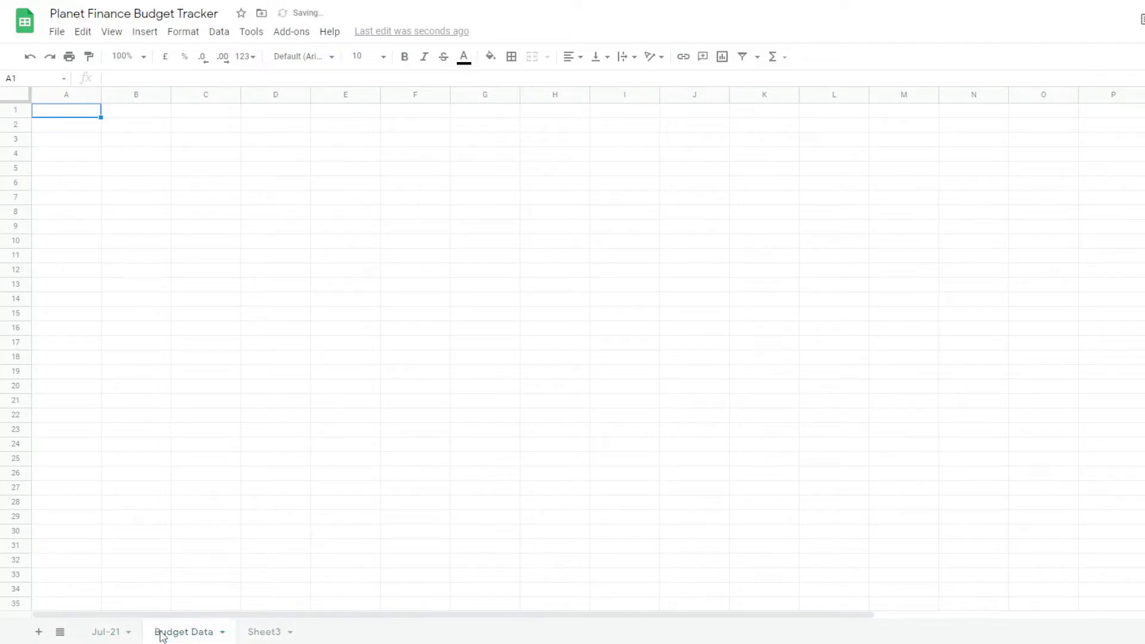
double_click(275, 632)
text(Summary)
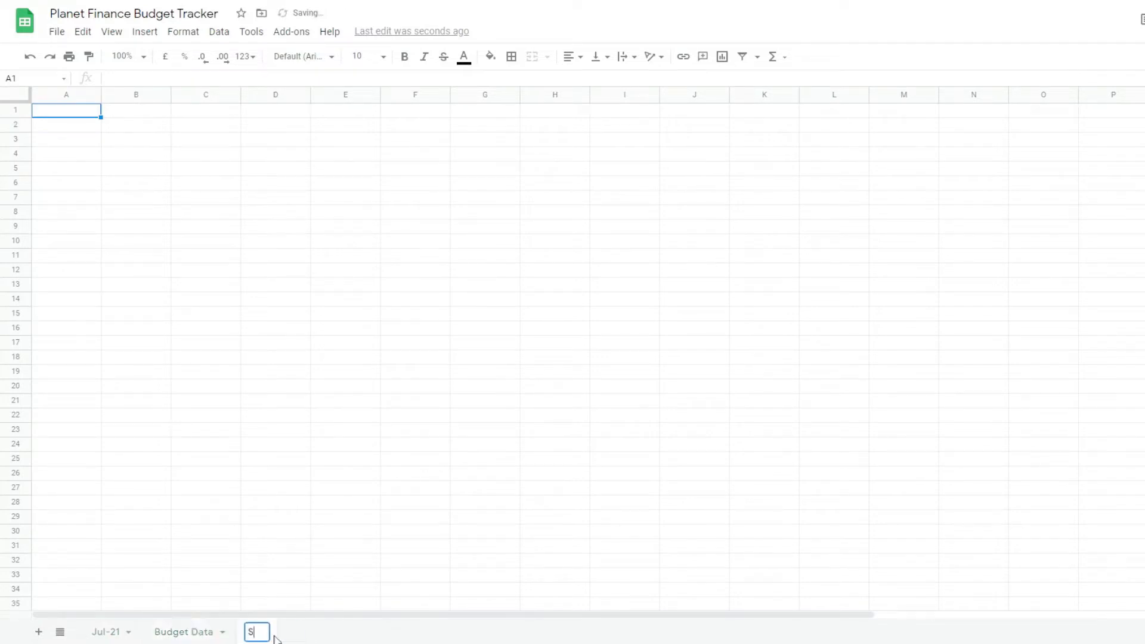
key(Return)
Step: Reorder the sheets as Summary, Budget Data, Jul-21 and open the Jul-21 sheet
drag(272, 634, 188, 636)
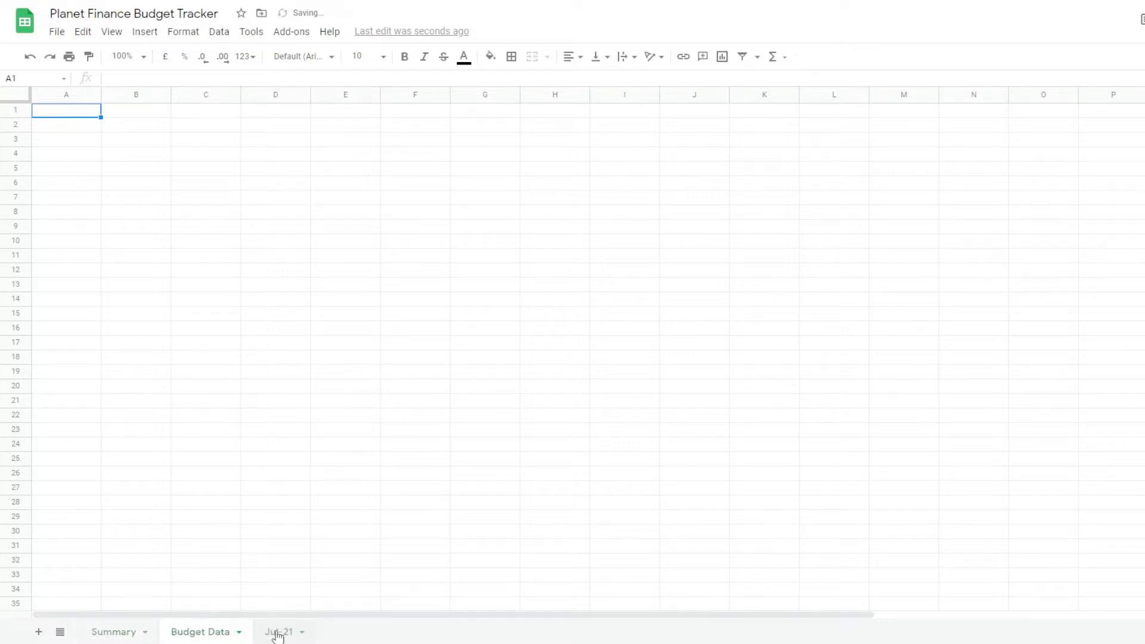
click(279, 635)
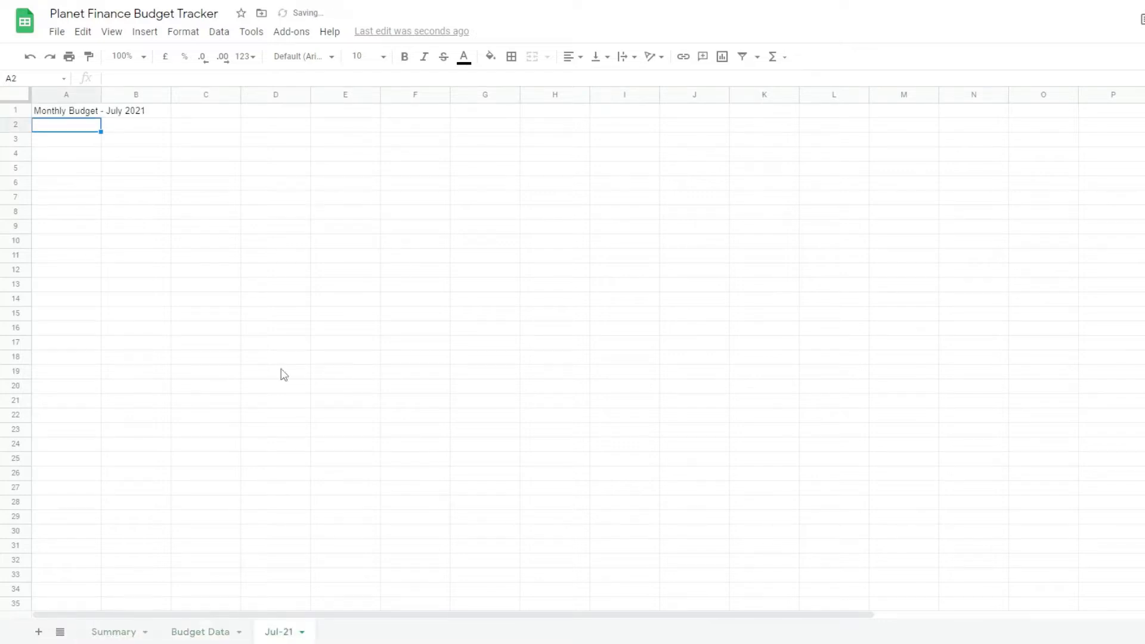
Step: Insert an empty column before column A on the Jul-21 sheet and narrow it to a slim margin
click(67, 95)
right_click(68, 98)
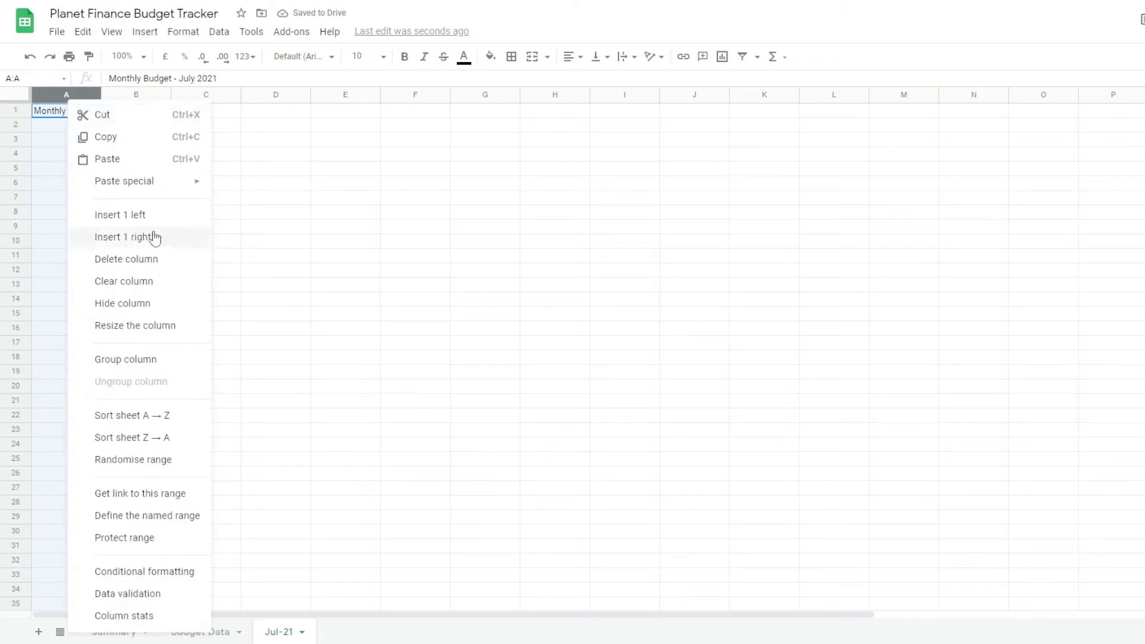
click(138, 216)
click(132, 156)
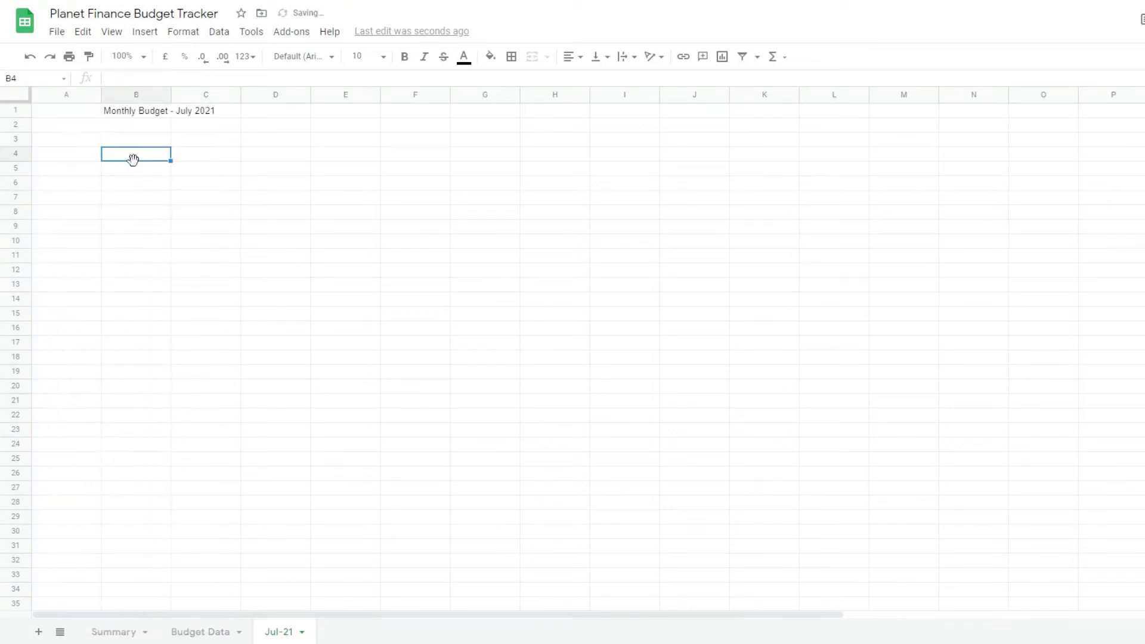
drag(99, 94, 47, 110)
Step: Enter the title Expenses in B3 and the headings Category, Planned and Actual in B4 to D4
click(63, 113)
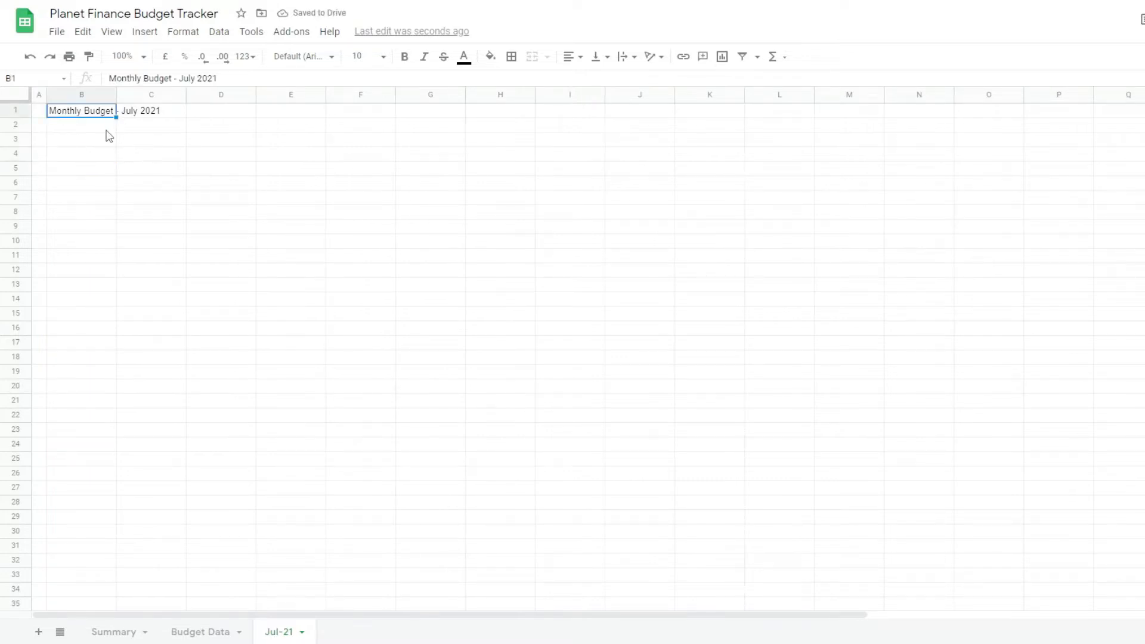
key(Down)
key(Down)
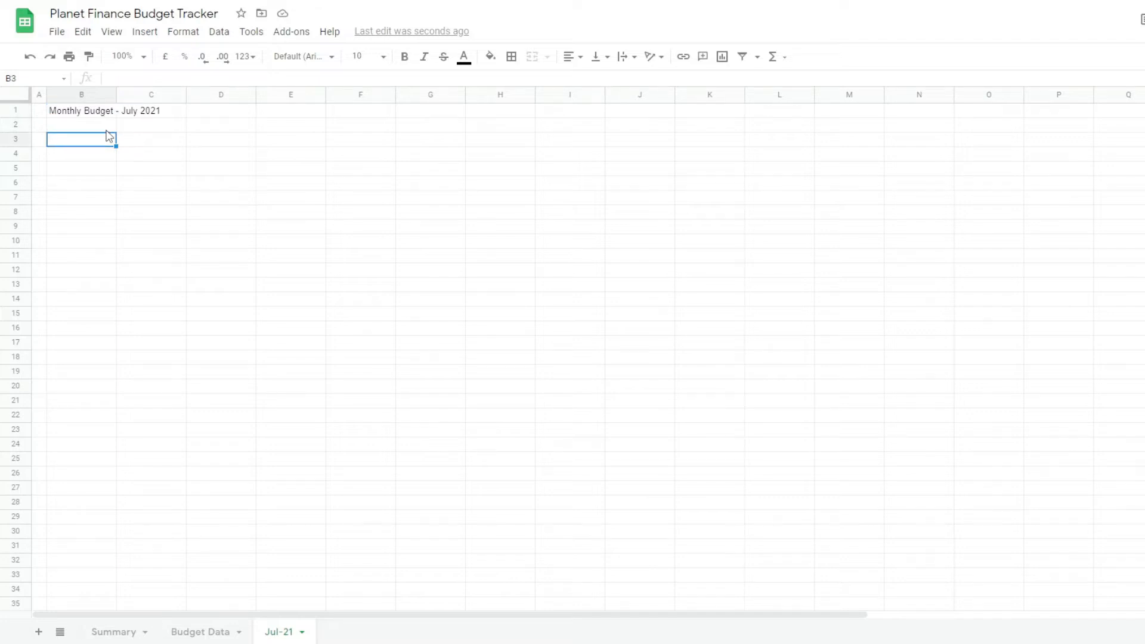
text(Expenses)
key(Return)
text(Category)
key(Tab)
text(Planne)
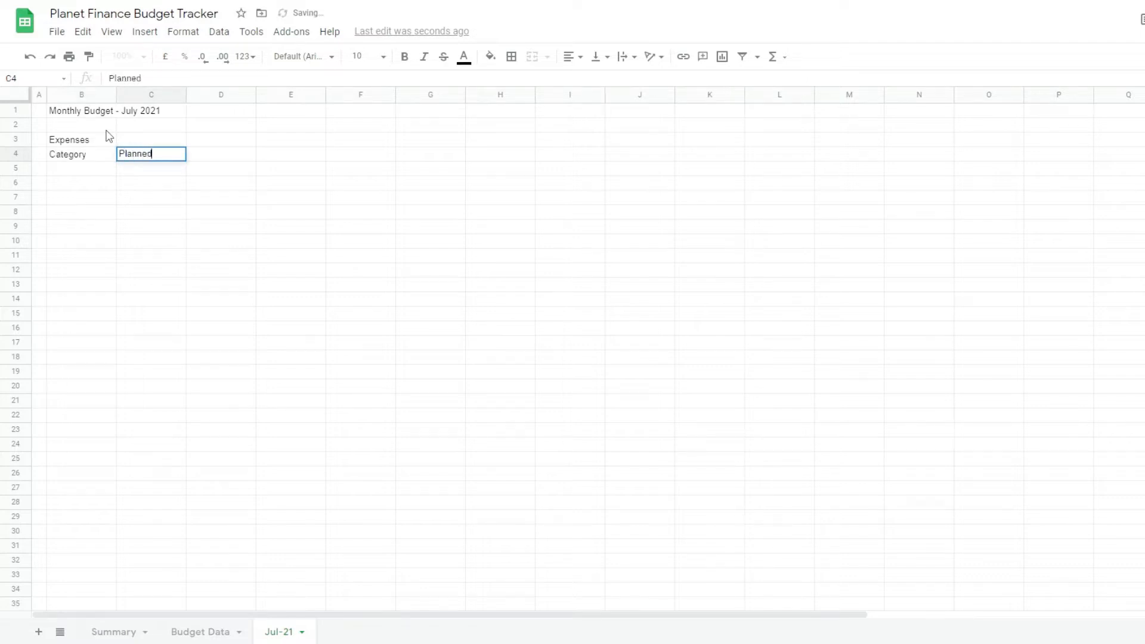
key(Tab)
text(Act)
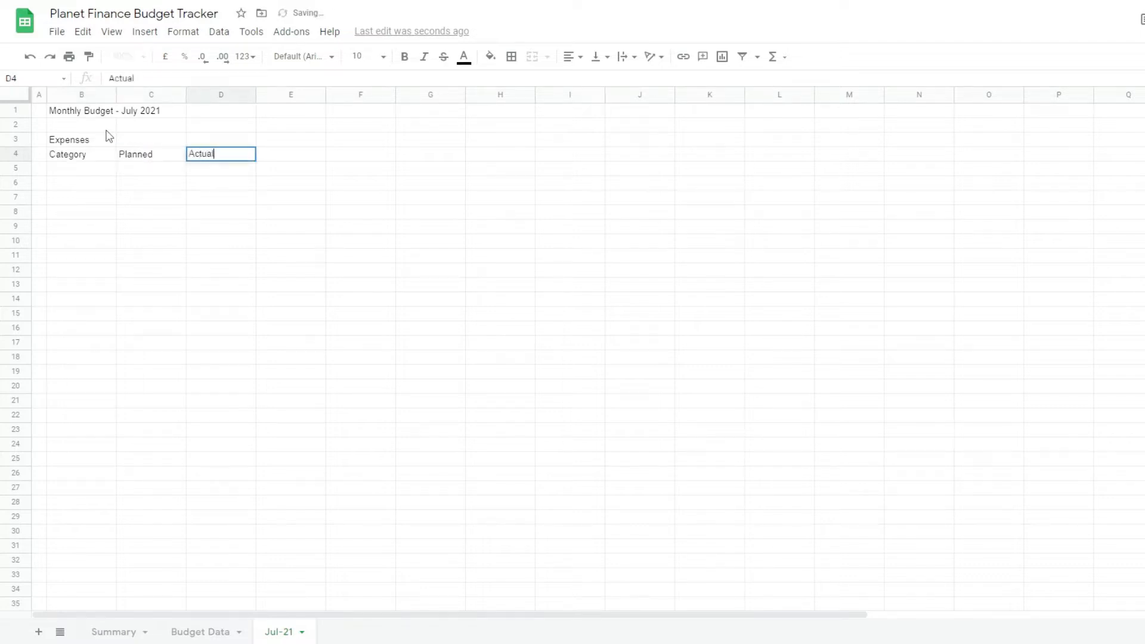
key(Tab)
Step: Complete the Expenses headings with Diff, %, FY Average and % Of Income in E4 to H4
text(D)
key(Tab)
text(%)
key(Tab)
text(FY)
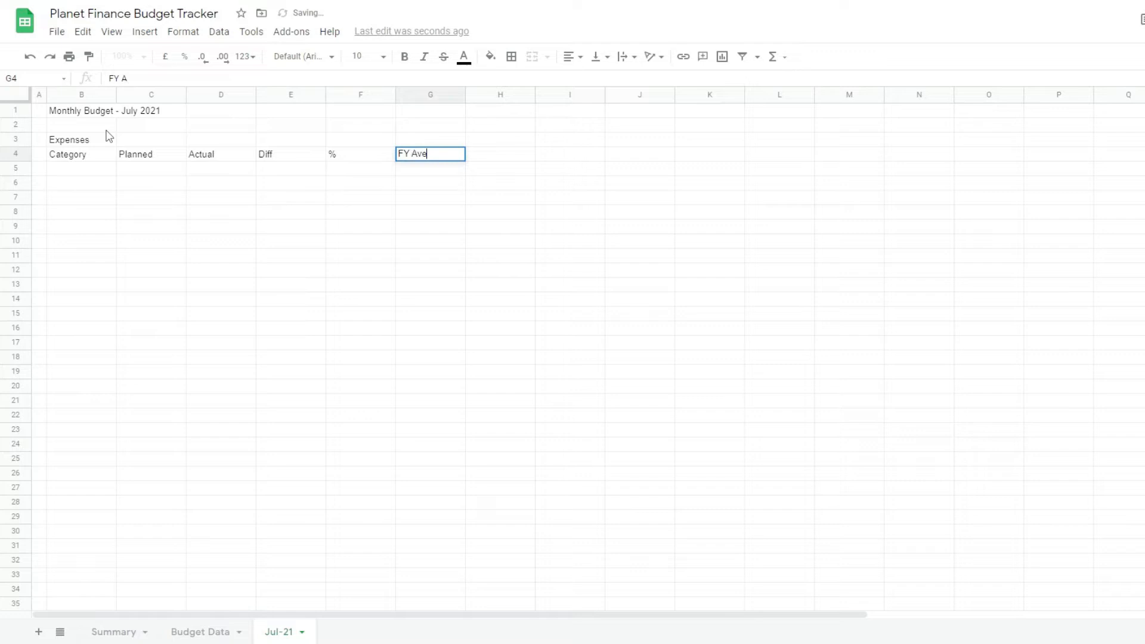
key(Tab)
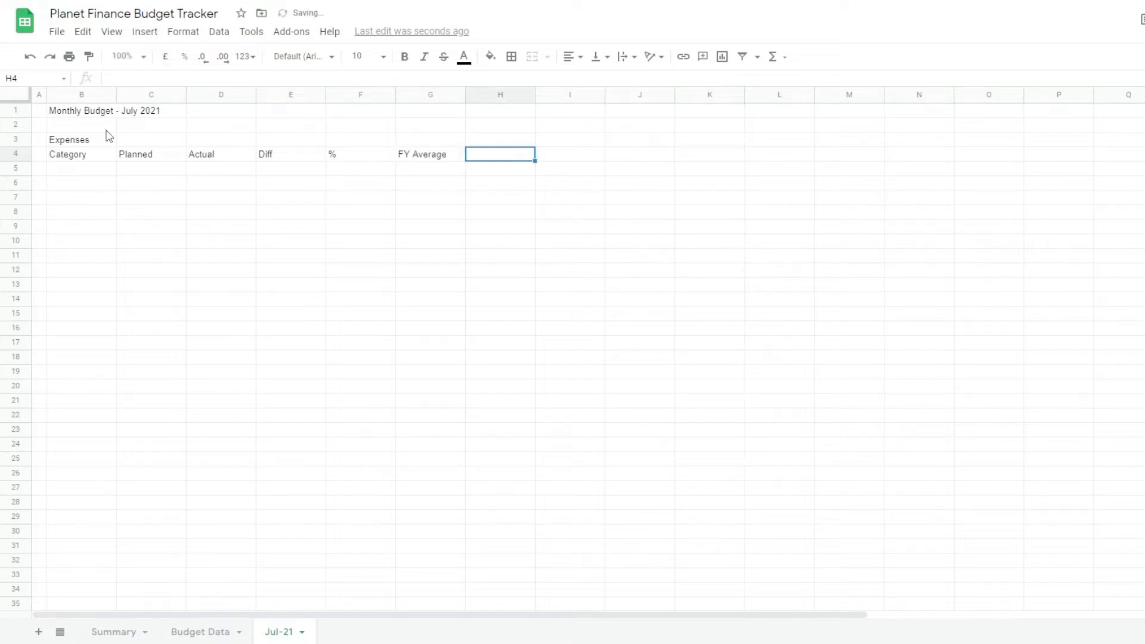
text(% Of Income)
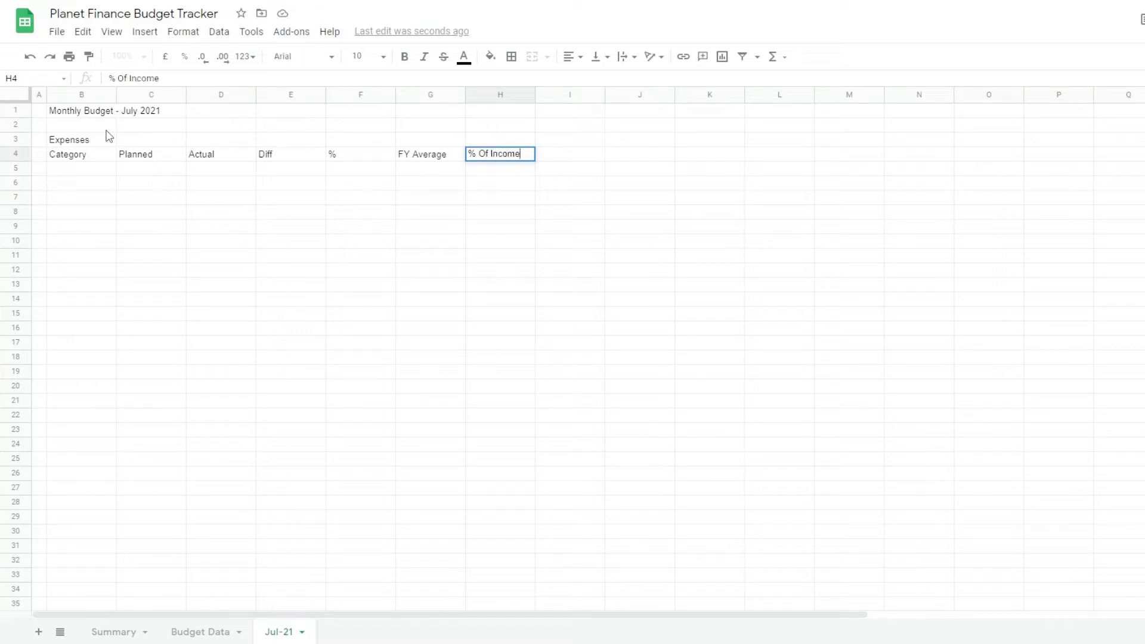
key(Return)
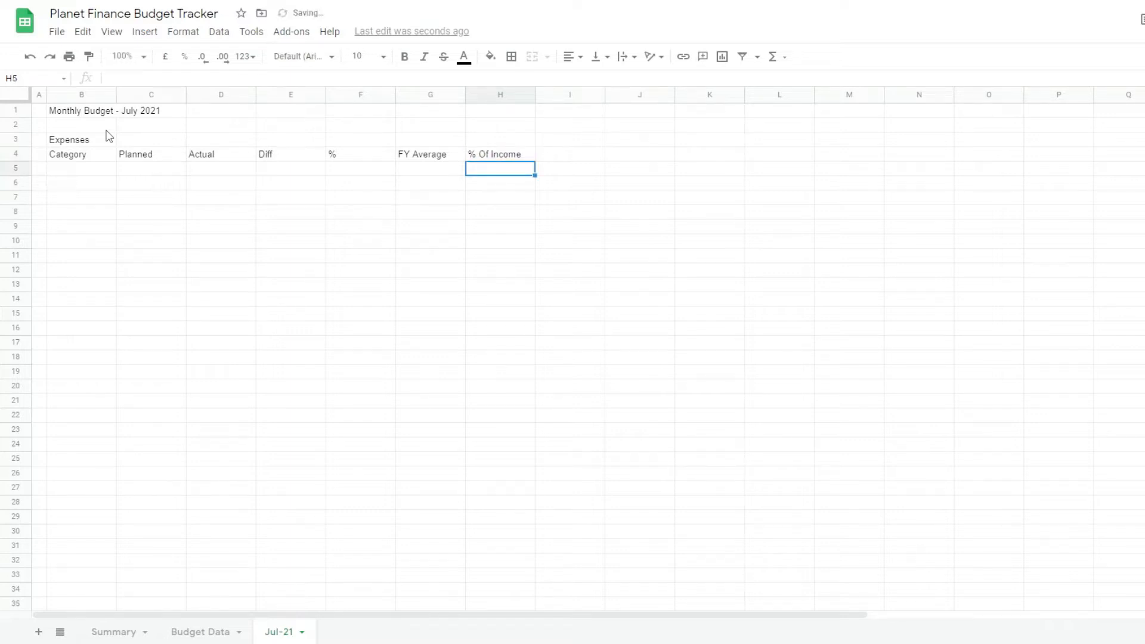
Step: Copy the Expenses title and the headings from Category to FY Average (B3:G4) to J3
click(77, 158)
key(Up)
key(shift+Right)
key(shift+Right)
key(shift+Right)
key(shift+Right)
key(shift+Right)
key(shift+Down)
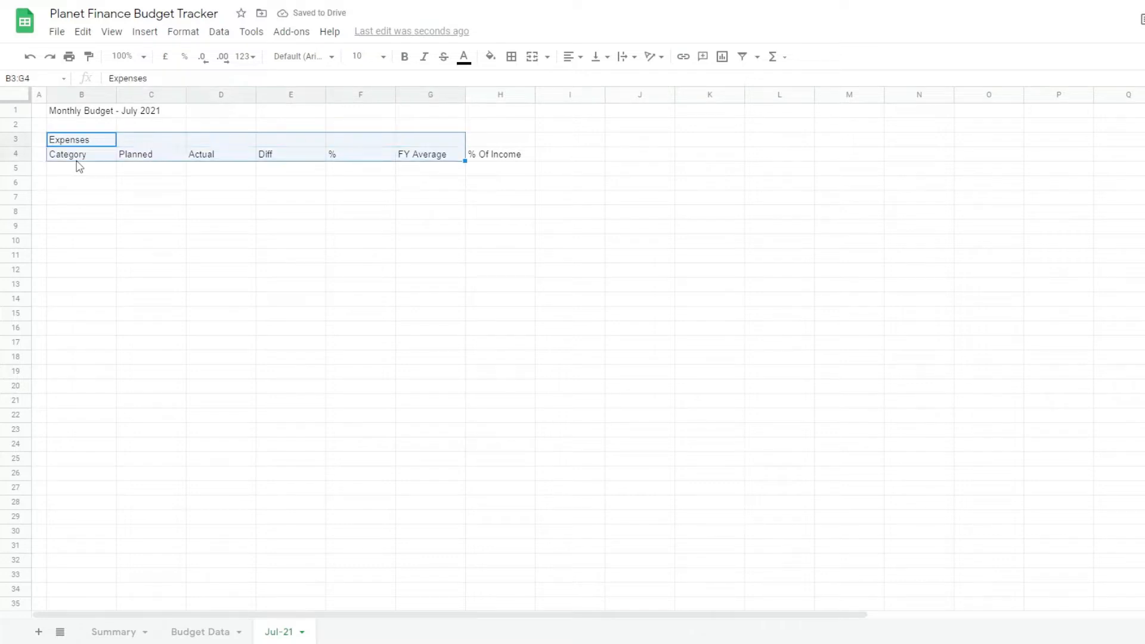
key(ctrl+c)
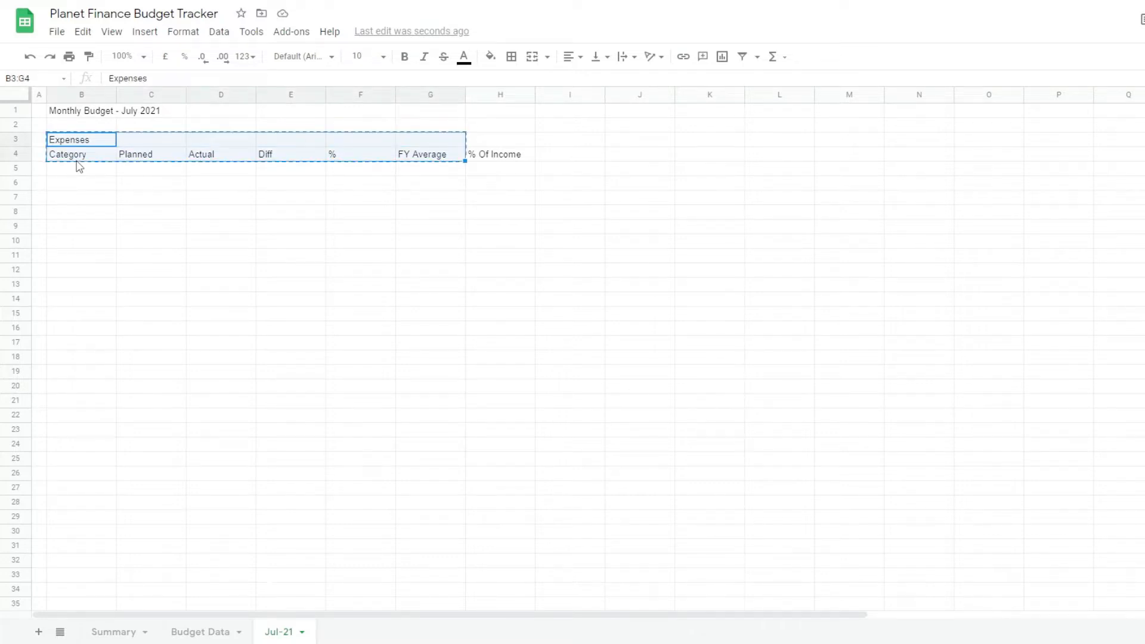
click(629, 146)
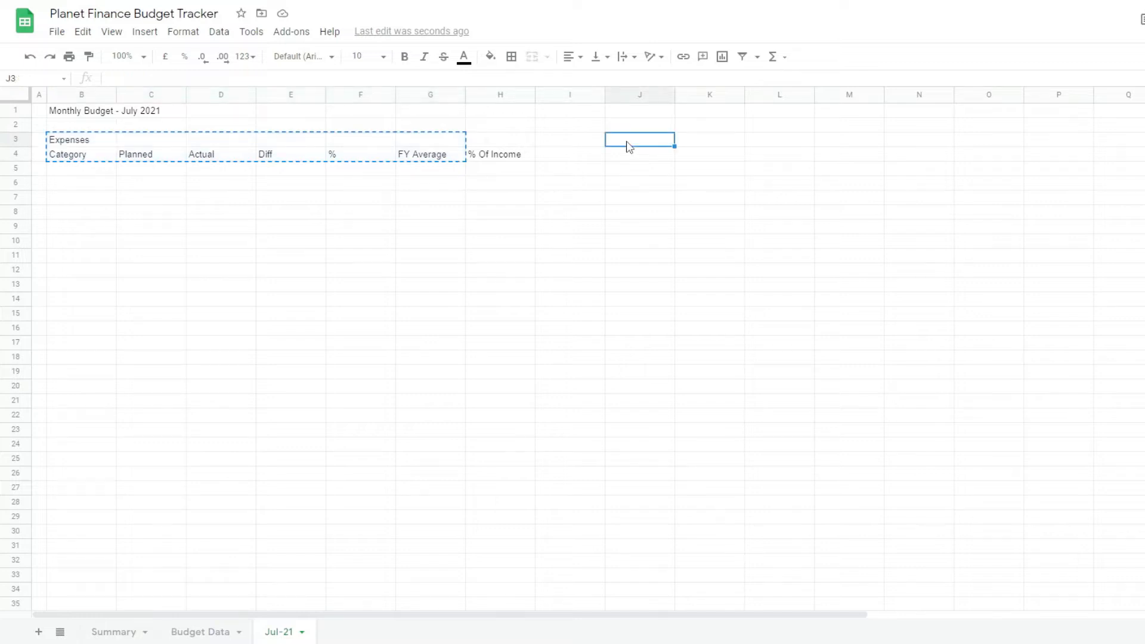
key(ctrl+v)
Step: Change the copied table's title in J3 to Income
click(626, 141)
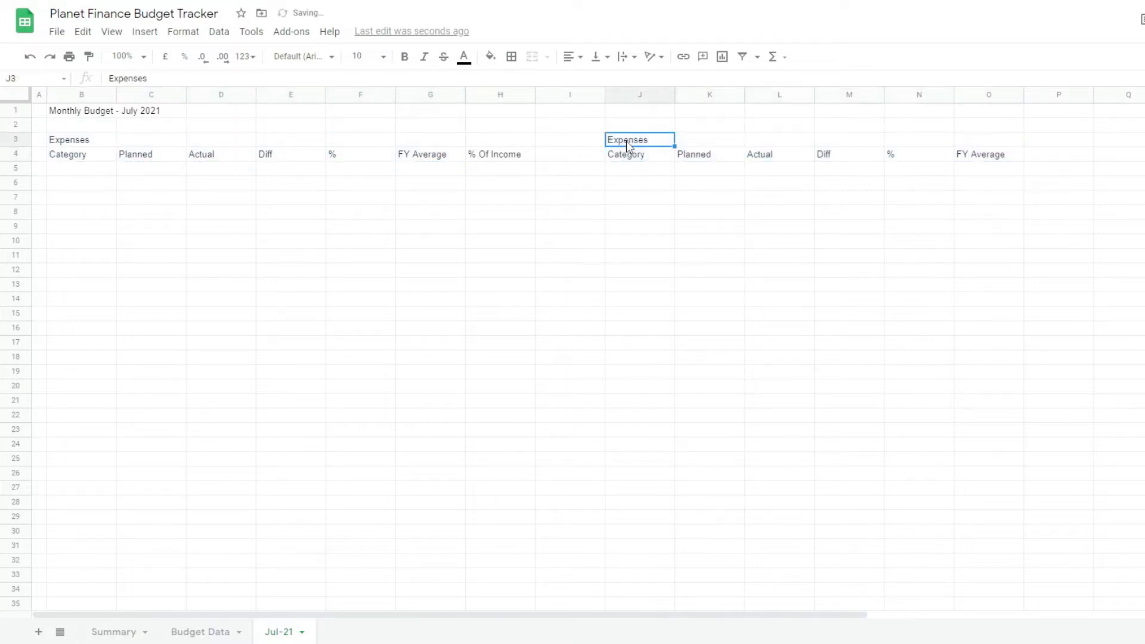
text(Income)
key(Return)
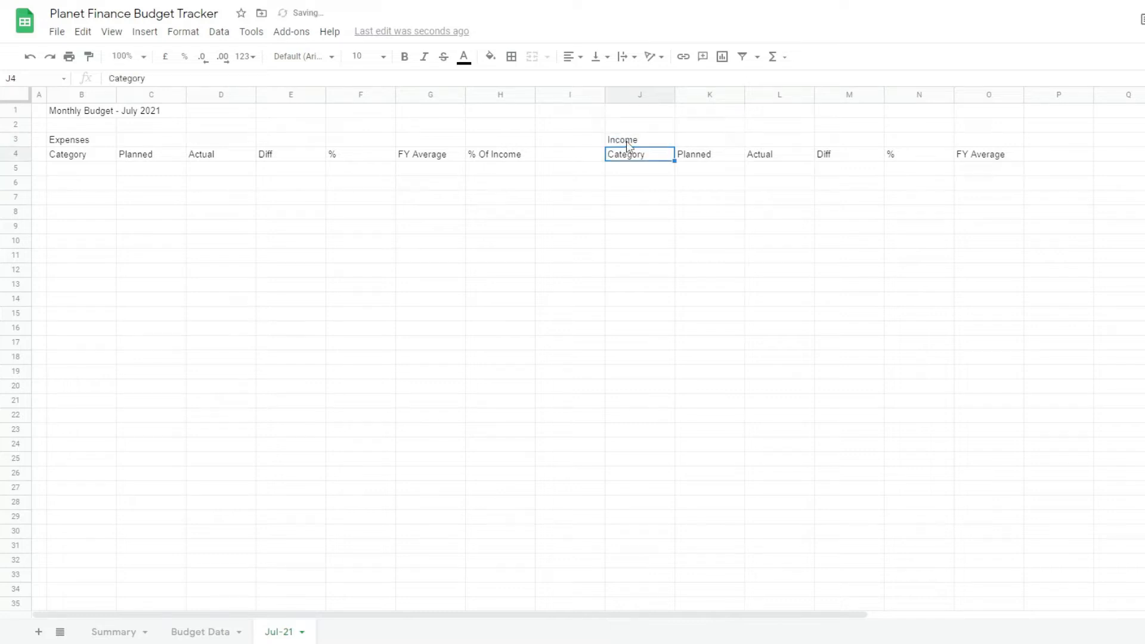
Step: Merge the Expenses title across B3:H3 and the Income title across J3:O3, centring the Expenses and Income titles in their merged cells
click(146, 154)
drag(74, 139, 501, 140)
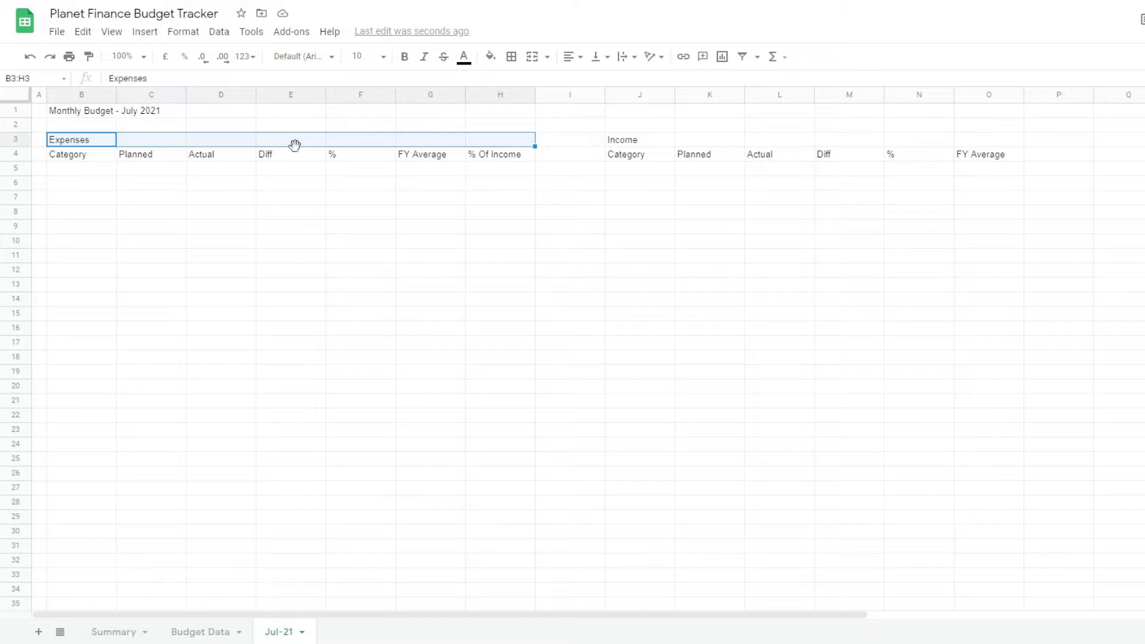
click(537, 62)
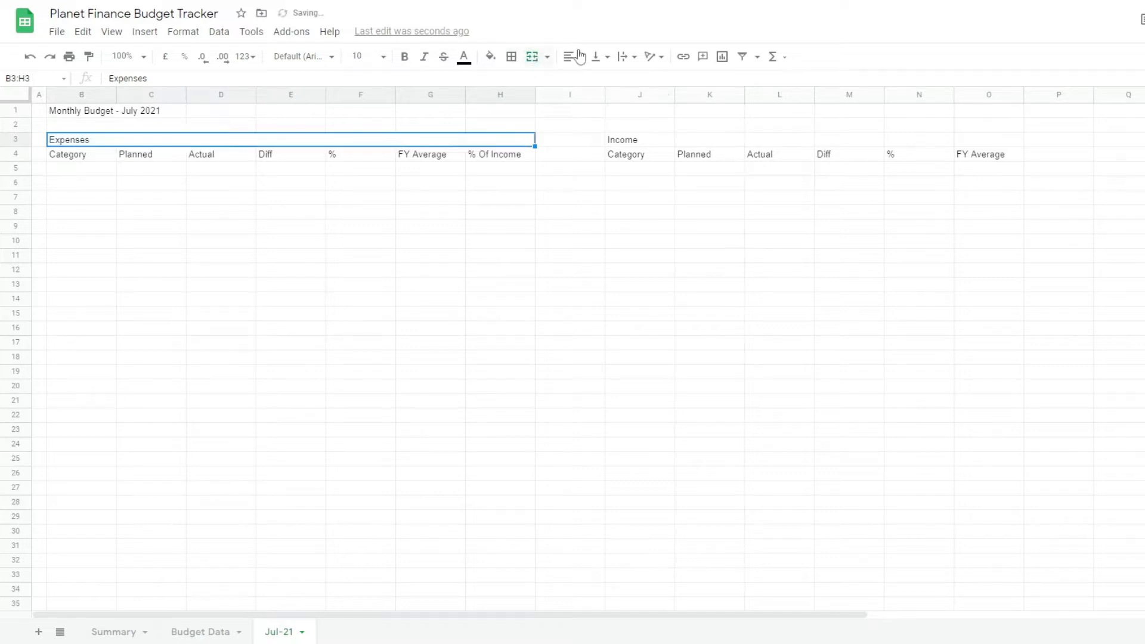
drag(629, 143, 982, 141)
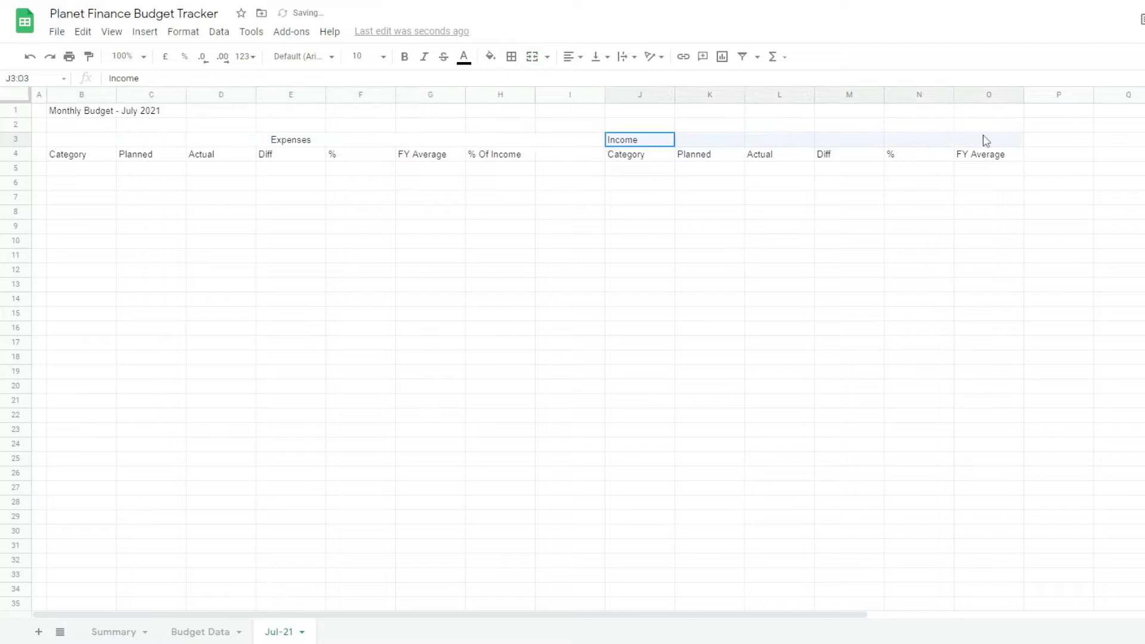
click(537, 59)
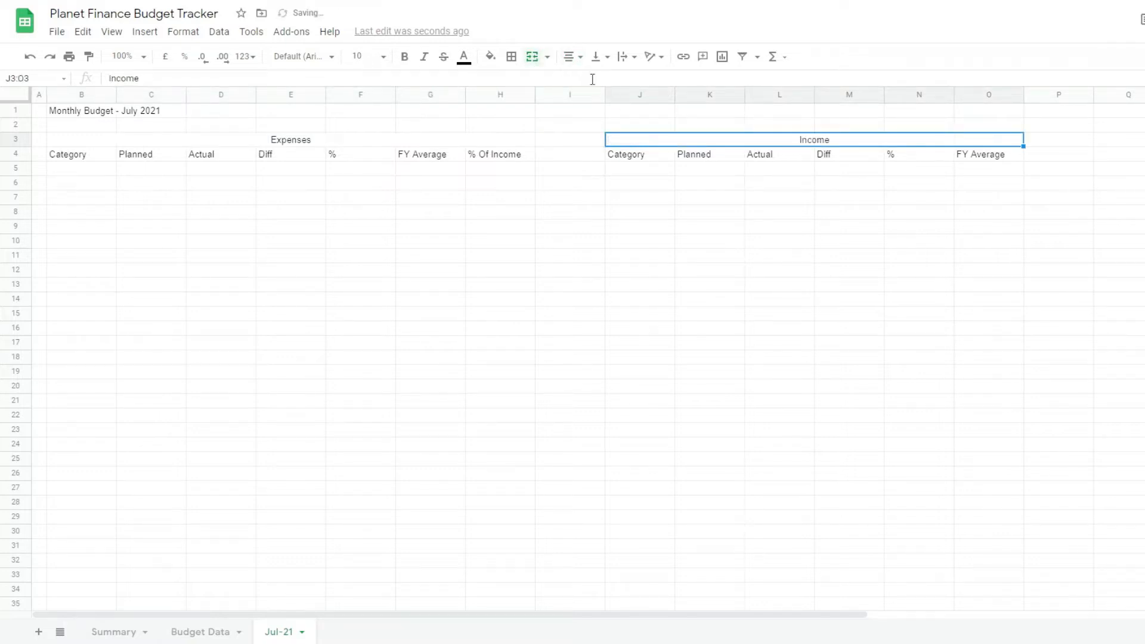
Step: Make the Expenses and Income table titles in row 3 bold
click(345, 142)
key(ctrl+b)
click(802, 143)
Step: Merge the Monthly Budget - July 2021 title across B1:Q1 and format it centred, bold and 16 pt
drag(66, 113, 1114, 113)
click(532, 56)
click(574, 56)
click(589, 88)
key(ctrl+b)
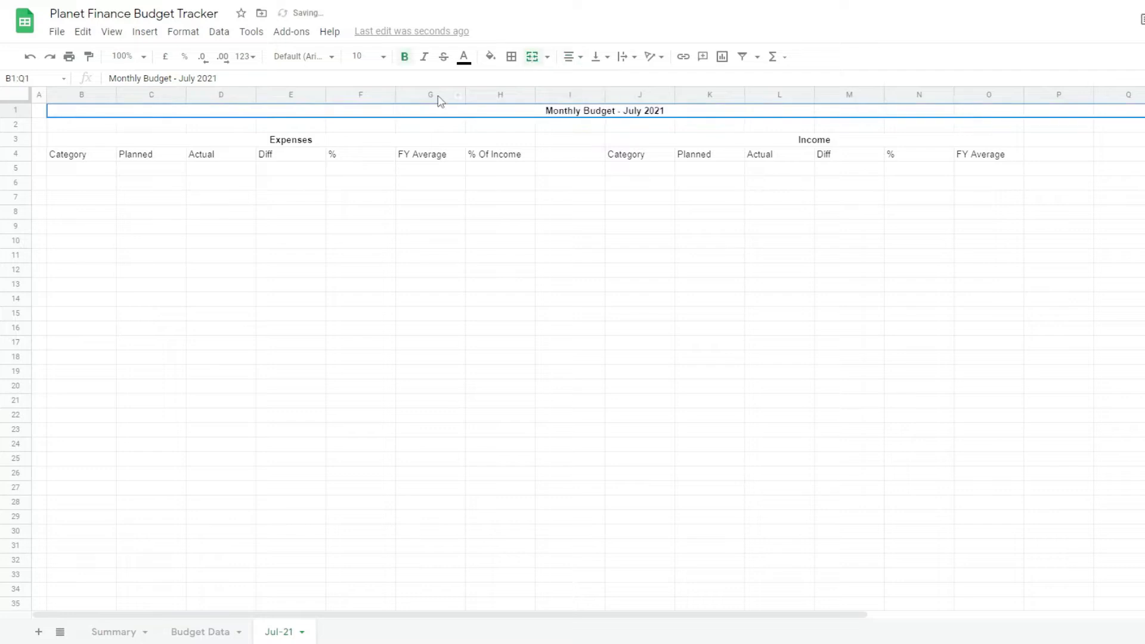
click(360, 57)
text(16)
key(Return)
Step: Increase the font size of the Expenses and Income titles in row 3 together
click(292, 147)
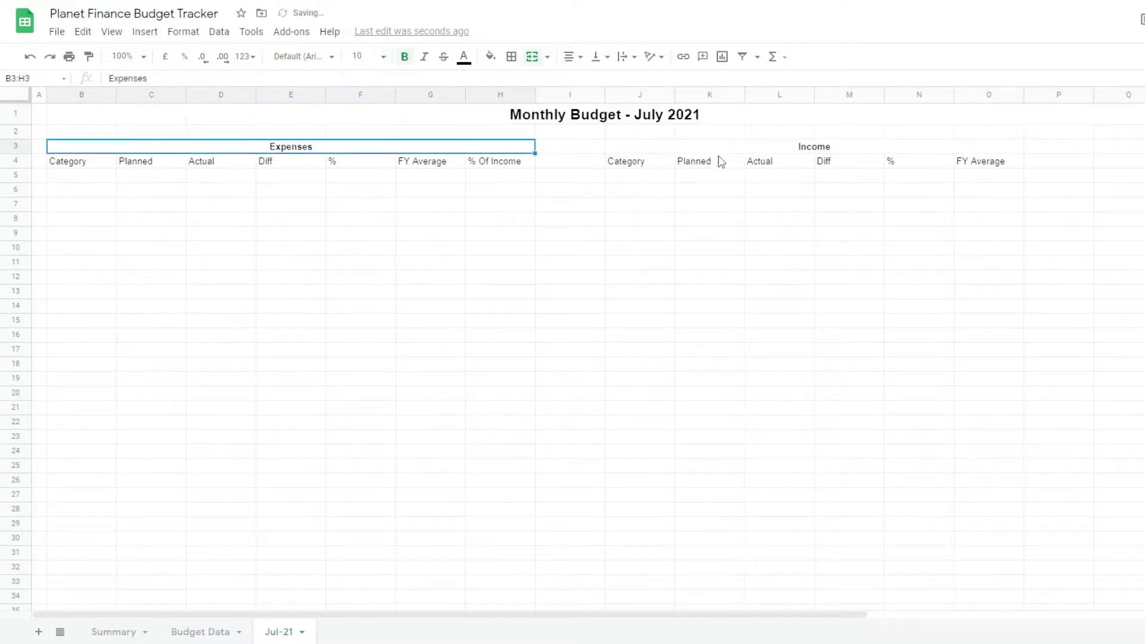
ctrl+click(724, 148)
click(360, 56)
click(353, 231)
click(325, 225)
Step: Enter the expense categories Rent, Supermarket, Dining Out, Transport, Insurance, Exercise, Haircut and Shopping in B5 to B12
click(90, 182)
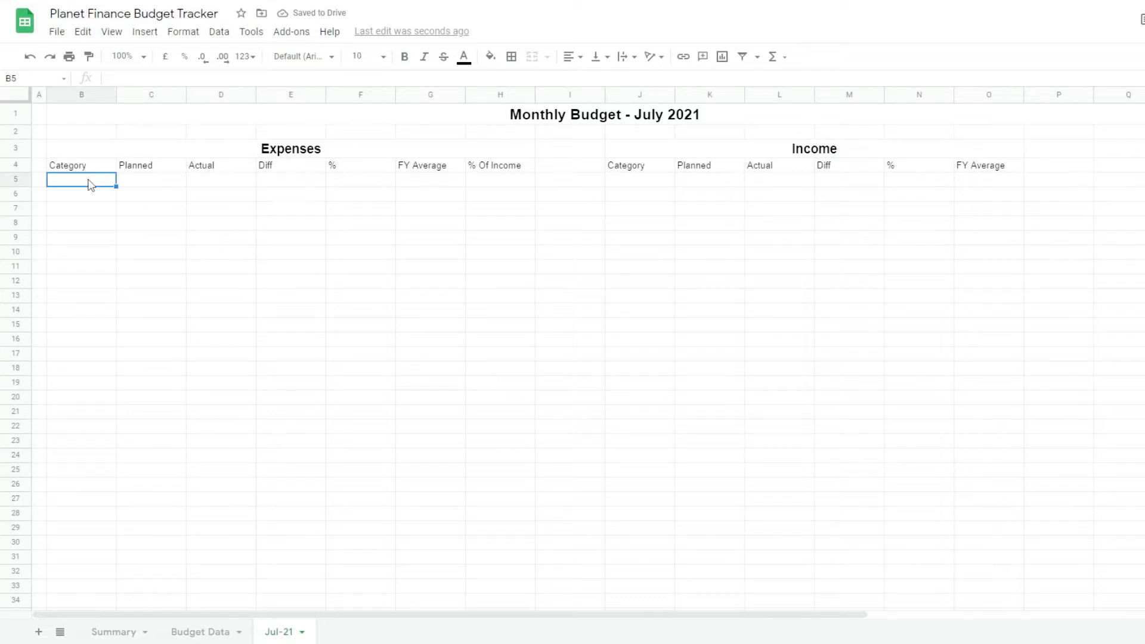
text(Rent)
key(Return)
text(Supermarket)
key(Return)
text(Dining Out)
key(Return)
text(Transport Insurance)
key(Return)
text(Exercise)
key(Return)
text(Haircut)
key(Return)
text(Shopping)
key(Return)
Step: Continue the expense categories with Entertainment, Phone Bill, Internet Bill, Gas Bill, Electricity Bill and Water Bill in B13 to B18
text(Entertainment)
key(Return)
text(Phone Bill)
key(Return)
text(Internet Bill)
key(Return)
text(Gas Bill)
key(Return)
text(Electricity Bill)
key(Return)
text(Water Bill)
key(Return)
Step: Finish the expense categories with Medical, Cash Withdrawals, Fees and Other in B19 to B22
text(Medical)
key(Return)
text(Cash Withdrawals)
key(Return)
text(Fees)
key(Return)
text(Other)
key(Return)
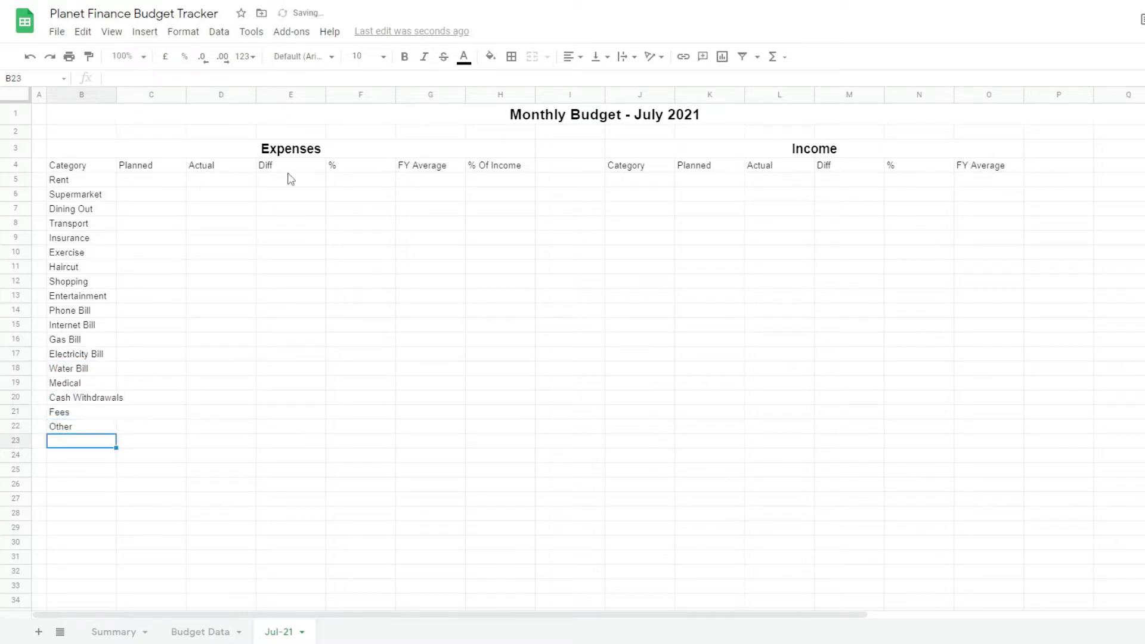
Step: Enter the income categories Paycheck, Interest, Capital Gains, Dividends, Tips and Other in J5 to J10
click(655, 189)
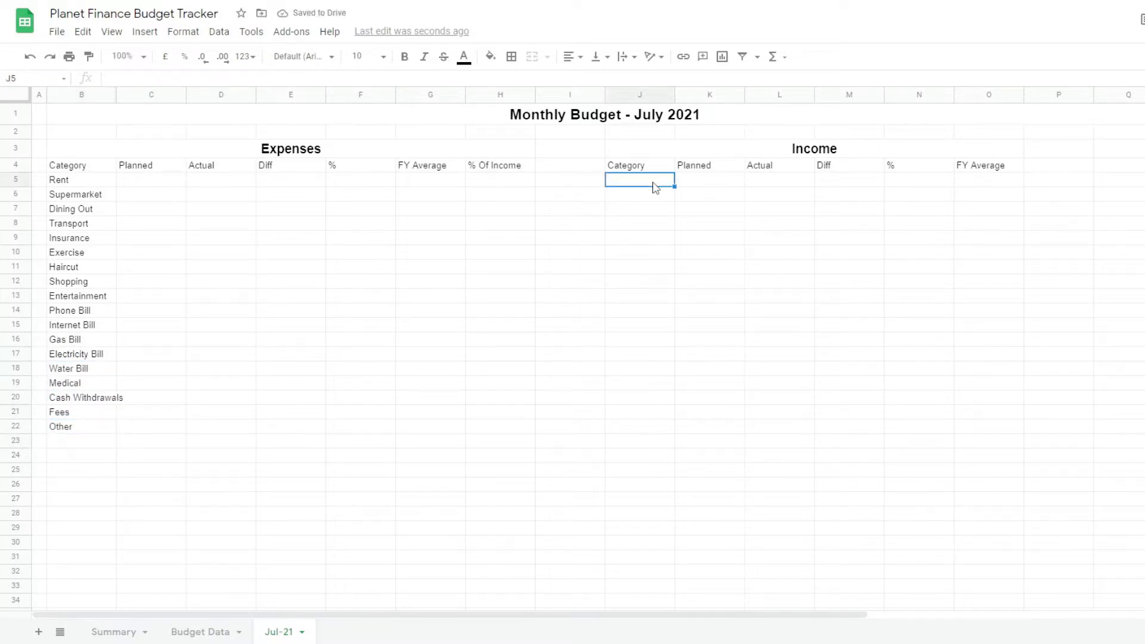
text(Paycheck)
key(Return)
text(Interest)
key(Return)
text(Capital Gains)
key(Return)
text(Dividends)
key(Return)
text(Tips)
key(Return)
text(Other)
key(Return)
Step: Add a Total row label below the income categories in J11 and below the expense categories in B23
text(Total)
click(94, 441)
text(Total)
Step: Enter the section title Transactions in B41 and the table title Expenses in B43
scroll(250, 370, down, 2)
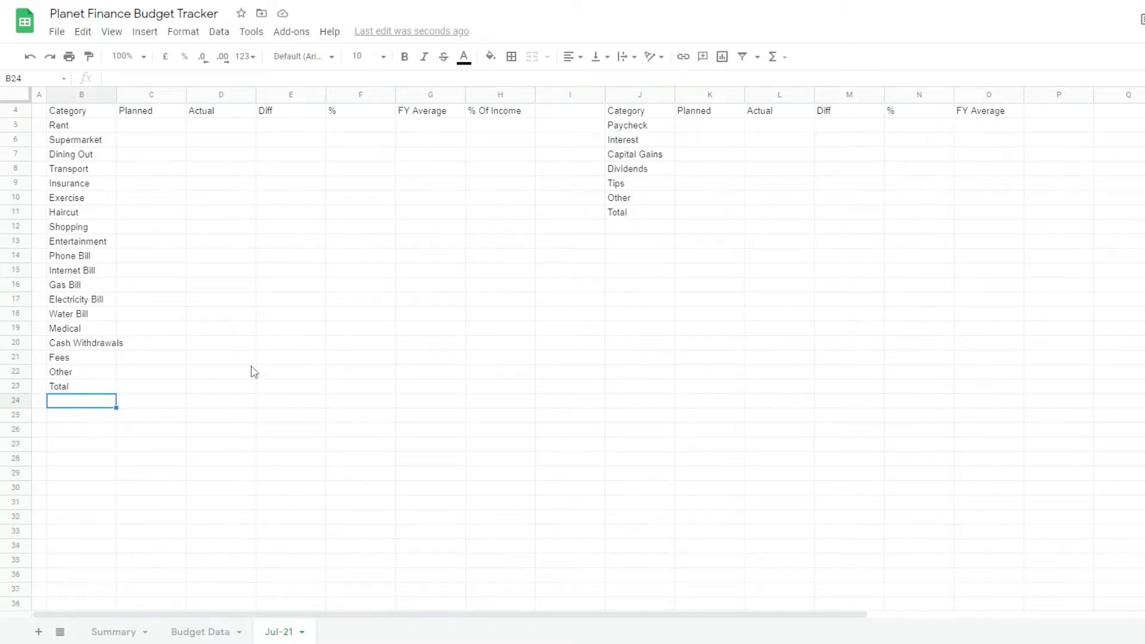
scroll(250, 371, down, 3)
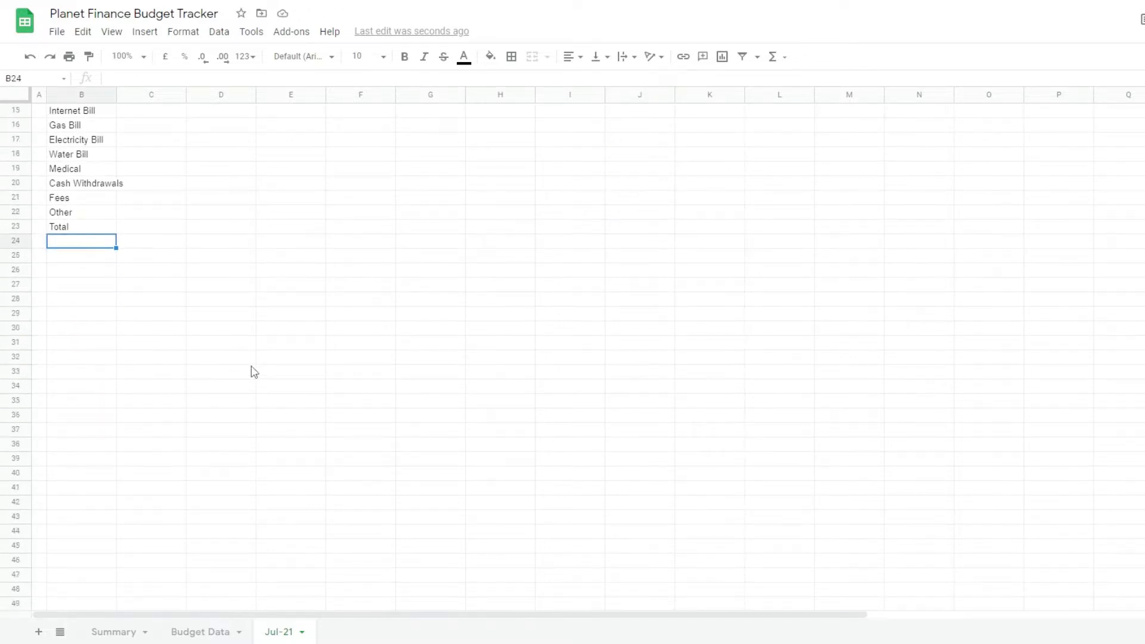
click(80, 491)
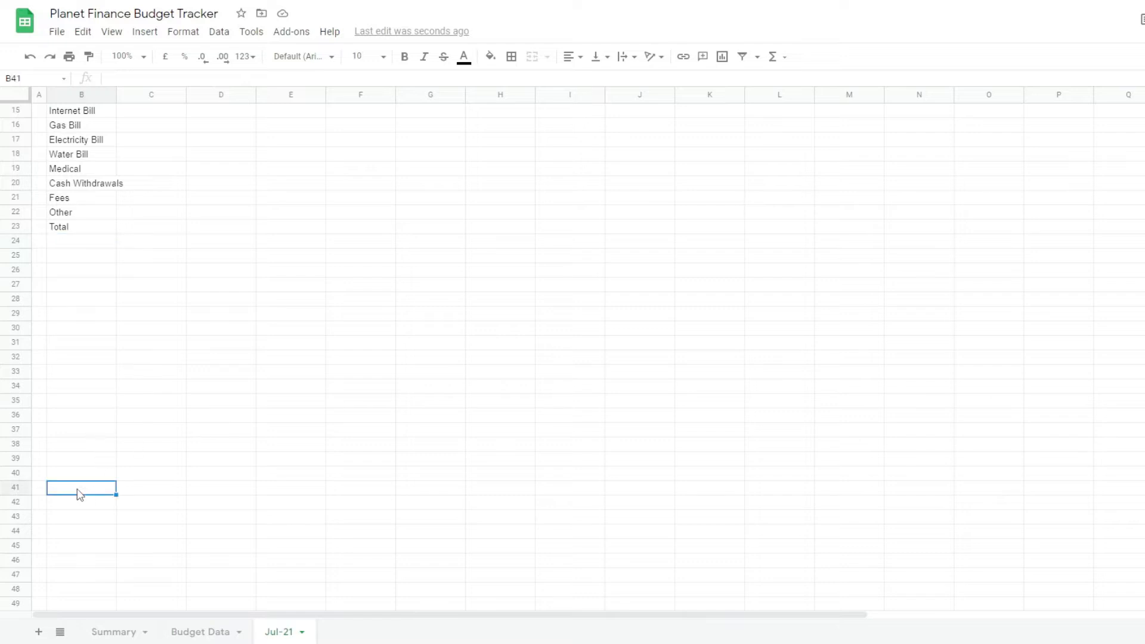
text(Transactions)
key(Return)
key(Down)
text(Expe)
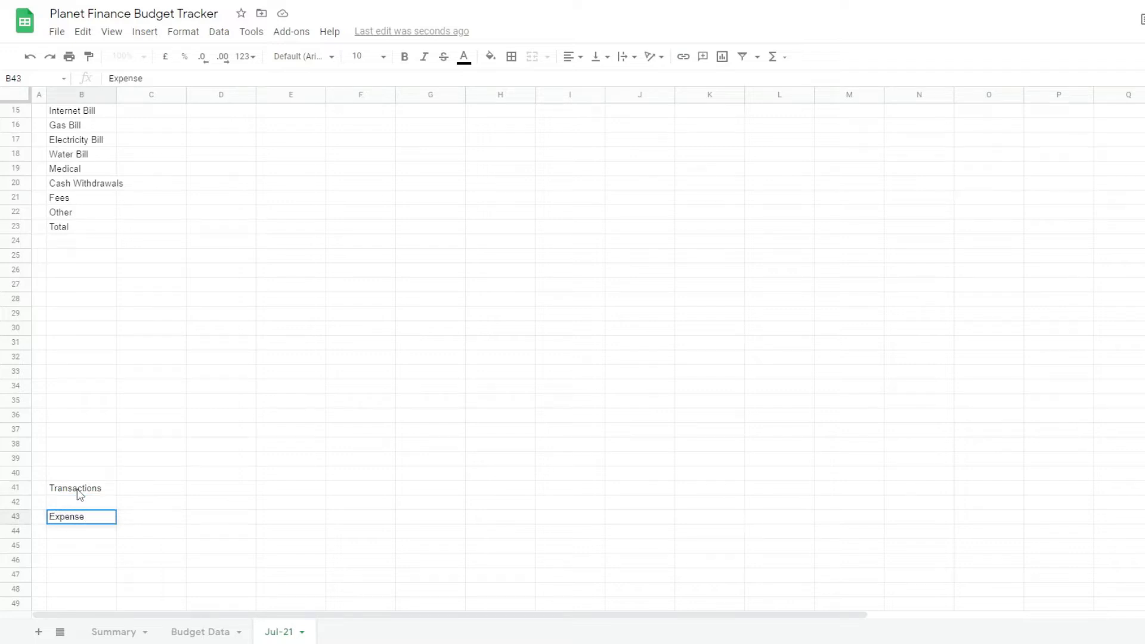
Step: Enter the second transactions table title, Income, in J43
key(Tab)
key(Tab)
key(Tab)
key(Tab)
key(Tab)
key(Tab)
key(Tab)
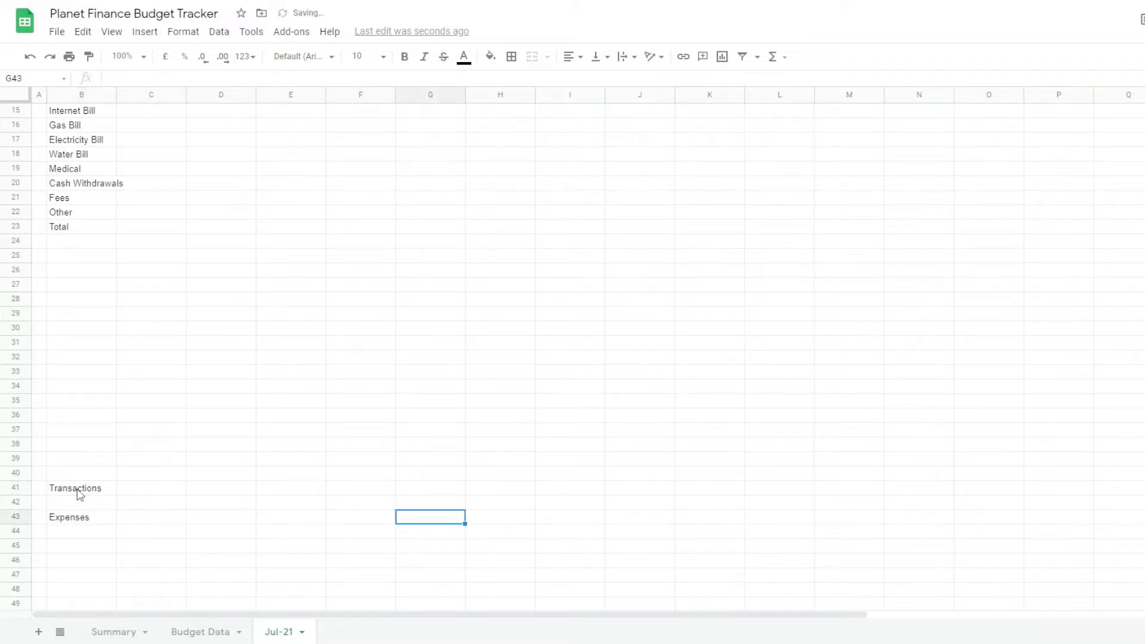
key(Tab)
key(Tab)
key(Tab)
key(shift+Tab)
key(shift+Tab)
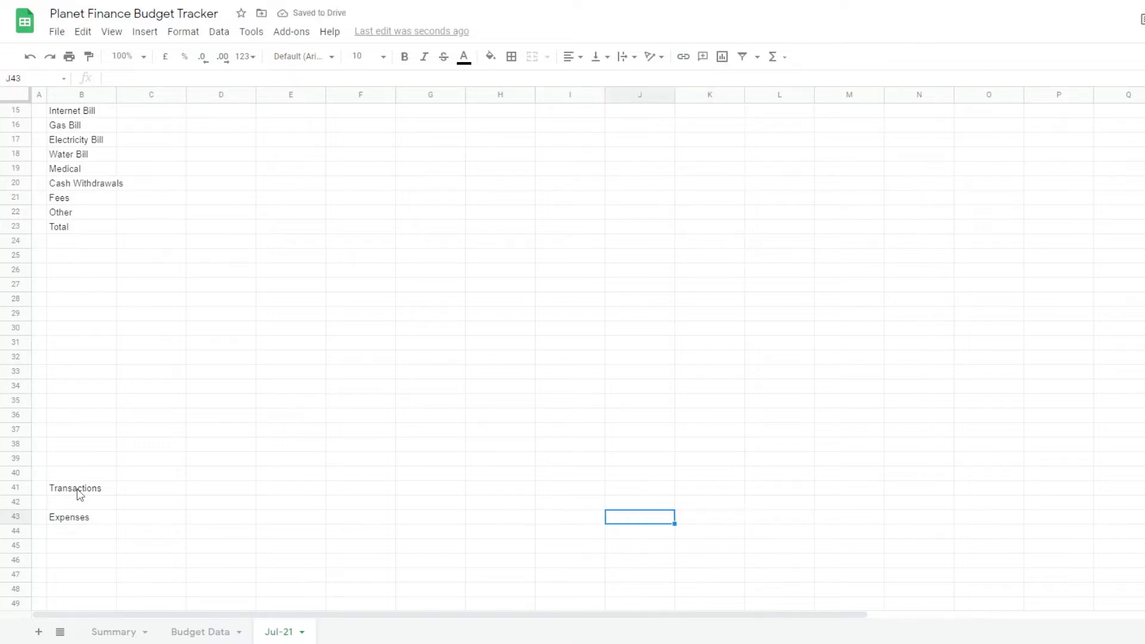
text(Income)
key(Return)
Step: Enter the headings Date, Amount, Description and Category in B44 to E44 under the Expenses transactions title
key(Left)
key(Left)
key(Left)
key(Left)
key(Left)
key(Left)
key(Left)
key(Left)
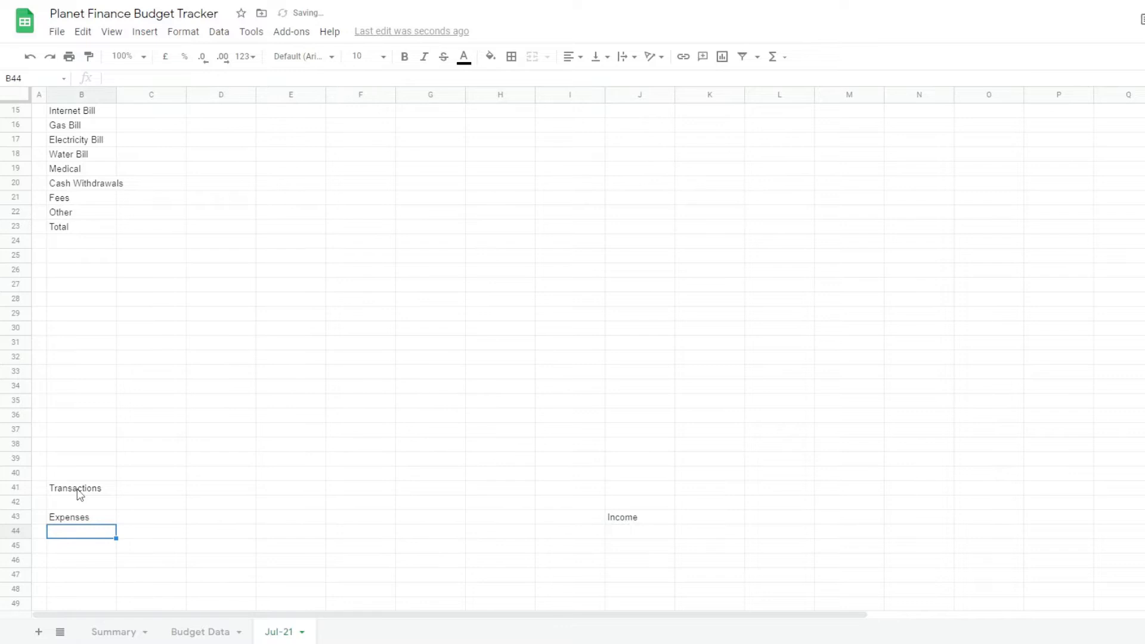
text(Date)
key(Tab)
text(Amount)
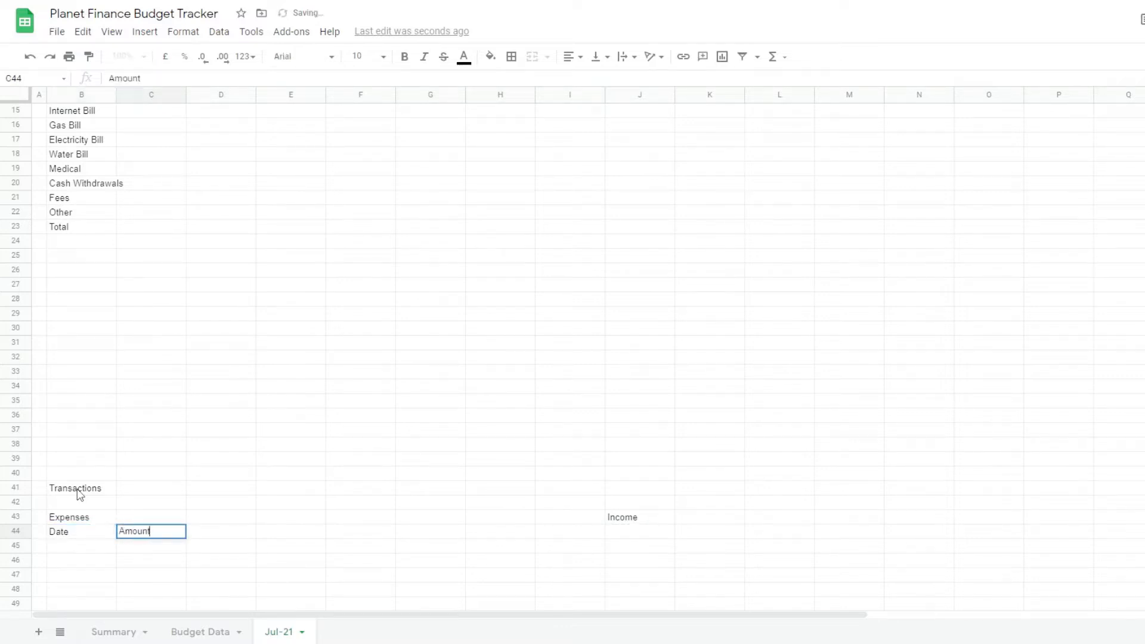
key(Tab)
text(Description)
key(Tab)
text(Cat)
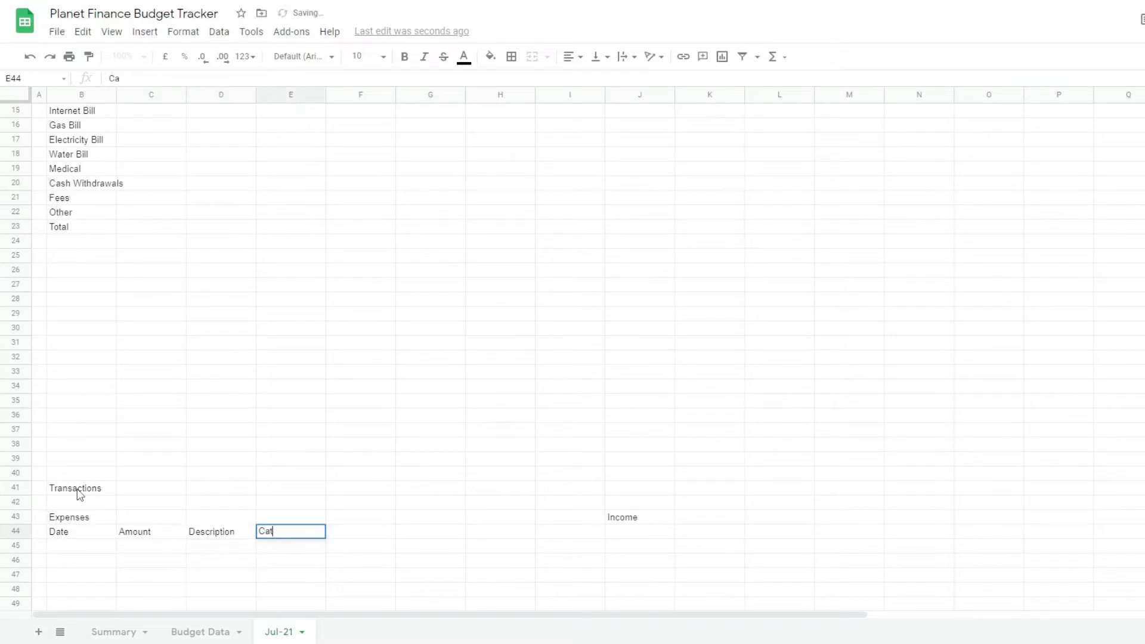
text(egory)
key(Return)
Step: Copy the transaction headings in B44:E44 to J44 under the Income title
key(Up)
key(Left)
key(Left)
key(Left)
key(shift+Right)
key(shift+Right)
key(shift+Right)
key(ctrl+c)
key(Right)
key(Right)
key(Right)
key(Right)
key(Right)
key(Right)
key(Right)
key(Right)
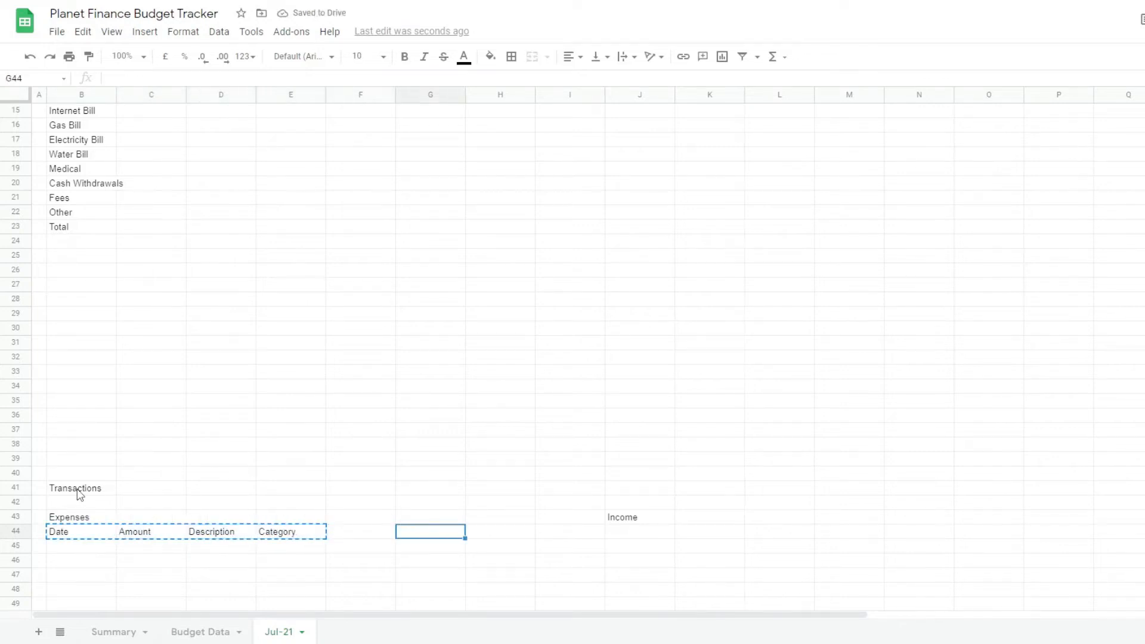
key(ctrl+v)
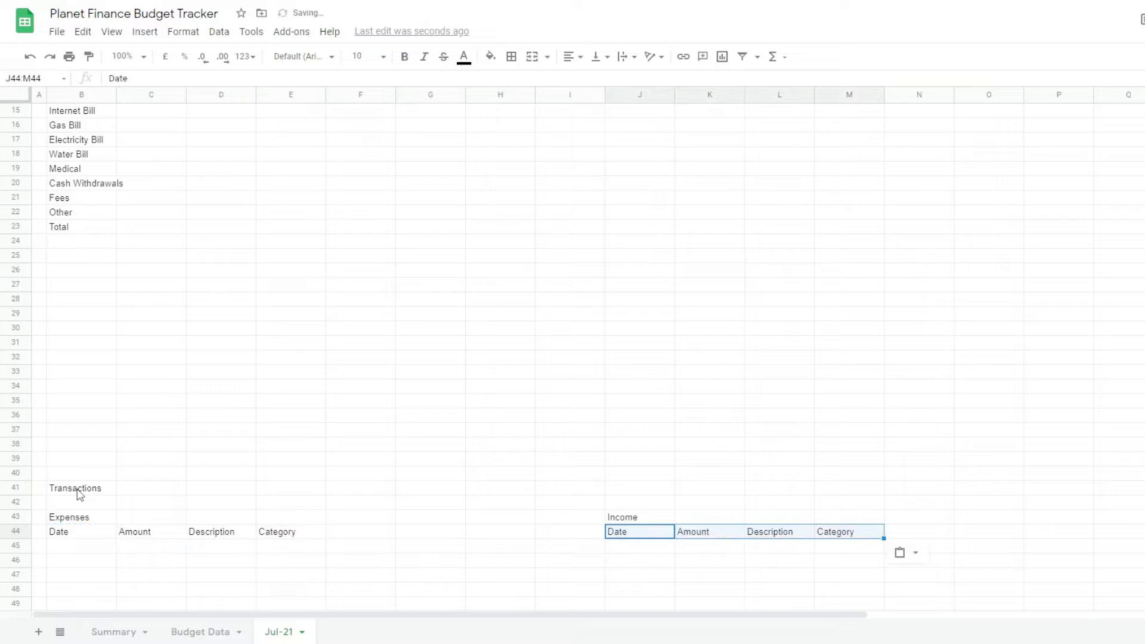
Step: Merge D44:E44 for the expense Description heading, keeping only the first cell's content
key(Left)
key(Left)
key(Left)
key(Left)
key(Left)
key(Left)
key(Left)
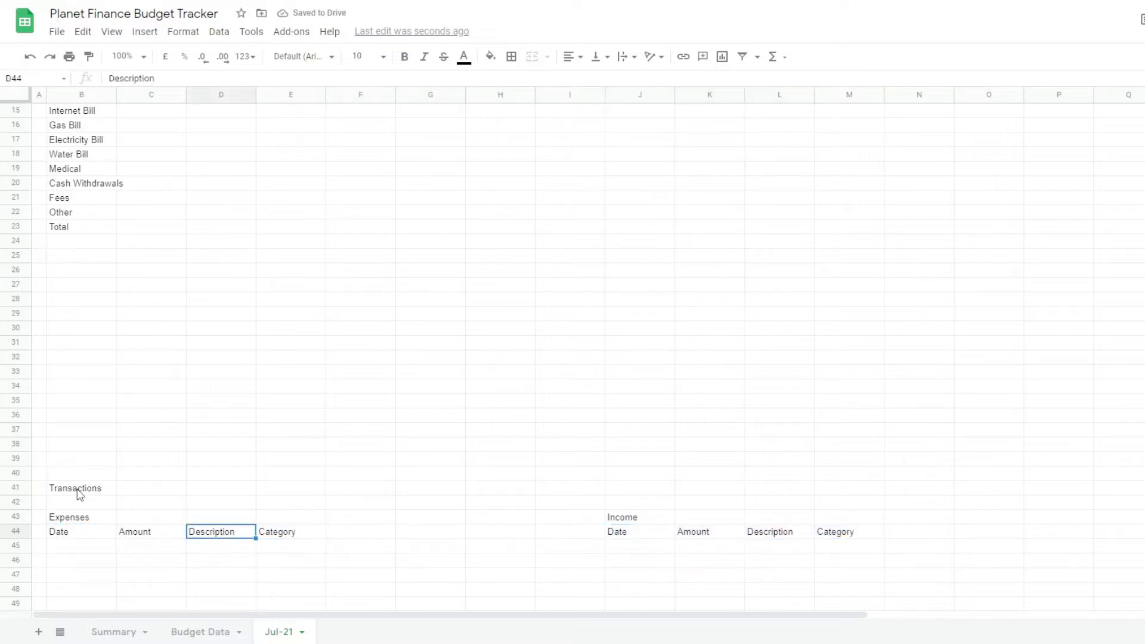
key(Right)
drag(214, 538, 274, 531)
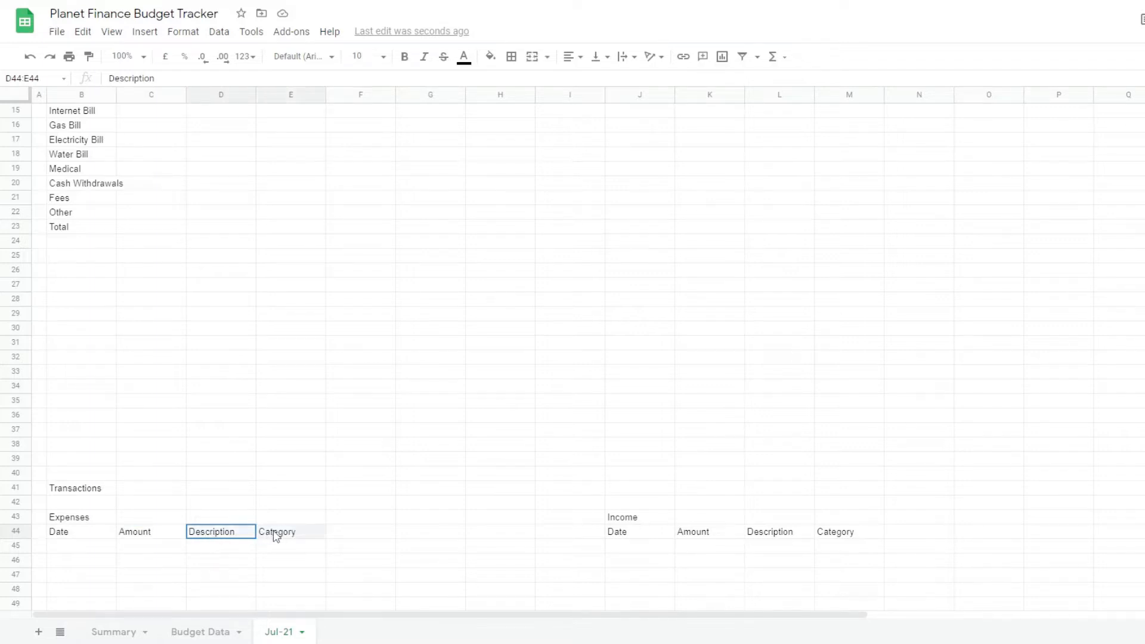
click(540, 56)
click(811, 357)
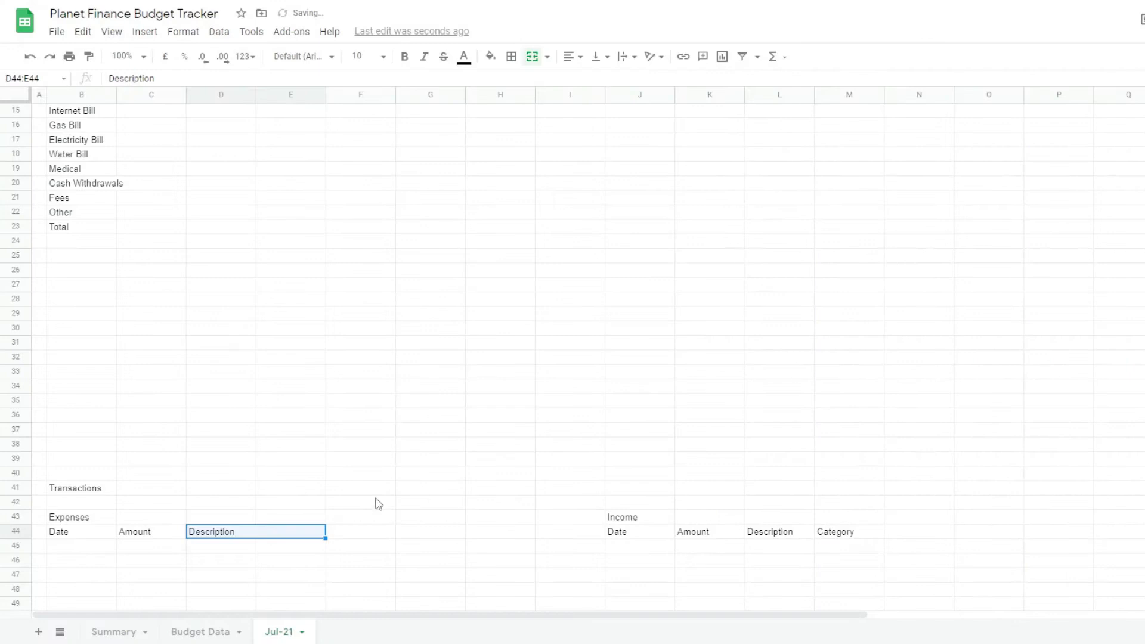
Step: Enter the heading Category in F44 and merge it across F44:G44
click(366, 533)
text(Category)
drag(366, 539, 442, 537)
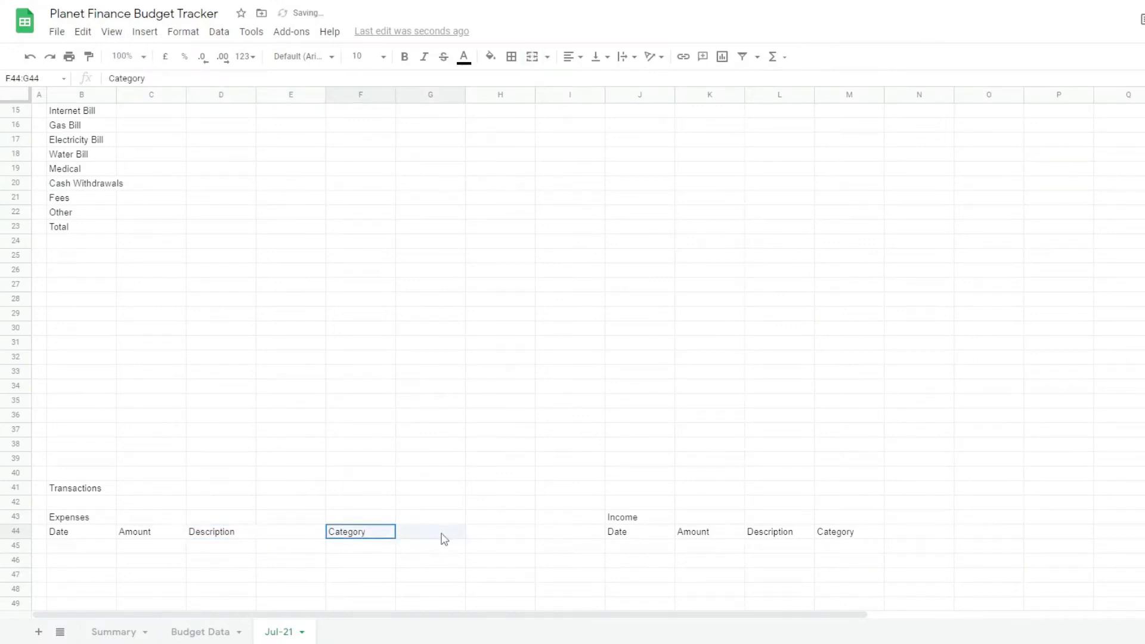
click(533, 60)
Step: Merge L44:M44 for the income Description heading, keeping only the first cell's content
click(650, 535)
click(710, 539)
drag(796, 540, 837, 540)
click(531, 58)
click(814, 351)
Step: Enter the heading Category in N44 and merge it across N44:O44
click(907, 532)
text(Category)
key(Return)
click(919, 532)
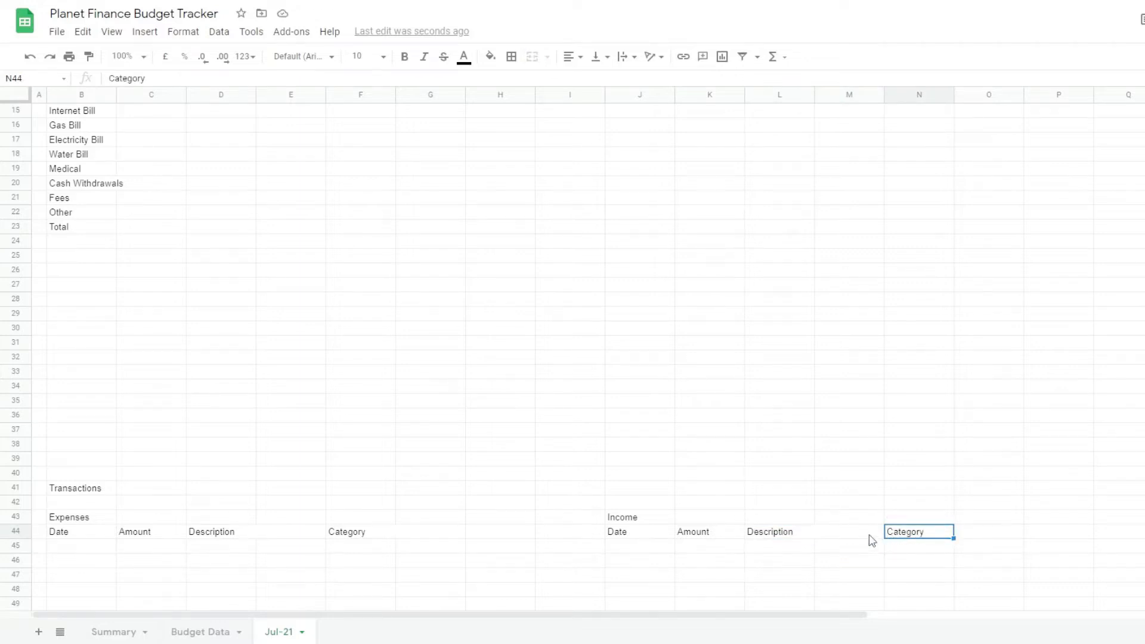
drag(928, 534, 984, 532)
click(532, 56)
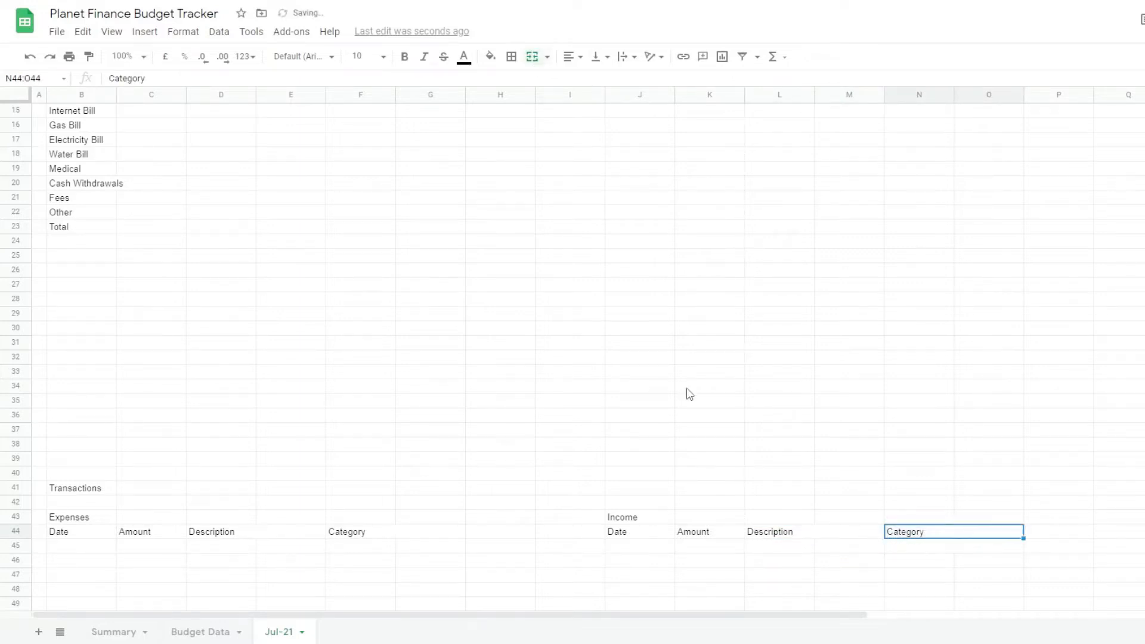
Step: Centre the income and expense transaction headings in row 44
drag(631, 536, 956, 539)
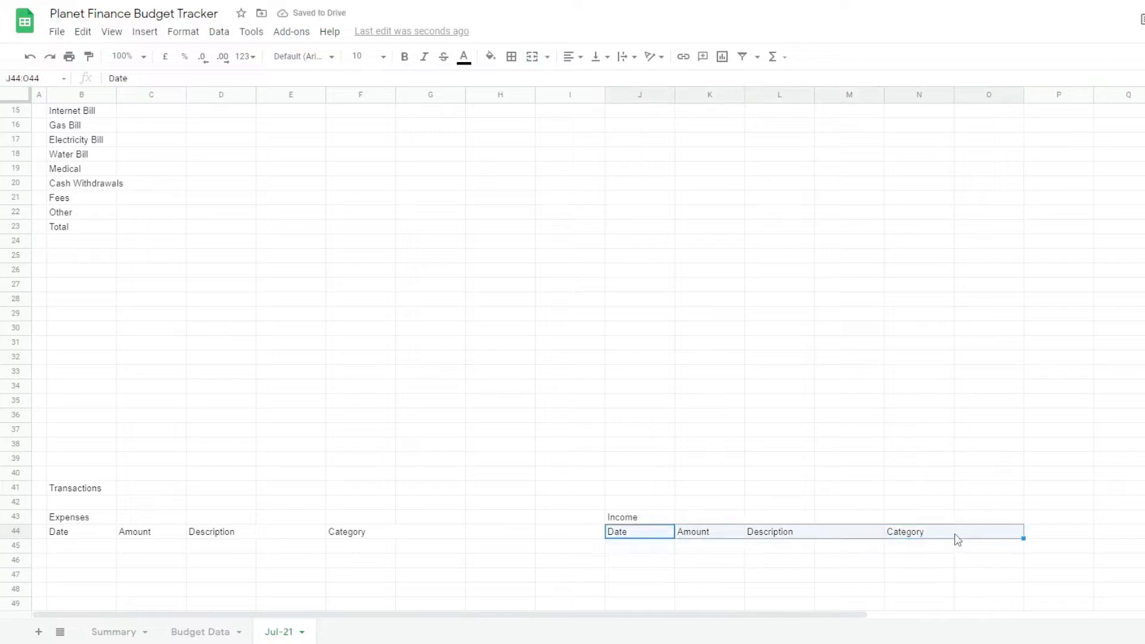
click(572, 56)
click(594, 86)
drag(75, 534, 374, 542)
click(571, 56)
click(588, 82)
click(692, 288)
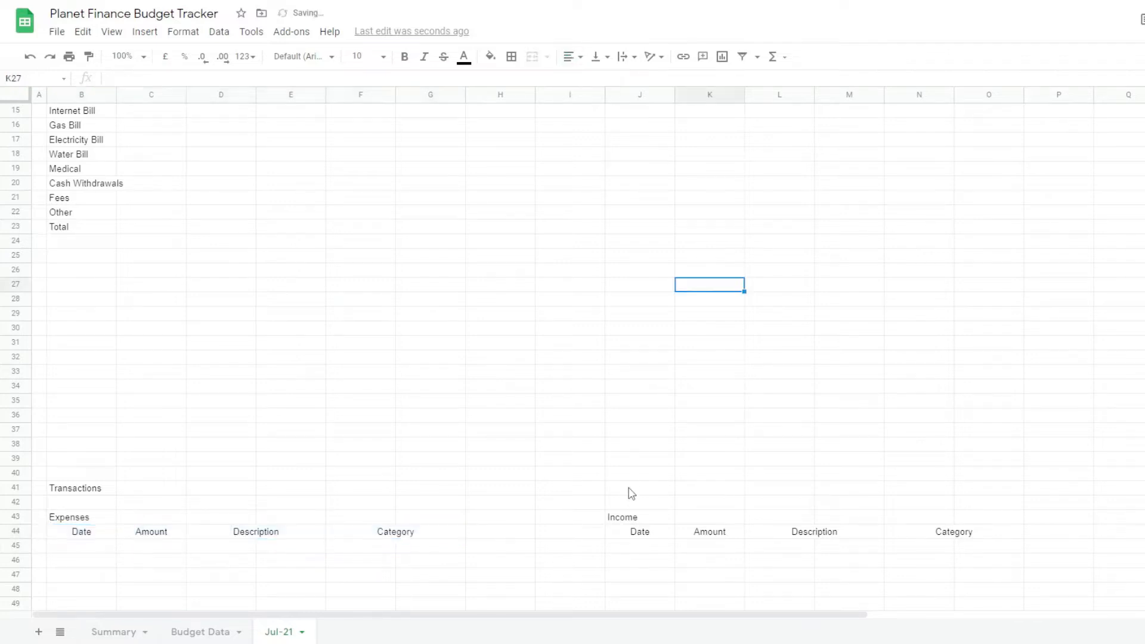
click(623, 520)
scroll(623, 525, up, 5)
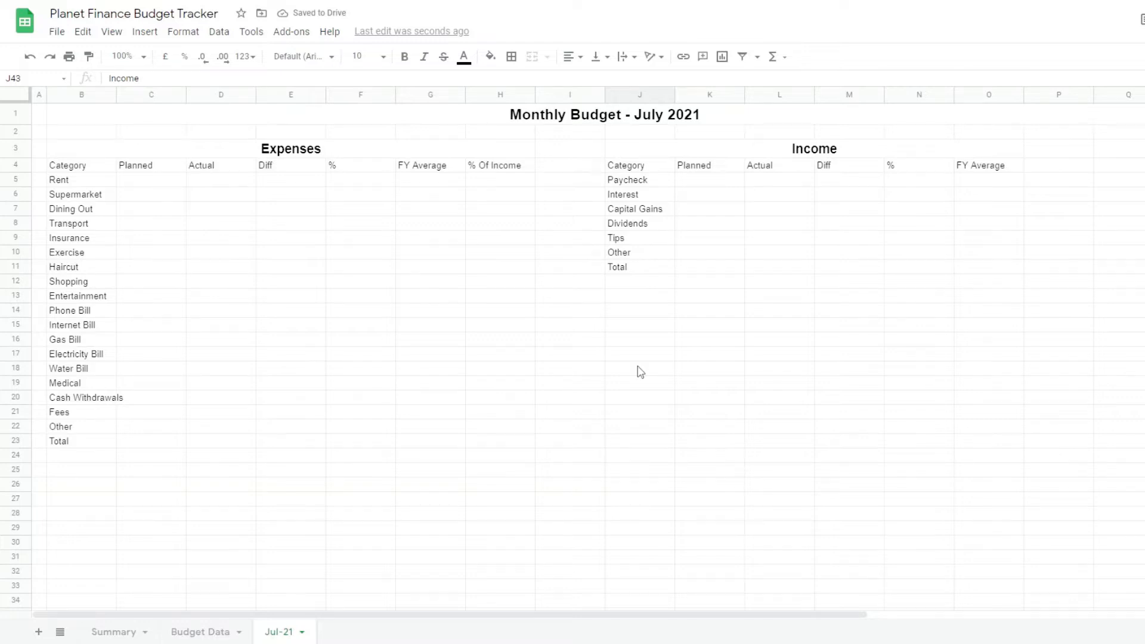
scroll(638, 370, down, 6)
click(976, 463)
scroll(1012, 320, up, 3)
scroll(1012, 320, down, 7)
Step: Merge D45:E45 under the expense Description heading and copy the merge down through row 1000
click(229, 286)
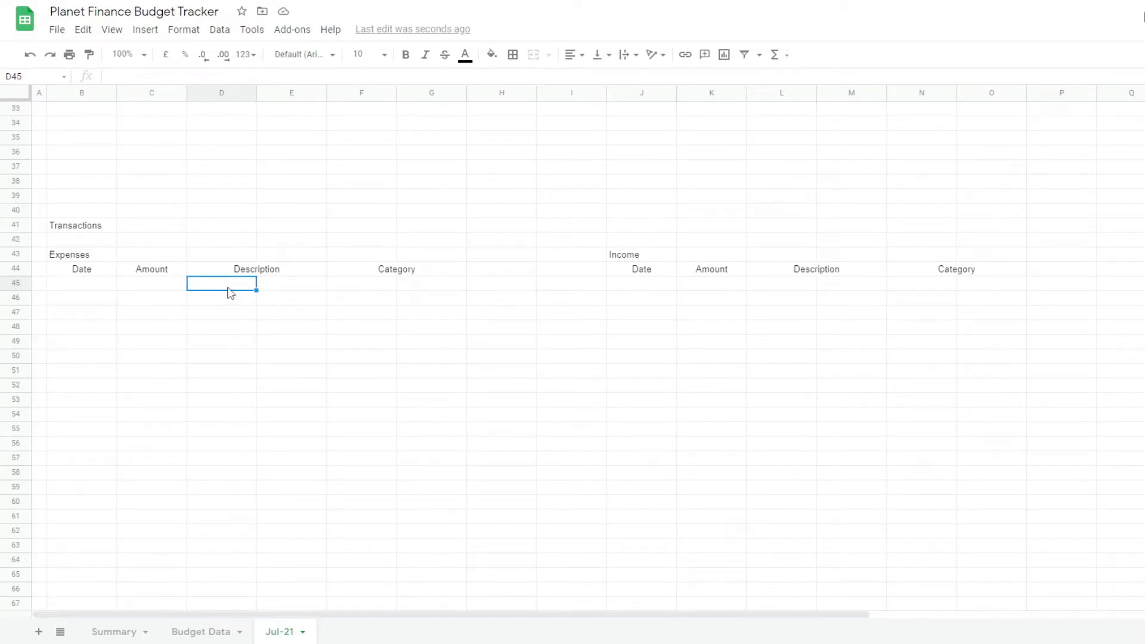
key(shift+Right)
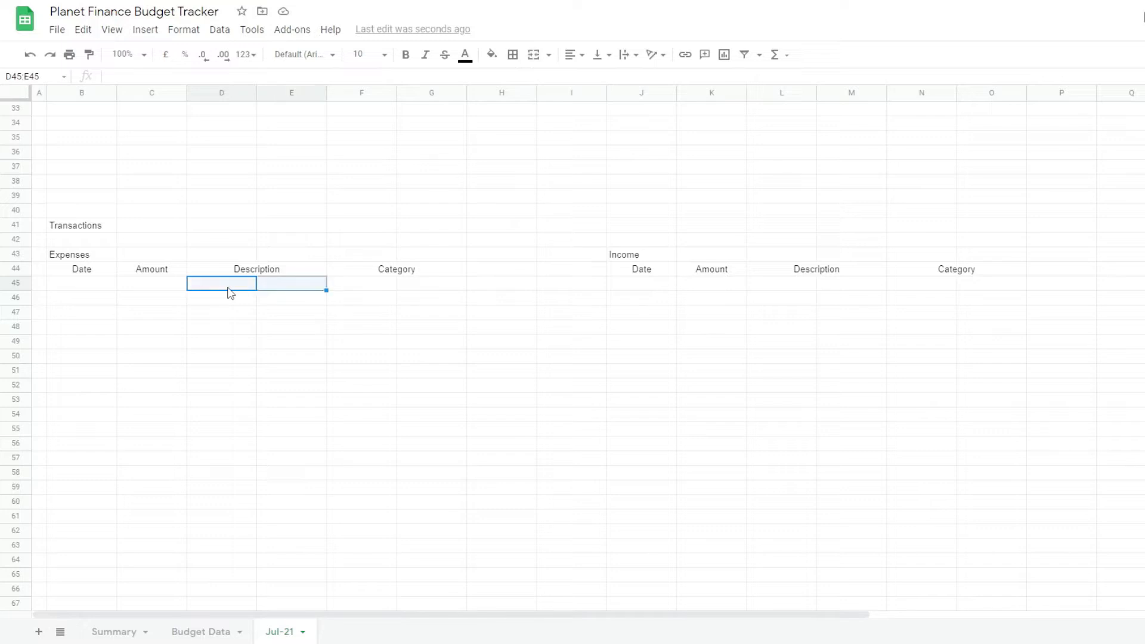
click(534, 56)
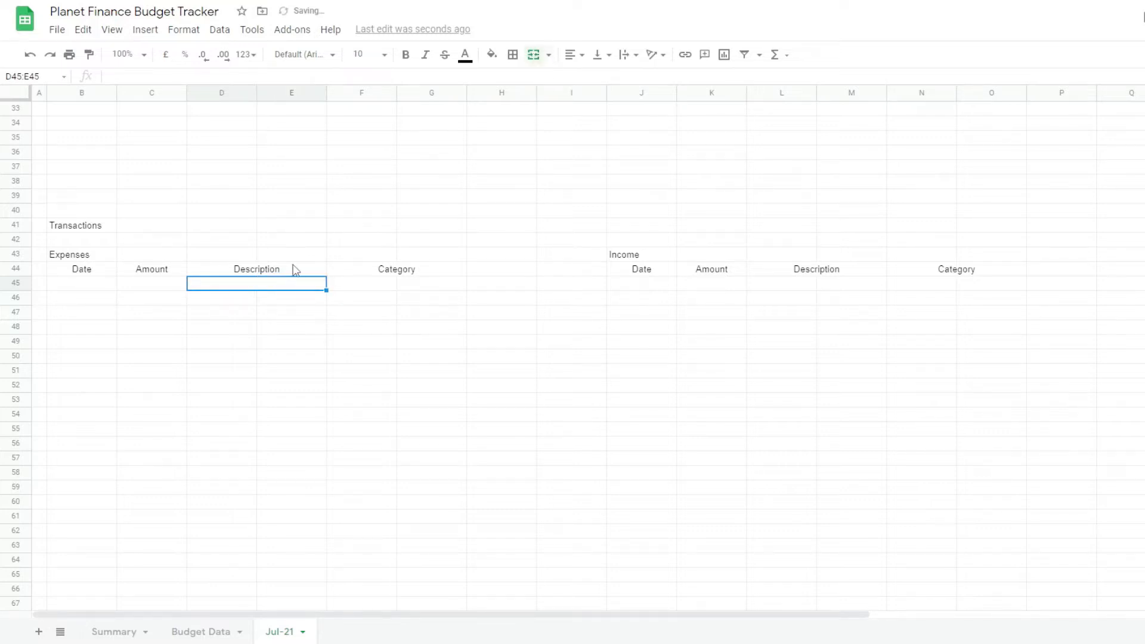
click(91, 63)
key(ctrl+shift+Down)
key(ctrl+v)
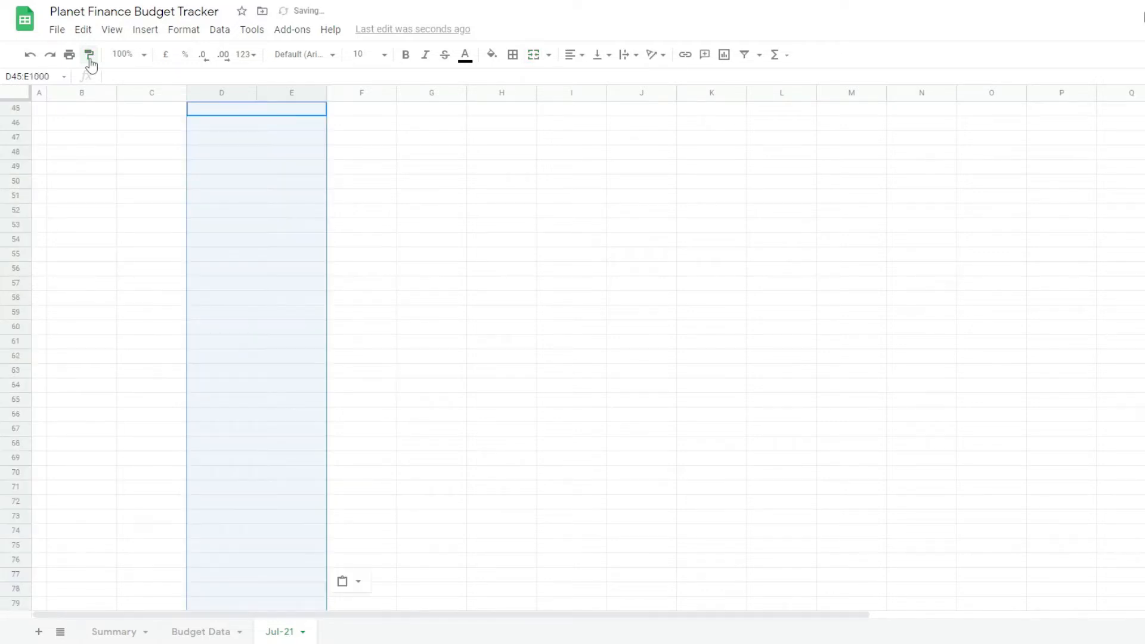
Step: Merge F45:G45 under the expense Category heading and copy the merge down through row 1000
click(298, 202)
key(ctrl+Up)
key(Up)
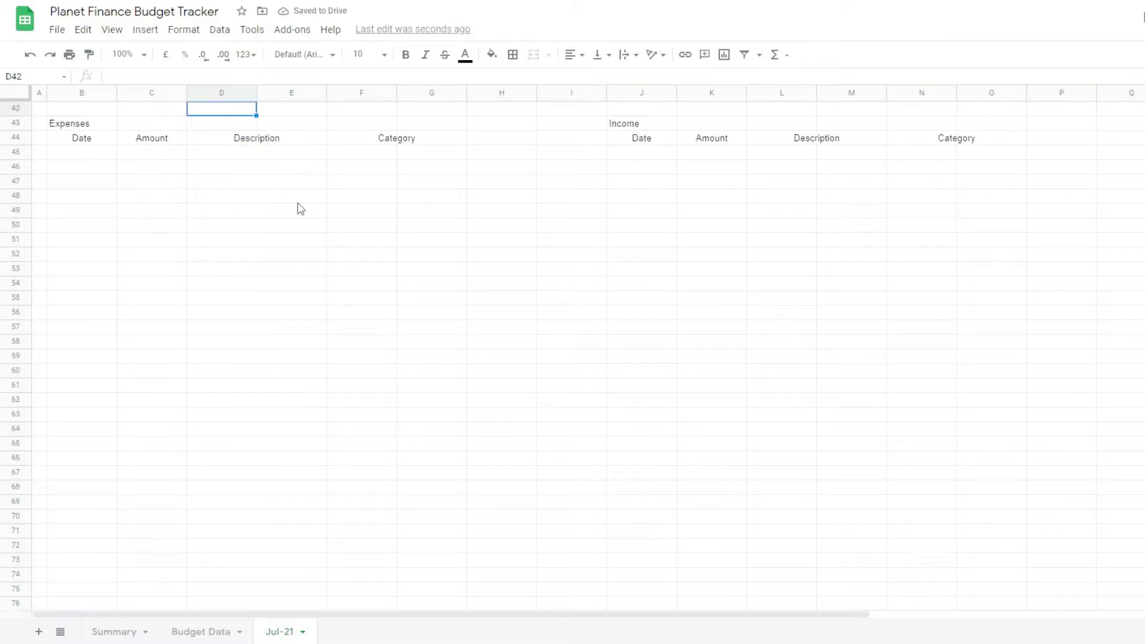
key(Up)
key(Up)
key(Down)
key(Down)
key(Down)
key(Down)
key(Right)
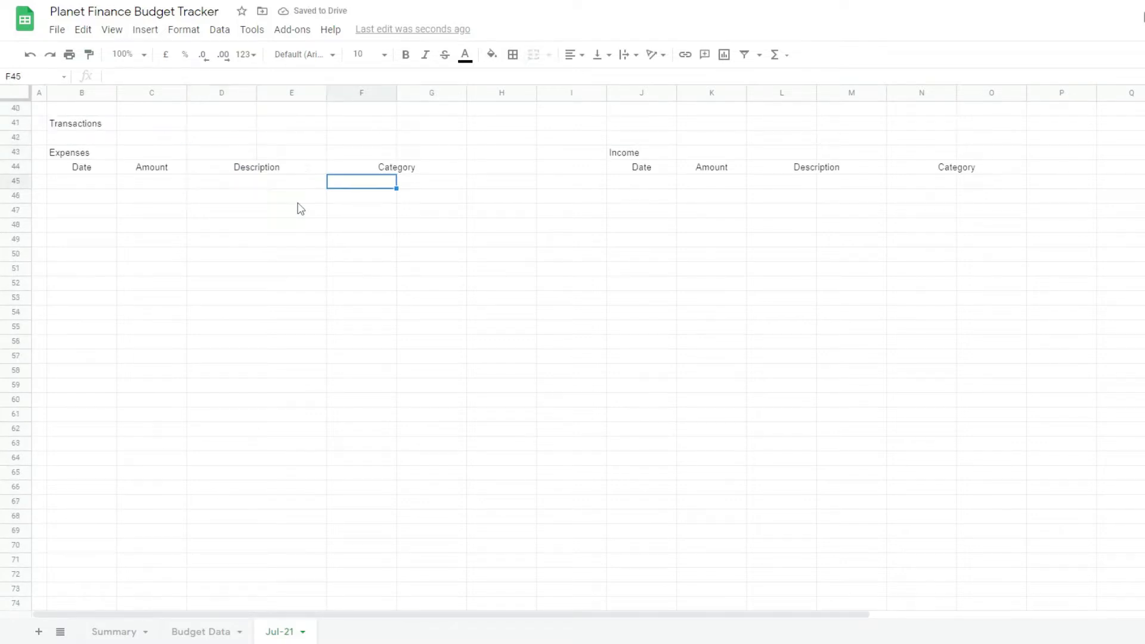
key(shift+Right)
click(532, 60)
click(89, 59)
key(ctrl+shift+Down)
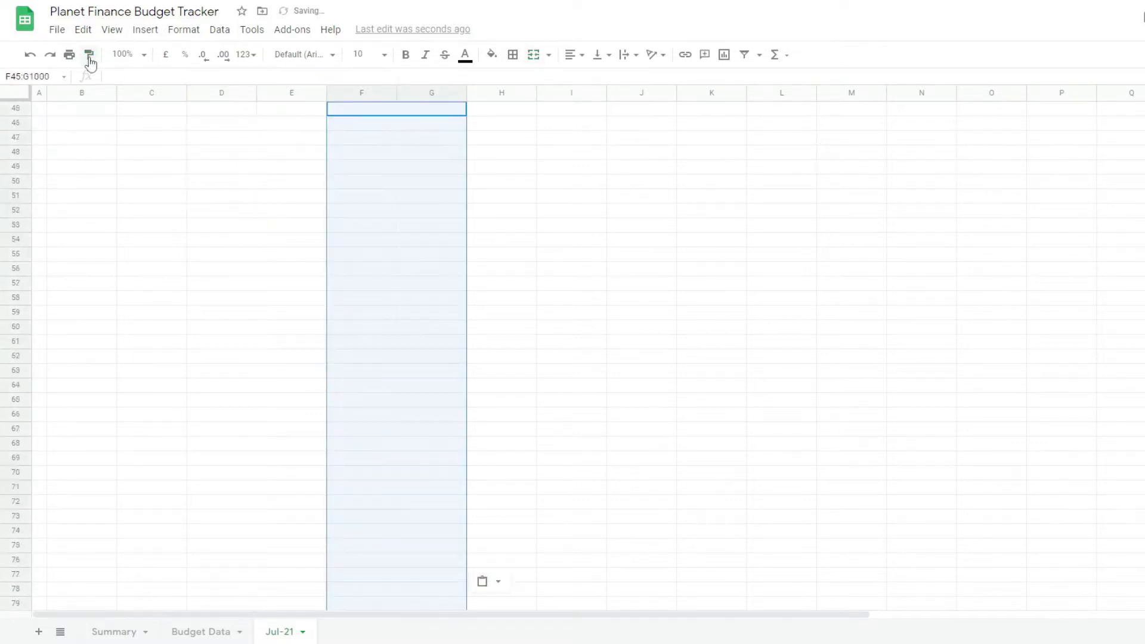
Step: Merge L45:M45 under the income Description heading and copy the merge down to the last row
key(Up)
key(Up)
key(Up)
key(Up)
key(Up)
key(Up)
key(Up)
key(Up)
key(Down)
key(Down)
key(Down)
key(Down)
key(Down)
key(Down)
key(Down)
key(Down)
key(Right)
key(Right)
key(Right)
key(Right)
key(Right)
key(shift+Right)
click(533, 54)
click(89, 54)
key(ctrl+shift+Down)
Step: Merge N45:O45 under the income Category heading and copy the merge down to the last row
key(Up)
key(Up)
key(Up)
key(Up)
key(Up)
key(Down)
key(Down)
key(Down)
key(Down)
key(Down)
key(Right)
key(shift+Right)
click(89, 56)
key(ctrl+shift+Down)
Step: Apply Date data validation to the expense Date cells B45:B1000 and bring up the date picker in B45
key(Left)
key(Left)
key(Left)
key(Left)
key(Left)
key(Left)
key(Left)
key(Left)
key(Left)
key(Left)
key(Left)
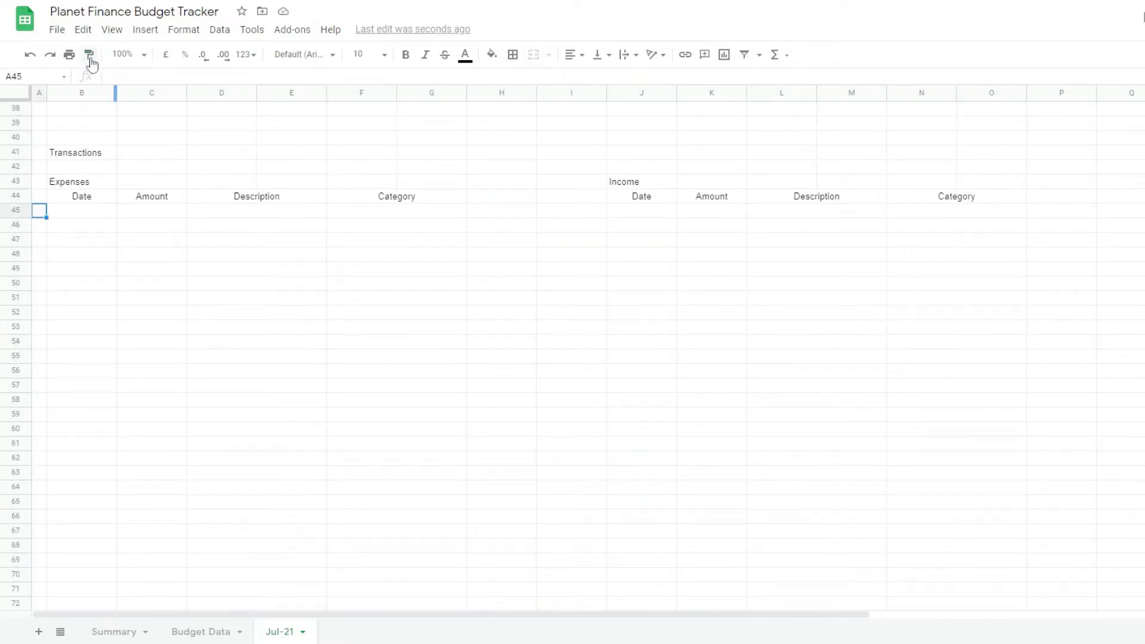
key(Right)
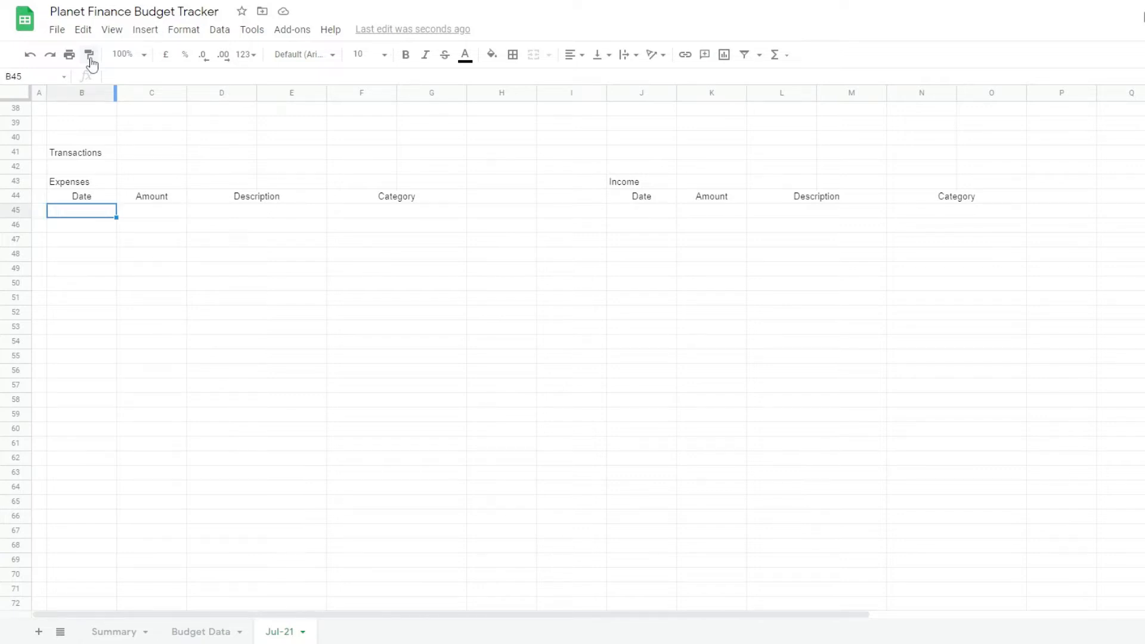
key(ctrl+shift+Down)
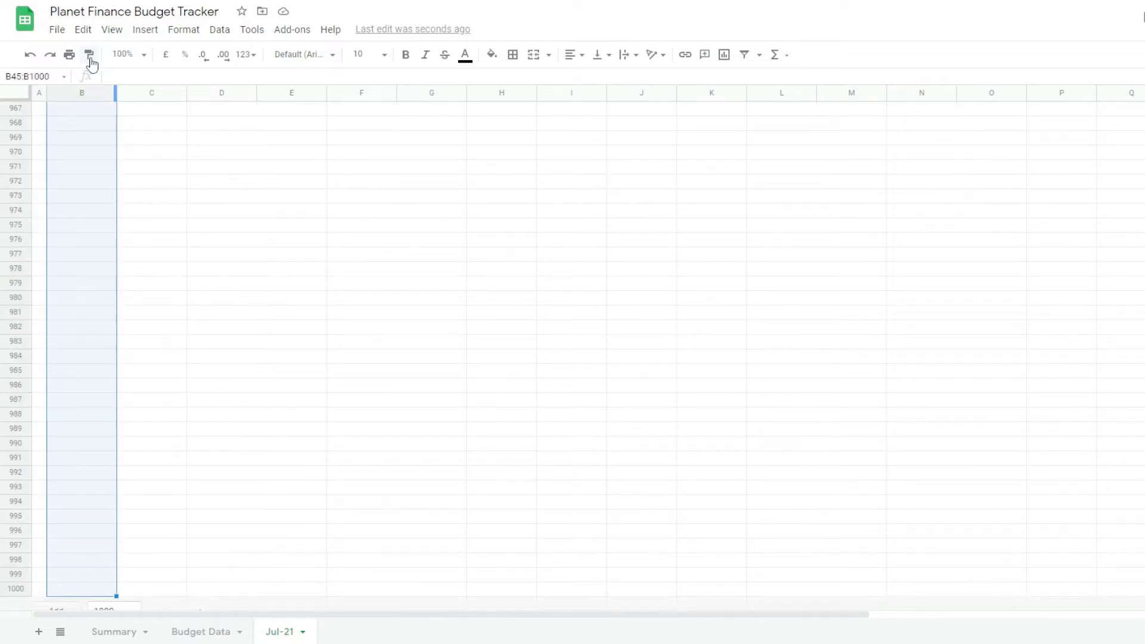
key(Up)
key(Down)
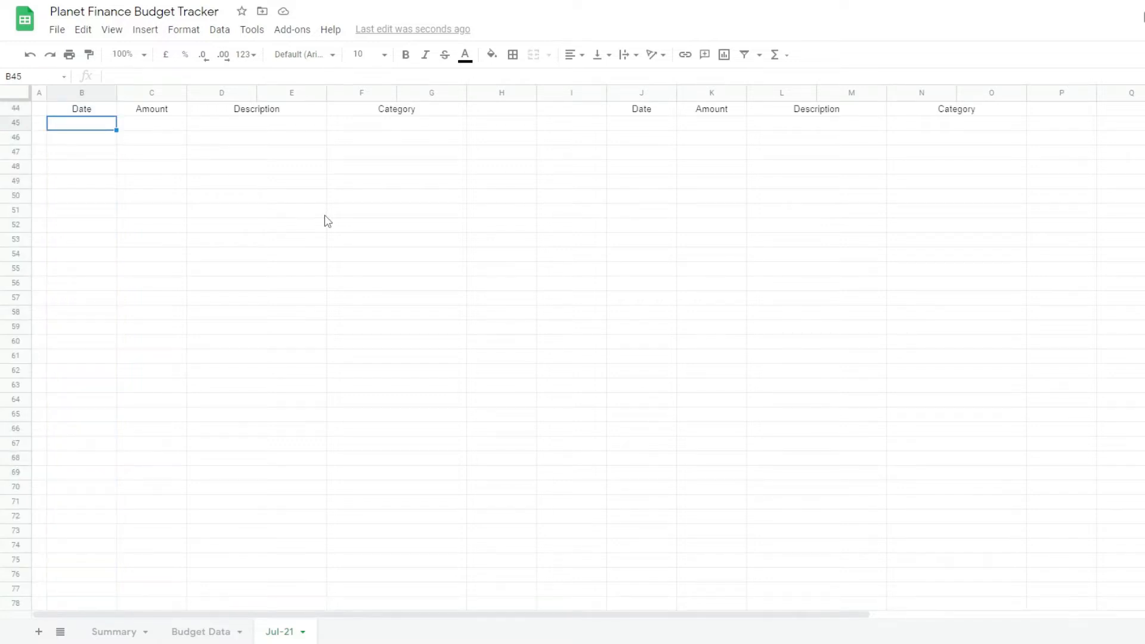
key(ctrl+shift+Down)
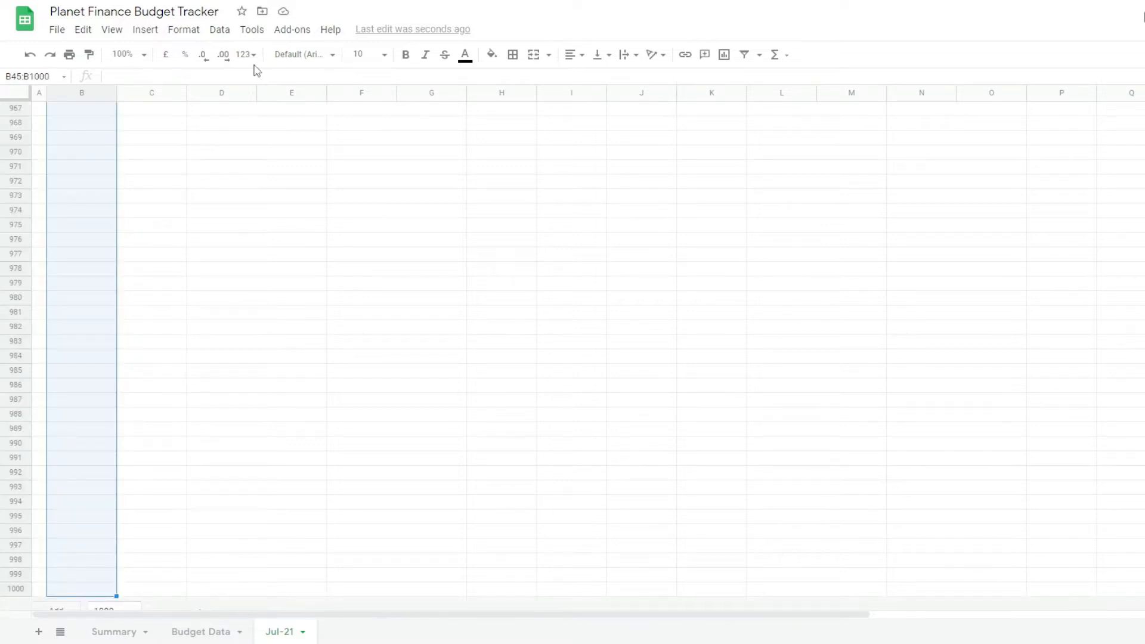
click(220, 33)
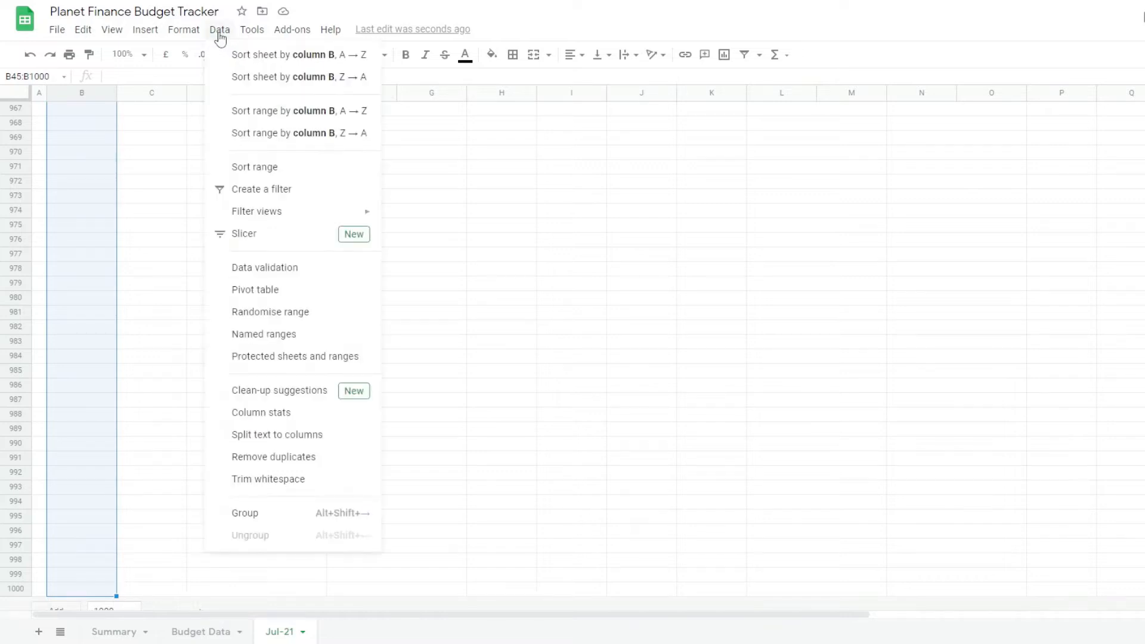
click(283, 269)
click(628, 286)
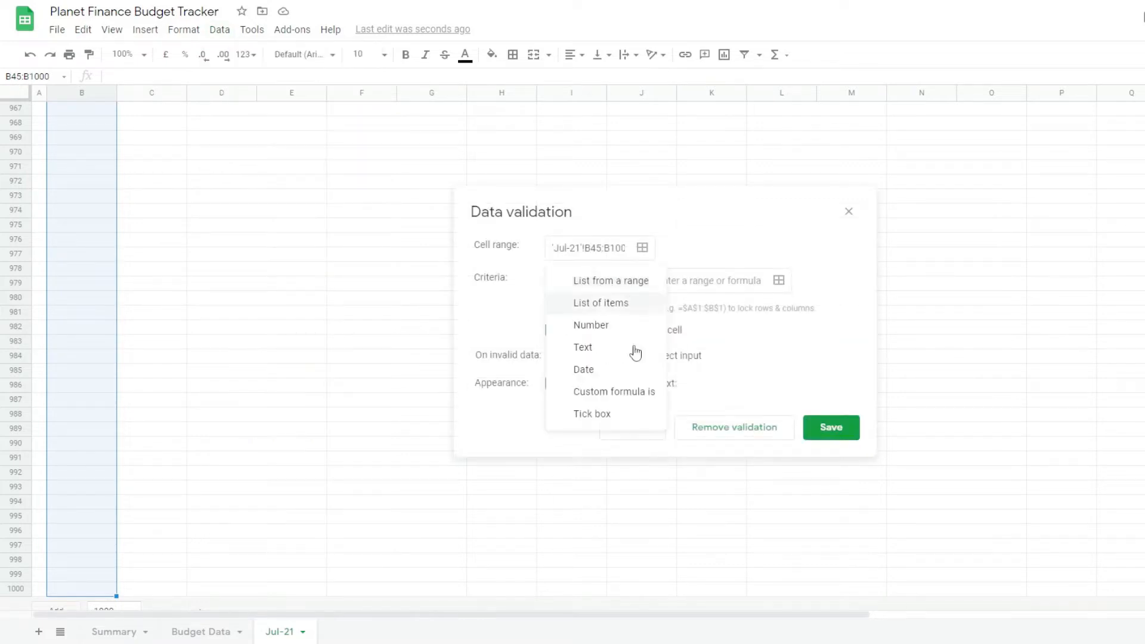
click(616, 375)
click(834, 394)
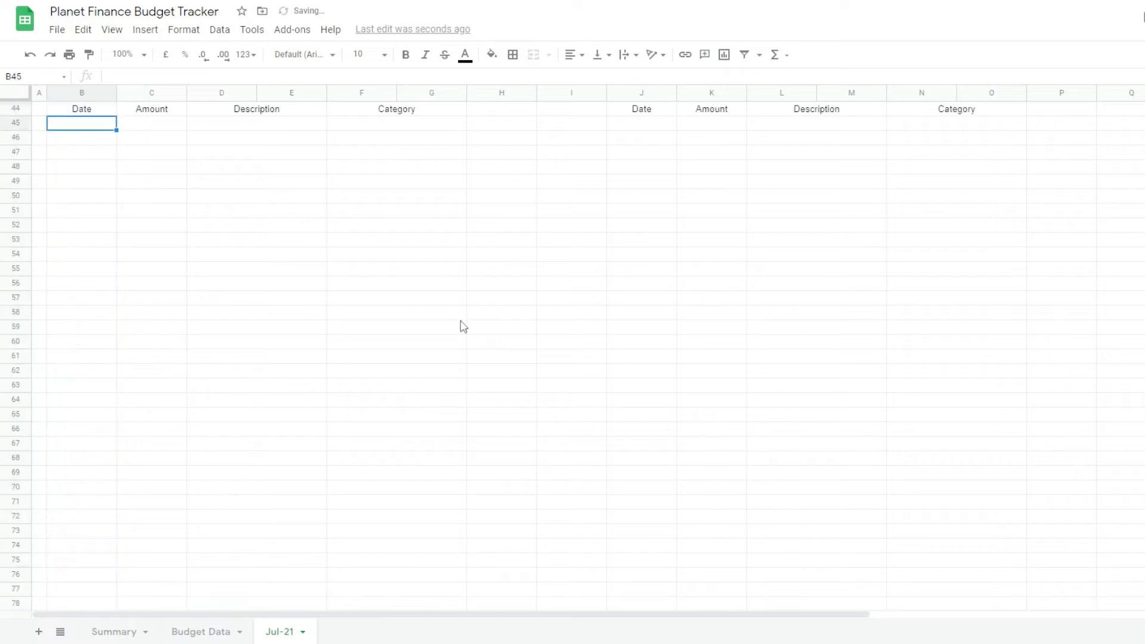
scroll(411, 320, up, 2)
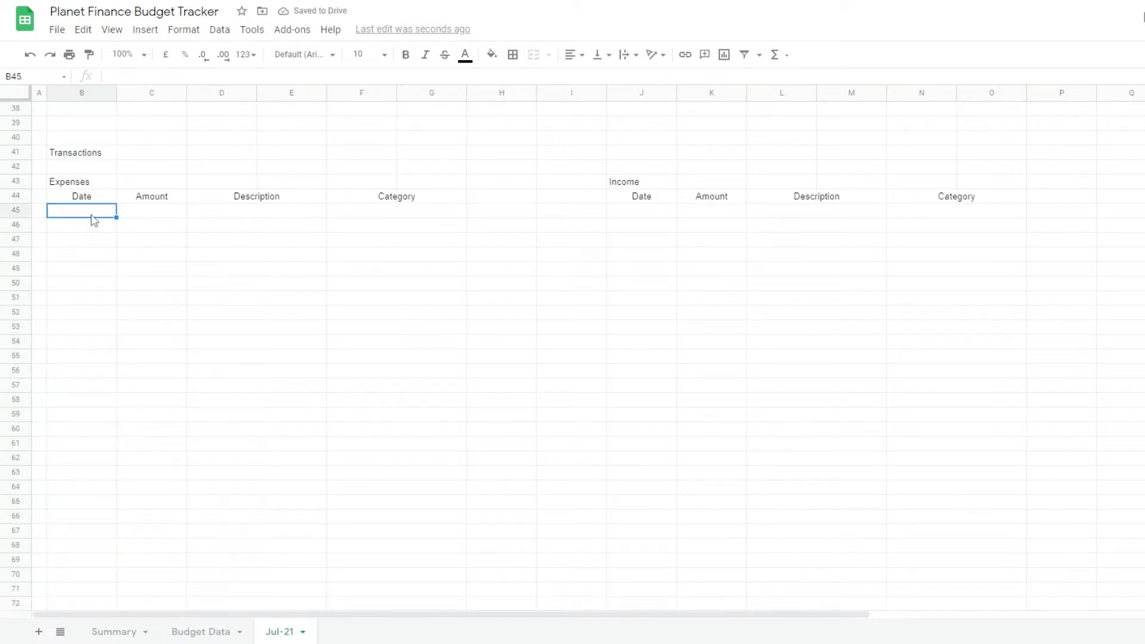
double_click(91, 213)
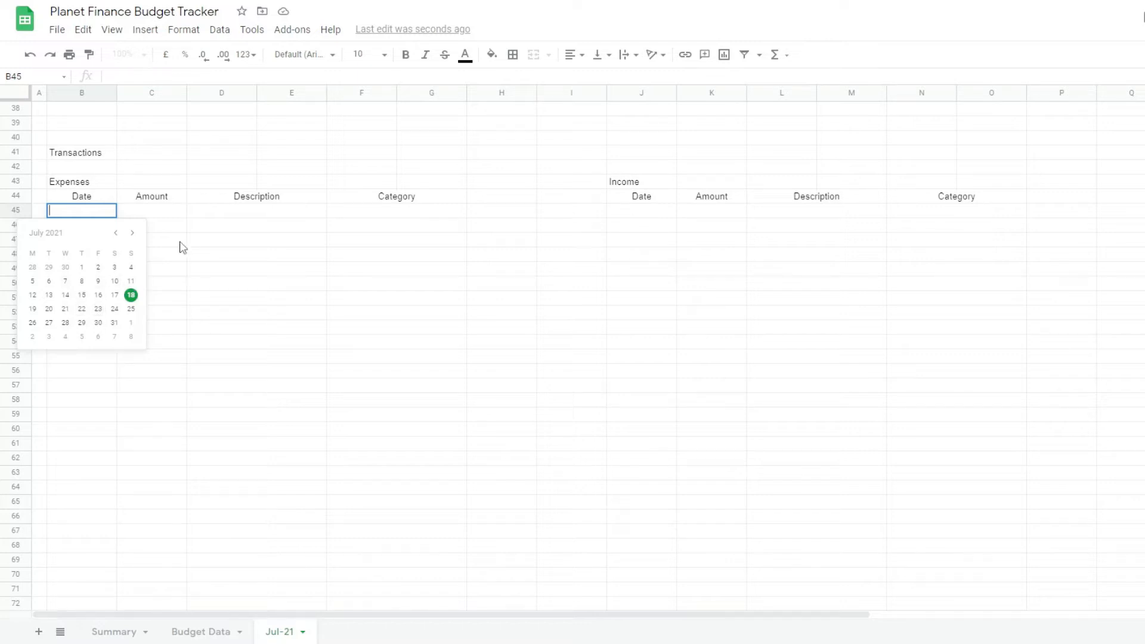
Step: Format the expense Amount cells C45:C1000 with the $ currency format
click(162, 214)
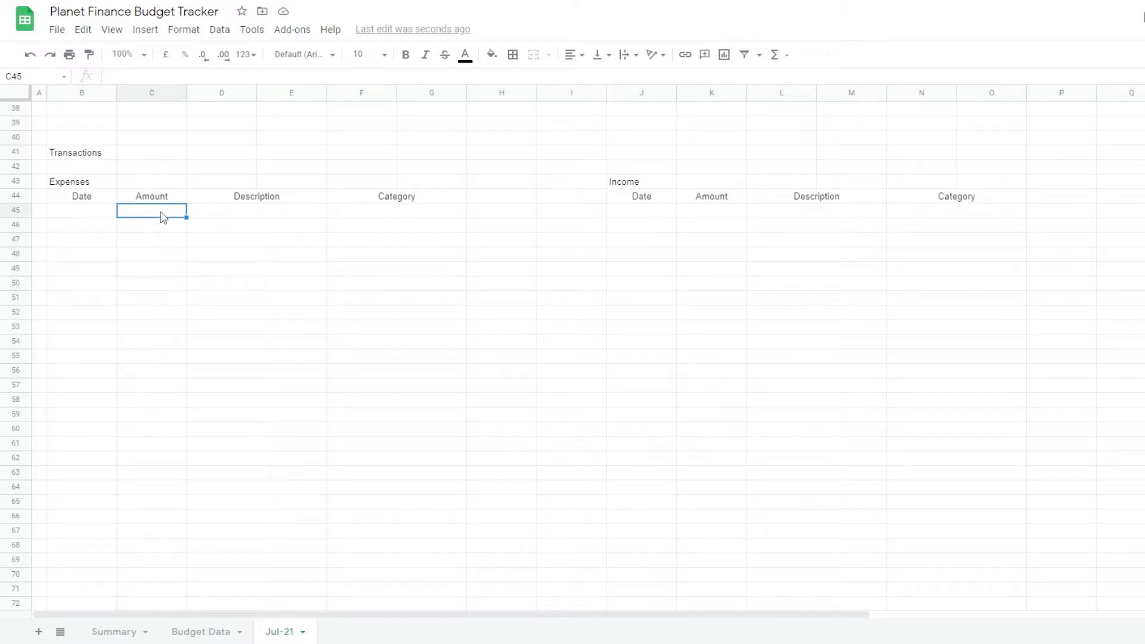
key(ctrl+shift+Down)
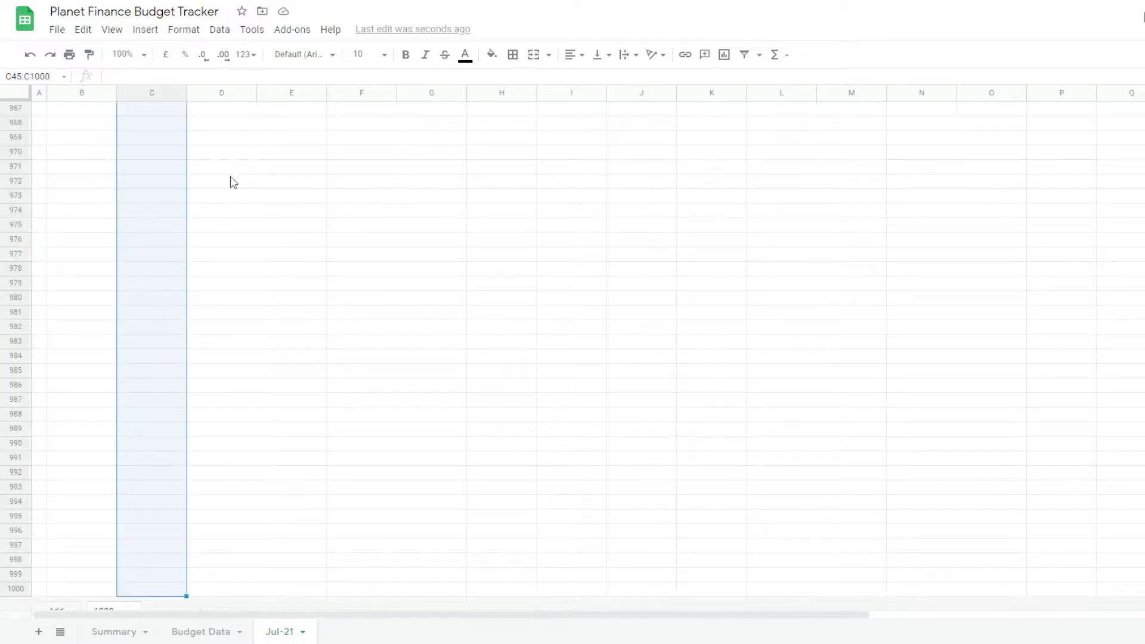
click(249, 56)
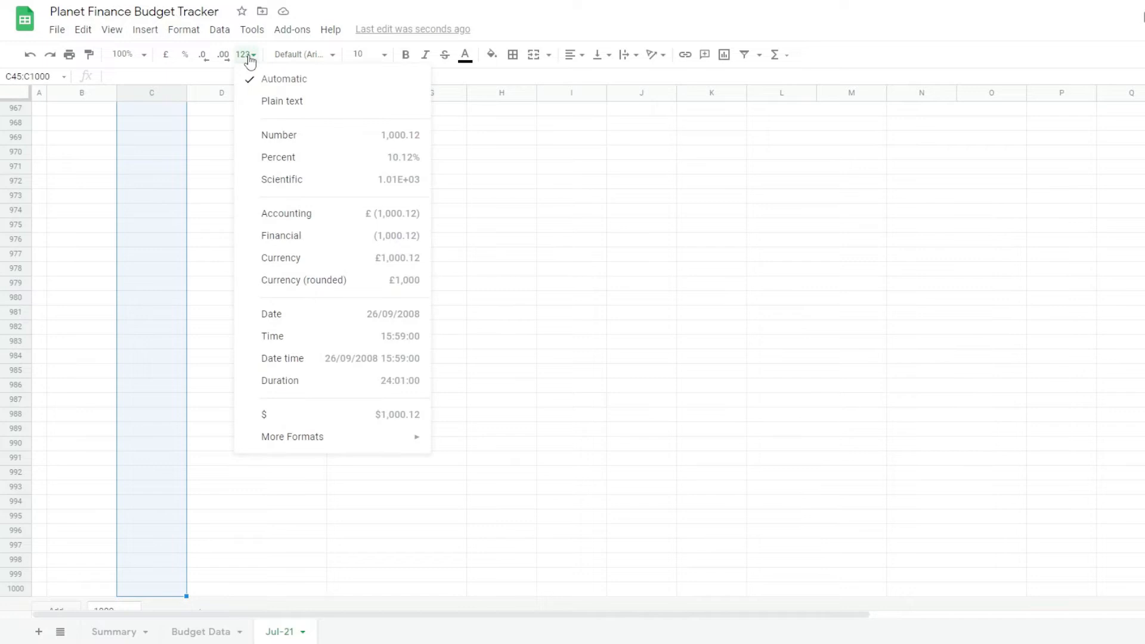
click(308, 419)
key(Up)
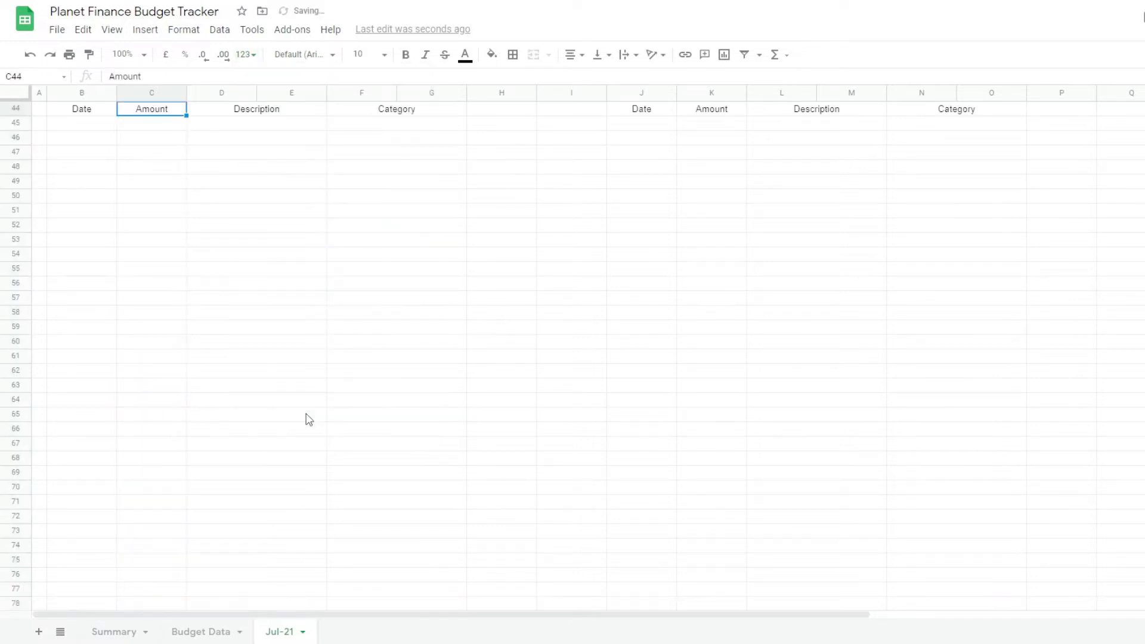
Step: Add list-from-a-range data validation to the expense Category cells F45:G1000, using B5:B23 as the source
scroll(308, 419, up, 2)
key(Down)
key(Right)
key(Right)
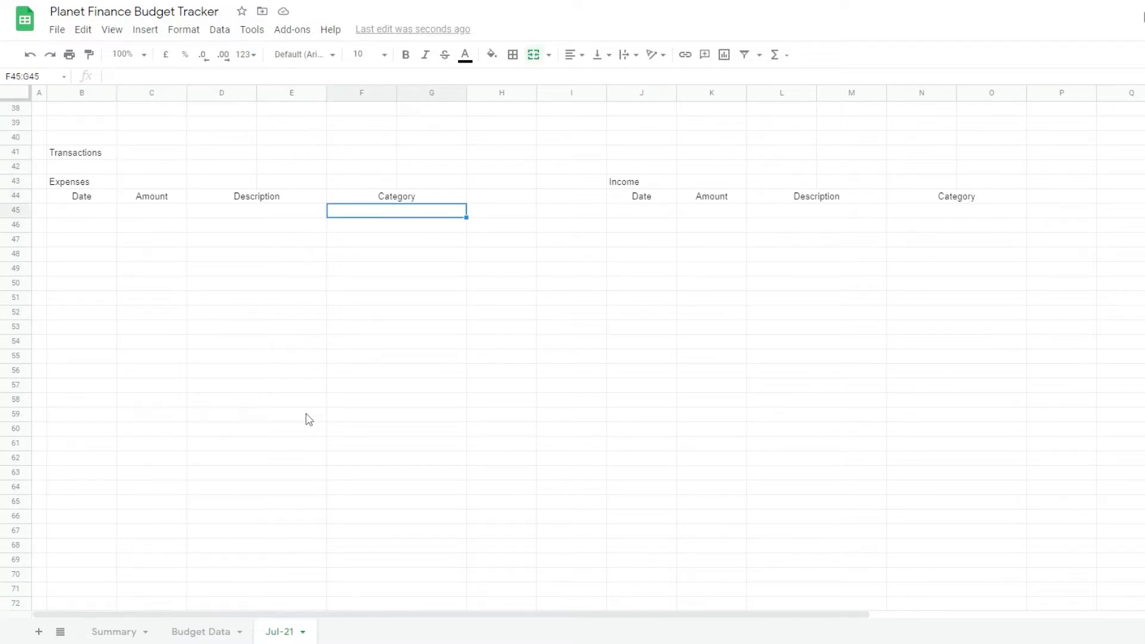
key(ctrl+shift+Down)
click(221, 30)
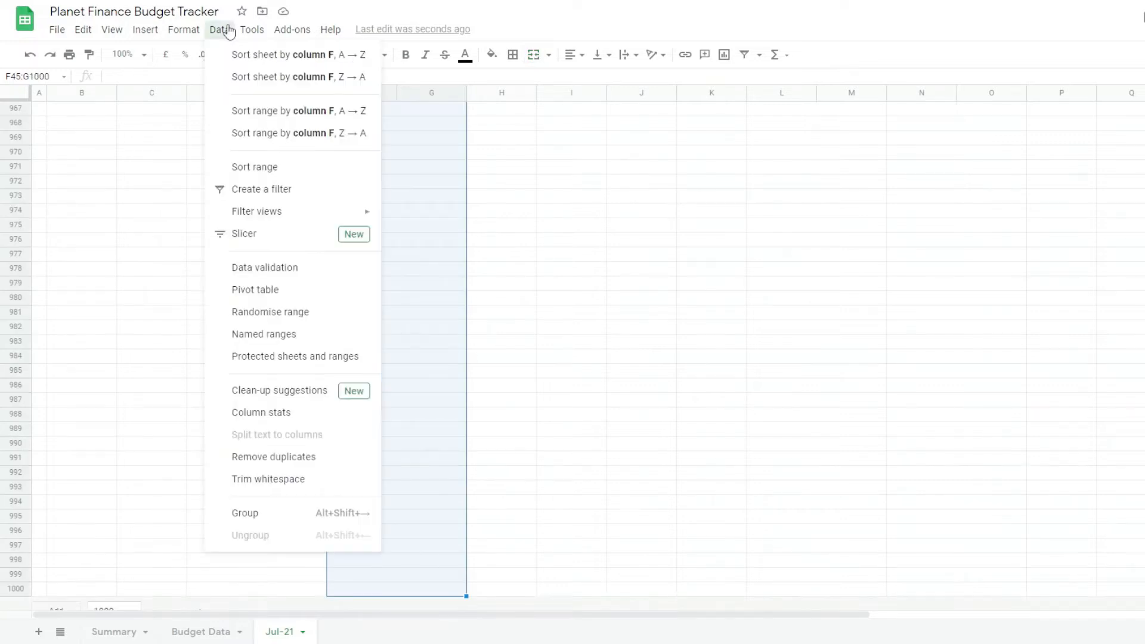
click(291, 267)
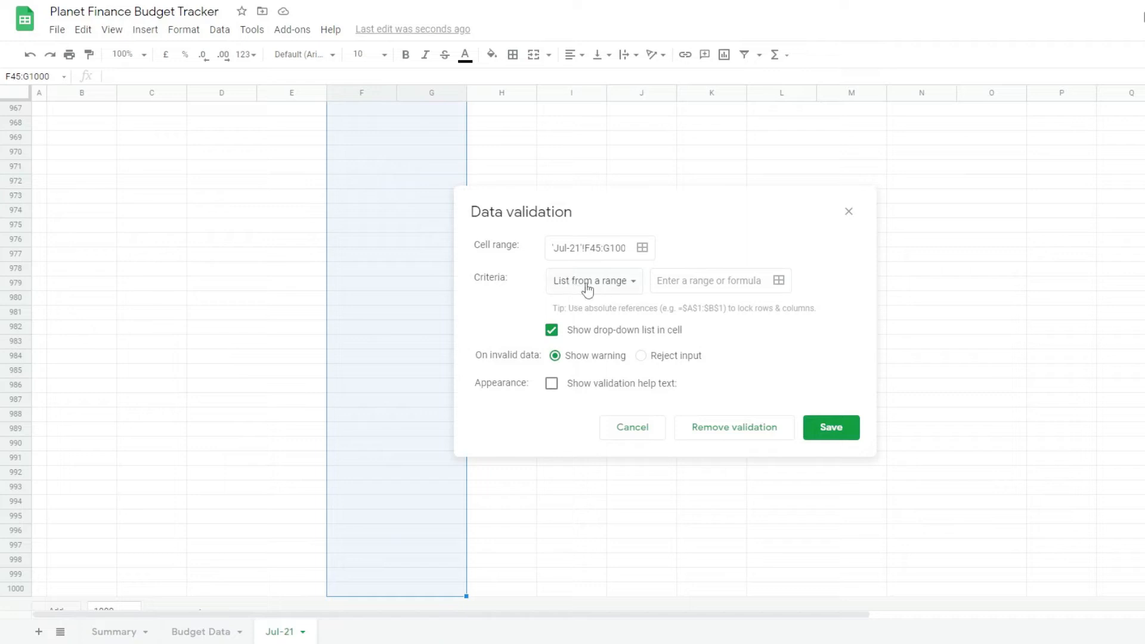
click(779, 281)
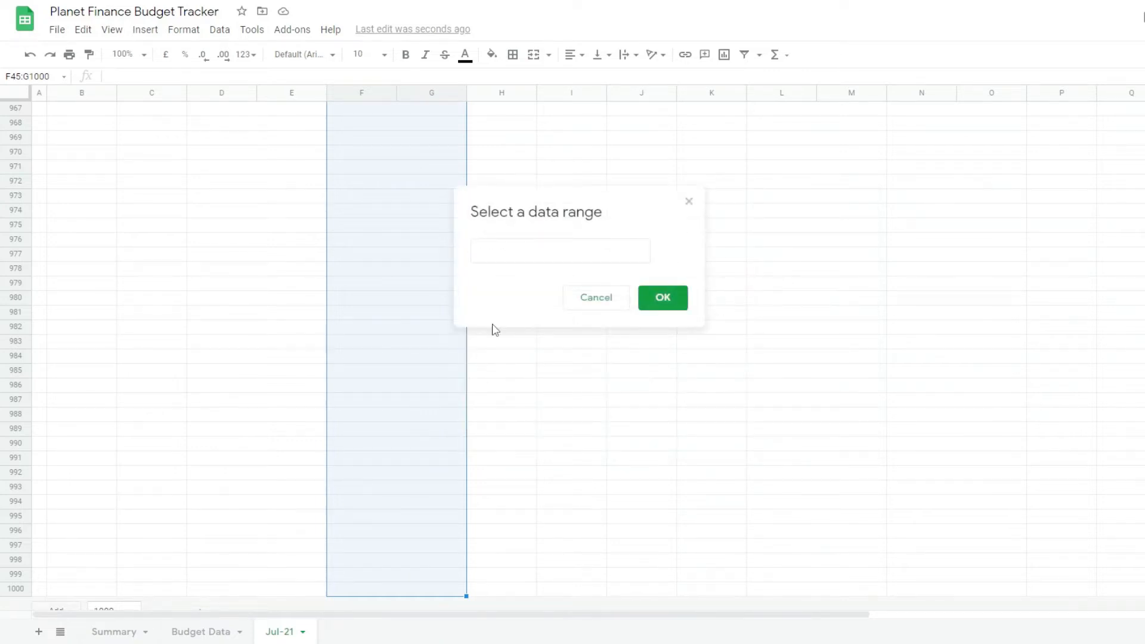
key(ctrl+Home)
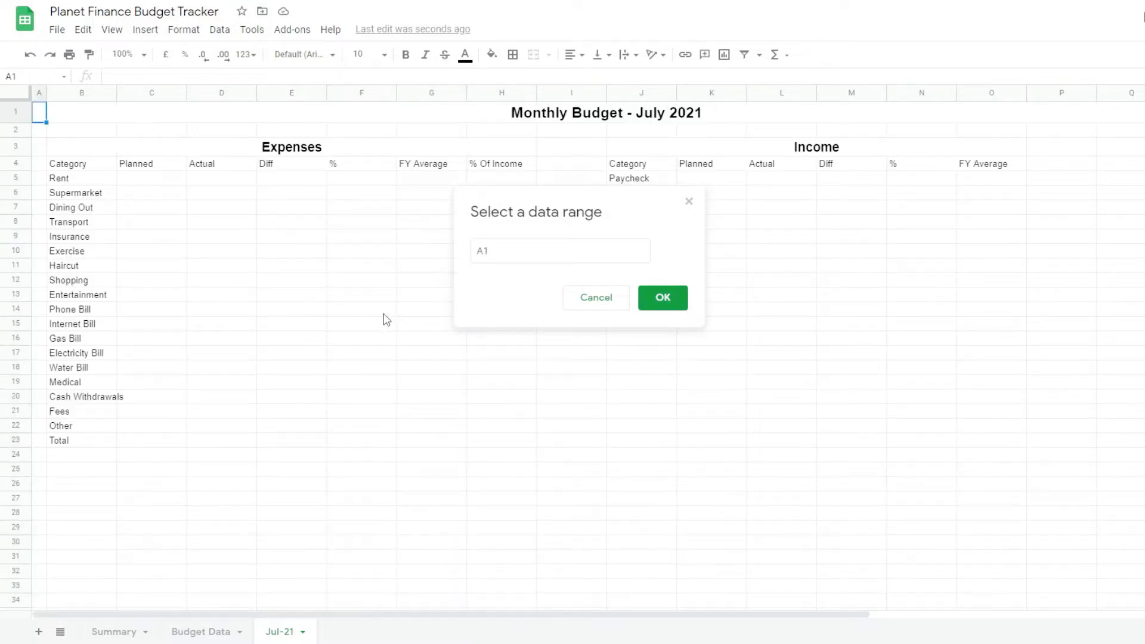
drag(74, 180, 76, 439)
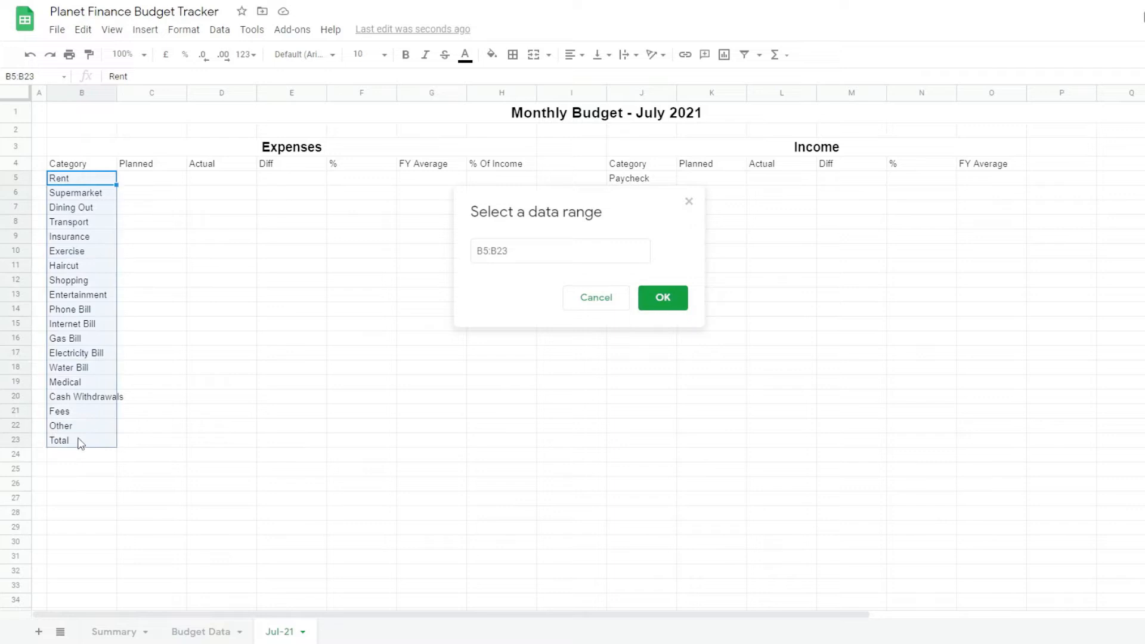
click(663, 298)
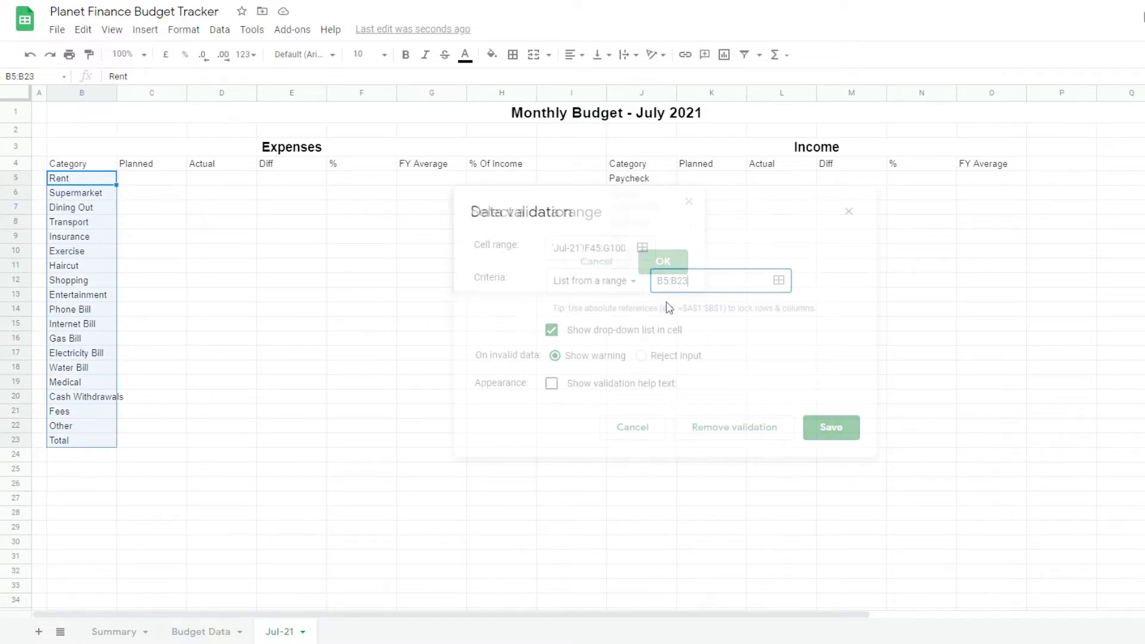
click(831, 428)
Step: Check the options offered by the expense Category drop-down in F45 against the category list
scroll(489, 450, down, 5)
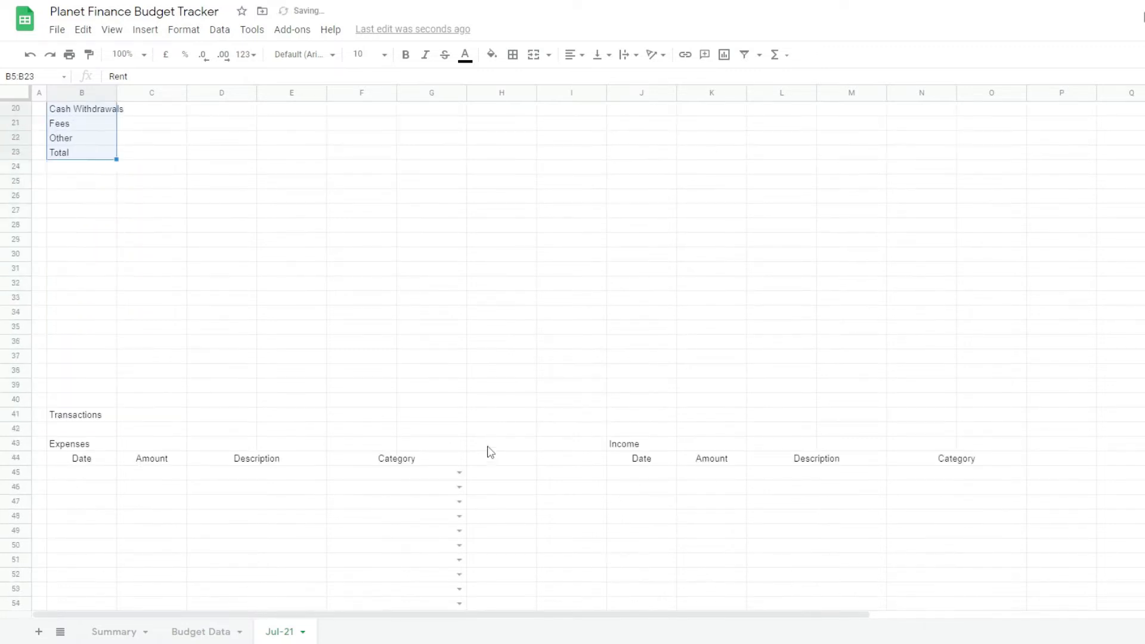
scroll(489, 450, down, 2)
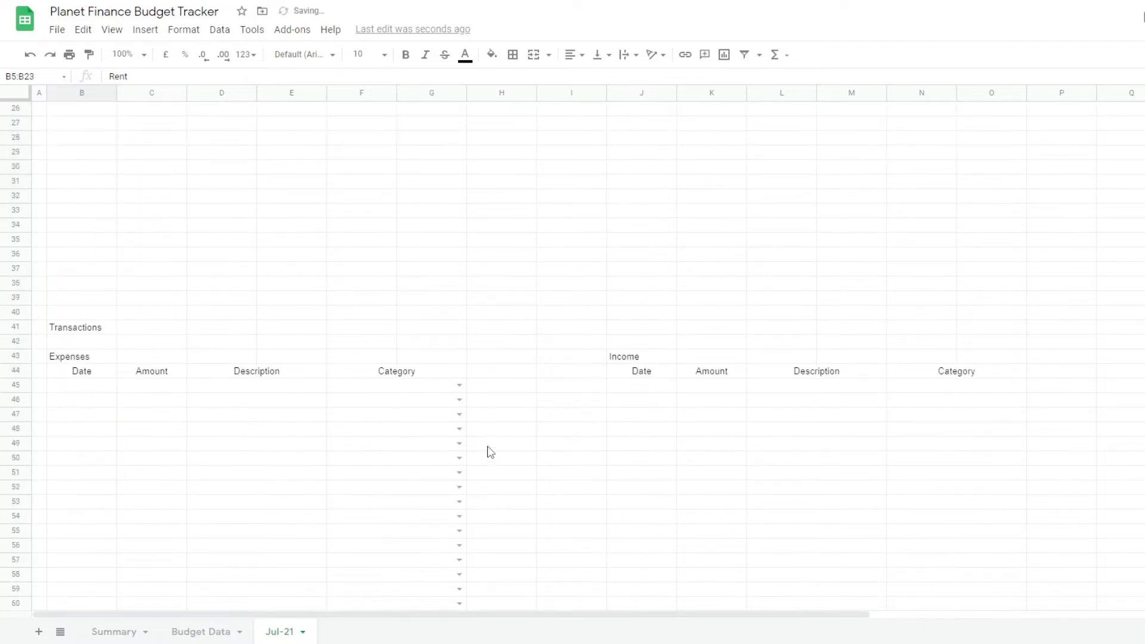
click(459, 386)
scroll(399, 527, down, 2)
scroll(400, 528, up, 2)
scroll(400, 527, down, 2)
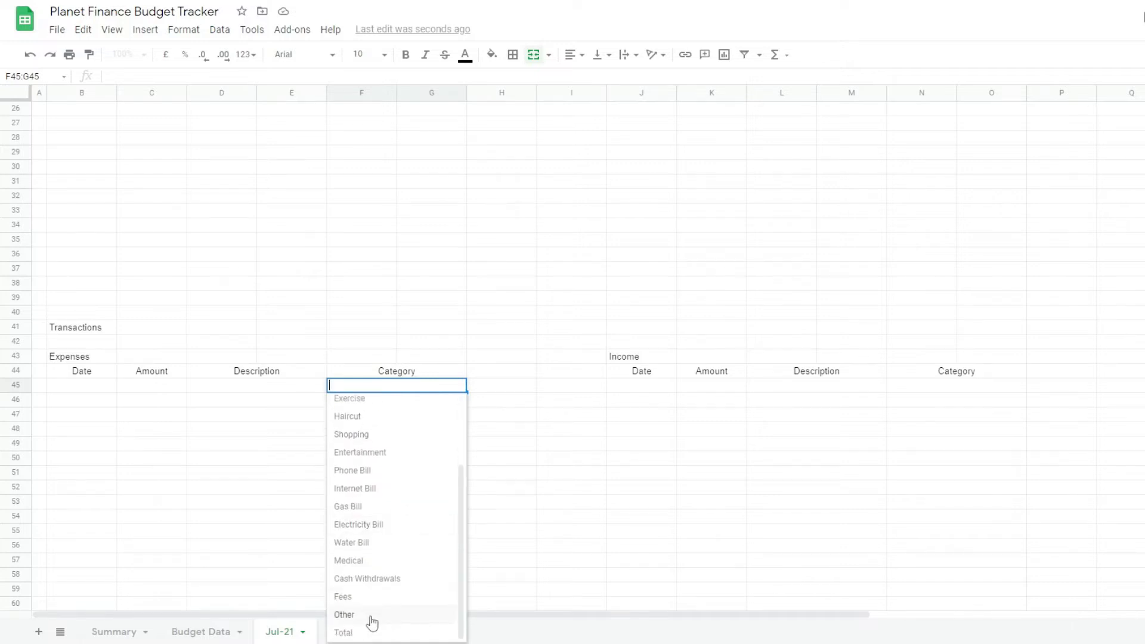
click(529, 476)
scroll(529, 475, up, 3)
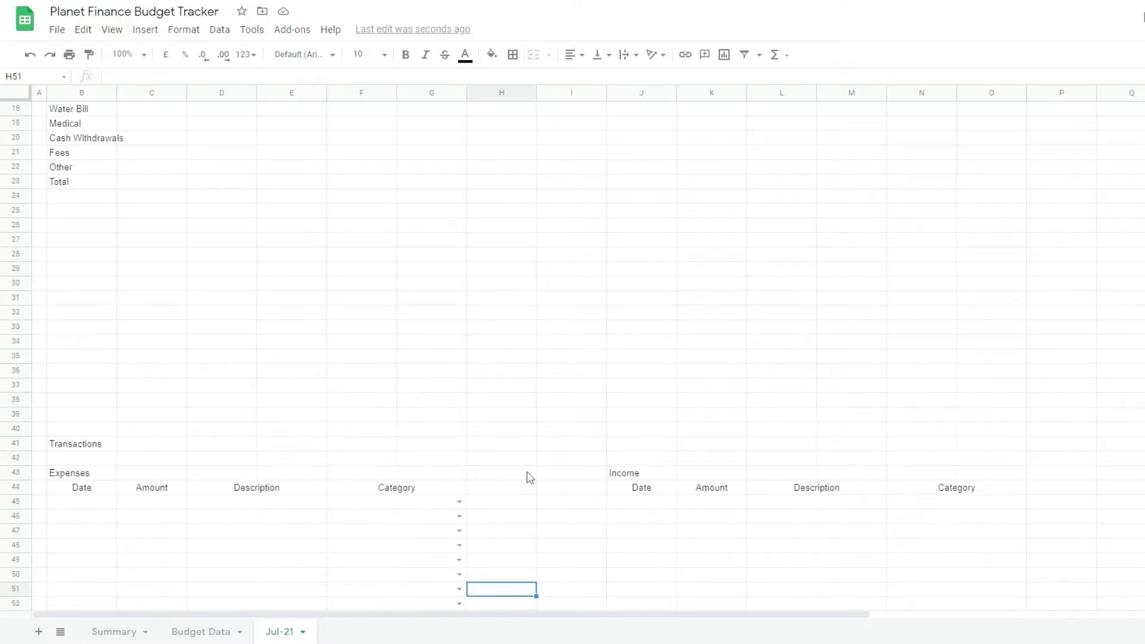
Step: Change the list source of the expense Category validation in F45:G1000 to =$B$5:$B$22
scroll(529, 475, down, 2)
click(407, 420)
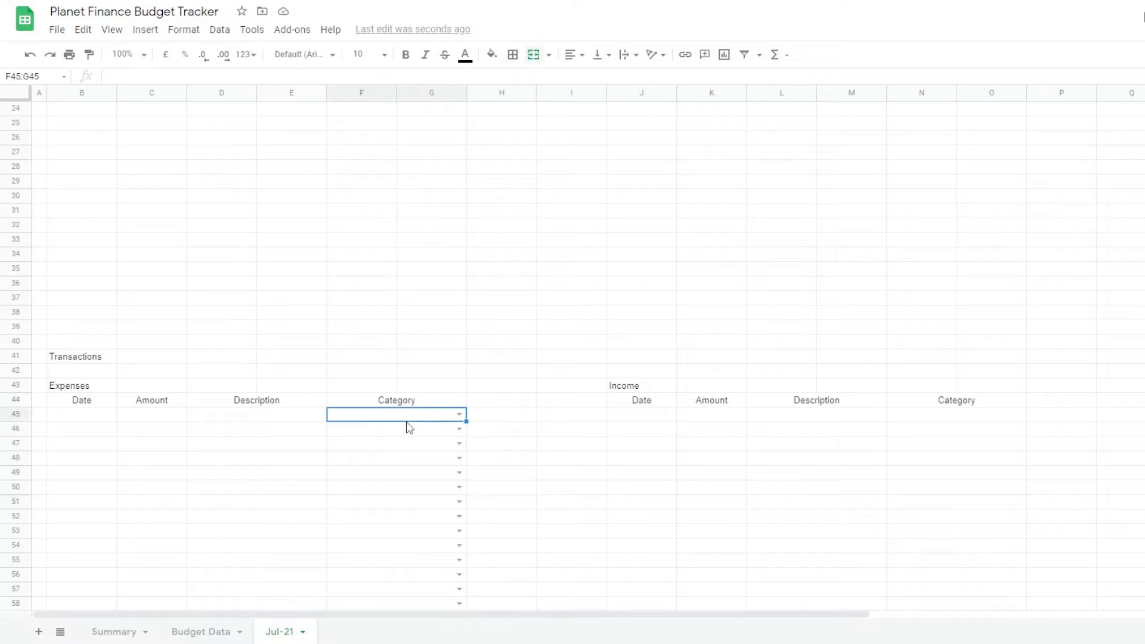
key(ctrl+shift+Down)
click(219, 30)
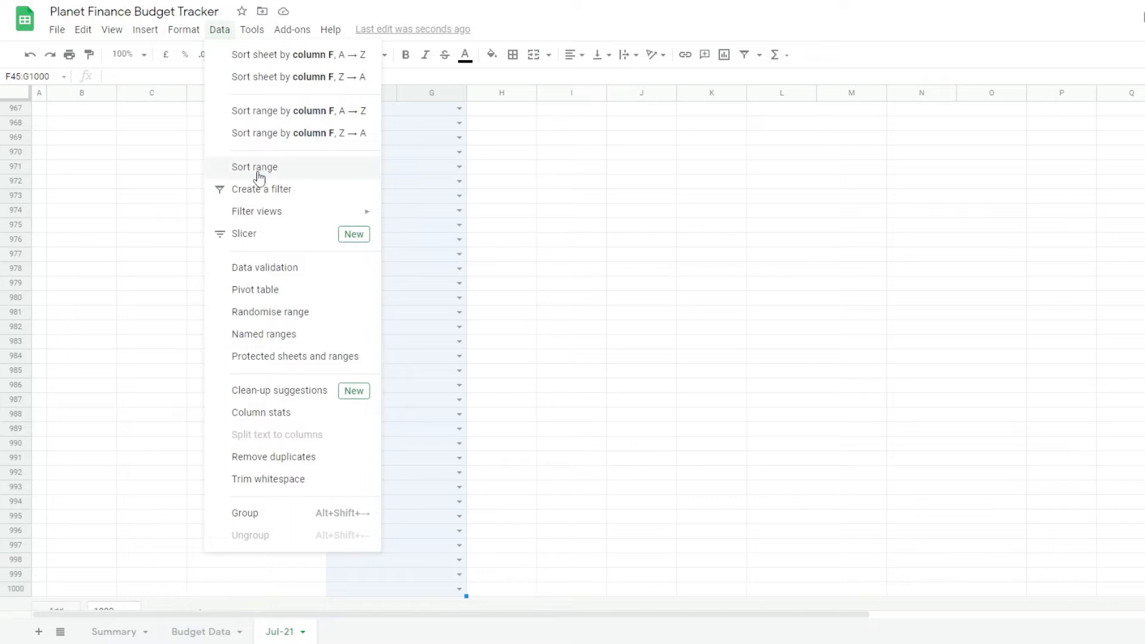
click(276, 267)
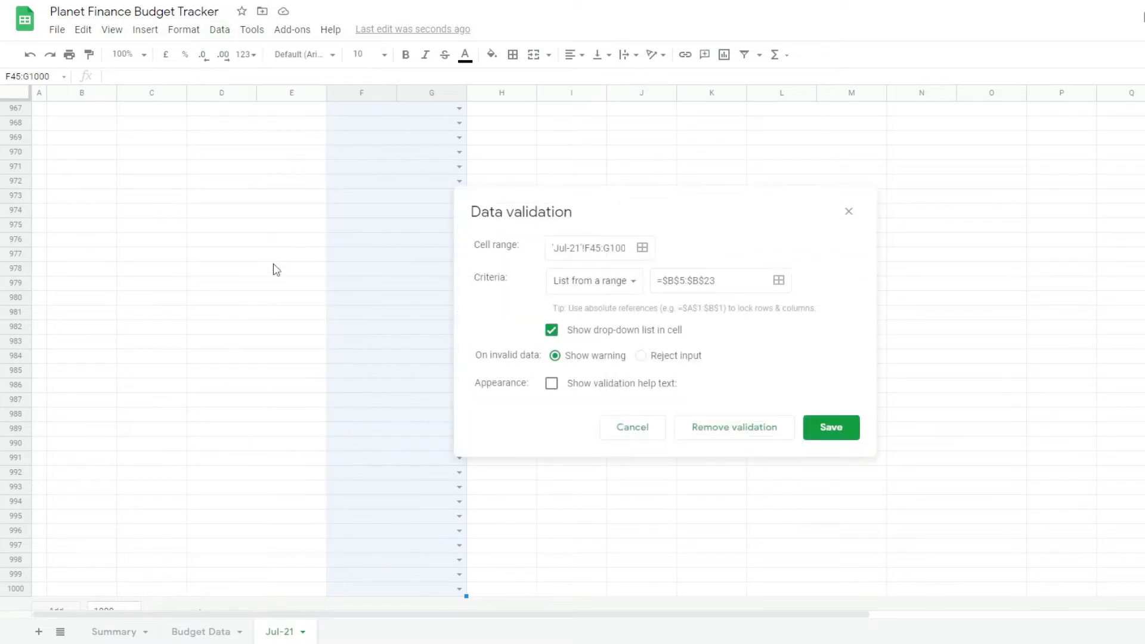
click(725, 283)
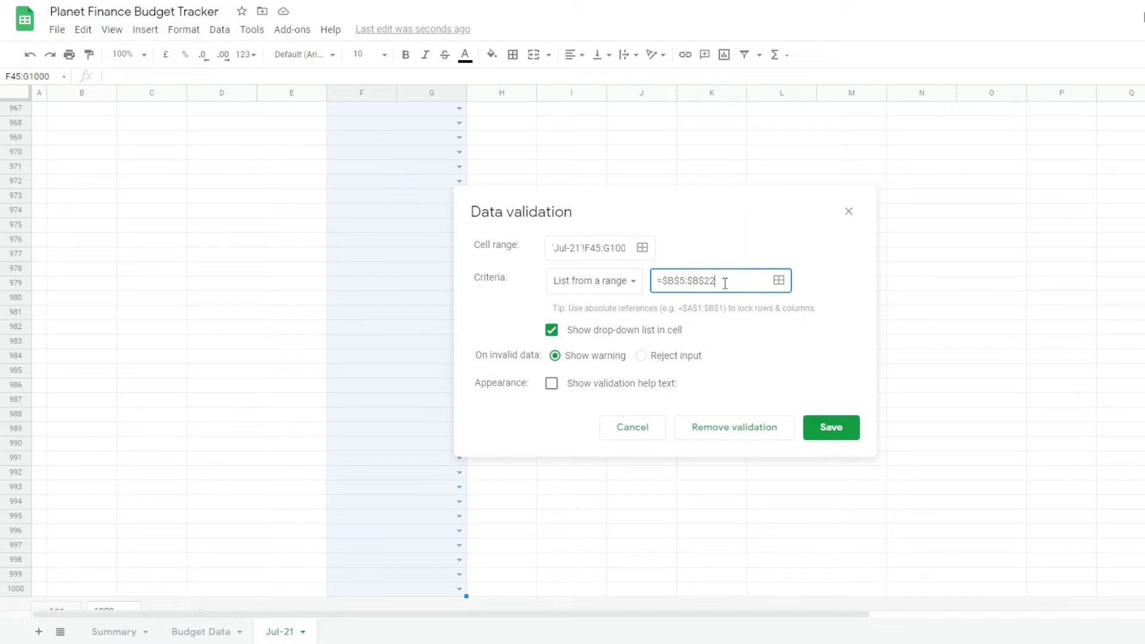
click(832, 427)
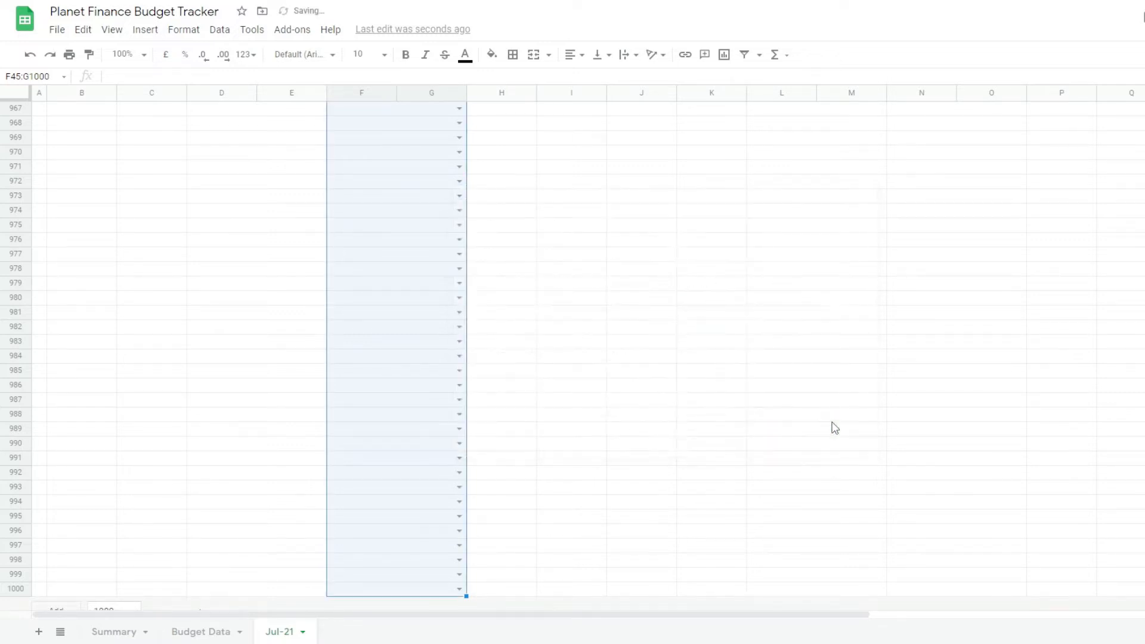
Step: Check the revised list of options in the expense Category drop-down at F45
key(Up)
key(Up)
key(Up)
key(Up)
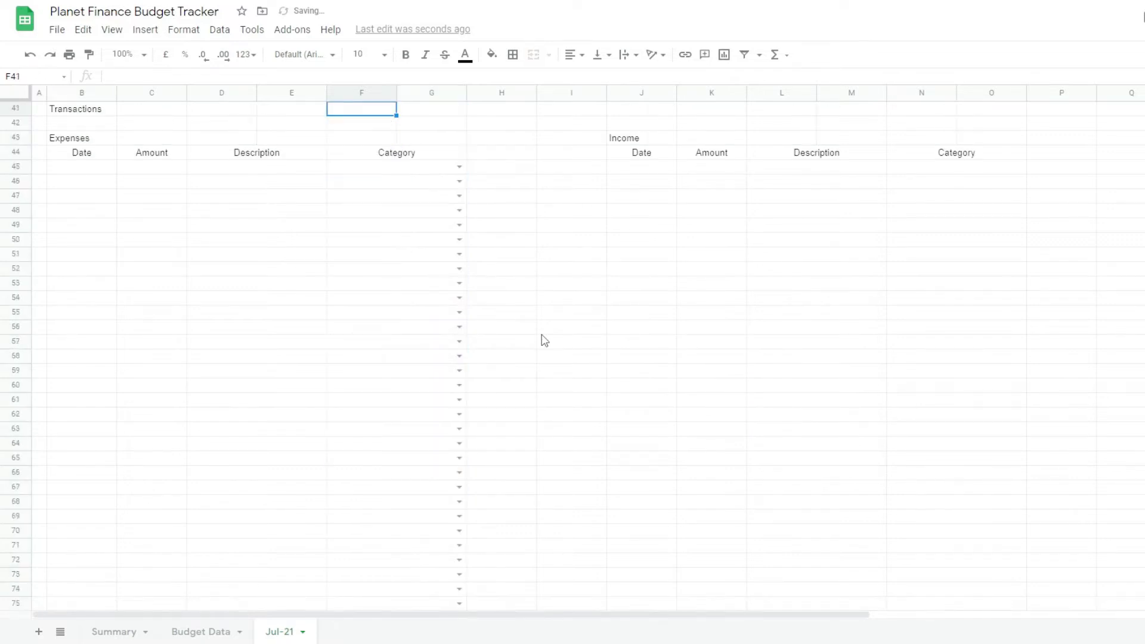
click(459, 167)
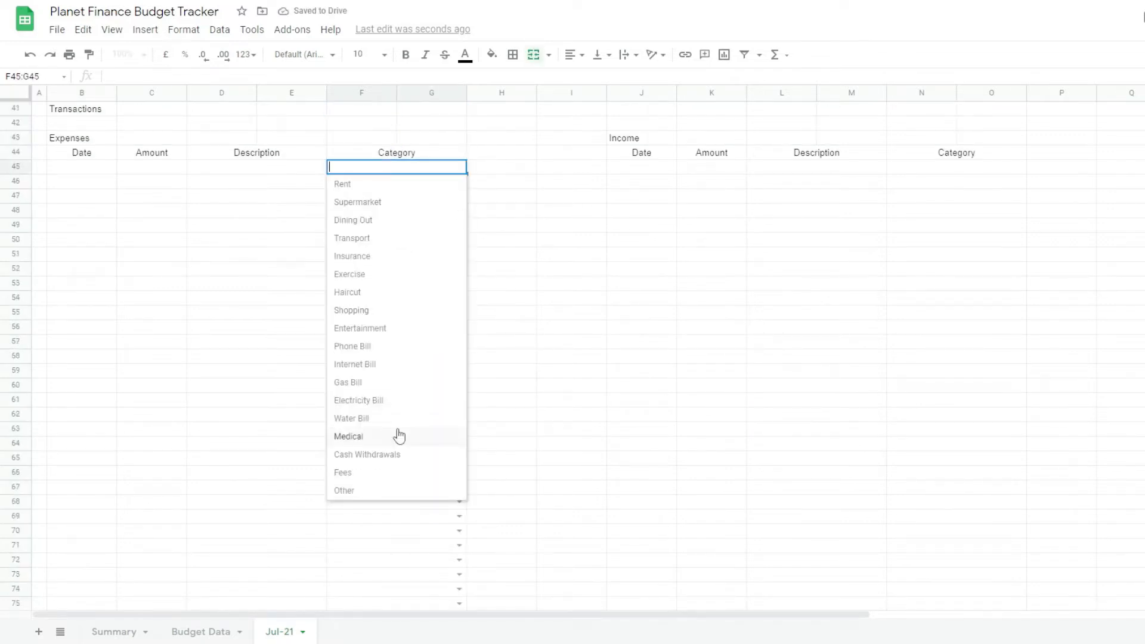
click(655, 242)
Step: Apply Date data validation to the income Date cells J45:J1000
click(657, 171)
key(ctrl+shift+Down)
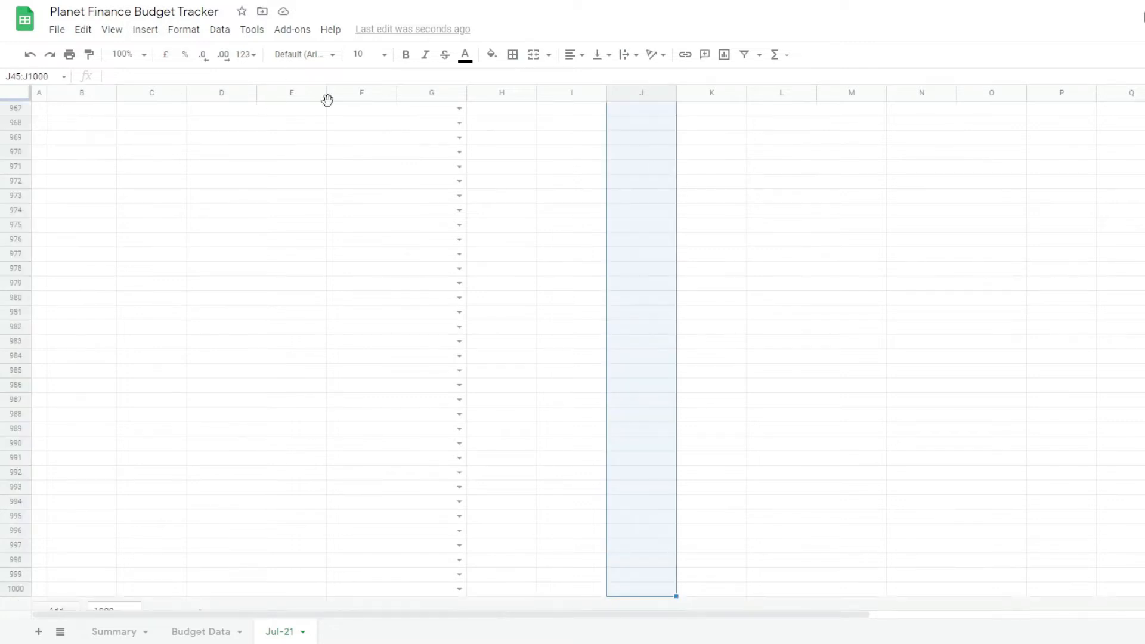
click(219, 30)
click(280, 269)
click(573, 286)
click(602, 371)
click(841, 384)
key(Up)
key(Up)
key(Up)
key(Up)
key(Up)
key(Up)
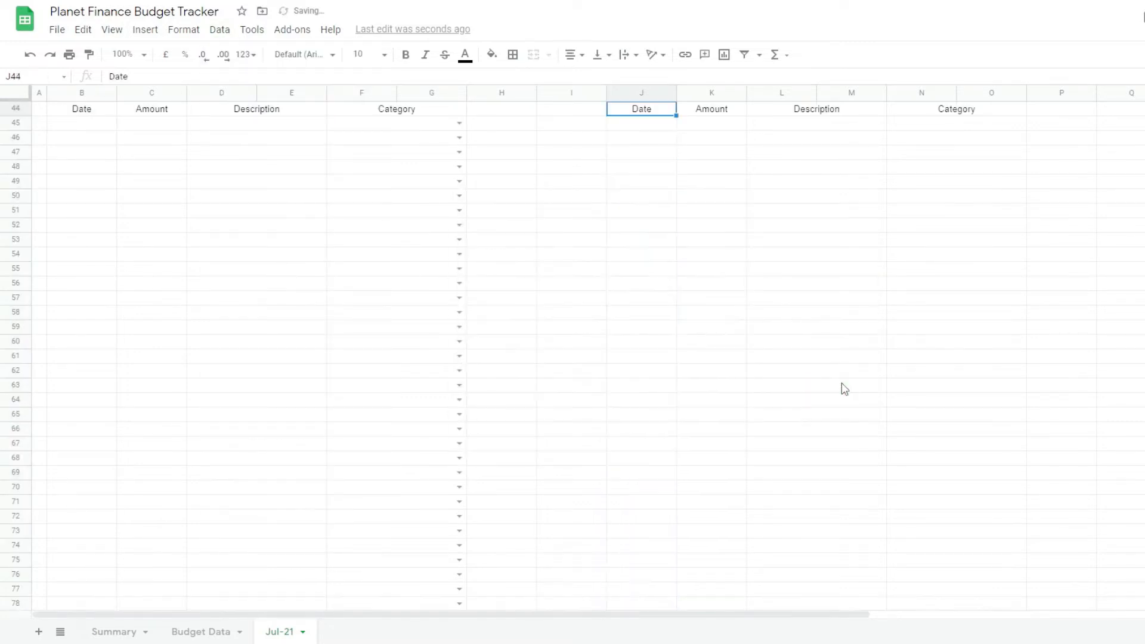
Step: Format the income Amount cells K45:K1000 with the $ currency format
key(Down)
key(Down)
key(Down)
key(Down)
key(Down)
key(Down)
key(Right)
key(ctrl+shift+Down)
click(246, 55)
click(294, 416)
key(Up)
key(Up)
key(Up)
key(Up)
Step: Browse the custom currencies available for the income Amount cells K45:K1000, closing the list without applying one
key(Down)
key(Down)
key(Down)
key(Down)
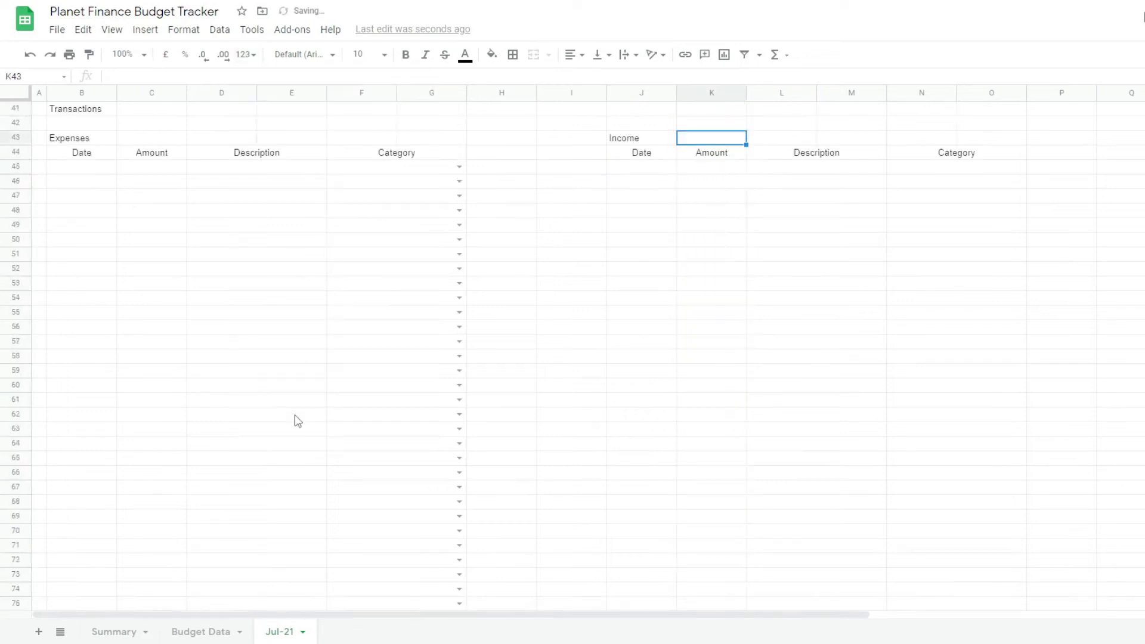
key(ctrl+shift+Down)
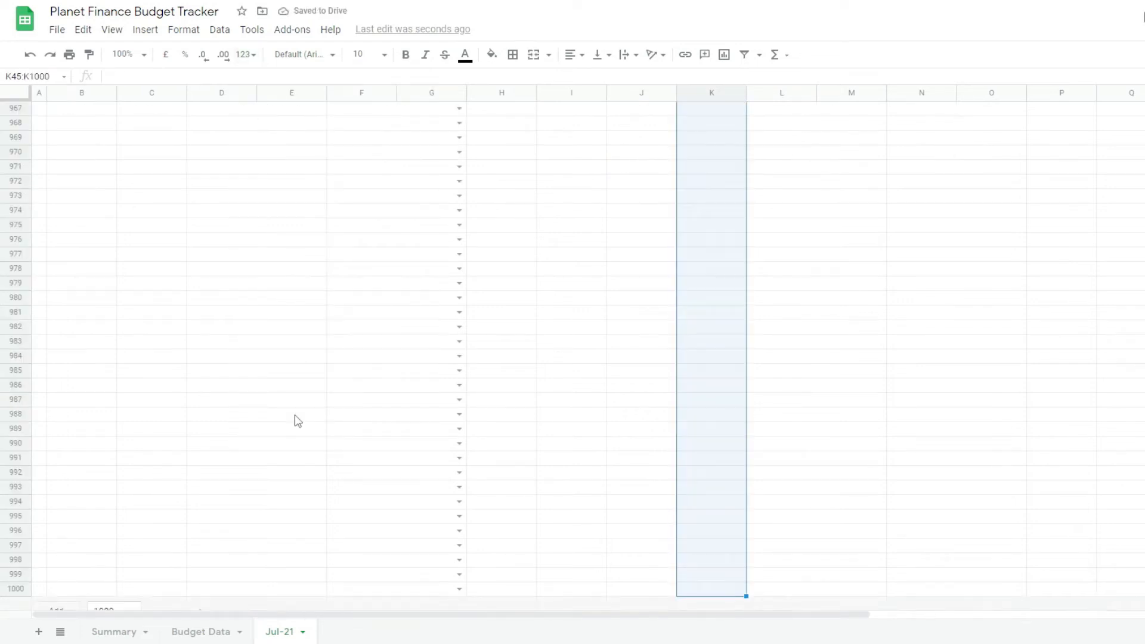
click(251, 57)
mouse_move(307, 440)
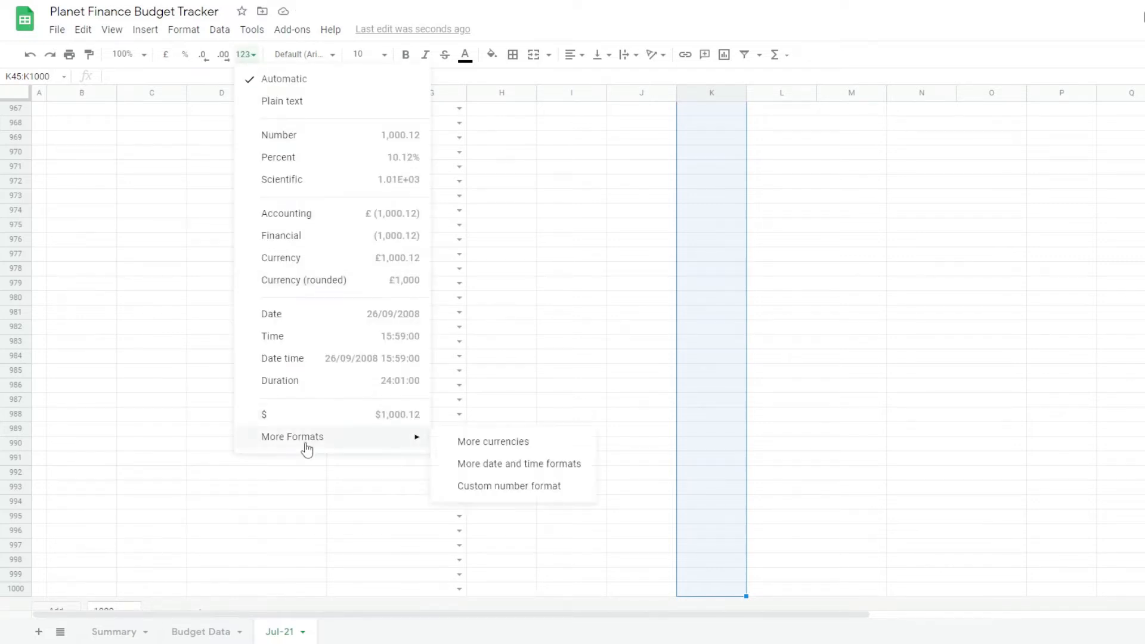
click(540, 446)
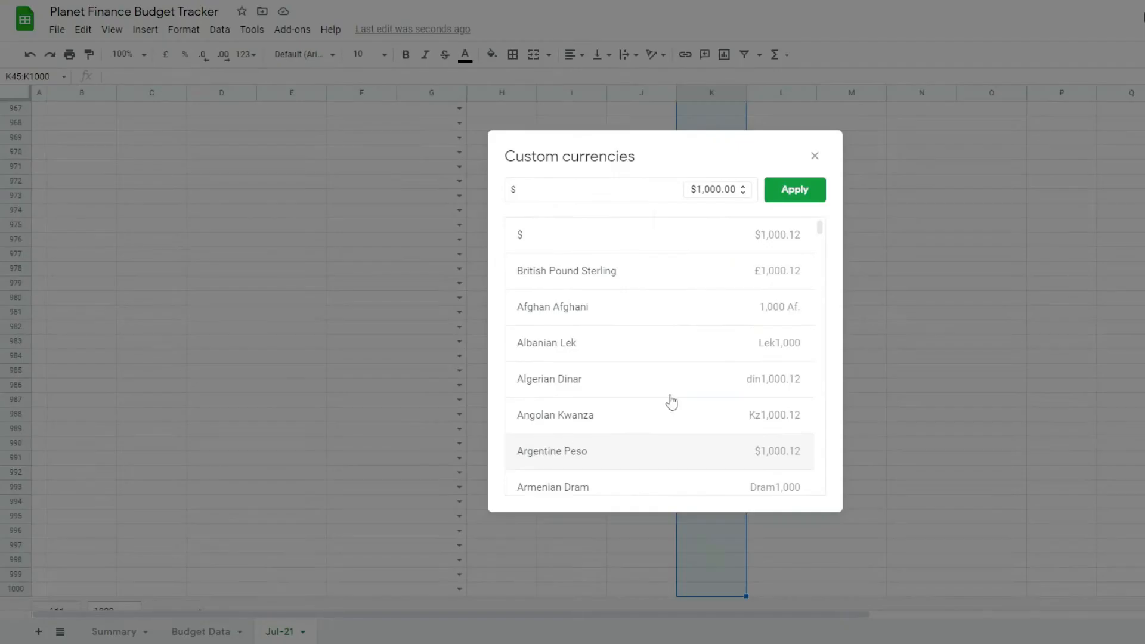
scroll(611, 320, down, 8)
scroll(611, 321, down, 20)
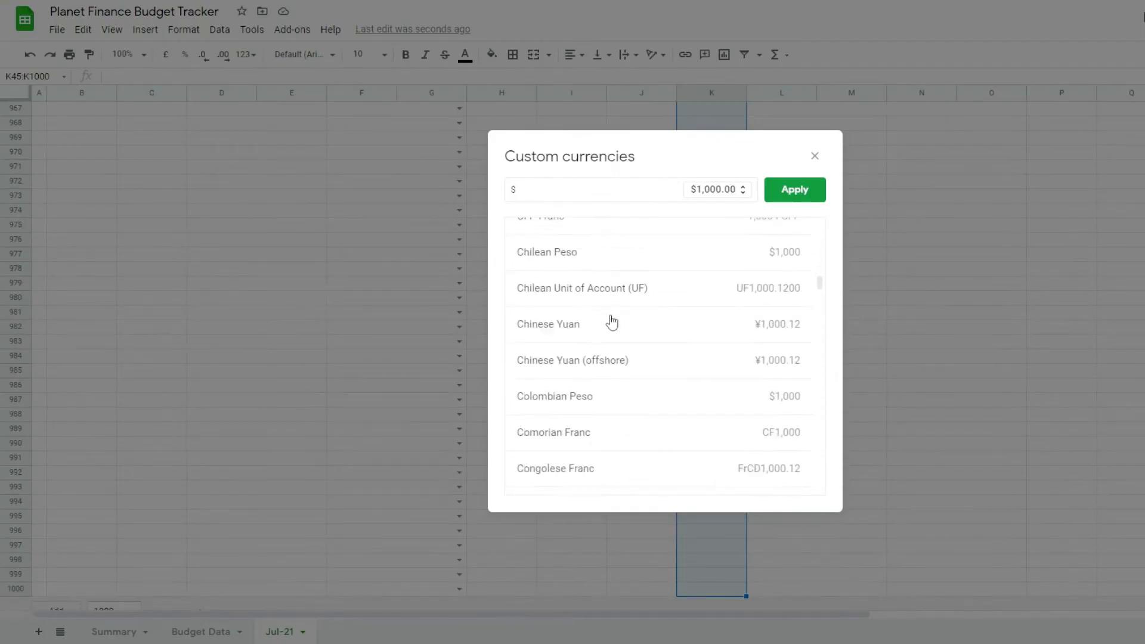
scroll(611, 321, up, 20)
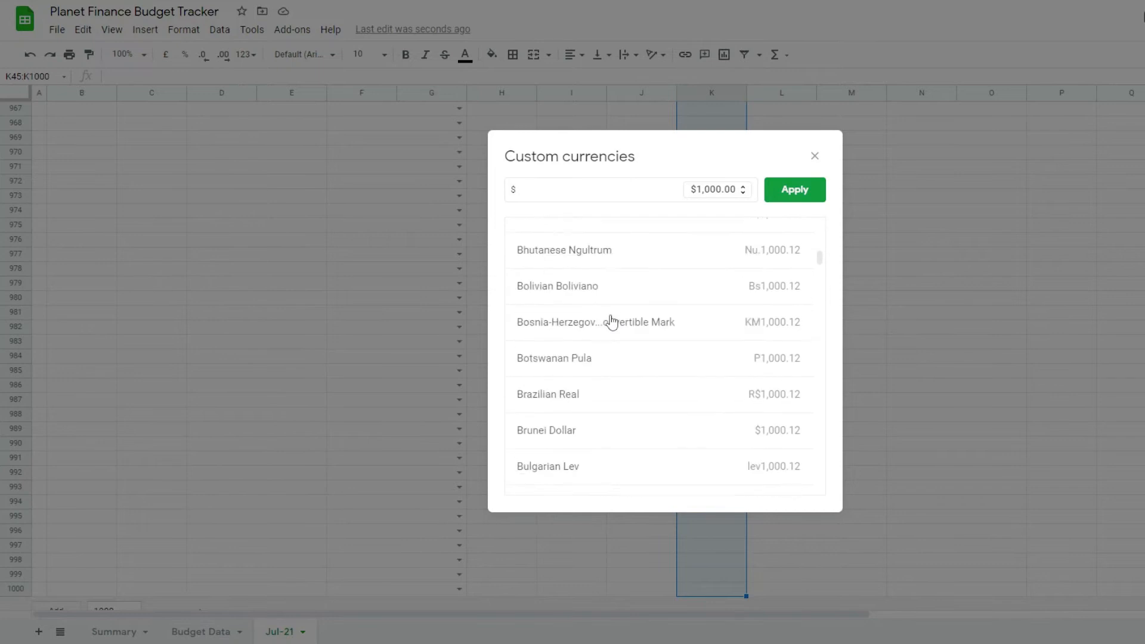
click(813, 156)
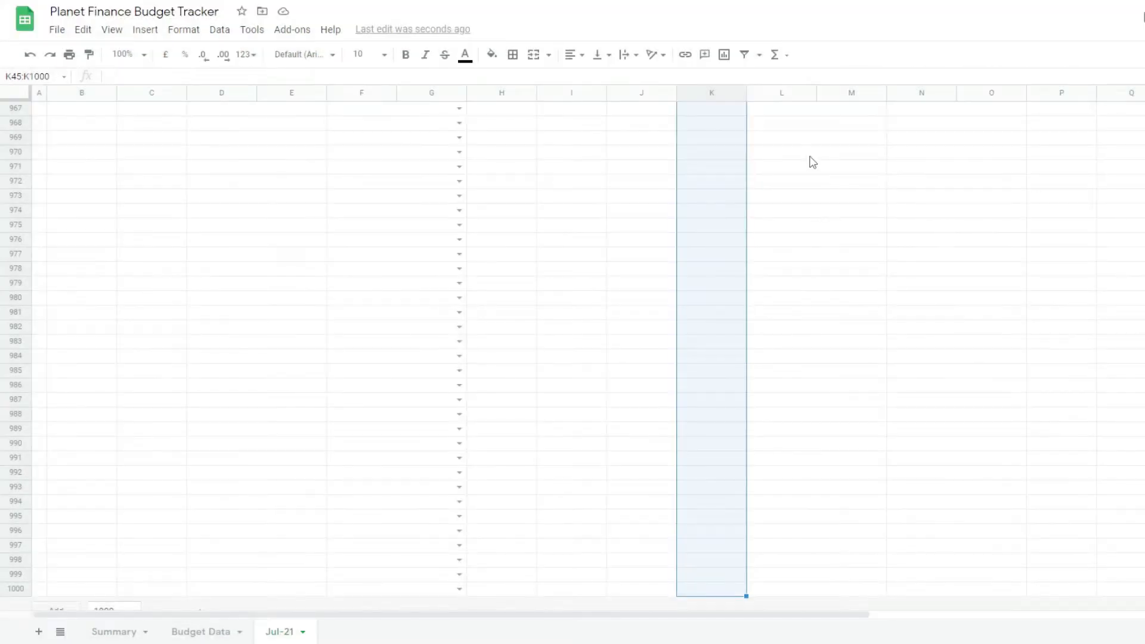
Step: Add list-from-a-range data validation to the income Category cells N45:O1000, using J5:J10 as the source
key(Up)
key(Up)
key(Up)
key(Up)
key(Up)
key(Down)
key(Down)
key(Down)
key(Down)
key(Down)
key(Right)
key(Right)
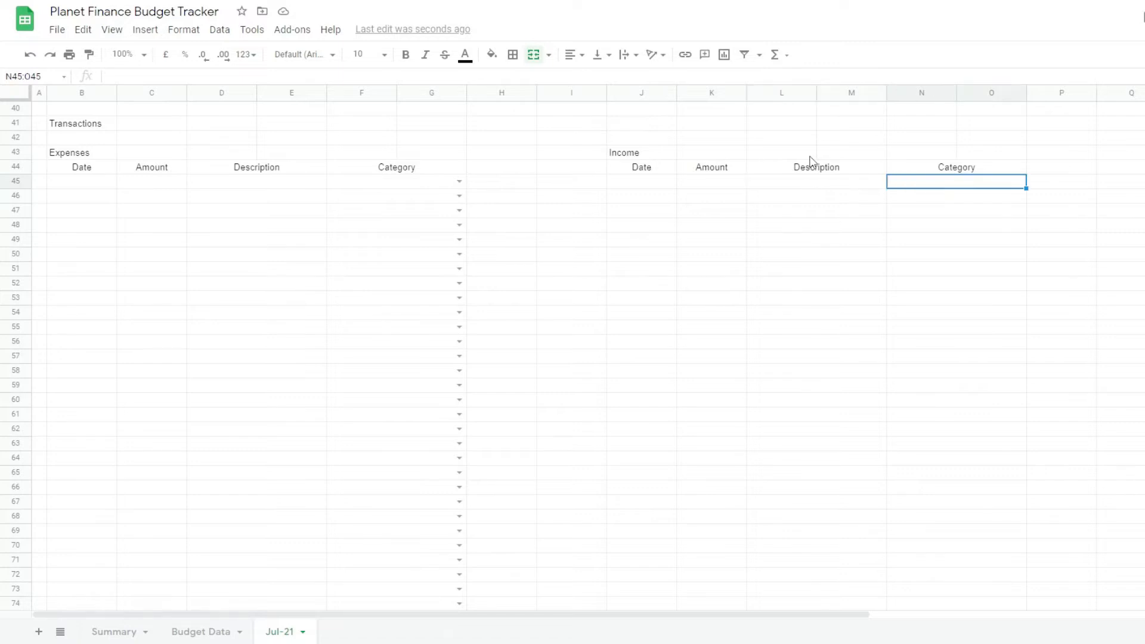
key(ctrl+shift+Down)
click(219, 29)
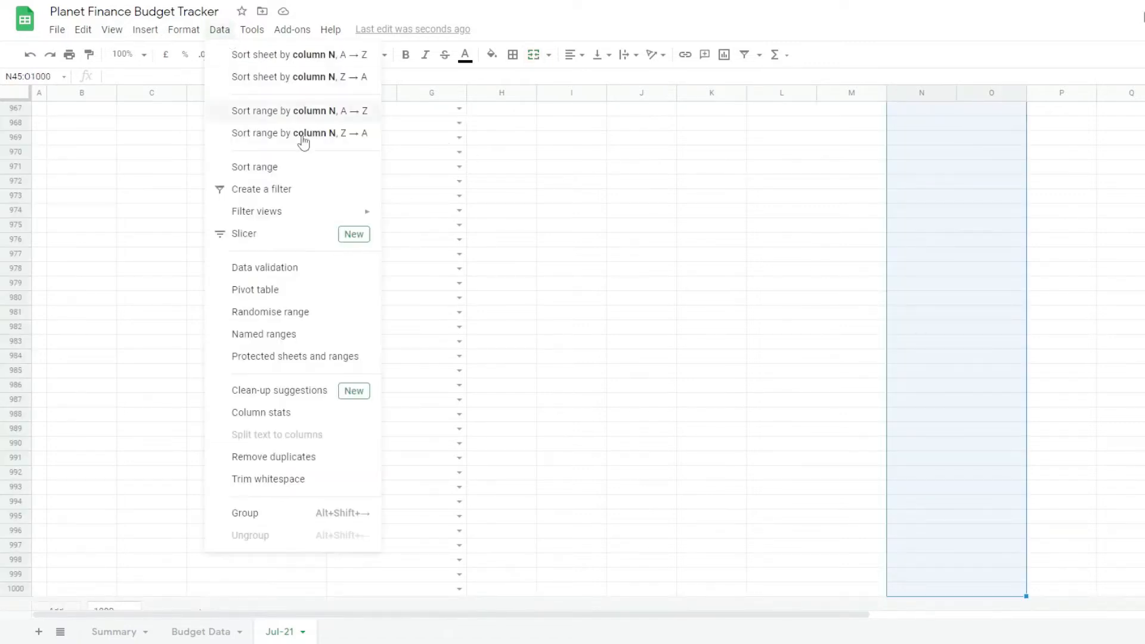
click(263, 268)
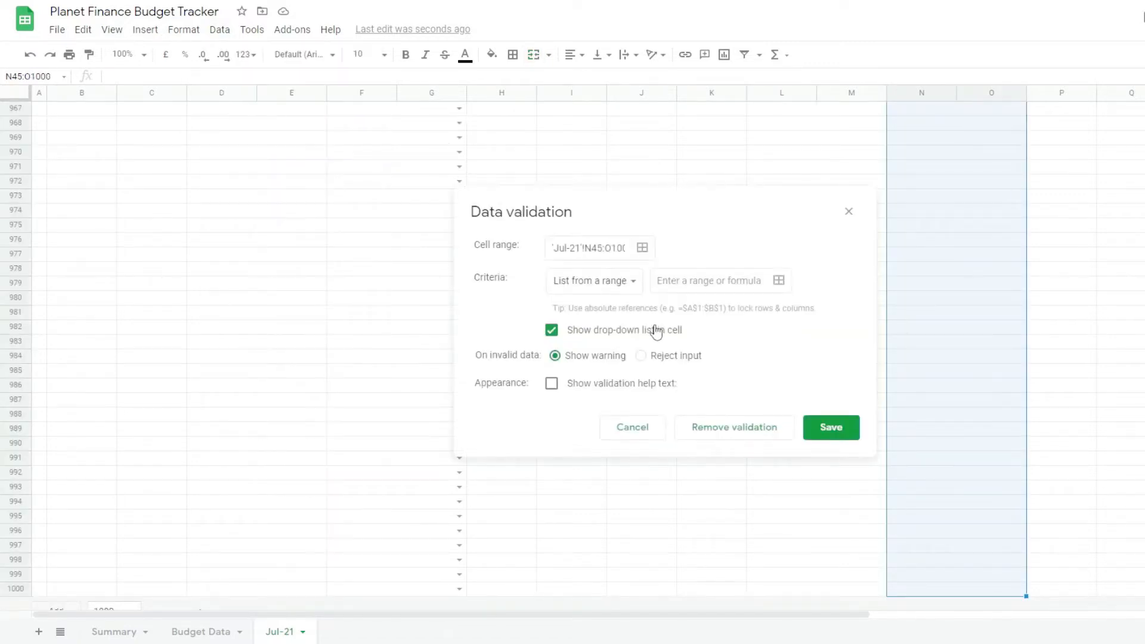
click(779, 280)
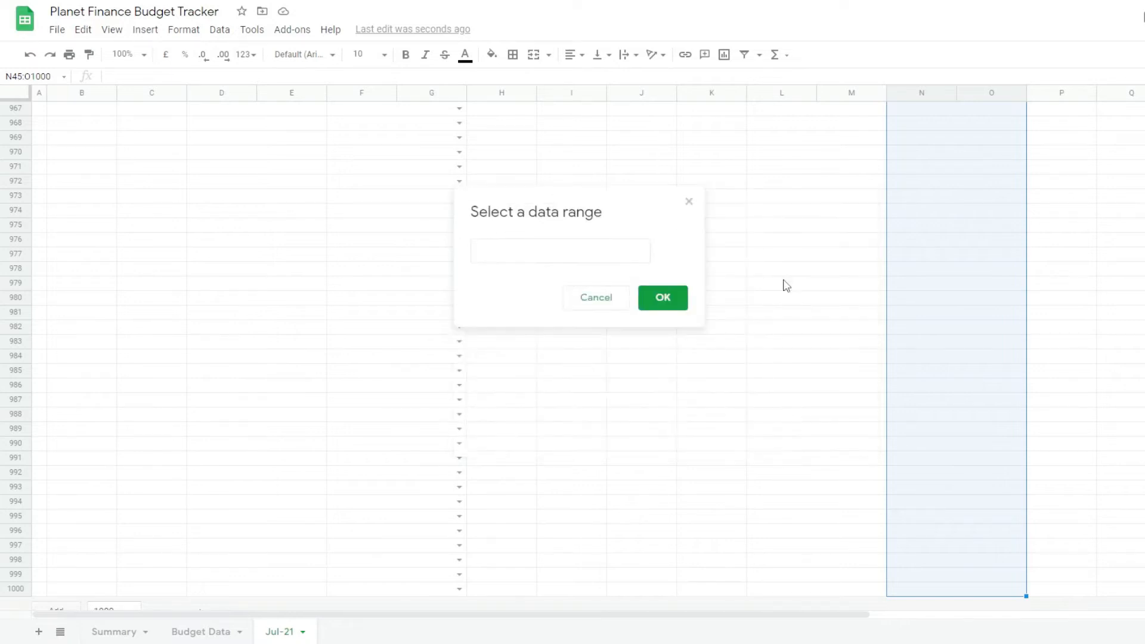
key(ctrl+Up)
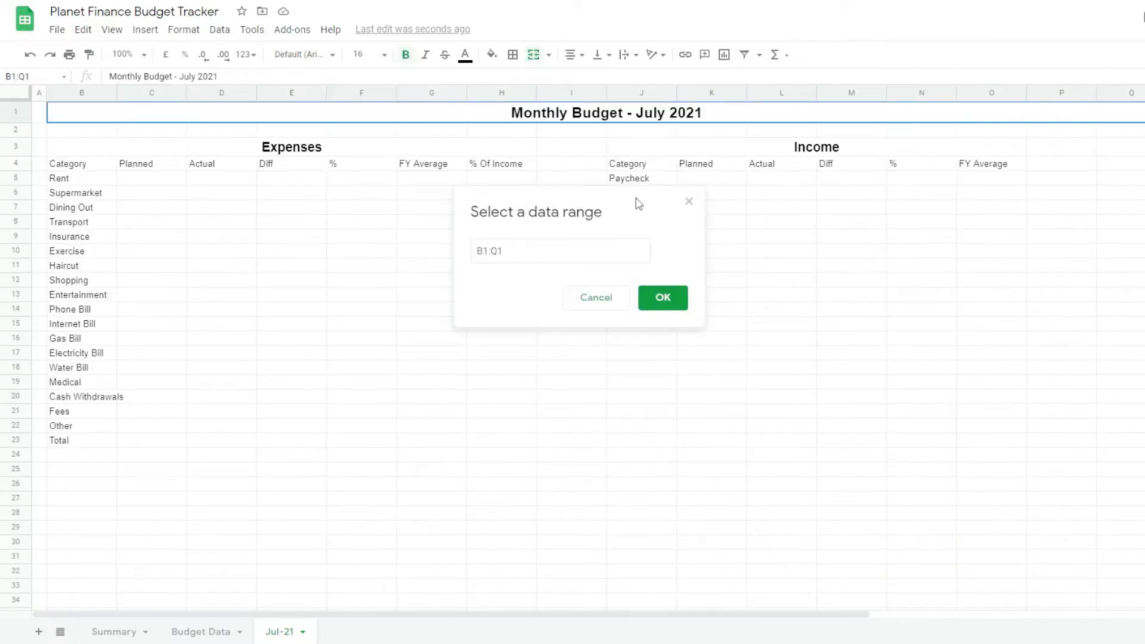
drag(638, 204, 903, 210)
drag(629, 180, 628, 253)
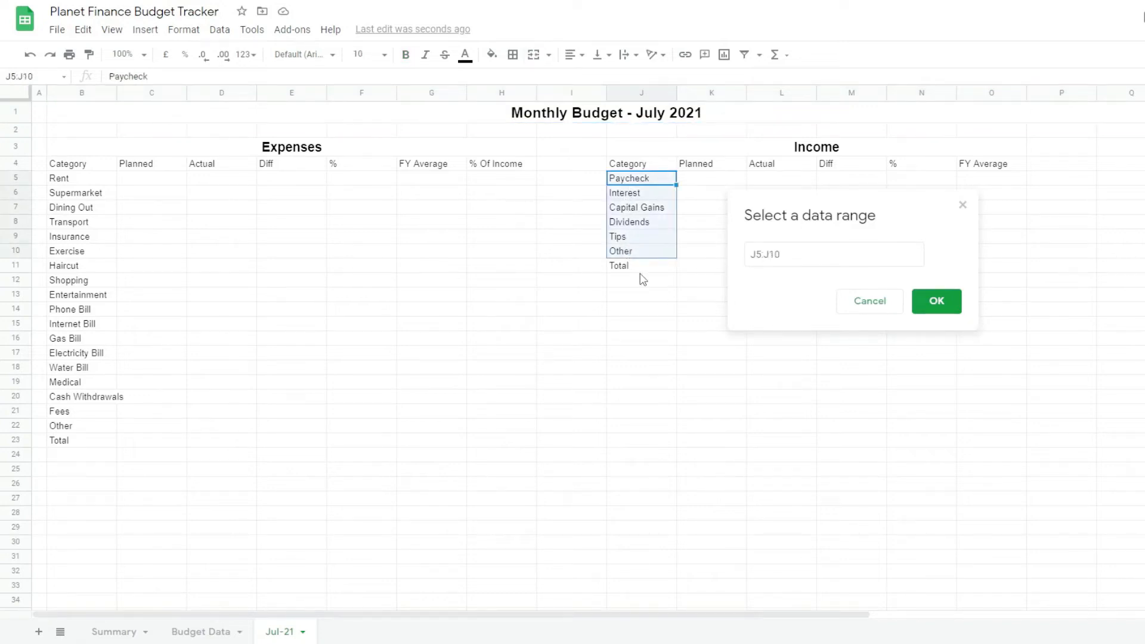
click(930, 302)
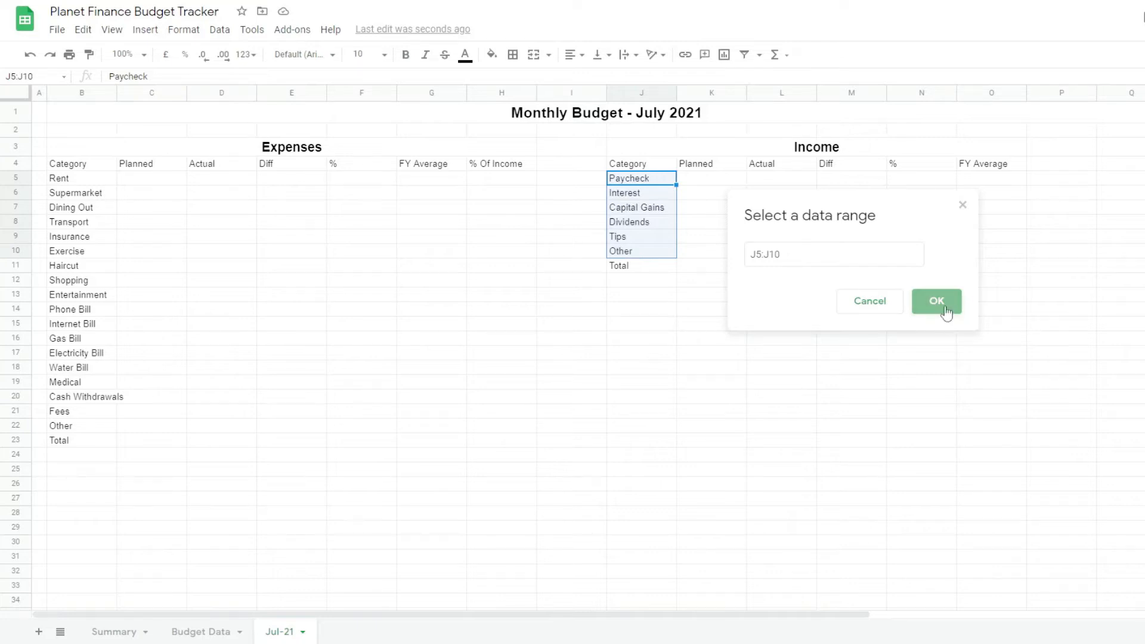
click(947, 310)
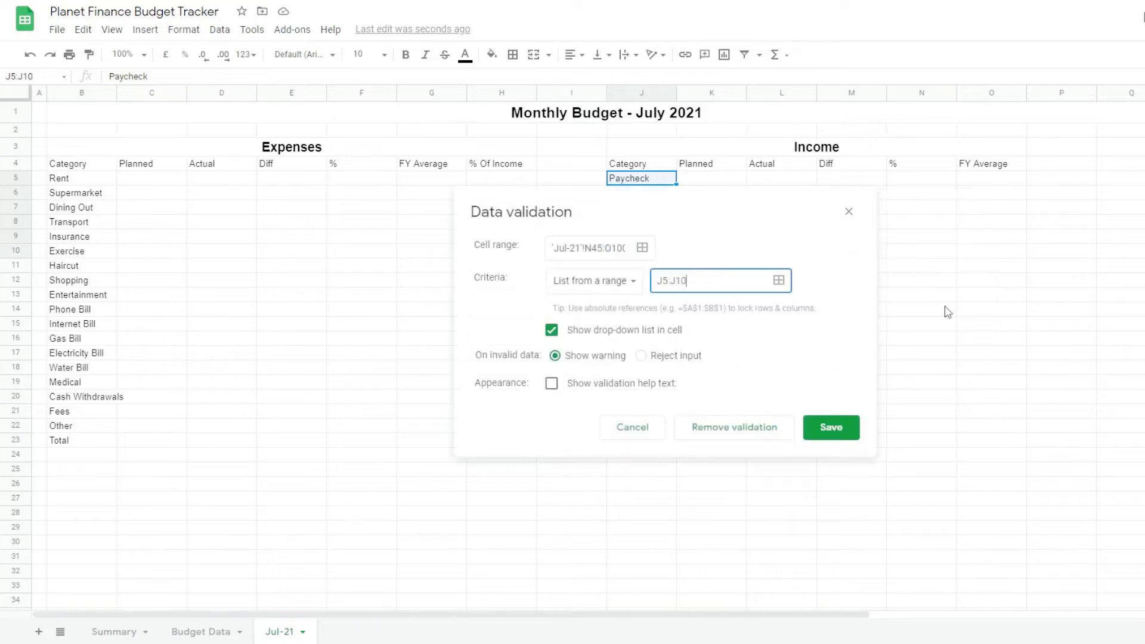
click(828, 427)
Step: Check the options offered by the income Category drop-down in N45
scroll(874, 503, down, 6)
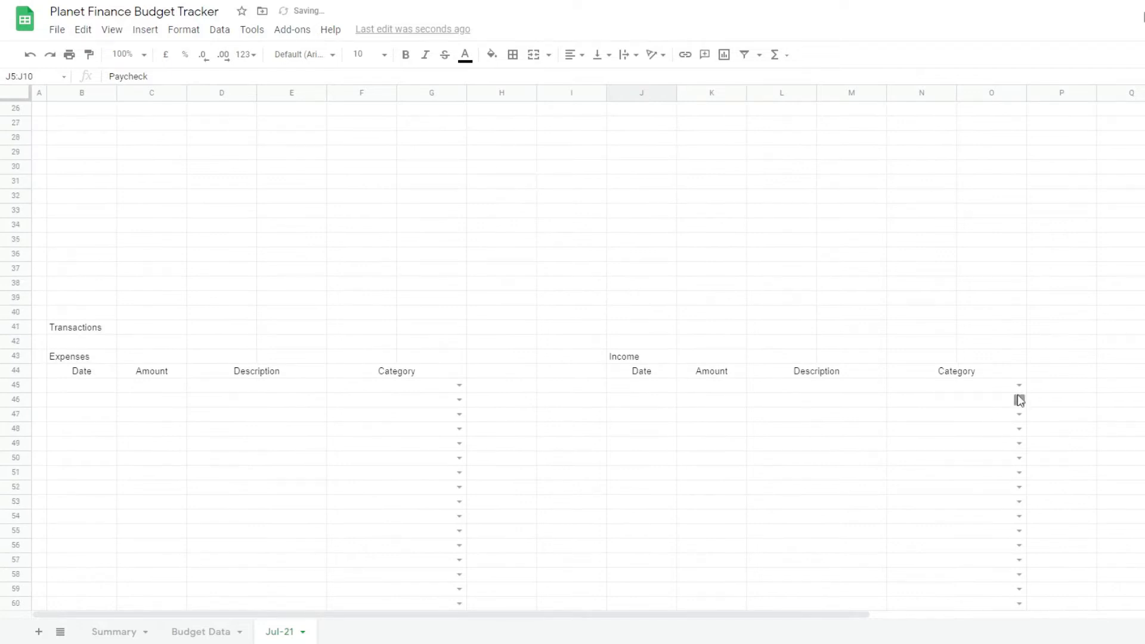
click(1019, 385)
click(820, 447)
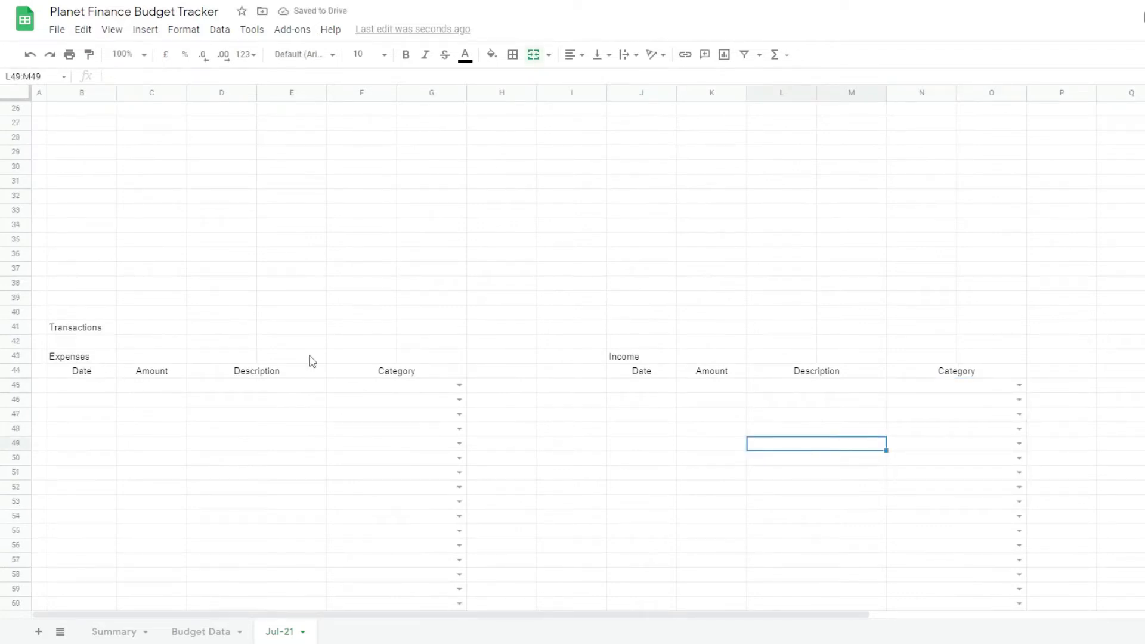
Step: Begin the Rent Actual formula in D5 with =IF(ISBLANK(B5),"",SUMIF( so that blank categories stay empty
scroll(312, 361, up, 8)
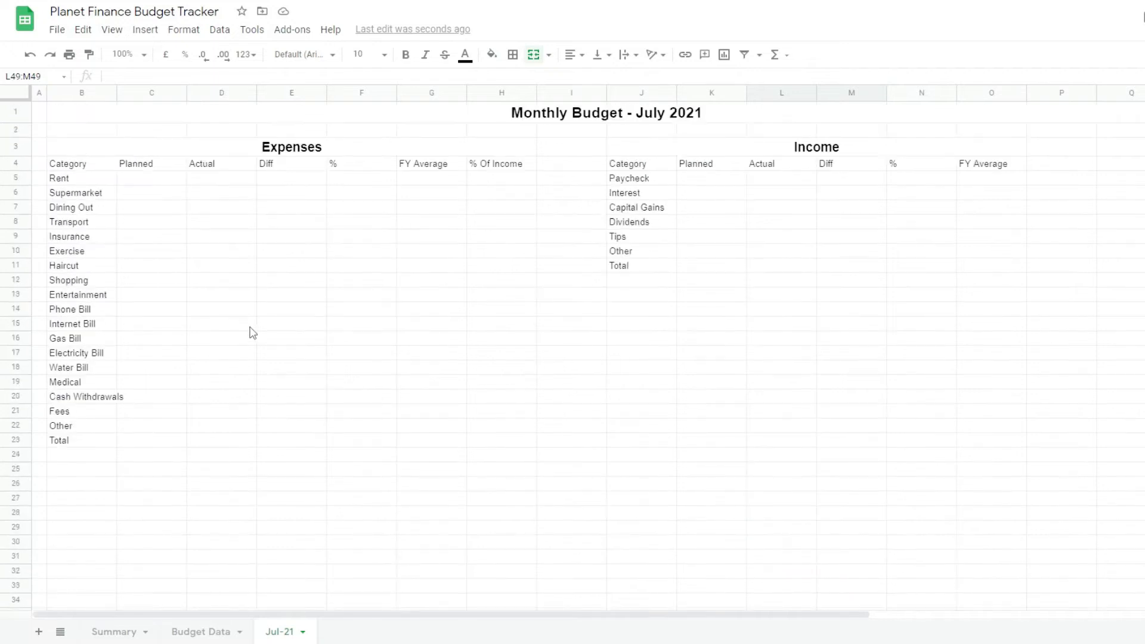
click(215, 182)
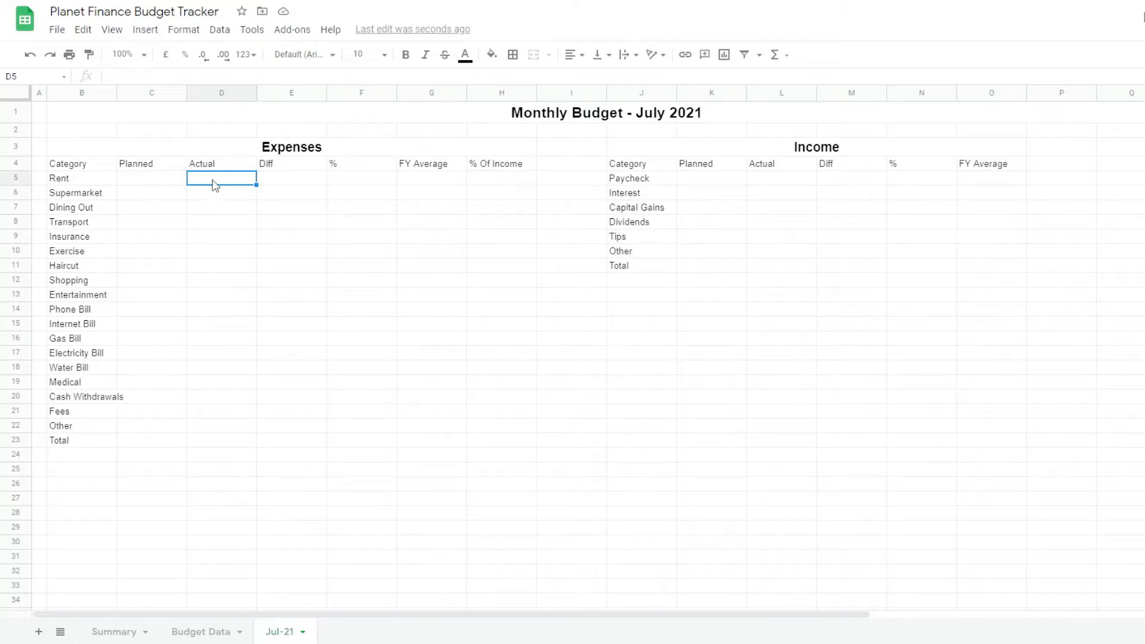
text(=IF()
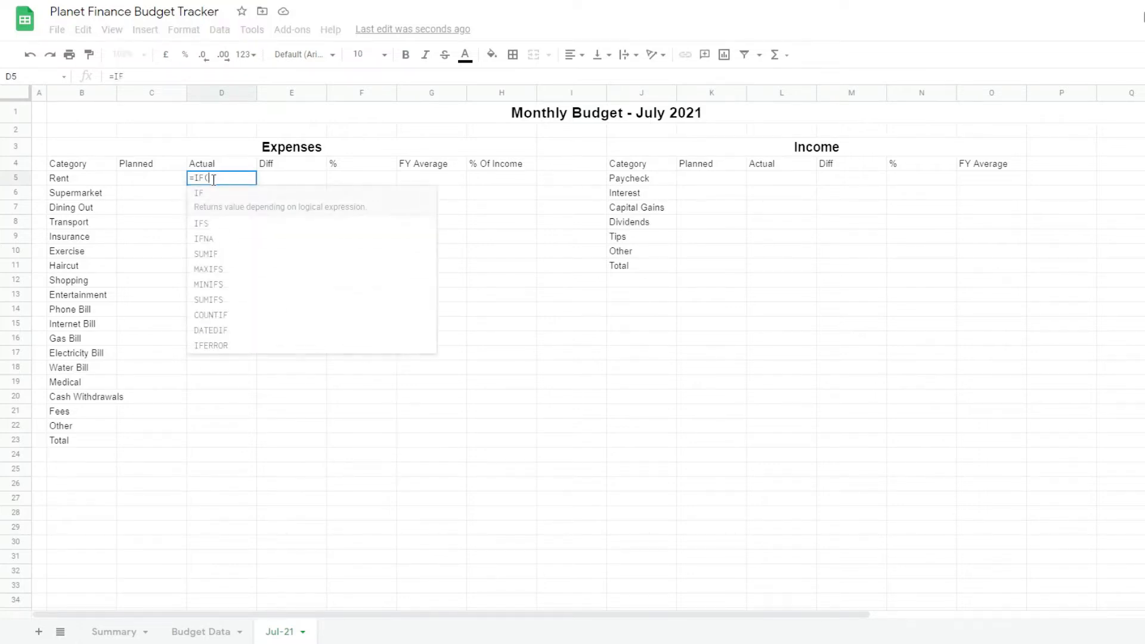
text(ISBLANK()
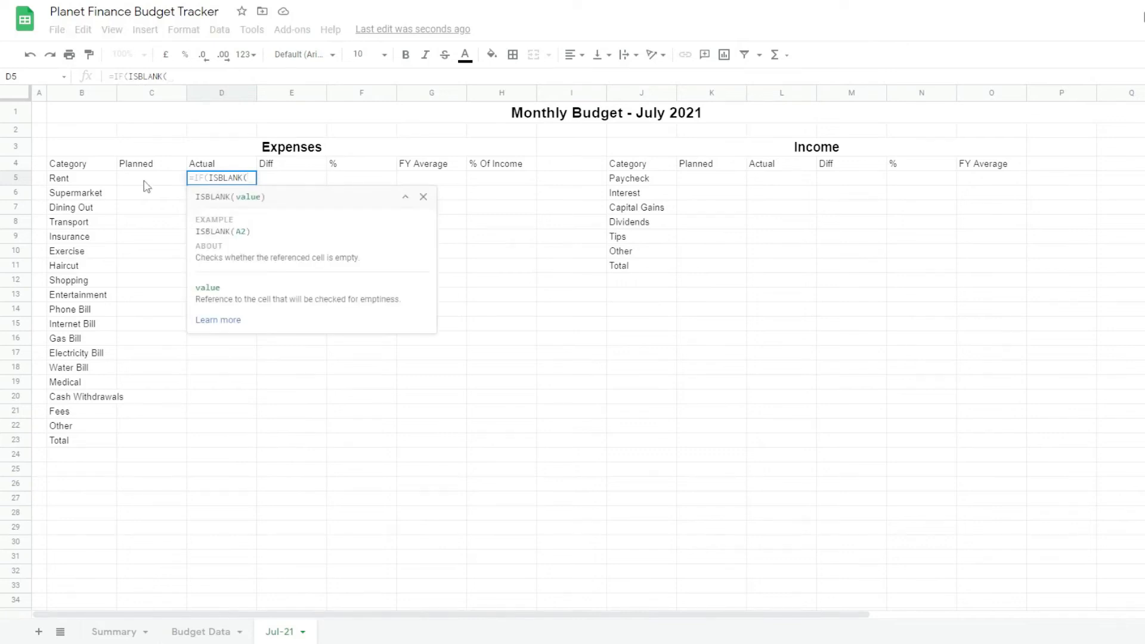
click(80, 181)
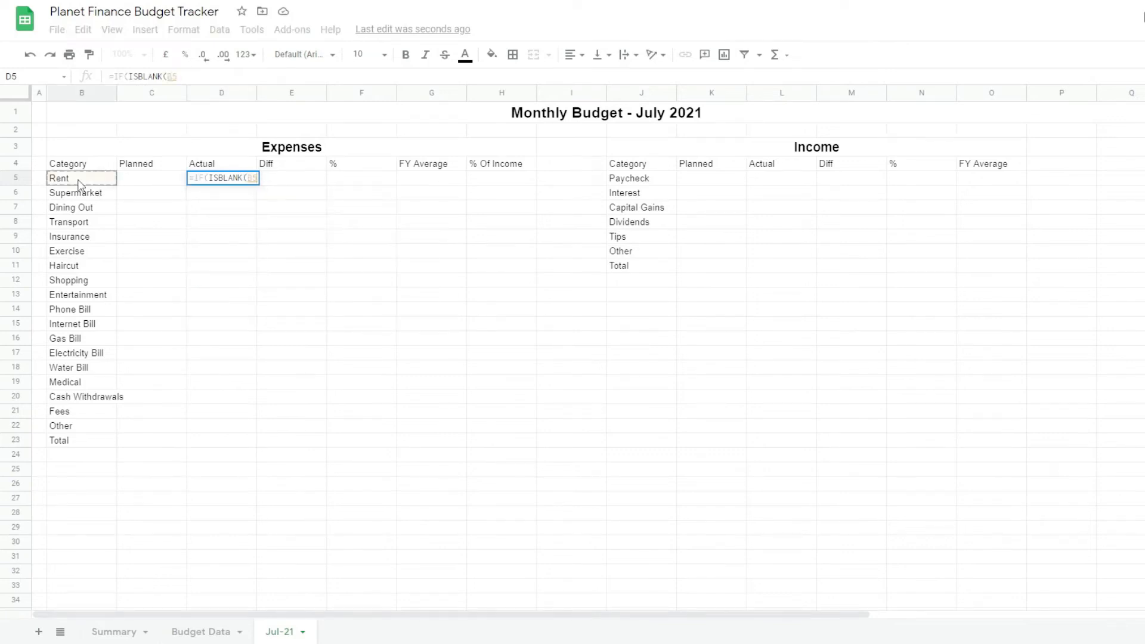
text(),"")
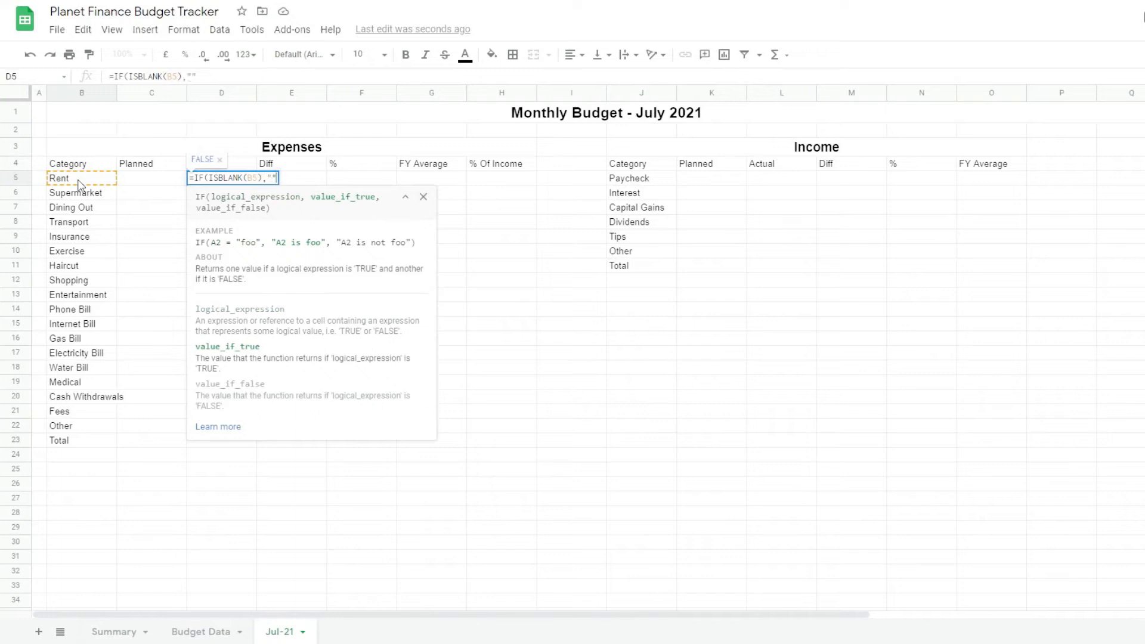
text(,SUMI)
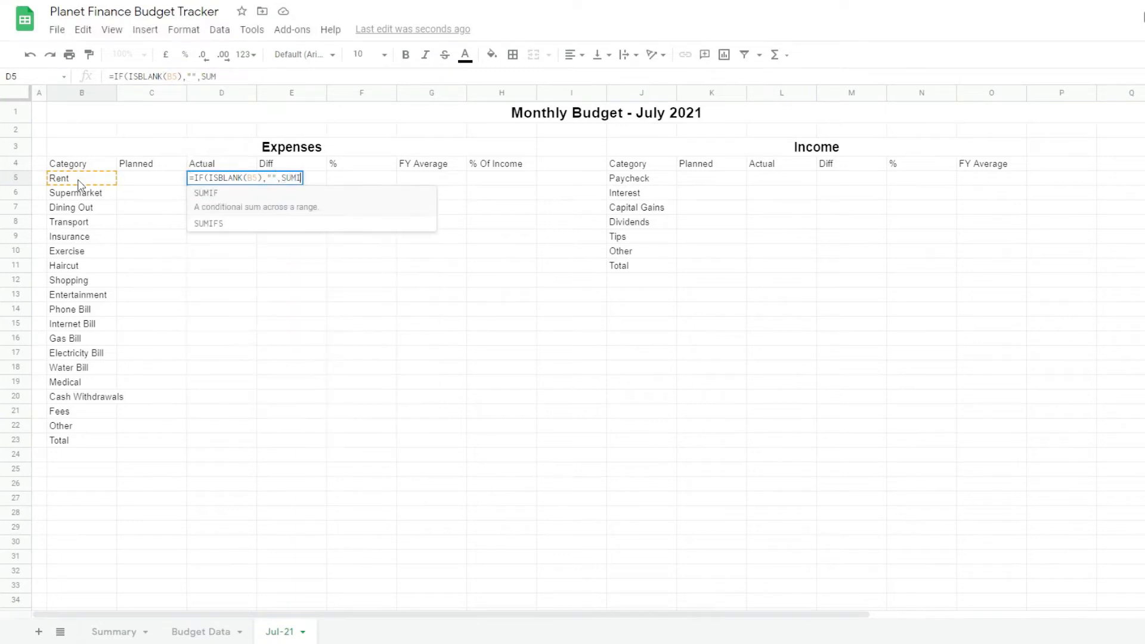
text(F()
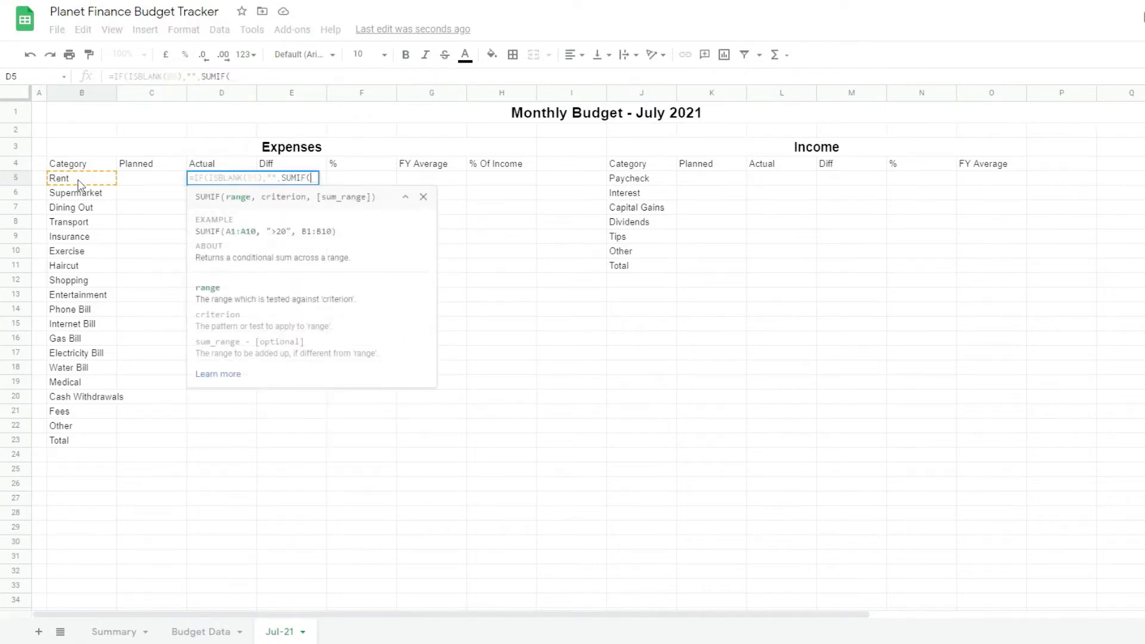
Step: Set the SUMIF range in the D5 formula to the expense transactions' Category columns as the open-ended range F45:G
scroll(175, 377, down, 6)
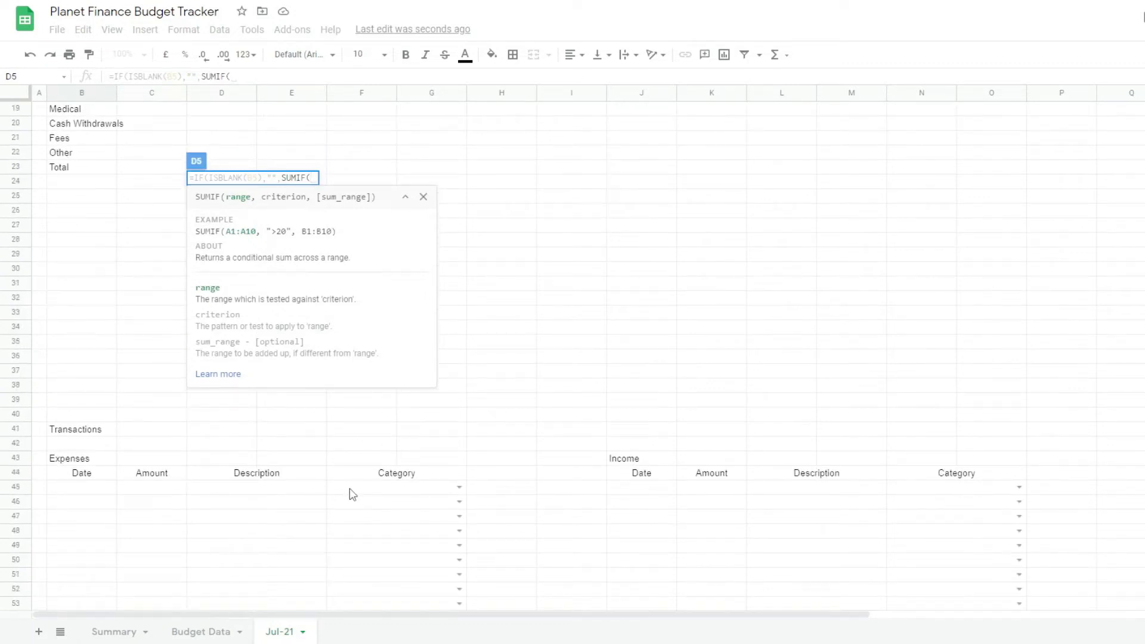
click(350, 493)
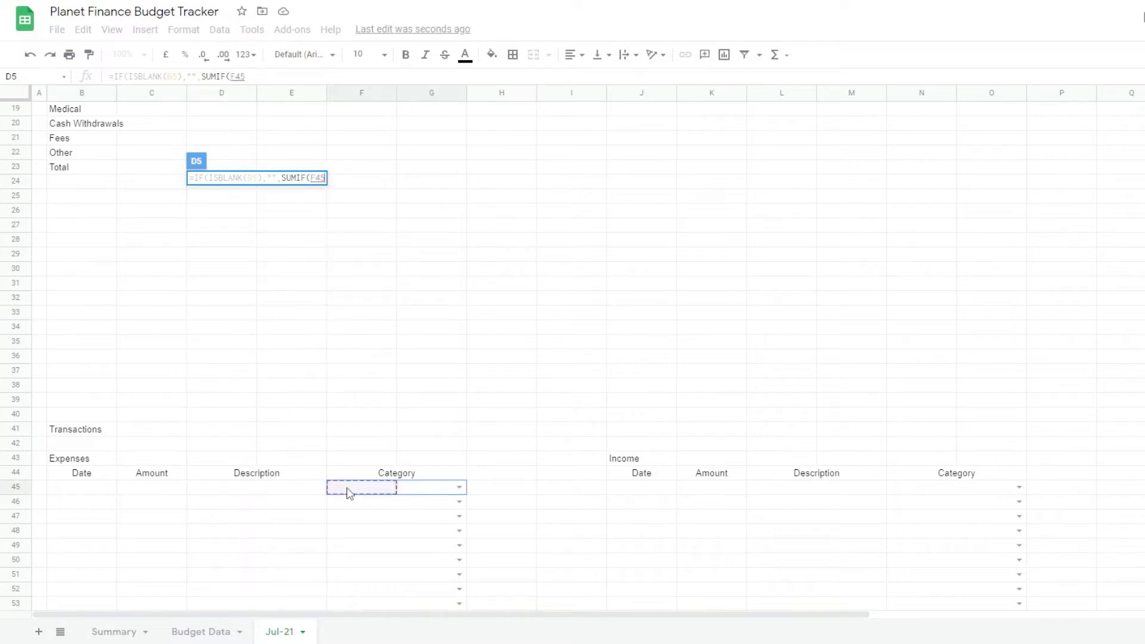
drag(349, 499, 348, 607)
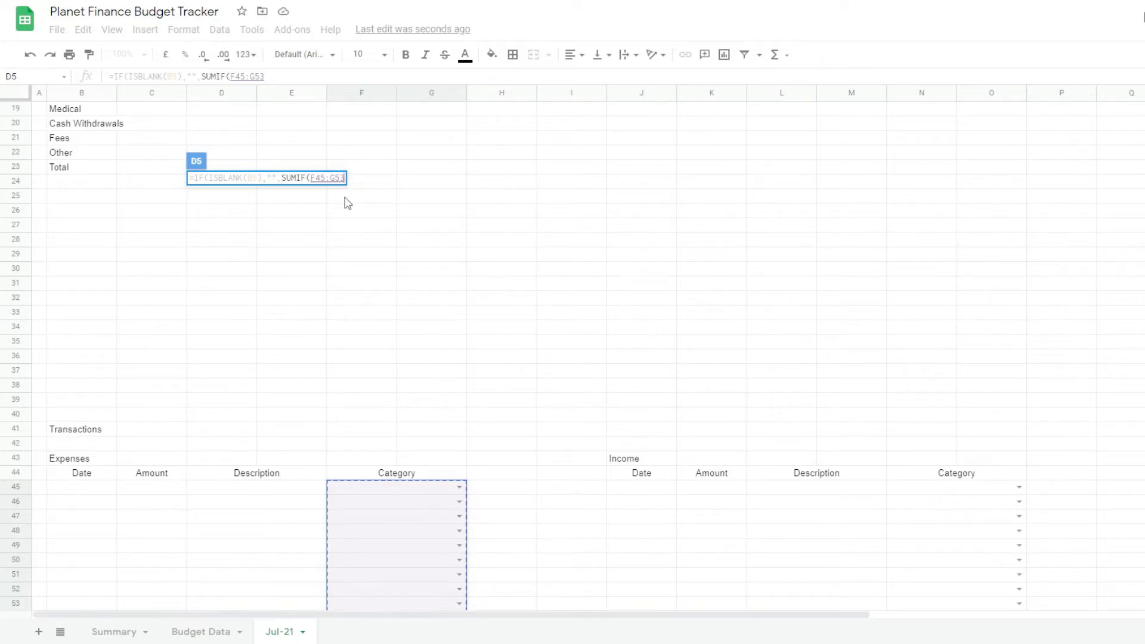
key(BackSpace)
key(BackSpace)
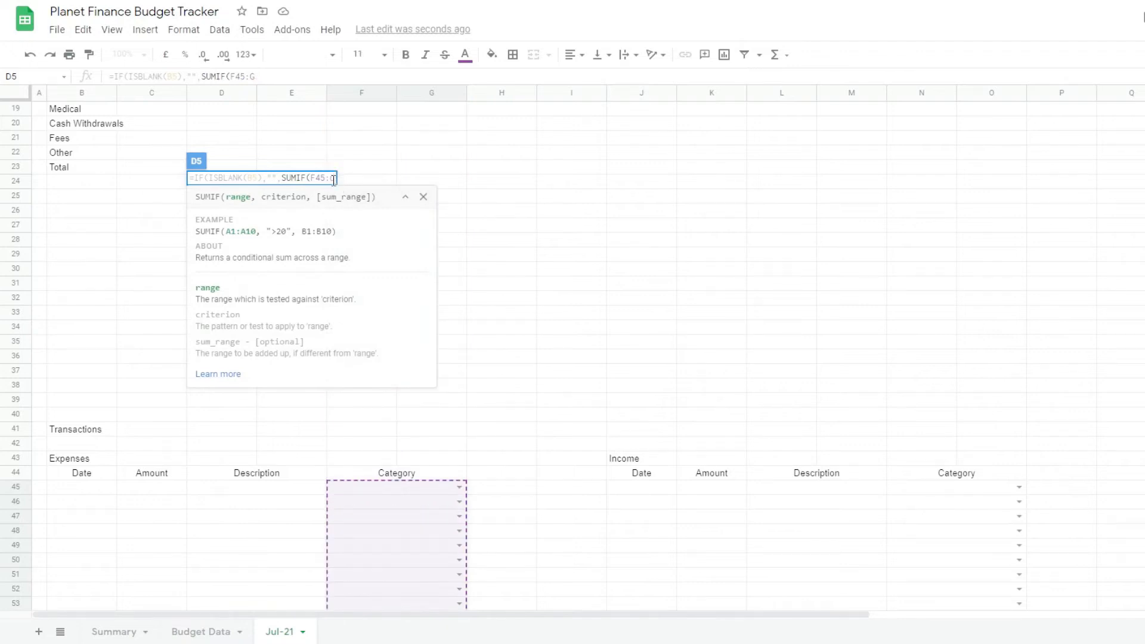
scroll(387, 538, down, 3)
scroll(388, 538, up, 3)
scroll(388, 538, up, 6)
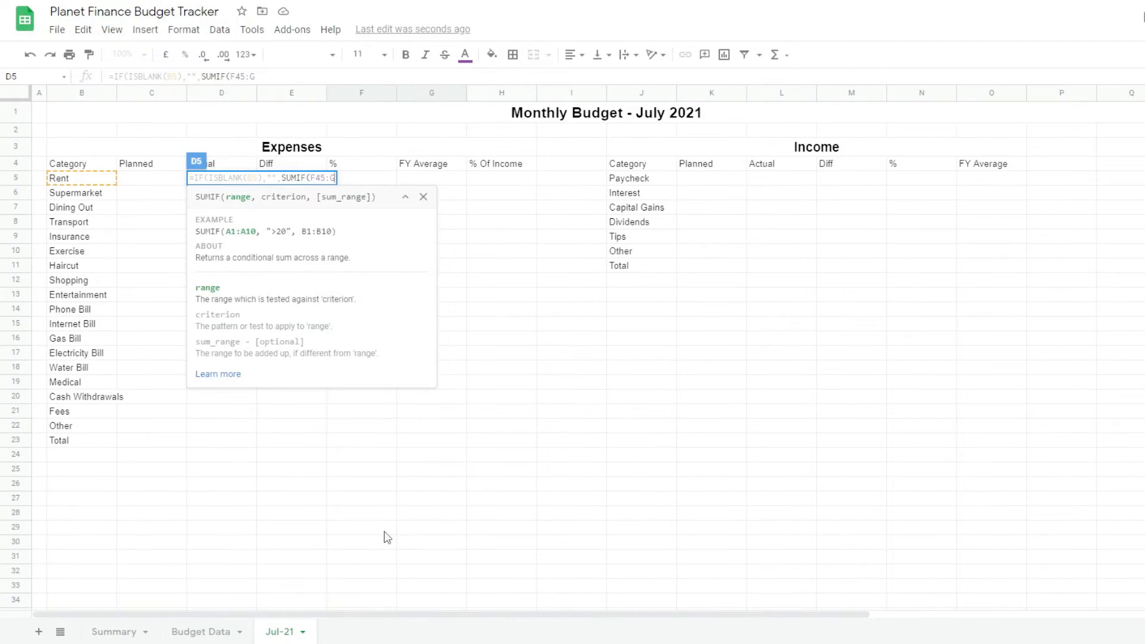
Step: Complete the D5 SUMIF with B5 as the criterion and the expense Amount column C45:C as the sum range
text(,)
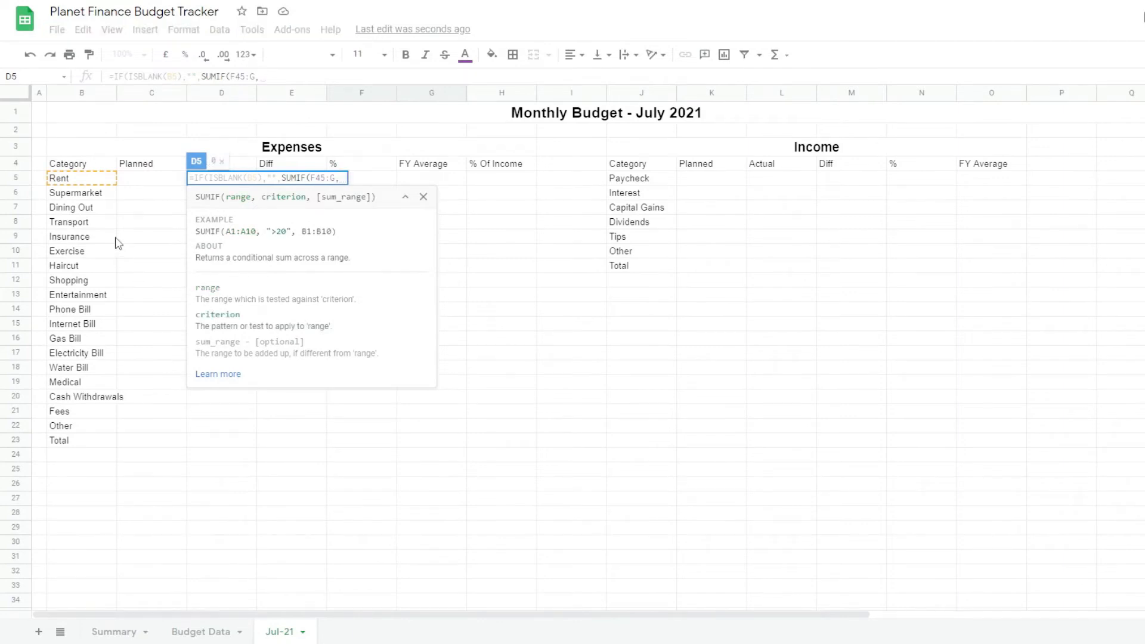
click(74, 180)
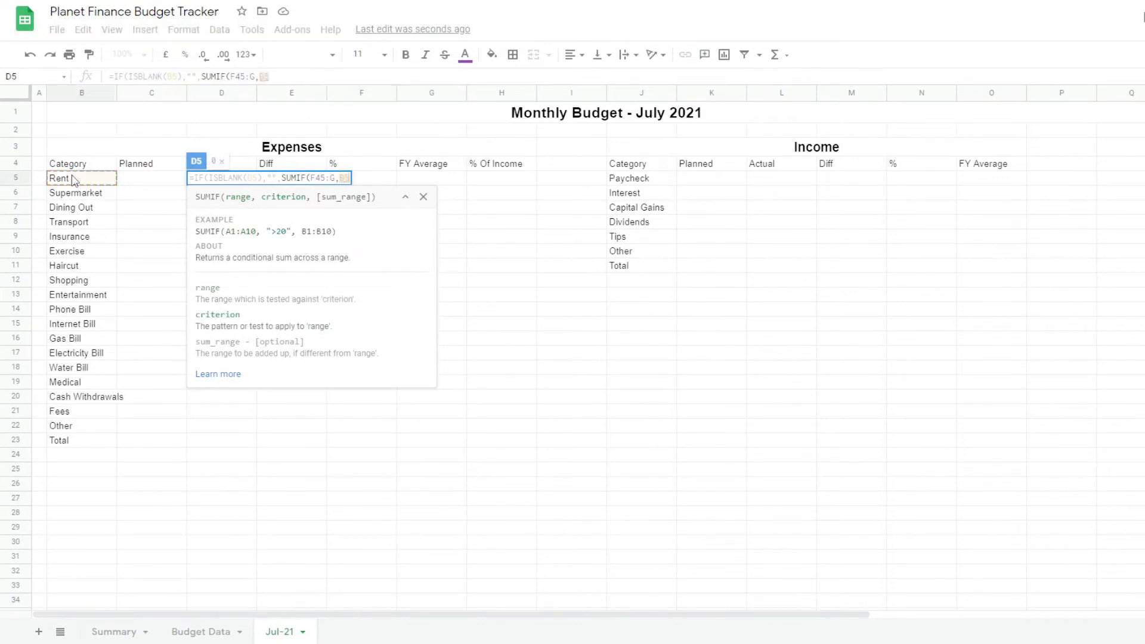
text(,)
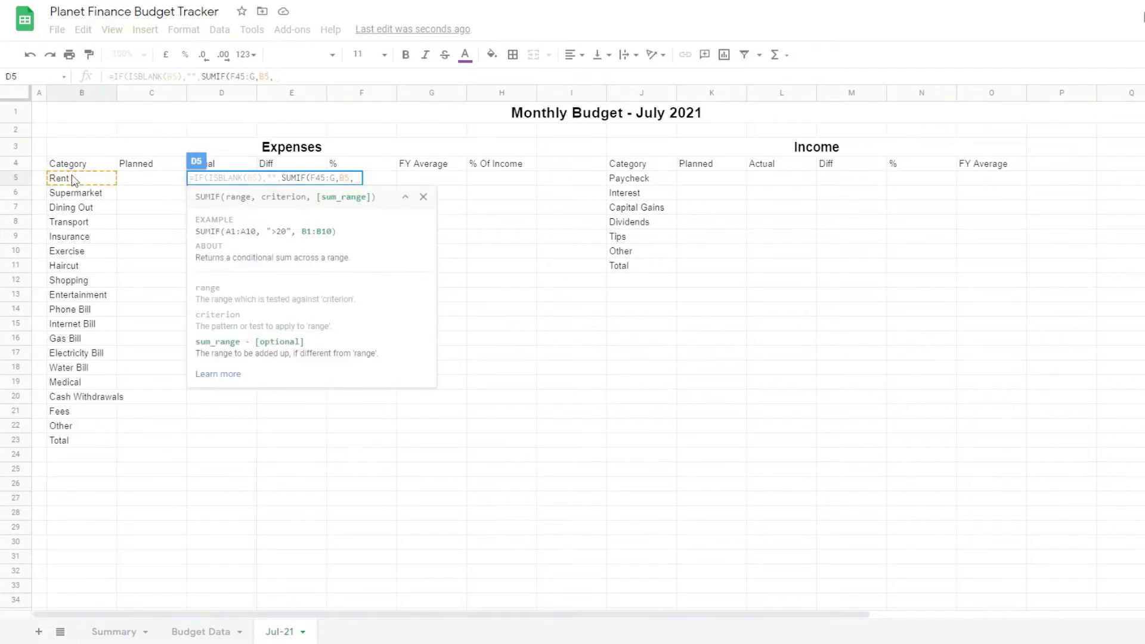
scroll(165, 439, down, 5)
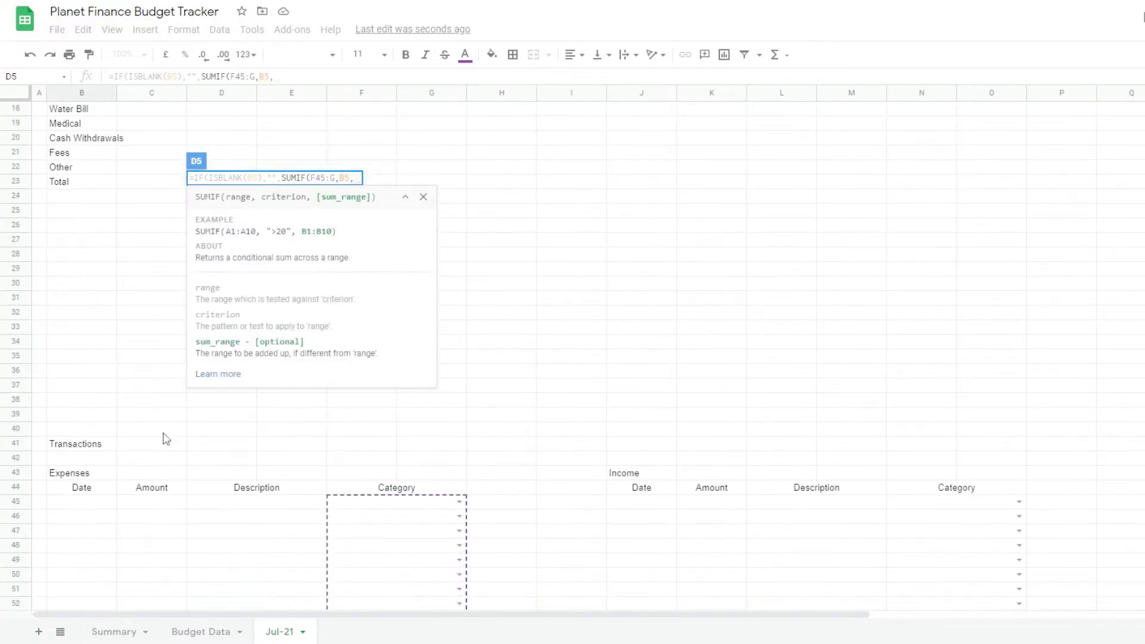
scroll(166, 439, down, 1)
drag(142, 464, 139, 587)
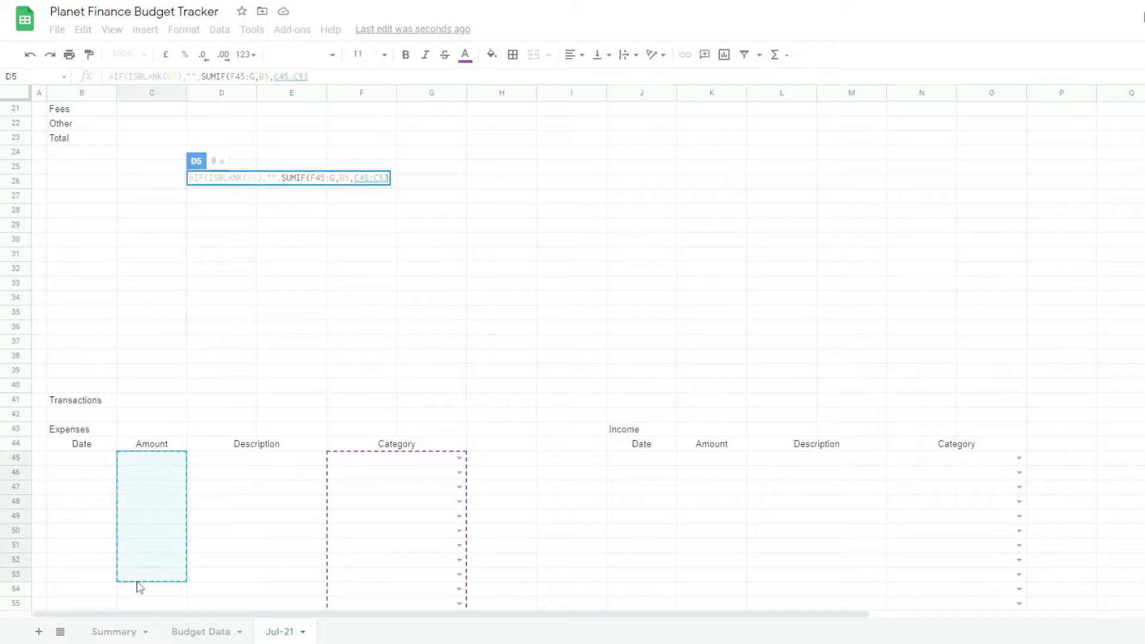
drag(139, 587, 141, 585)
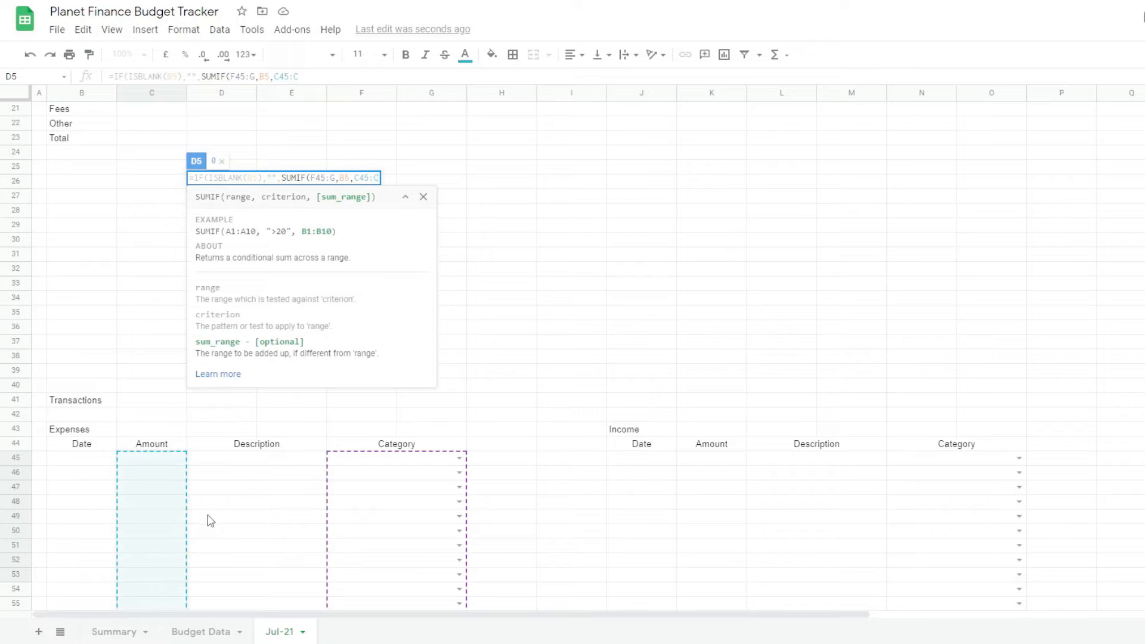
key(Return)
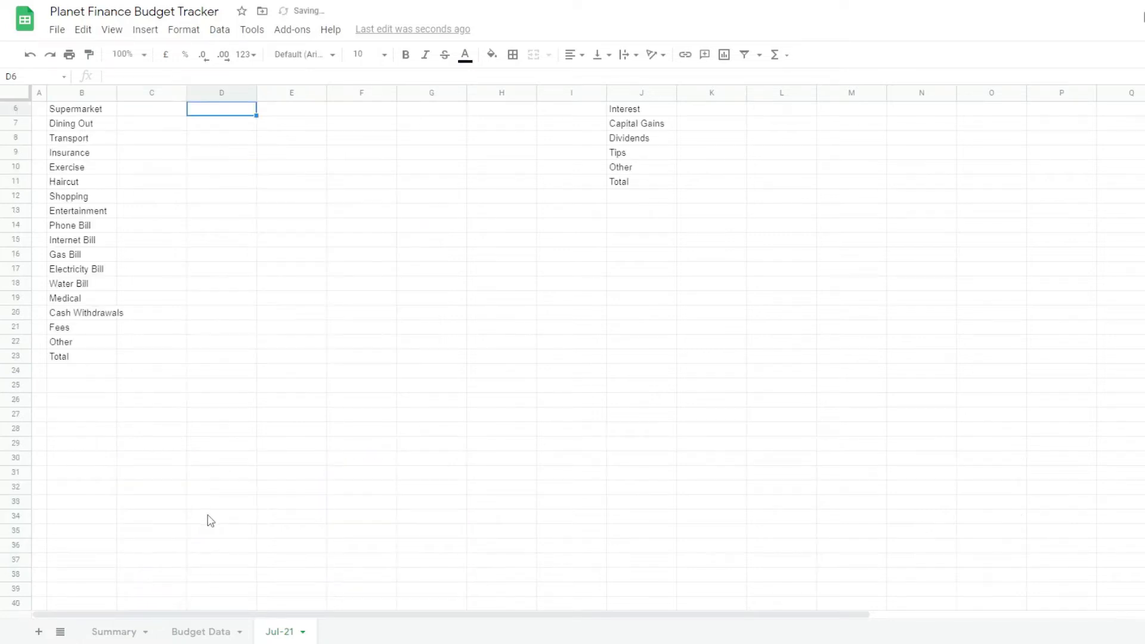
scroll(292, 327, up, 2)
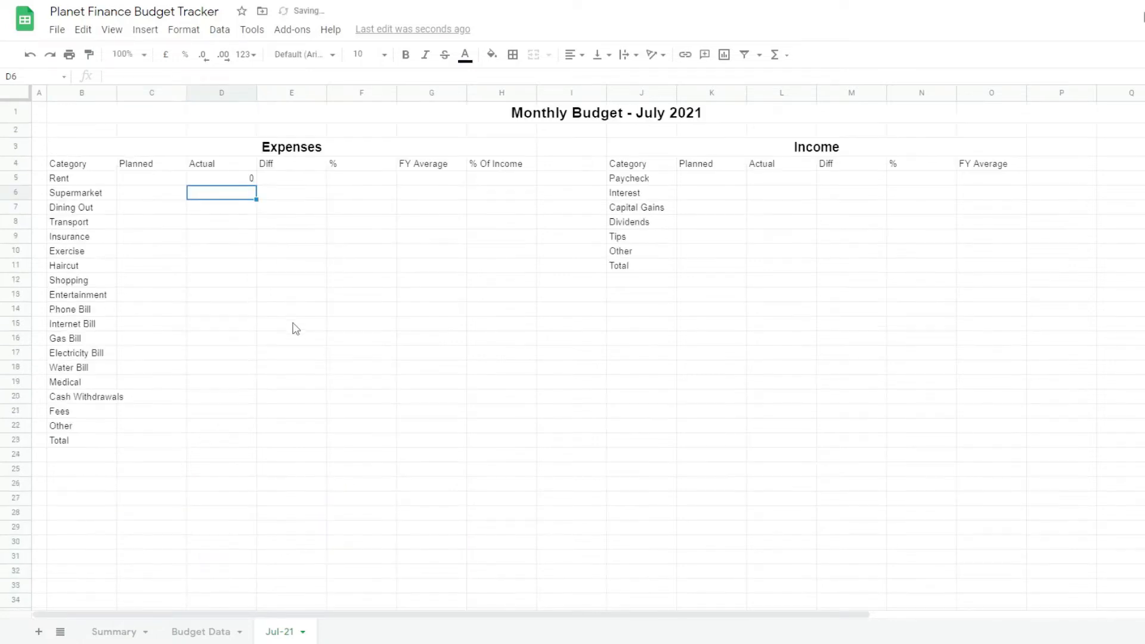
Step: Fill the D5 Actual formula down through D27
click(241, 181)
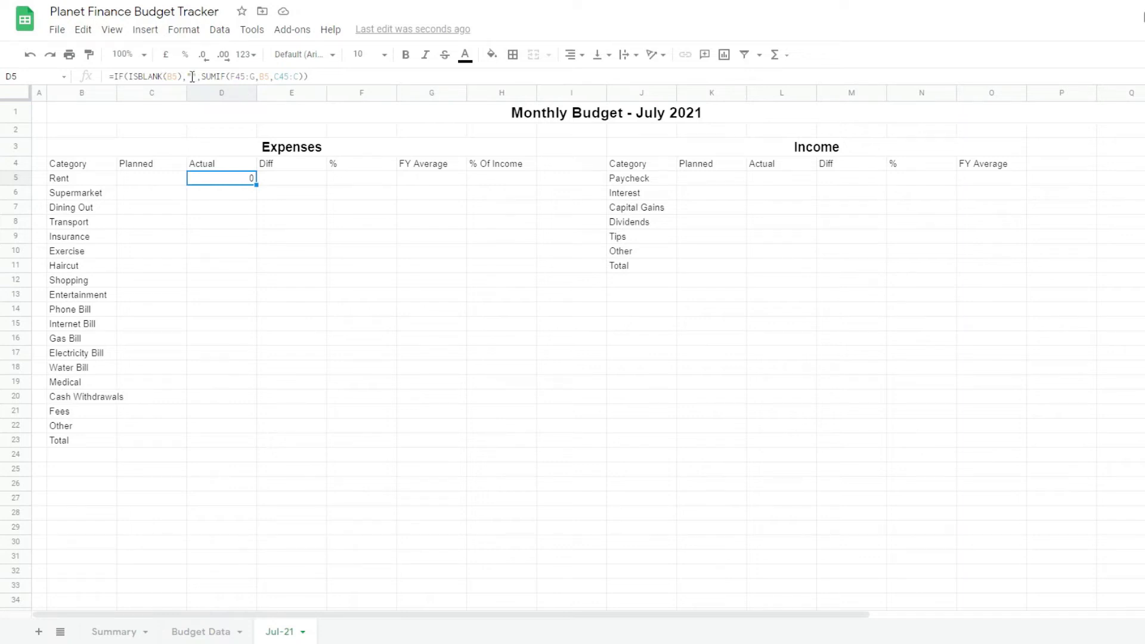
drag(256, 185, 244, 498)
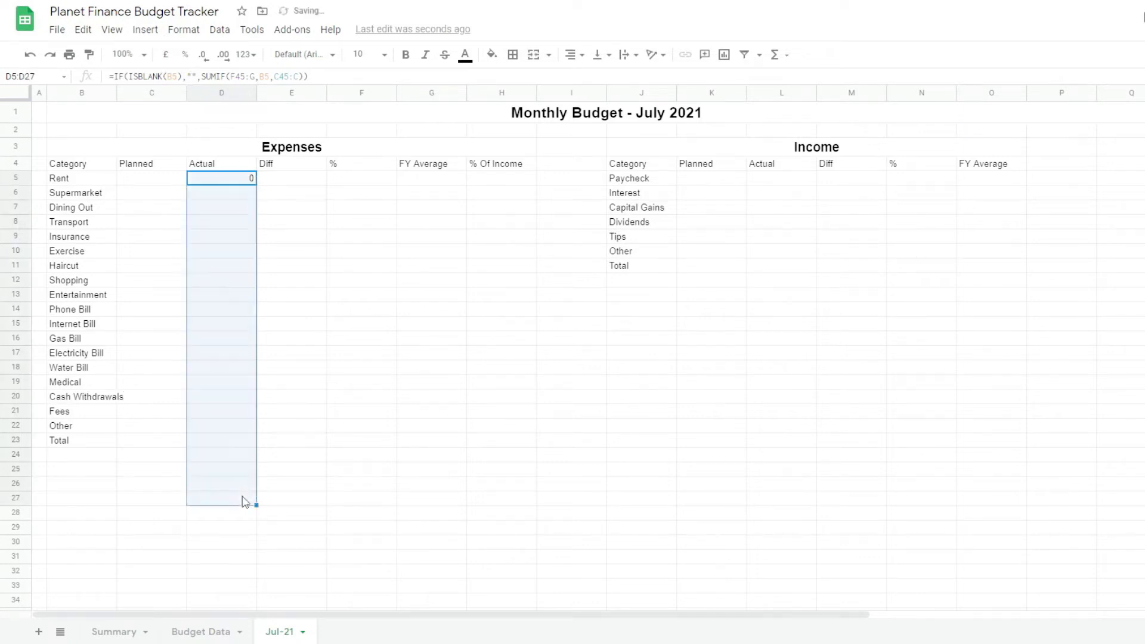
click(238, 459)
Step: Test the blank-category check by entering HELLO in B24 and inspecting D24, and undo the entry
click(80, 462)
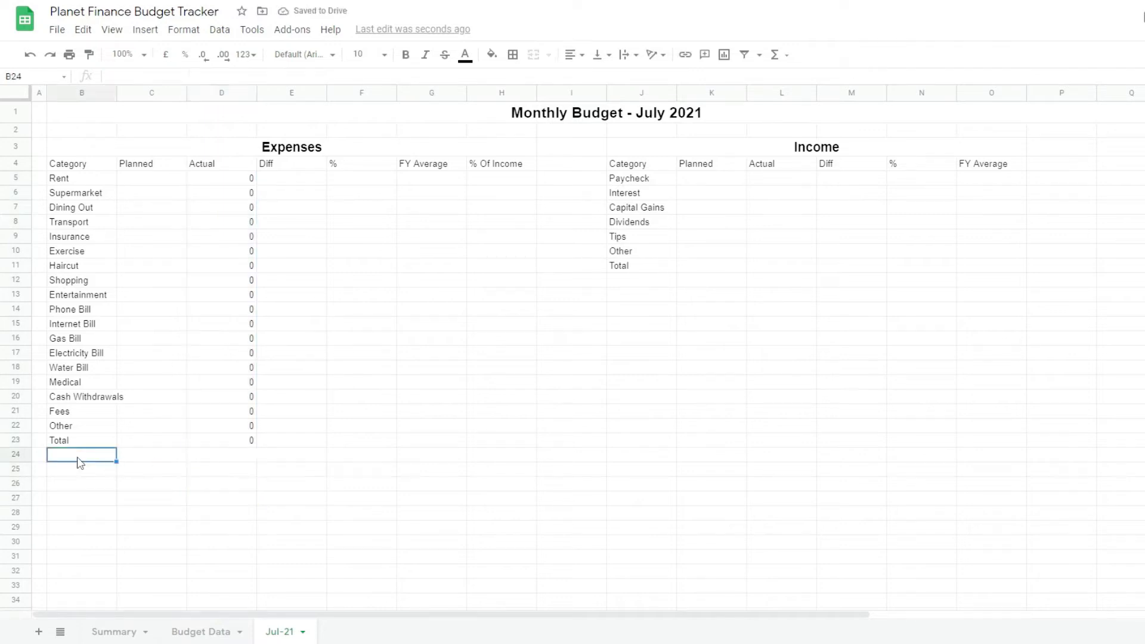
key(Down)
key(Up)
key(Up)
key(Down)
key(Down)
key(Down)
key(Up)
key(Up)
text(HELLO)
key(Return)
click(245, 459)
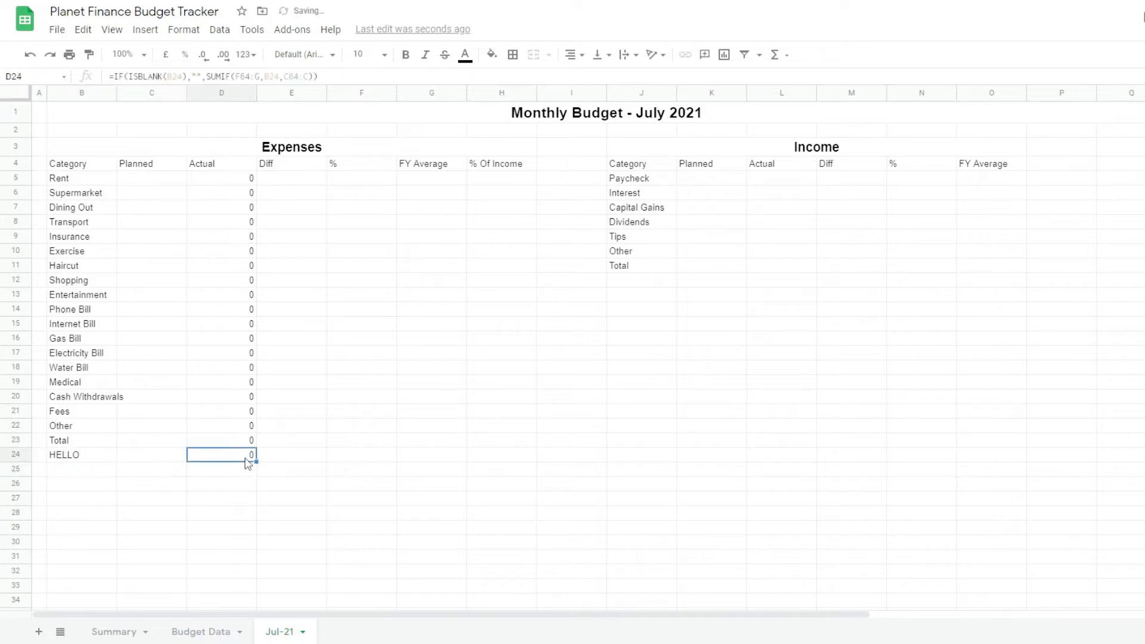
key(ctrl+z)
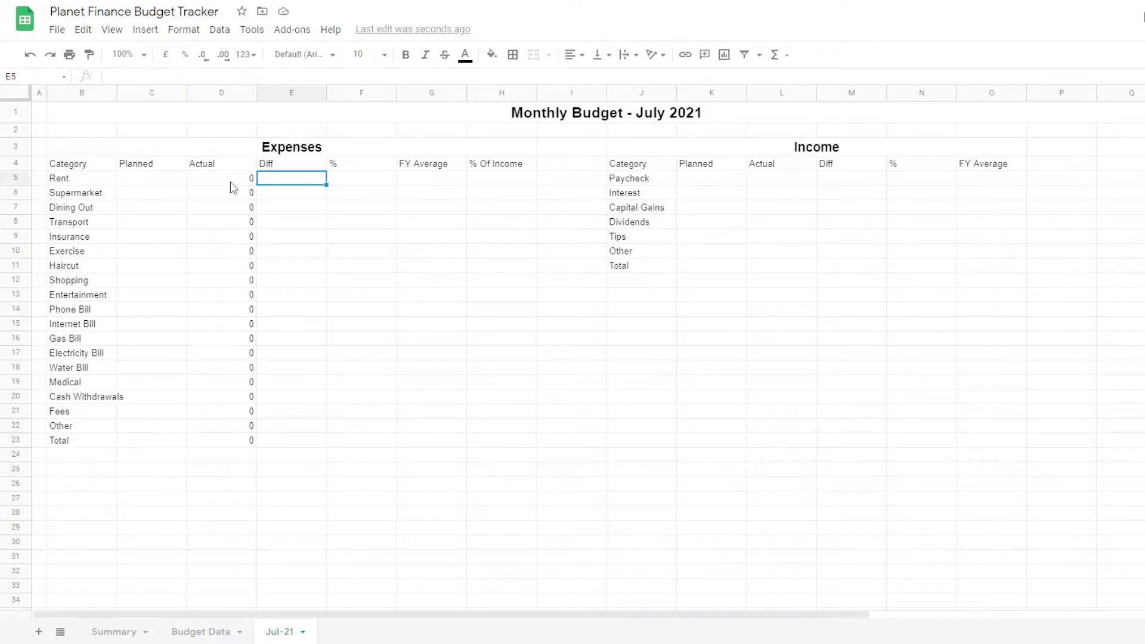
Step: Enter =IF(ISBLANK(B5),"",C5-D5) in the Rent Diff cell E5 and fill it down the expense rows
text(=IF(ISBLANK()
click(78, 179)
text(),"",)
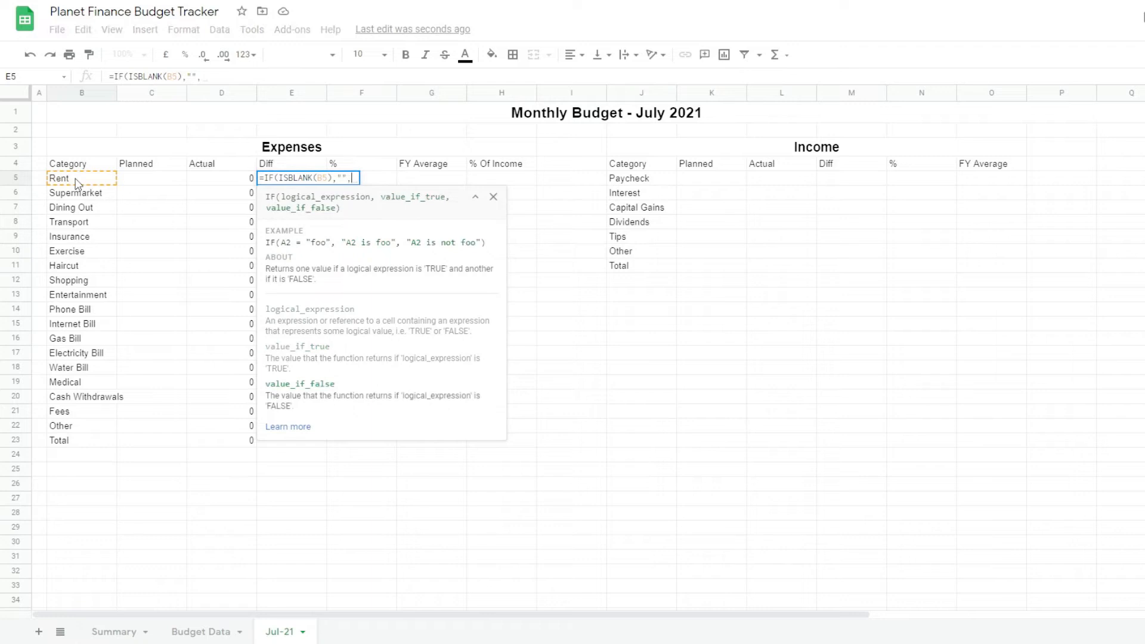
click(134, 179)
text(-)
click(232, 182)
key(Return)
click(287, 180)
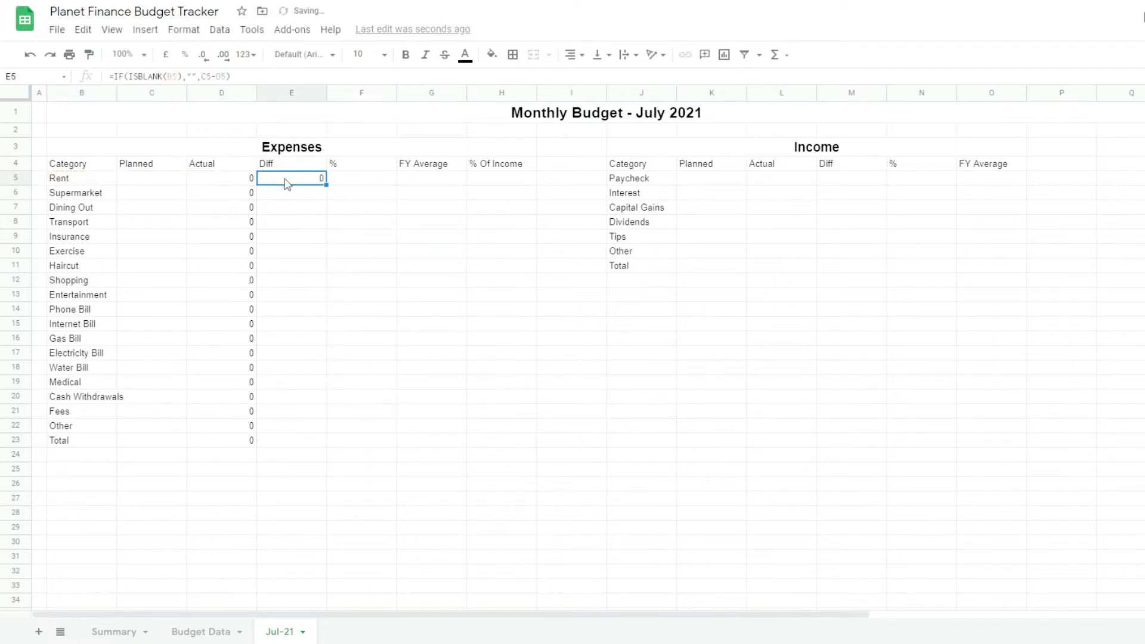
drag(326, 187, 319, 442)
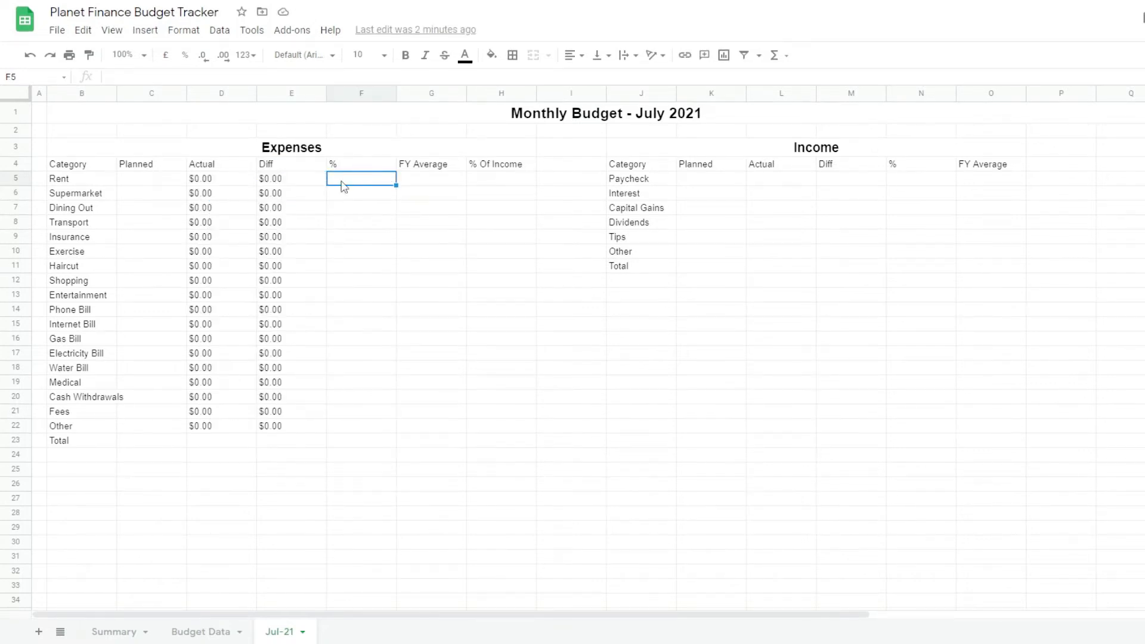
Step: Enter =IFERROR((IF(ISBLANK(B5),"",D5/$D$23))) in the Rent % cell F5 of the Expenses table
text(=IFERROR()
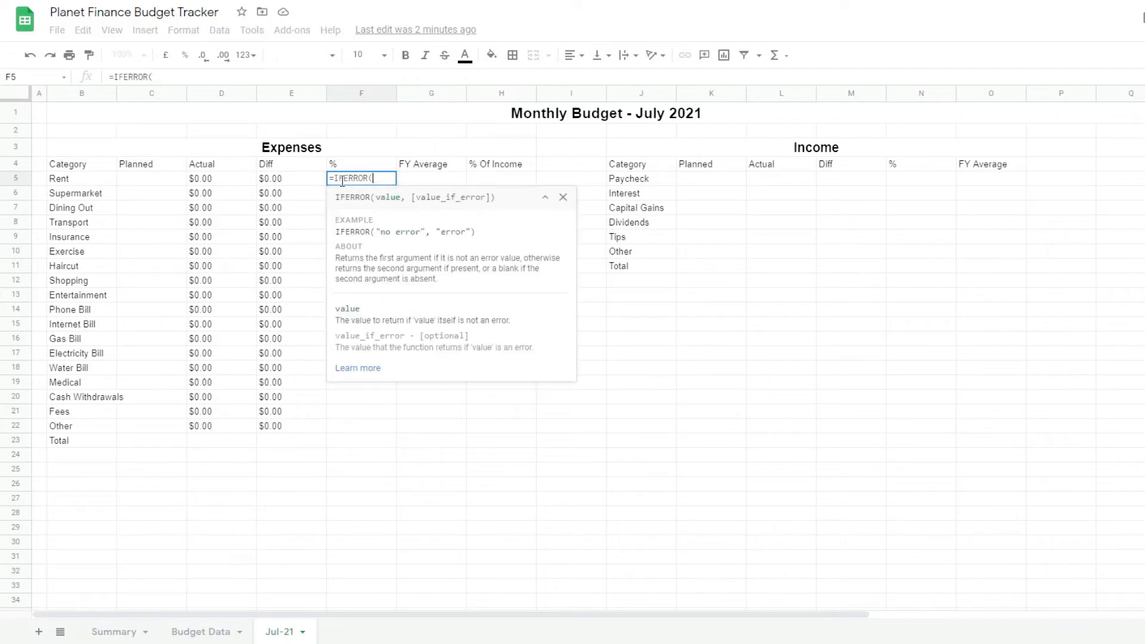
text((IF()
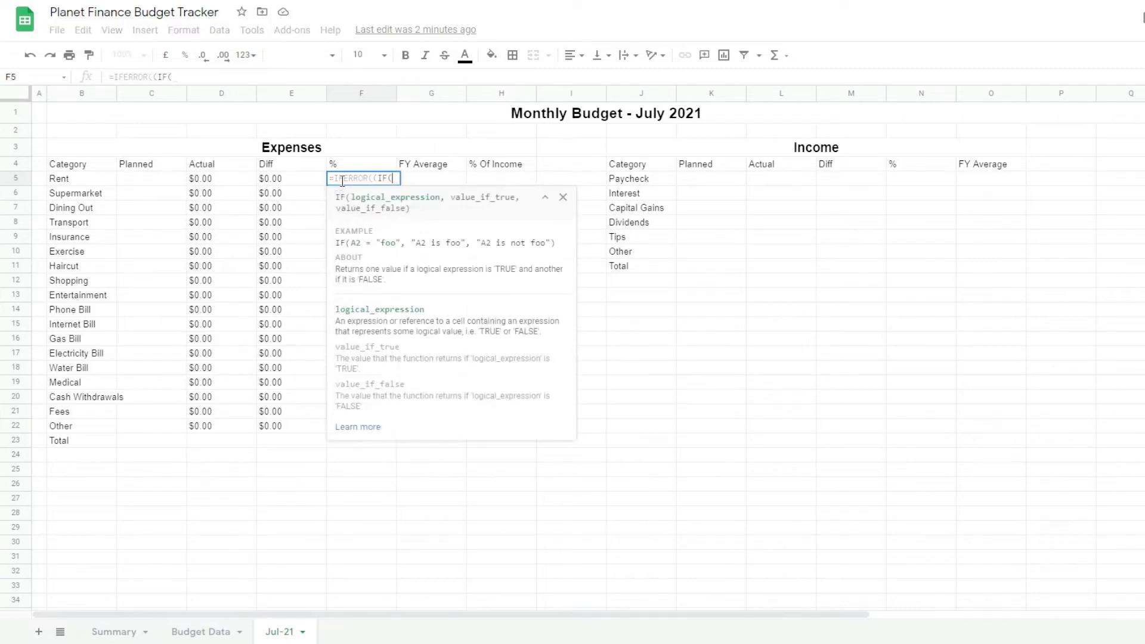
text(ISBLANK()
click(83, 181)
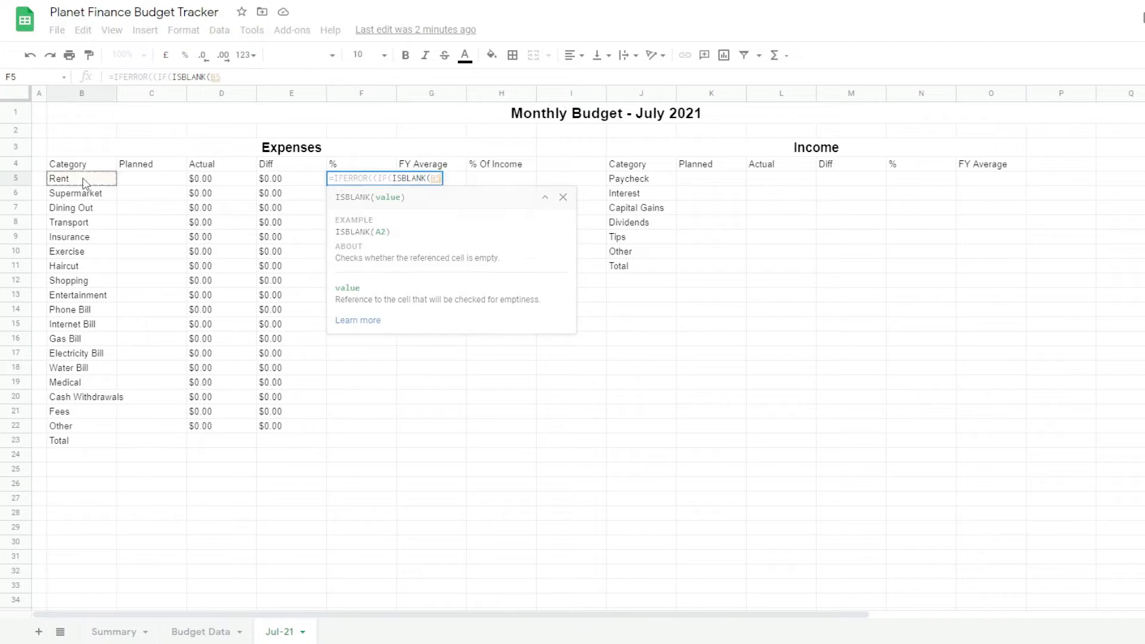
text(),"",)
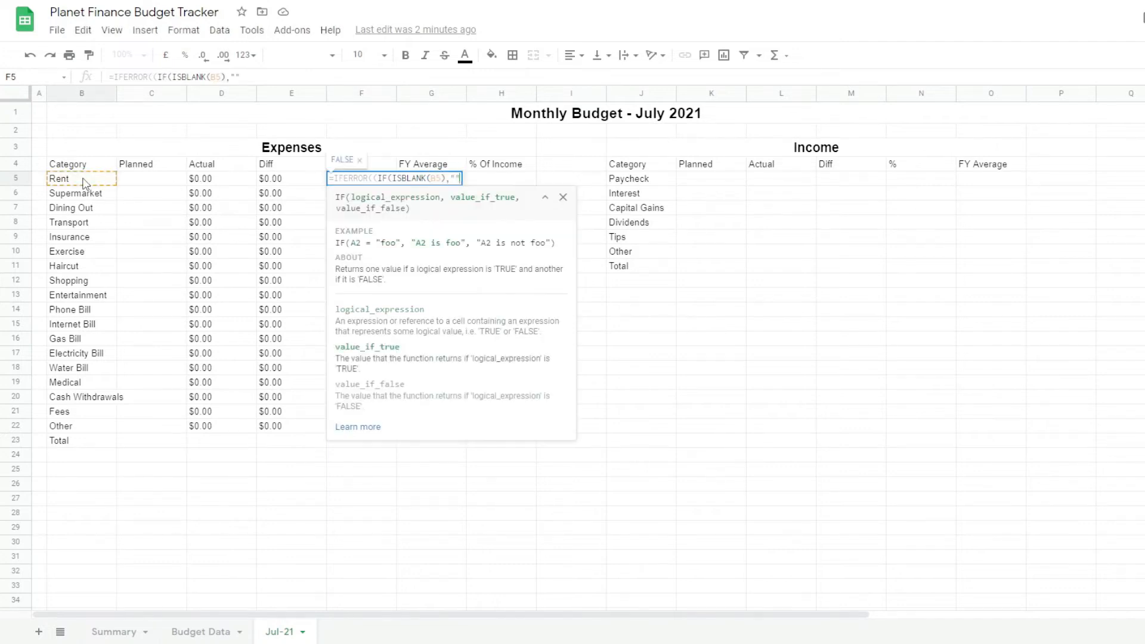
click(205, 179)
text(/)
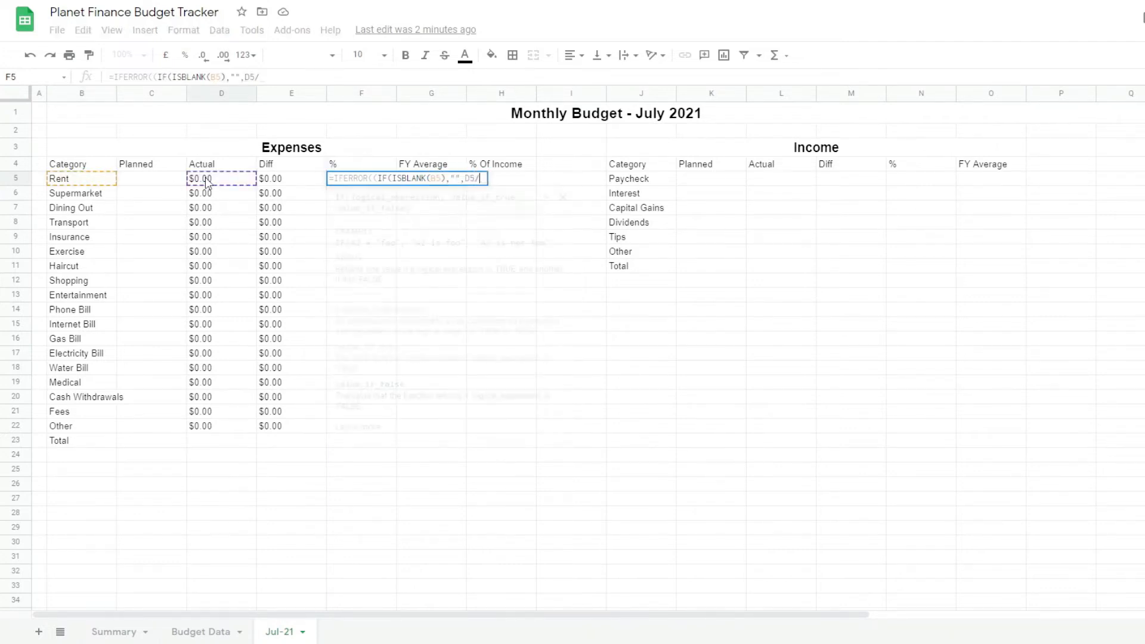
click(216, 444)
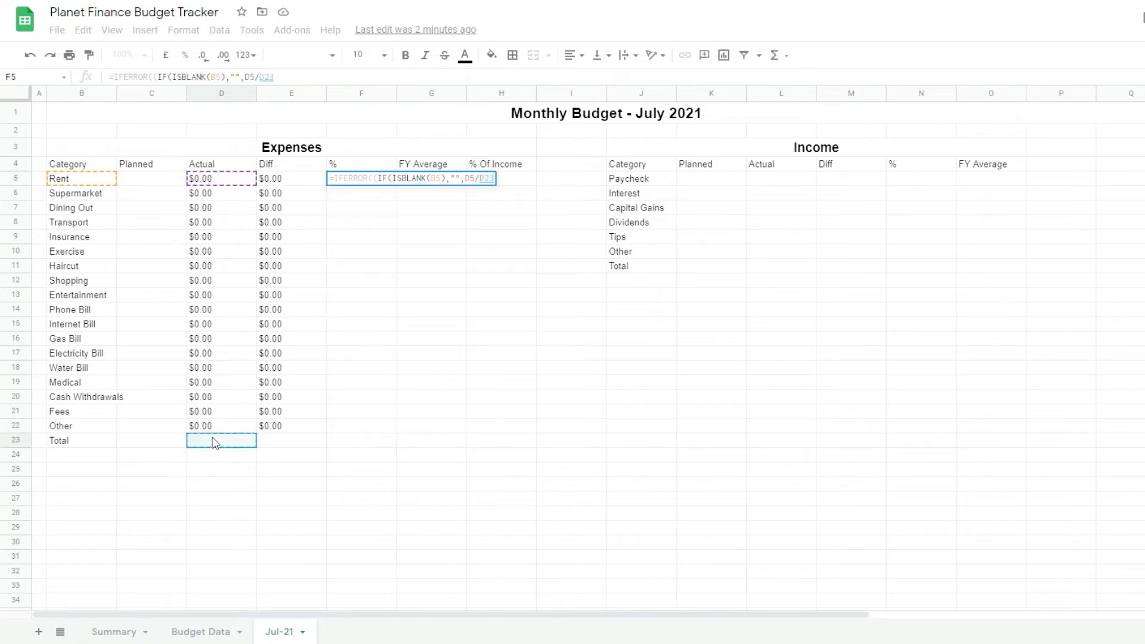
key(F4)
key(Return)
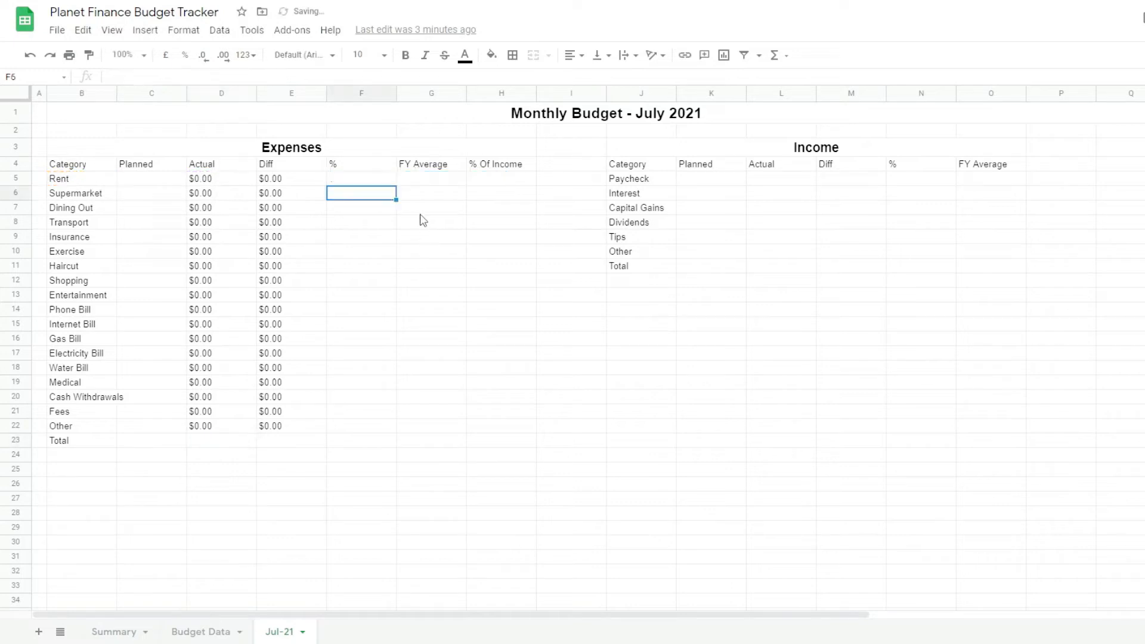
Step: Add an empty error-value argument to the F5 formula, making it =IFERROR((IF(ISBLANK(B5),"",D5/$D$23),))
click(379, 180)
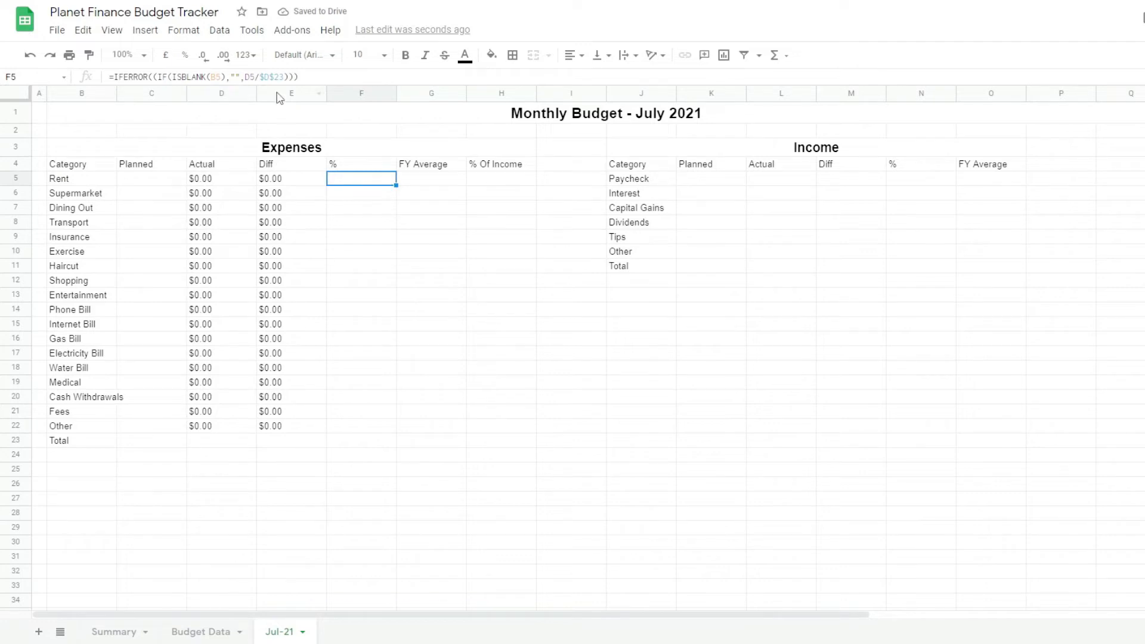
double_click(359, 179)
key(BackSpace)
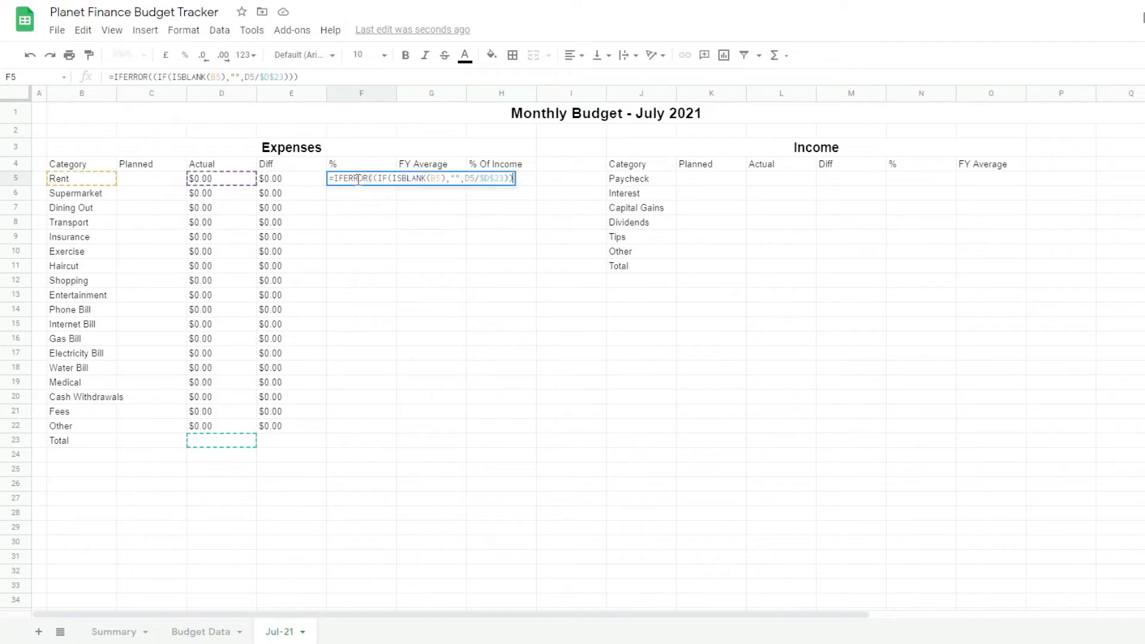
key(BackSpace)
text(,)))
key(Return)
click(362, 182)
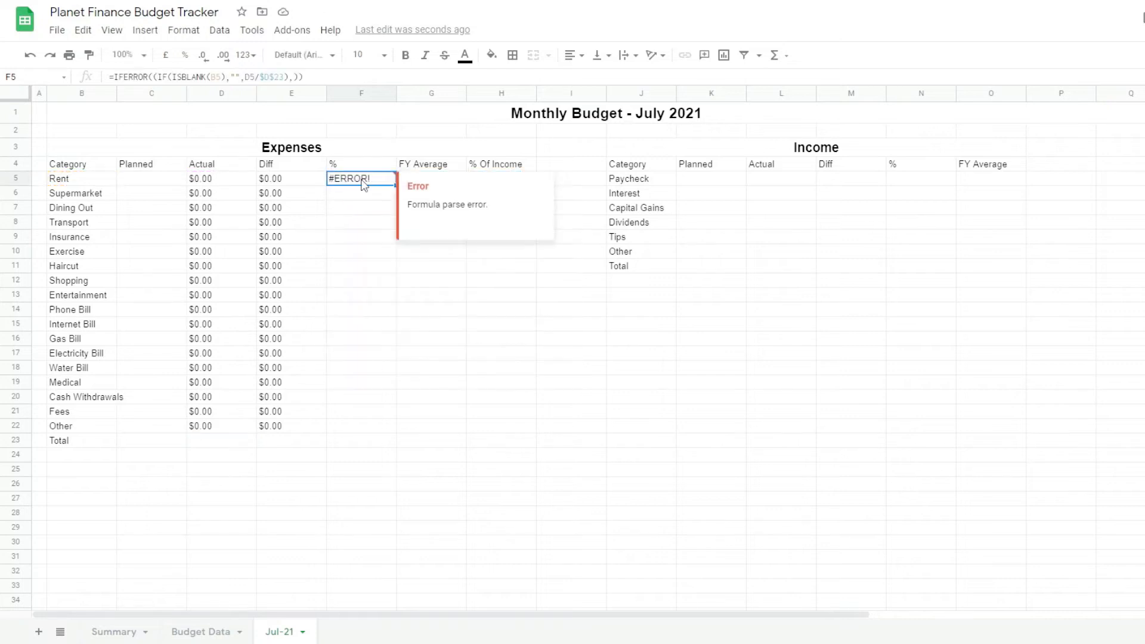
Step: Remove the extra parentheses so F5 reads =IFERROR(IF(ISBLANK(B5),"",D5/$D$23),) and fill it down through F22
double_click(364, 181)
click(377, 179)
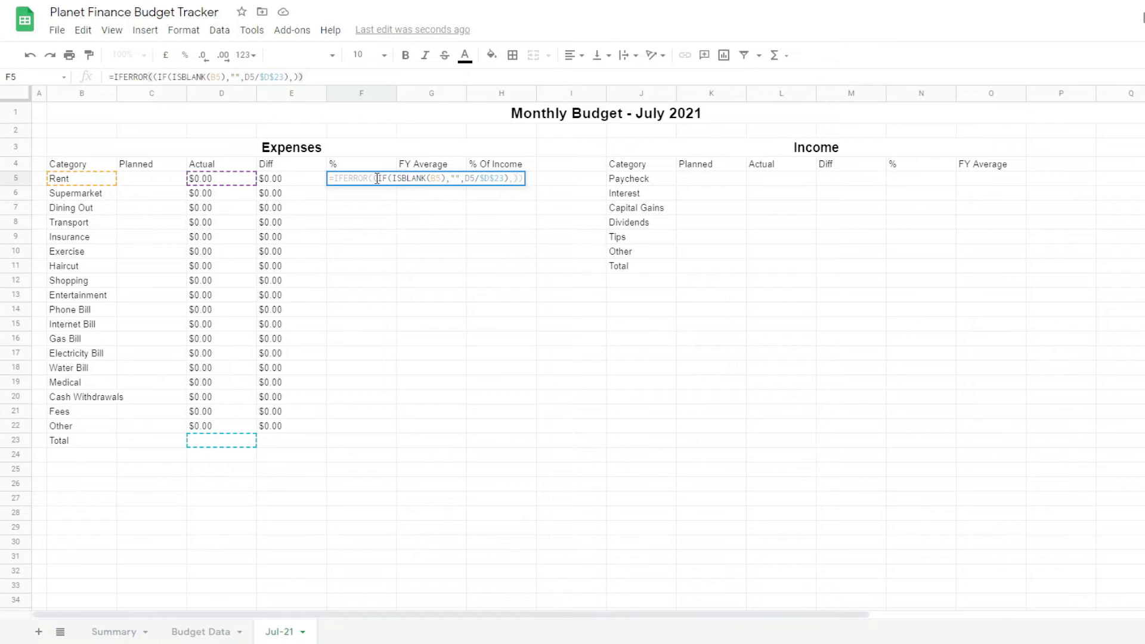
key(BackSpace)
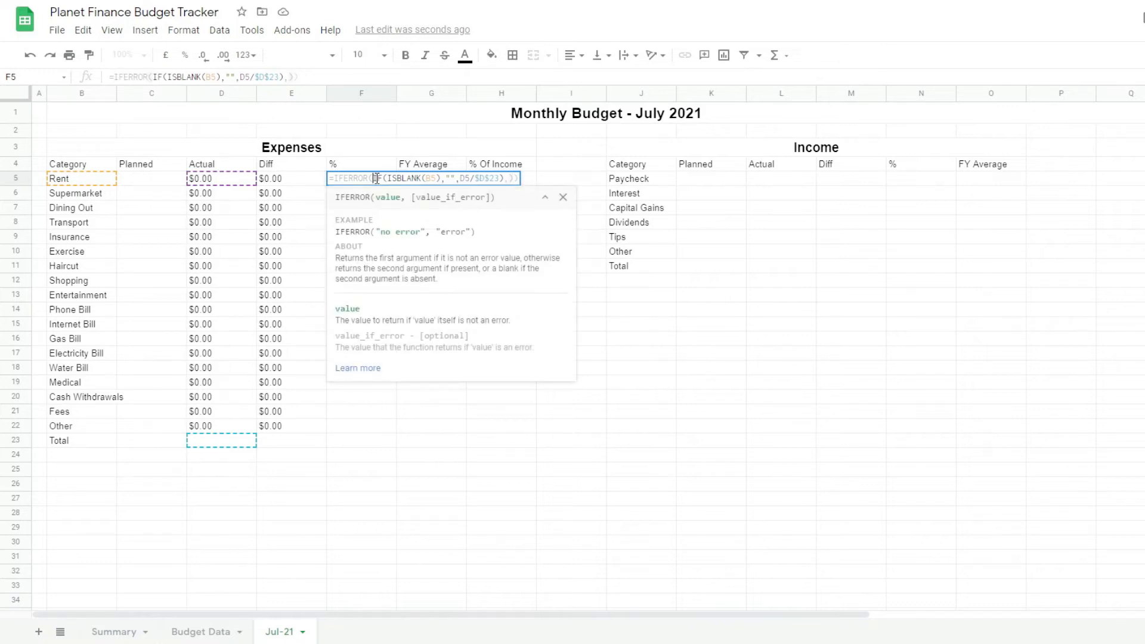
click(518, 179)
key(BackSpace)
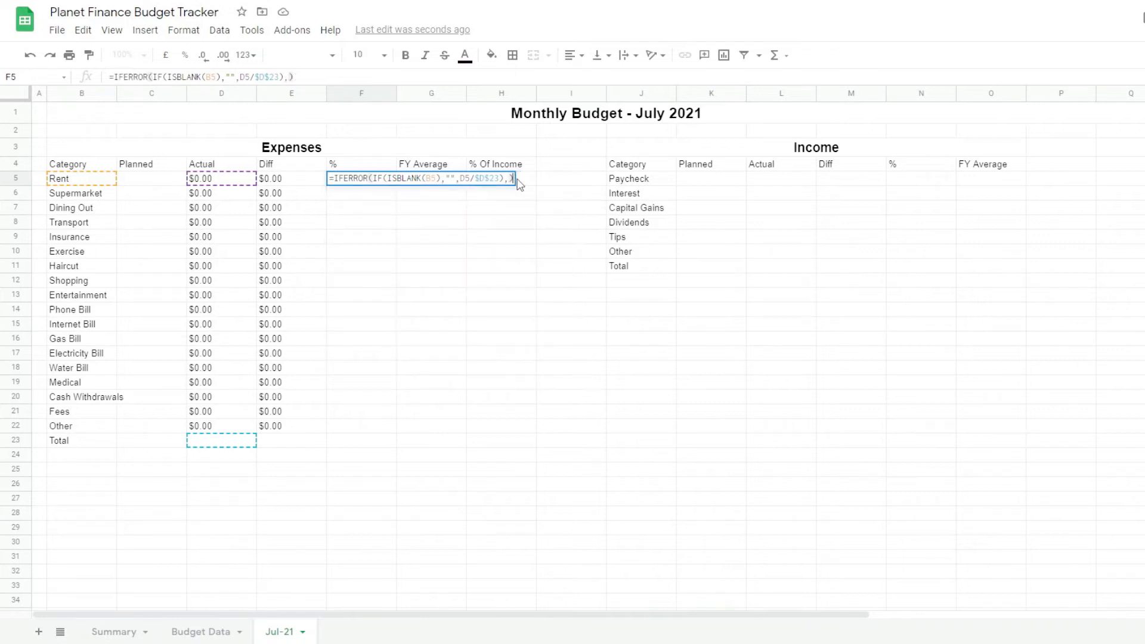
key(Return)
click(382, 183)
drag(396, 184, 383, 427)
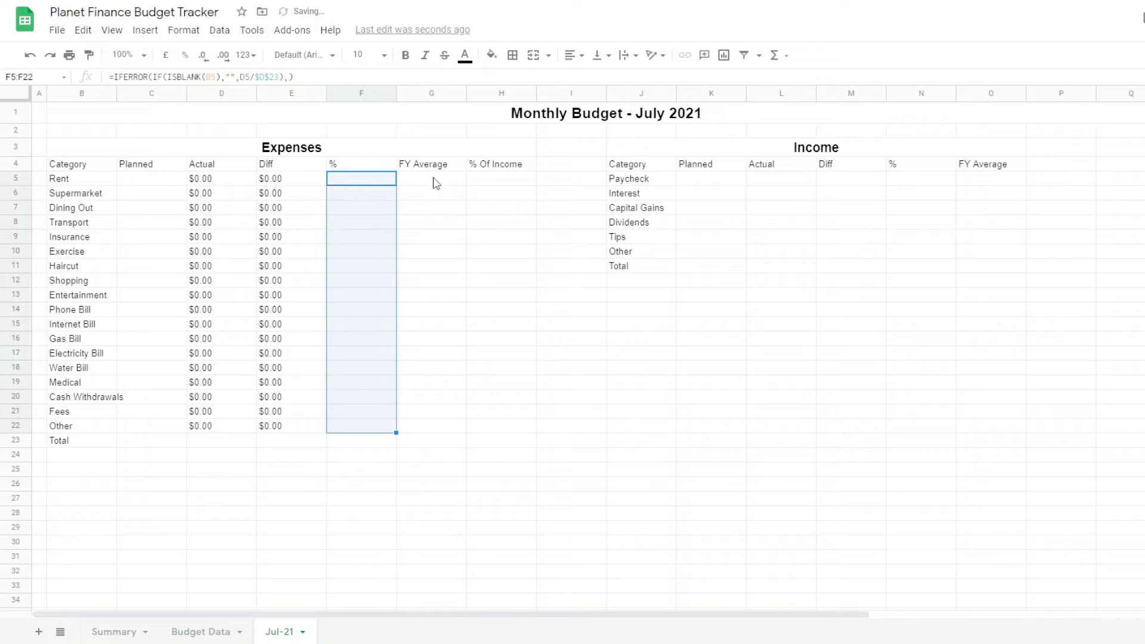
Step: Enter an AVERAGE of D5 in the FY Average cell G5, auto-fill it down the expense rows, and clear the Total cell G23
click(434, 182)
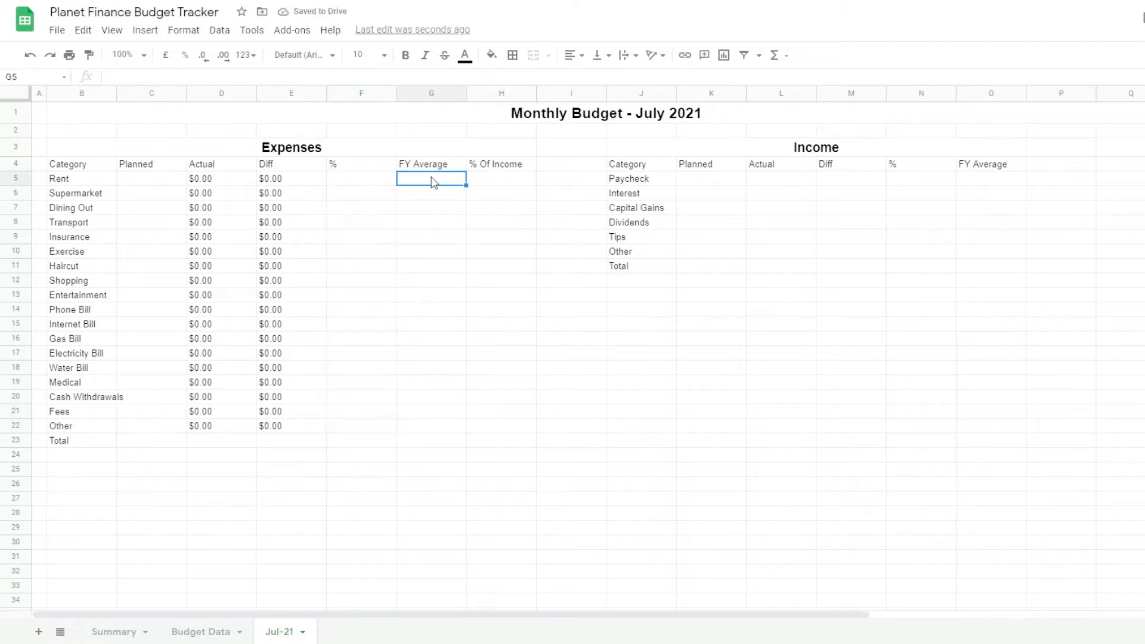
text(=)
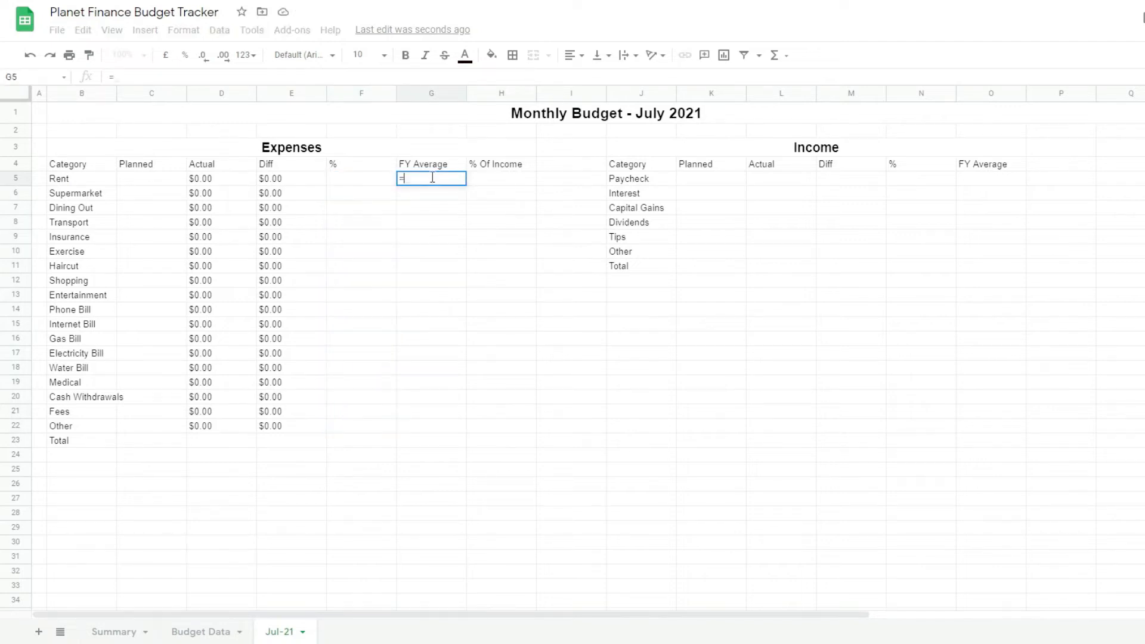
text(average)
key(Tab)
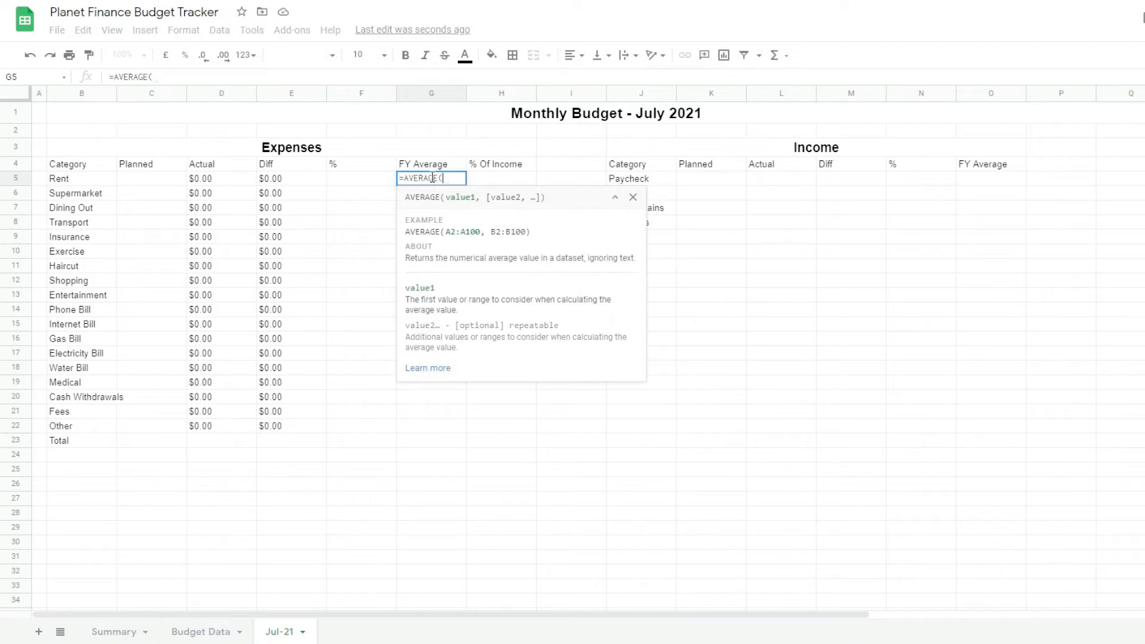
click(223, 183)
key(Return)
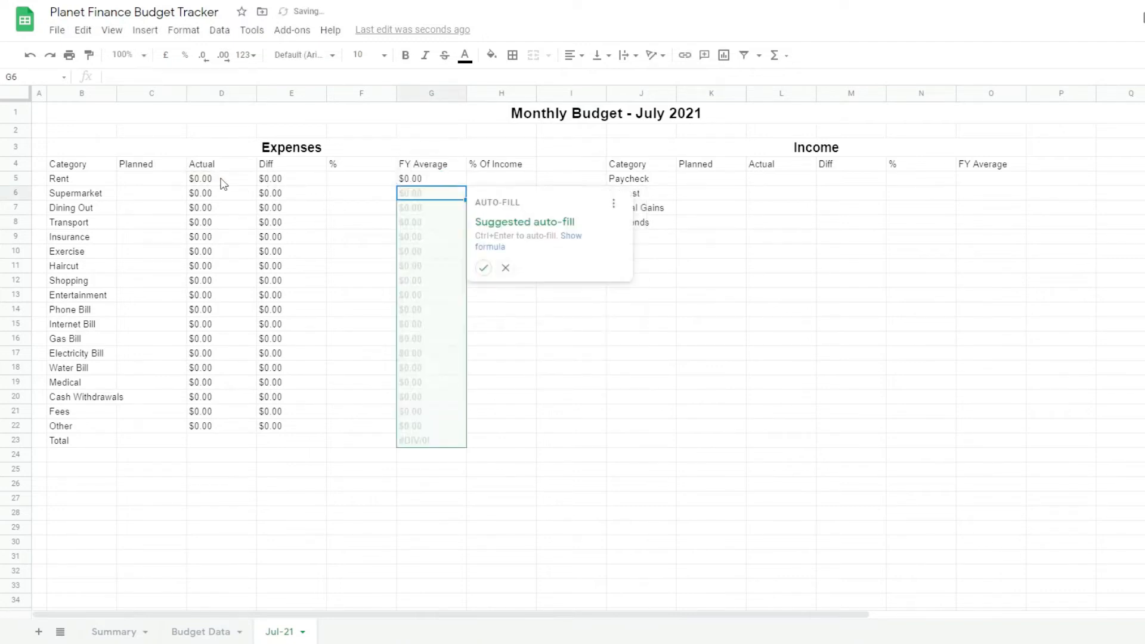
click(484, 269)
click(417, 441)
key(Delete)
Step: Begin the Rent % Of Income formula in H5 with IFERROR and an ISBLANK check on B5 returning ""
click(500, 186)
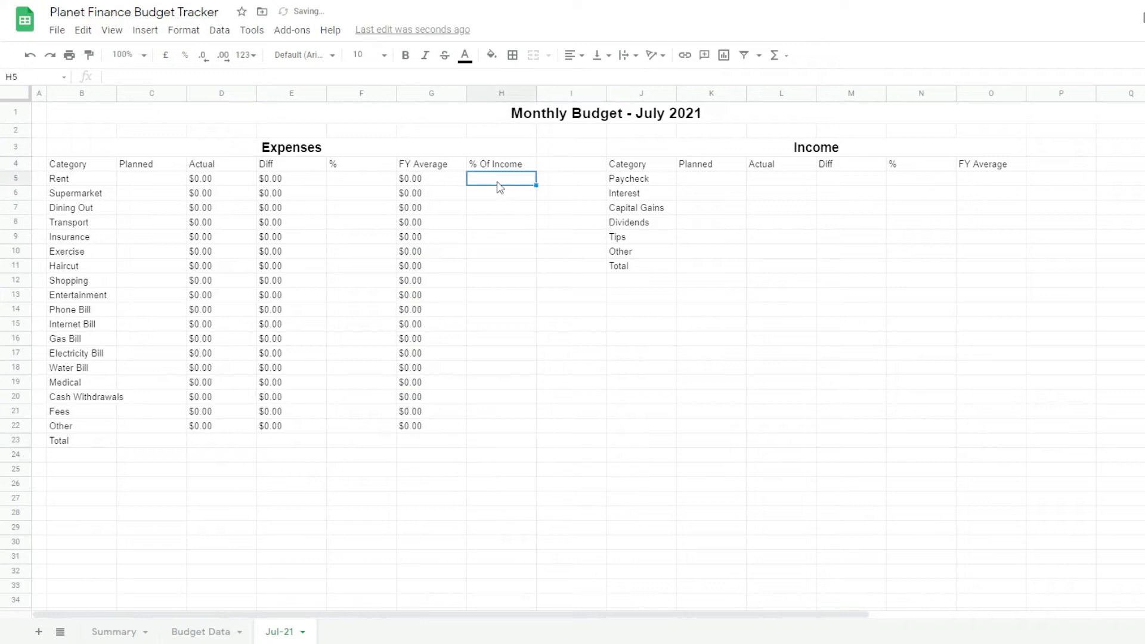
text(=IFERROR()
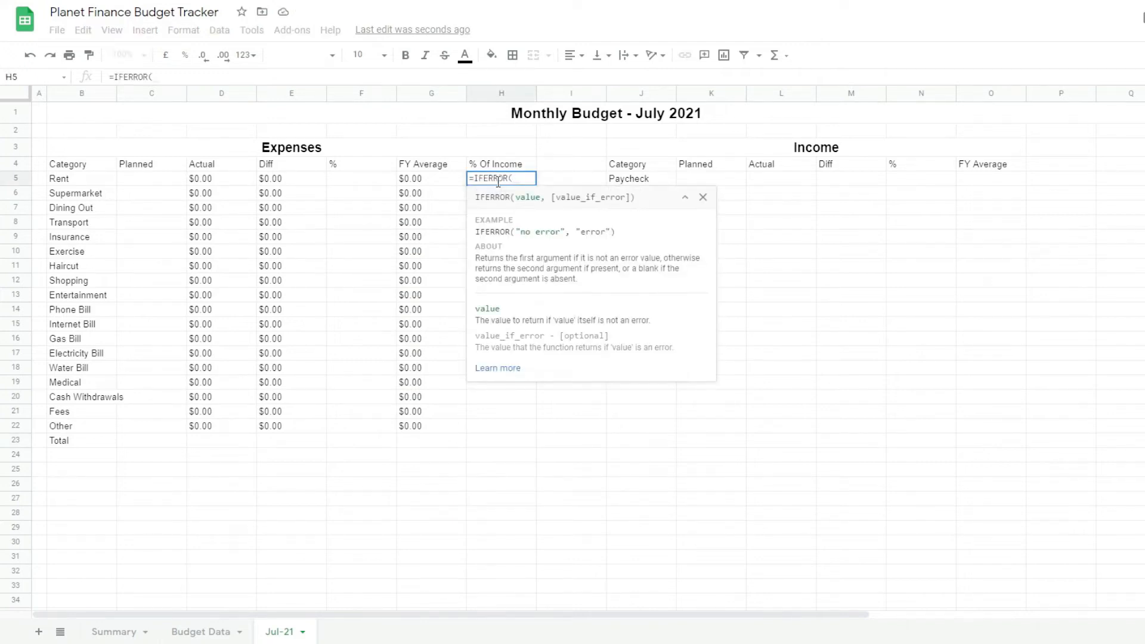
text(IF(ISB)
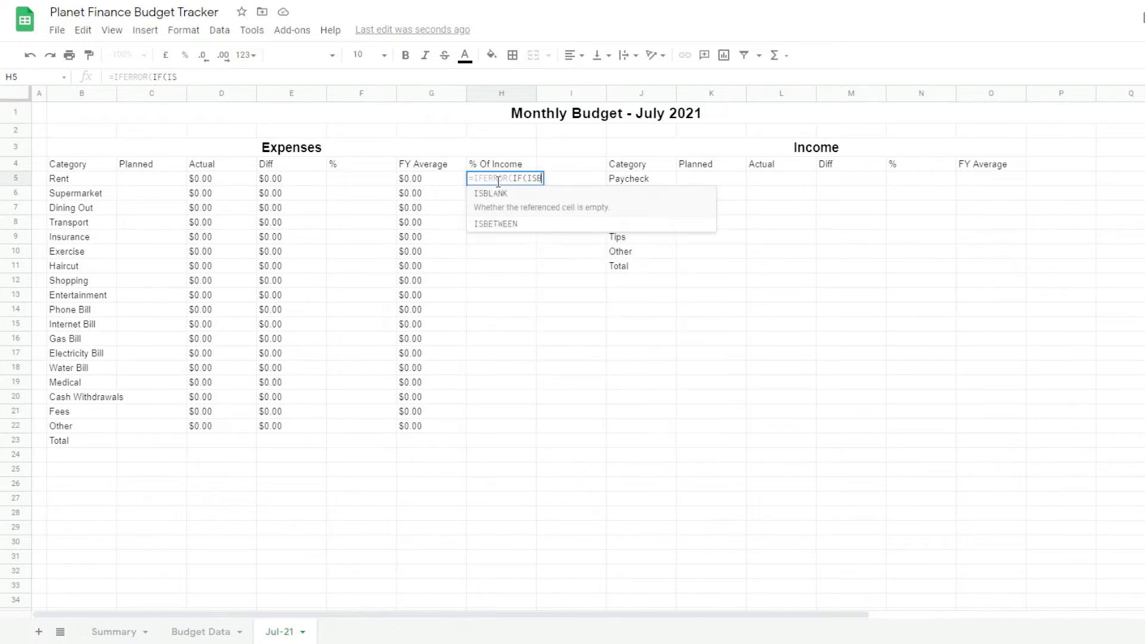
text(LANK()
click(82, 180)
text(),")
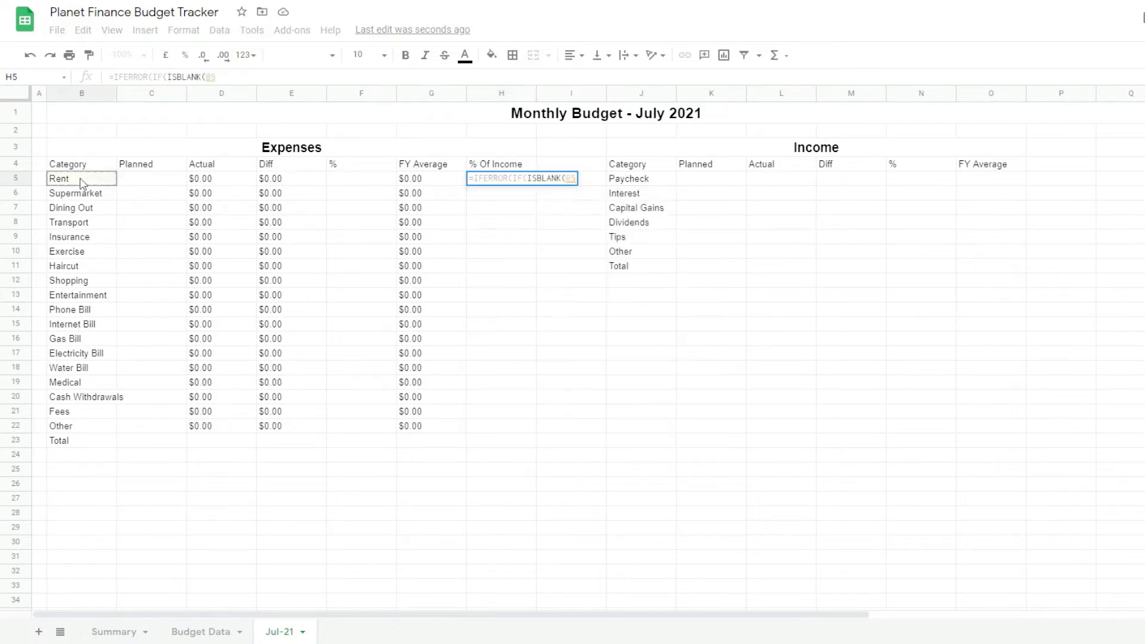
text(",)
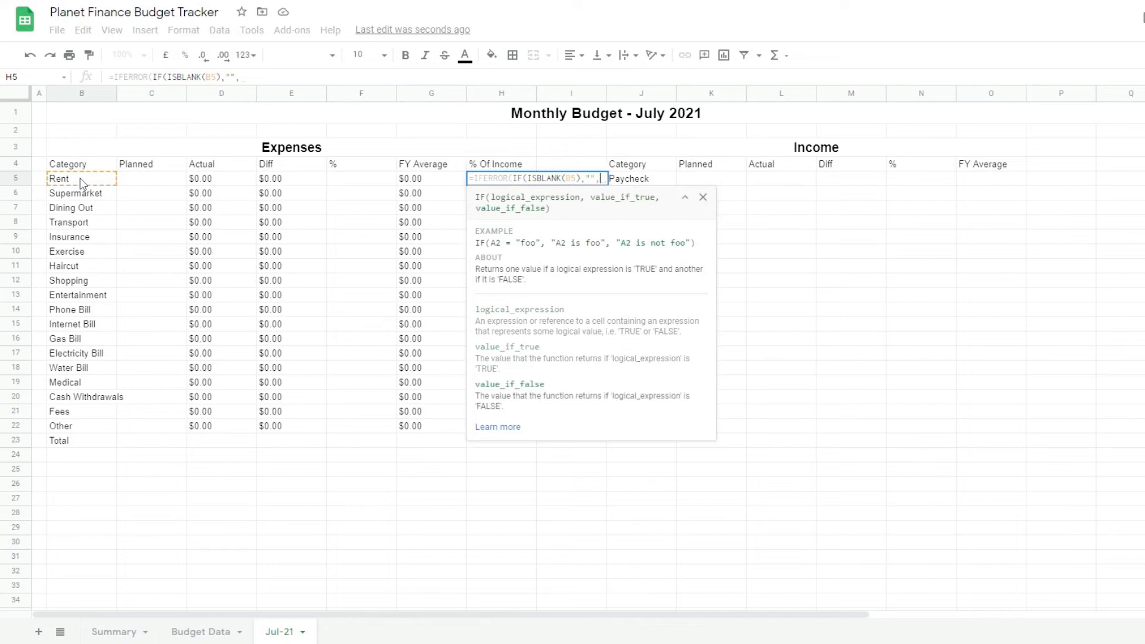
Step: Complete the H5 formula with D5/$L$11 and "" as the error value, and fill it down through H22
click(245, 180)
text(/)
click(764, 266)
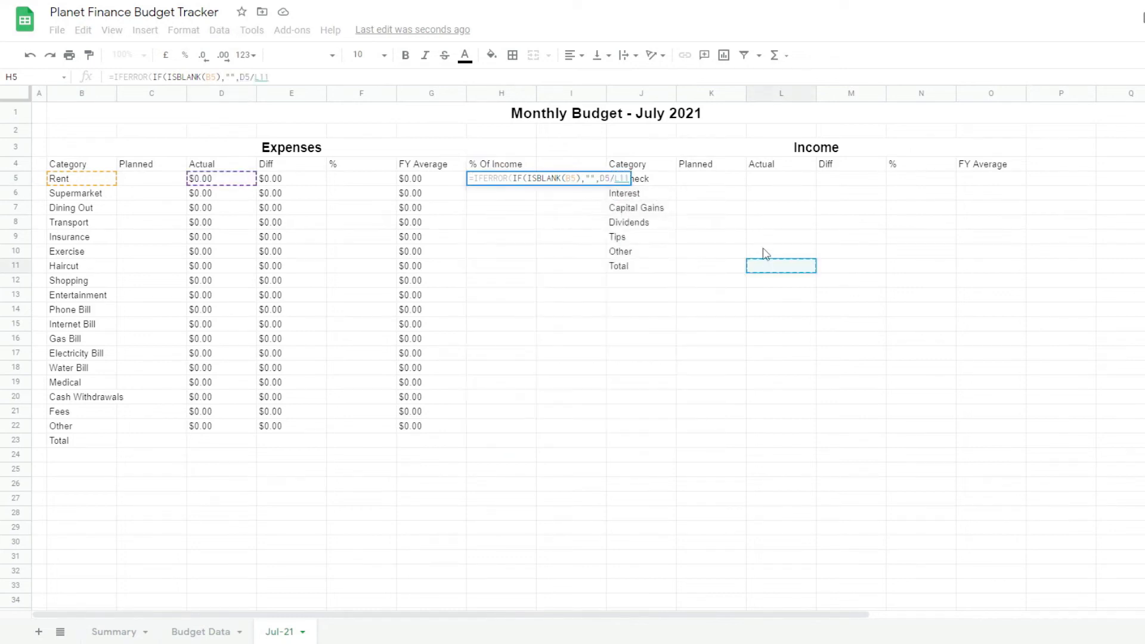
key(F4)
text(),)
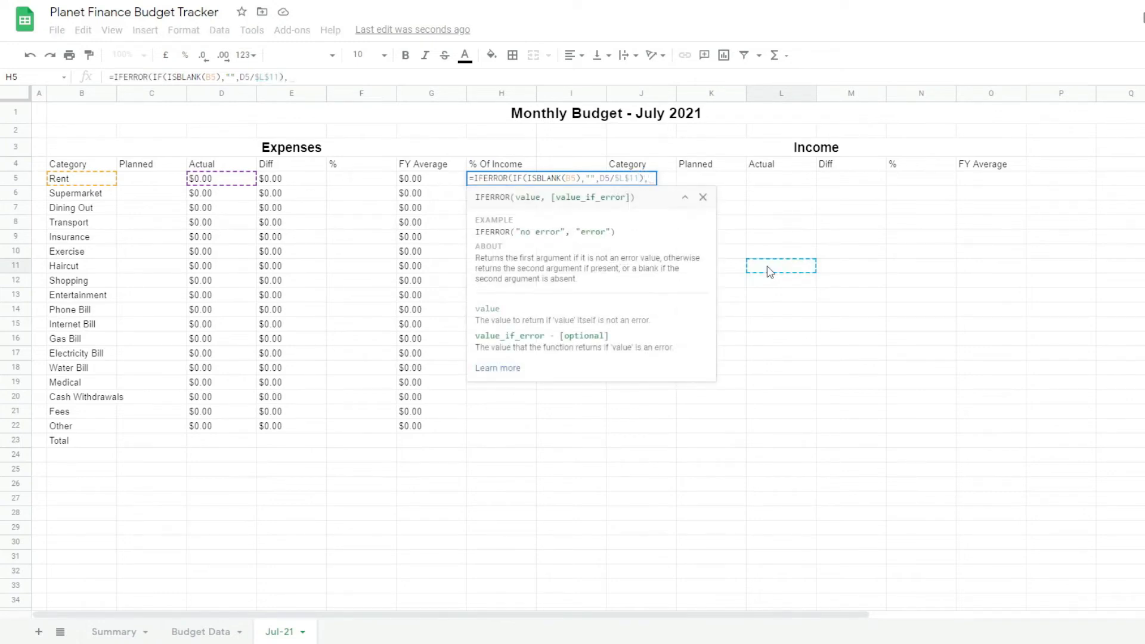
text("")
text())
key(Return)
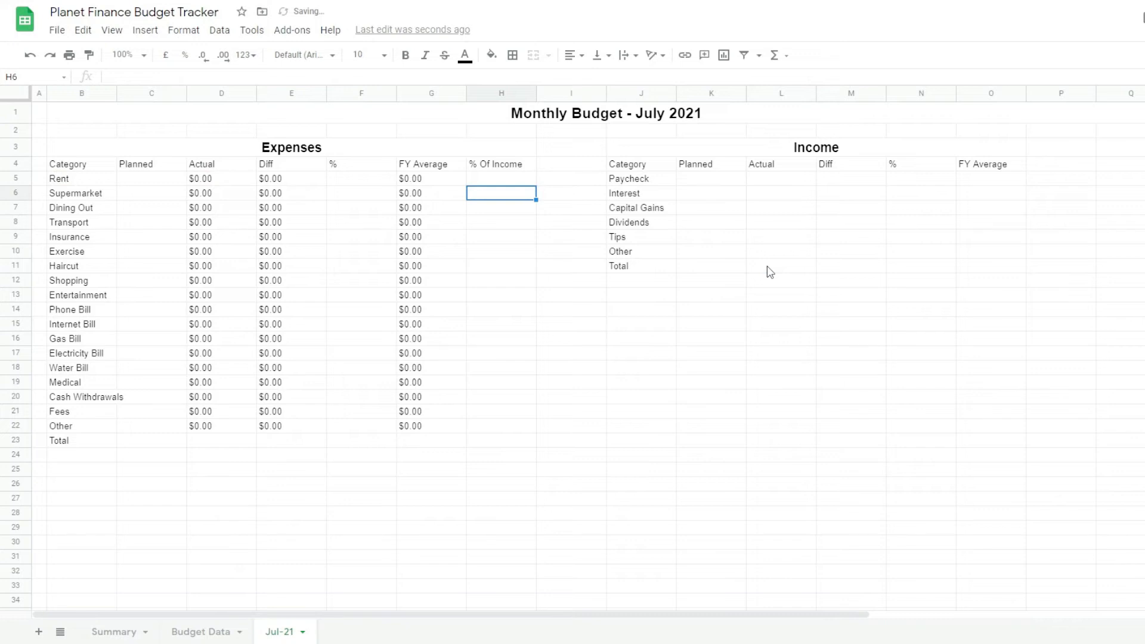
click(512, 180)
drag(536, 185, 512, 427)
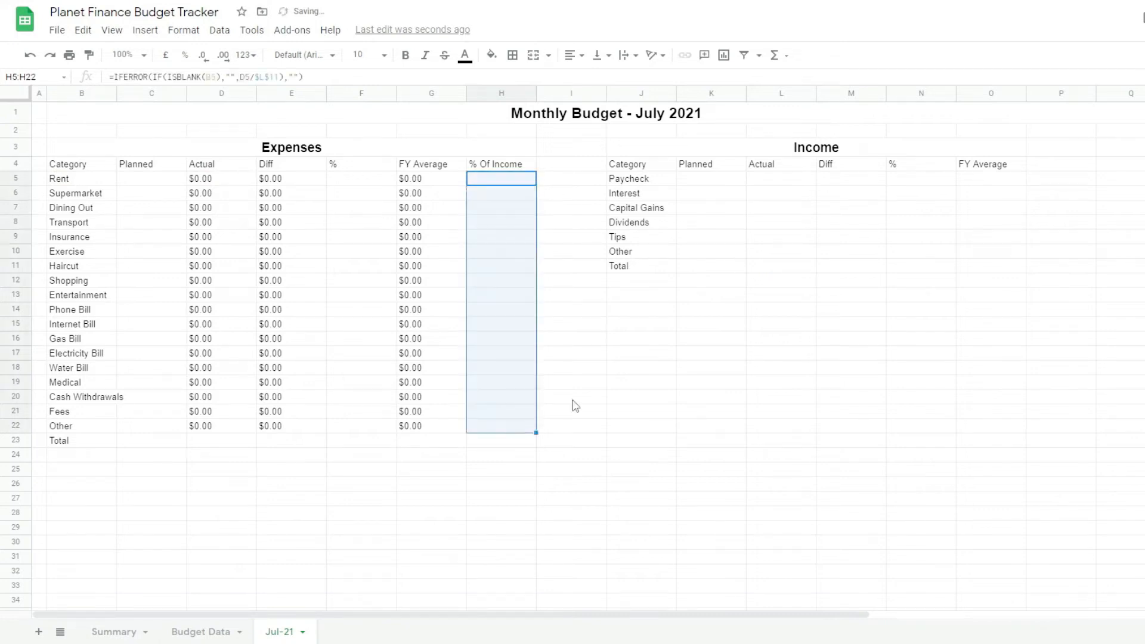
Step: Give the Expenses table B3:H23 an outer border and centre its contents horizontally
click(595, 334)
drag(371, 154, 342, 447)
click(514, 56)
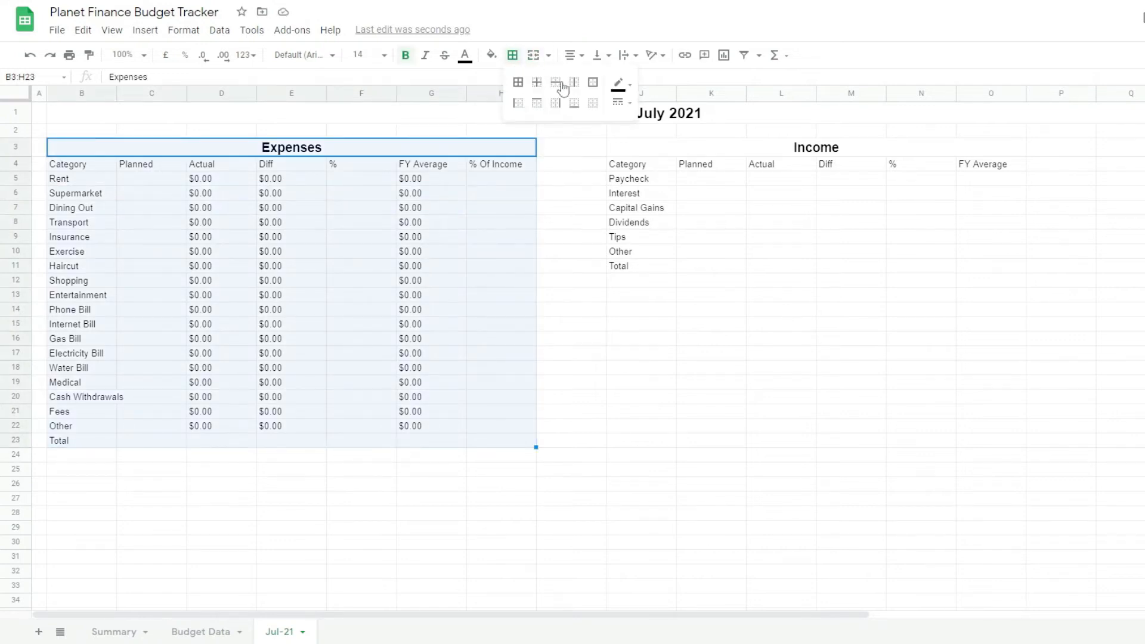
click(593, 84)
click(569, 55)
click(569, 55)
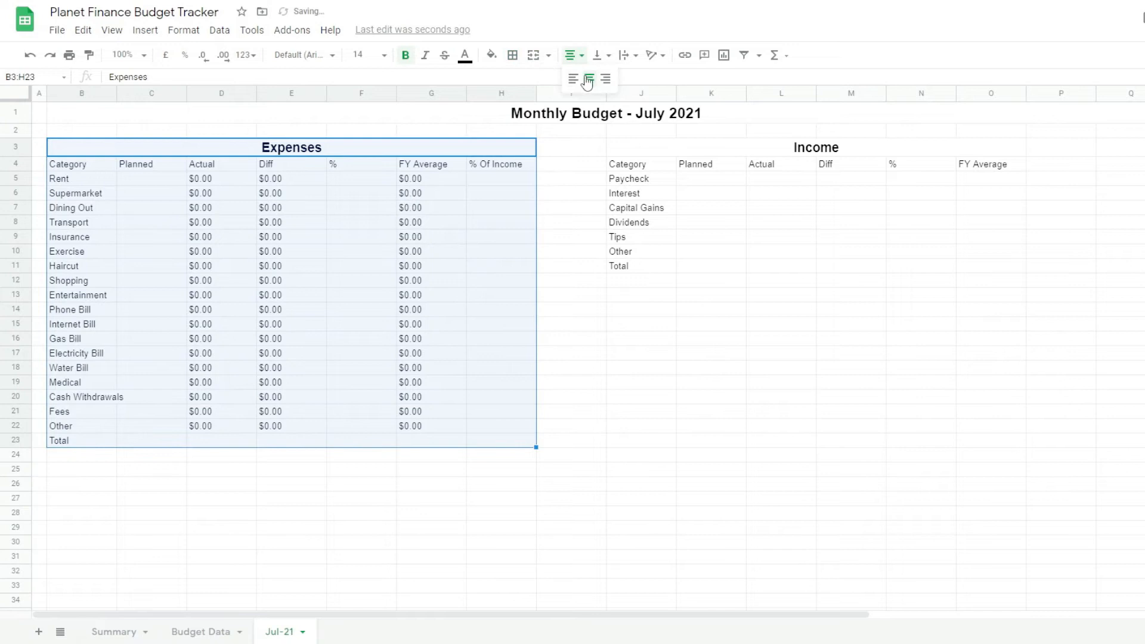
click(591, 77)
click(161, 196)
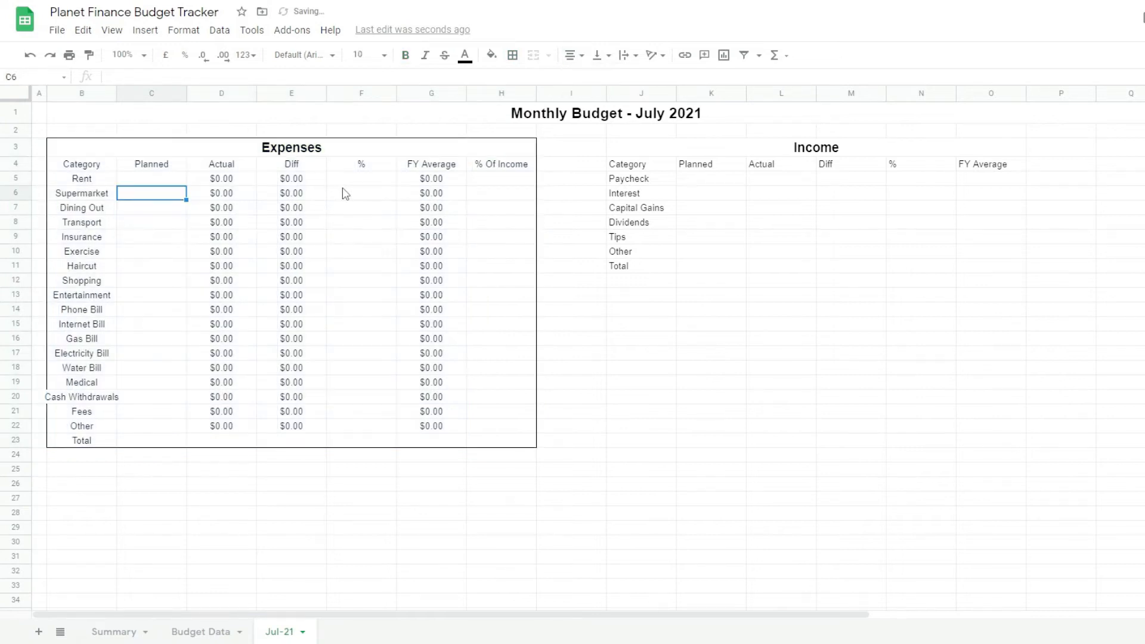
click(216, 181)
drag(270, 226, 319, 435)
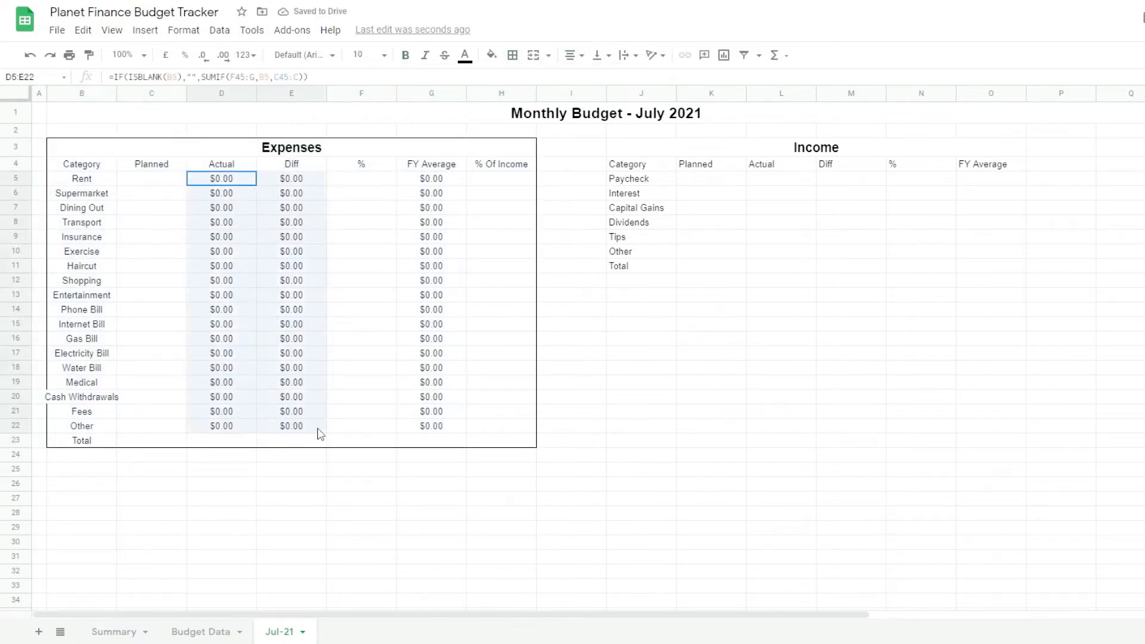
click(395, 254)
drag(220, 179, 301, 424)
Step: Format the % cells F5:F23 and % Of Income cells H5:H23 of the Expenses table as percentages
drag(362, 179, 357, 431)
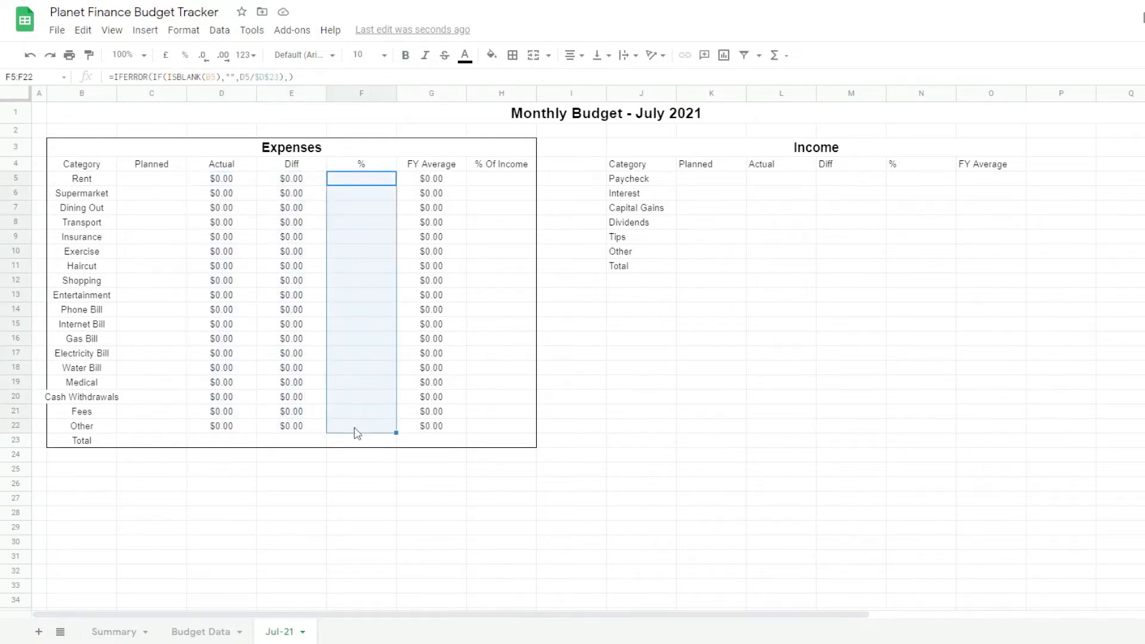
drag(353, 176, 347, 444)
drag(524, 183, 503, 447)
click(183, 55)
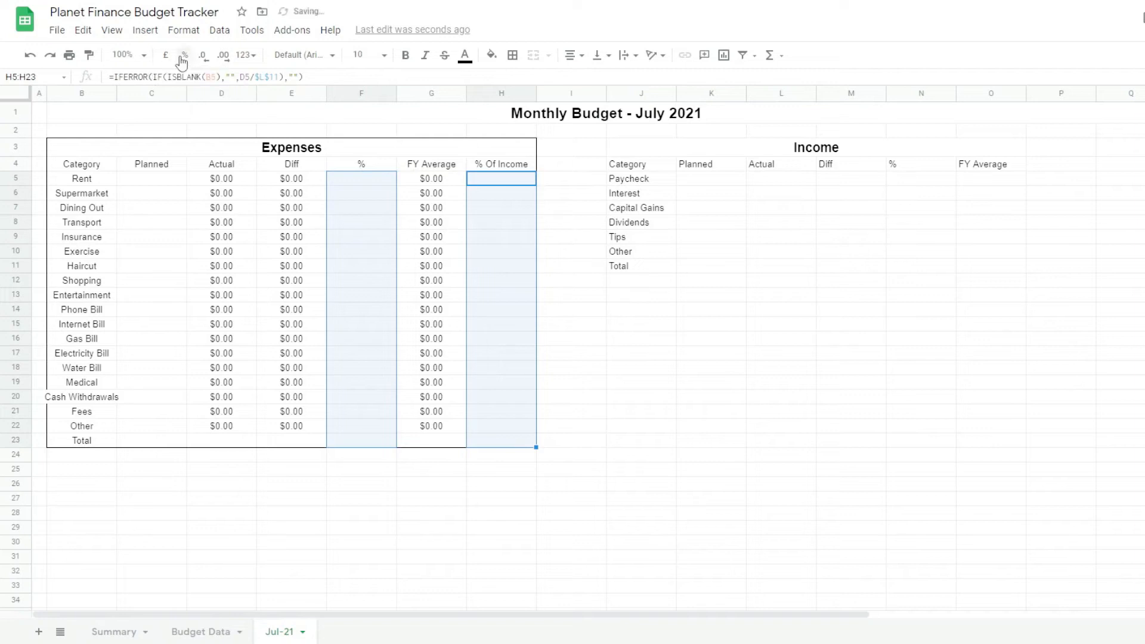
click(730, 340)
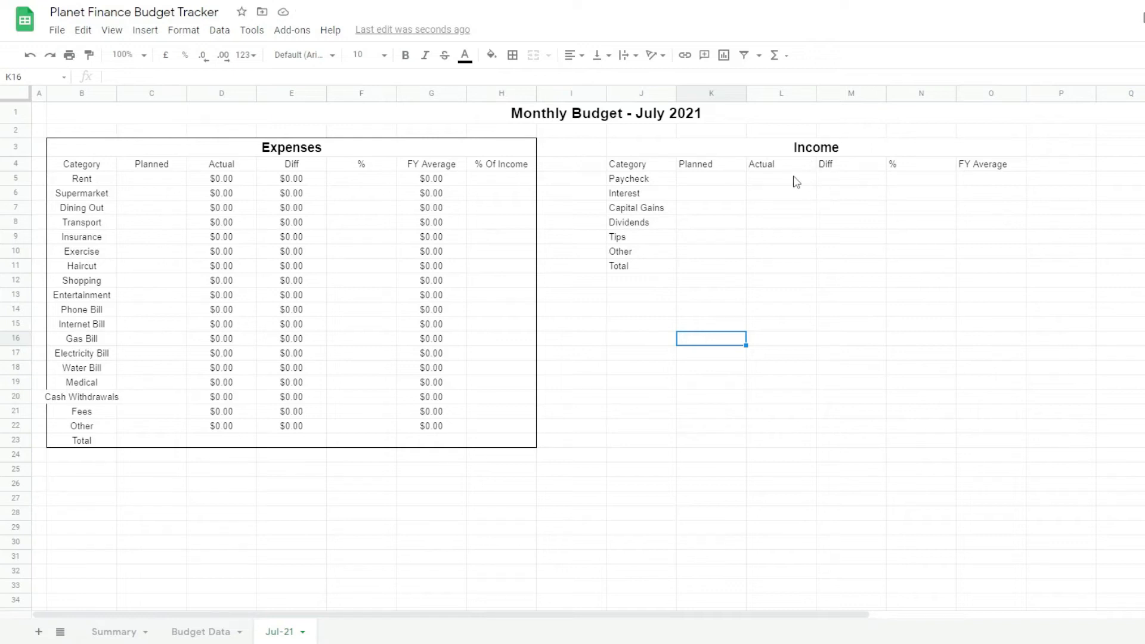
Step: Begin the Paycheck Actual formula in L5 with an ISBLANK check on J5 returning "" and a SUMIF over N45:O
click(712, 182)
key(Right)
text(=IF(ISBLANK()
click(616, 182)
text())
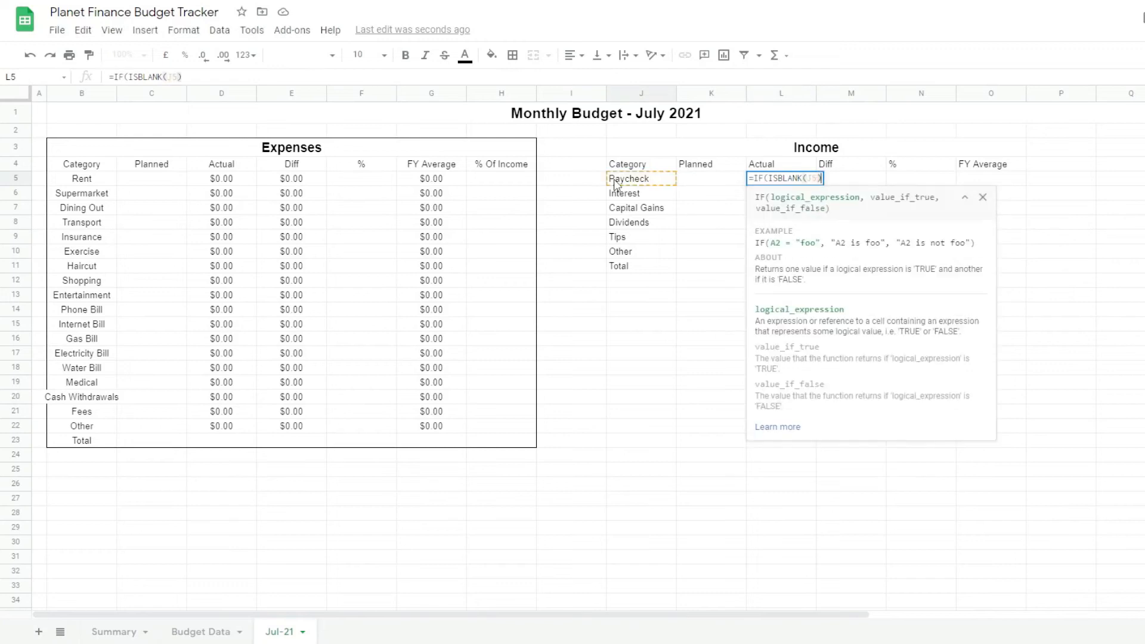
text(,"",SUMIF()
scroll(900, 459, down, 5)
drag(899, 460, 930, 562)
key(BackSpace)
key(BackSpace)
key(Return)
Step: Complete the L5 SUMIF with criterion J5 and sum range K45:K, and fill the formula down through L10
triple_click(793, 180)
click(904, 179)
key(BackSpace)
key(BackSpace)
text(,)
click(649, 180)
text(,)
scroll(746, 460, down, 5)
drag(704, 459, 705, 518)
key(BackSpace)
key(BackSpace)
key(Return)
click(793, 180)
drag(816, 186, 816, 252)
Step: Calculate the Paycheck Diff in M5 as L5-K5 and fill it down through M10
click(858, 180)
text(=)
key(Left)
text(-)
key(Left)
key(Left)
key(Return)
click(857, 179)
drag(886, 185, 886, 253)
Step: Enter the Paycheck % formula in N5 using IFERROR, an ISBLANK check on J5 and L5/$L$11, and fill it down through N10
click(919, 182)
text(IF(ISBLANK()
click(632, 178)
text(),"",)
click(769, 178)
text(/)
click(772, 269)
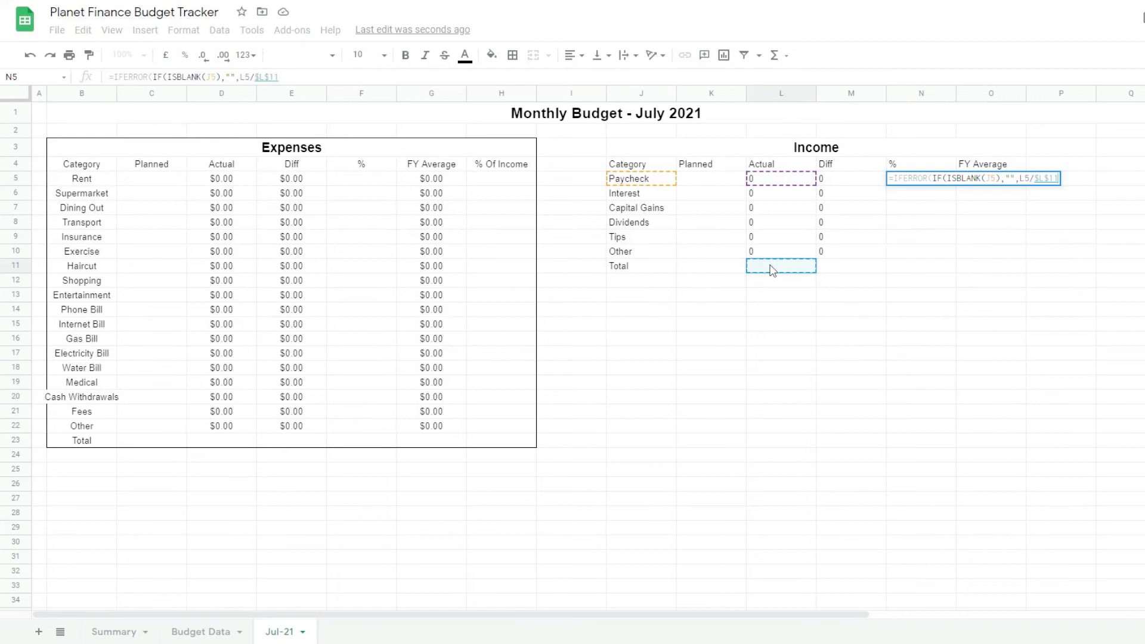
key(Return)
drag(921, 179, 943, 255)
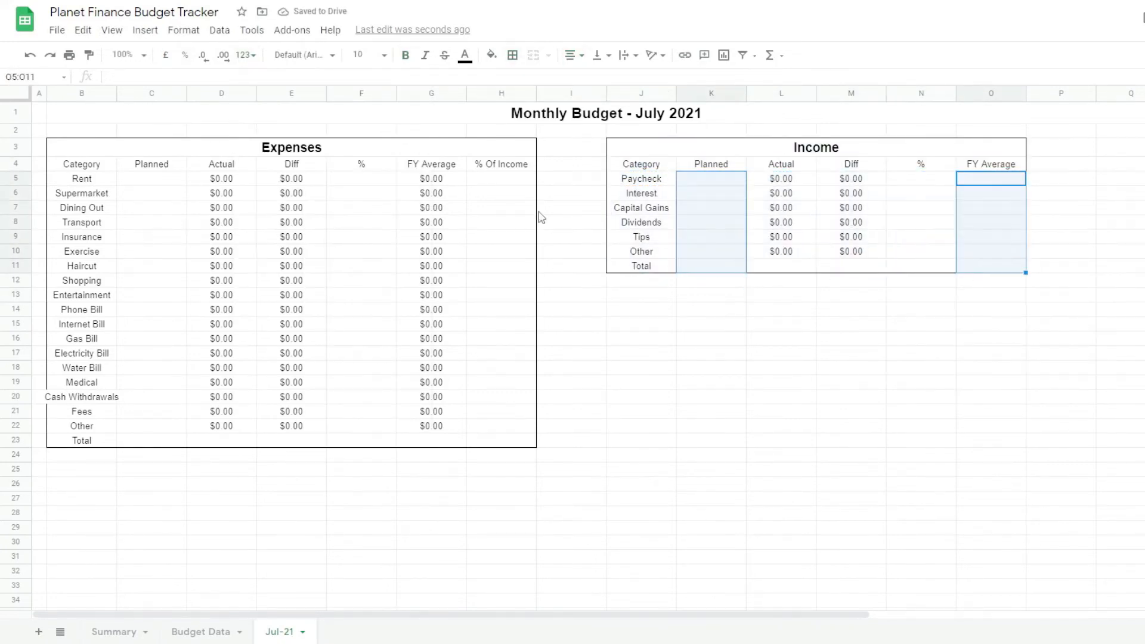
Step: Widen column B slightly so the Cash Withdrawals label fits inside its cell
click(544, 119)
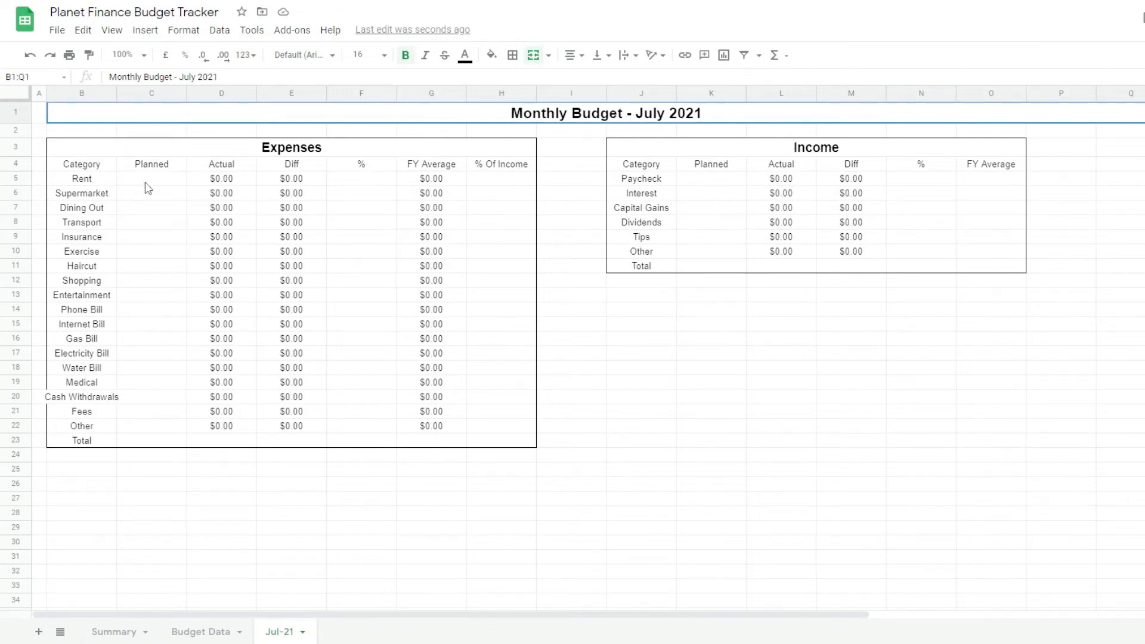
drag(117, 95, 124, 94)
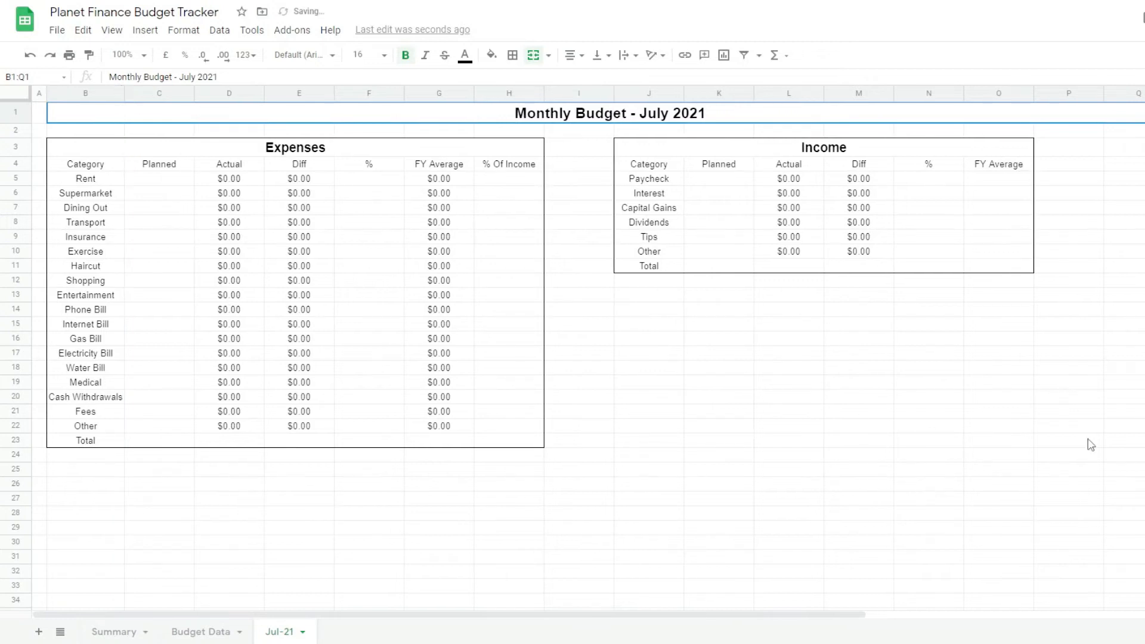
Step: Merge the Transactions title across B41:O41, centre it, and format it bold at size 14
scroll(1065, 458, down, 10)
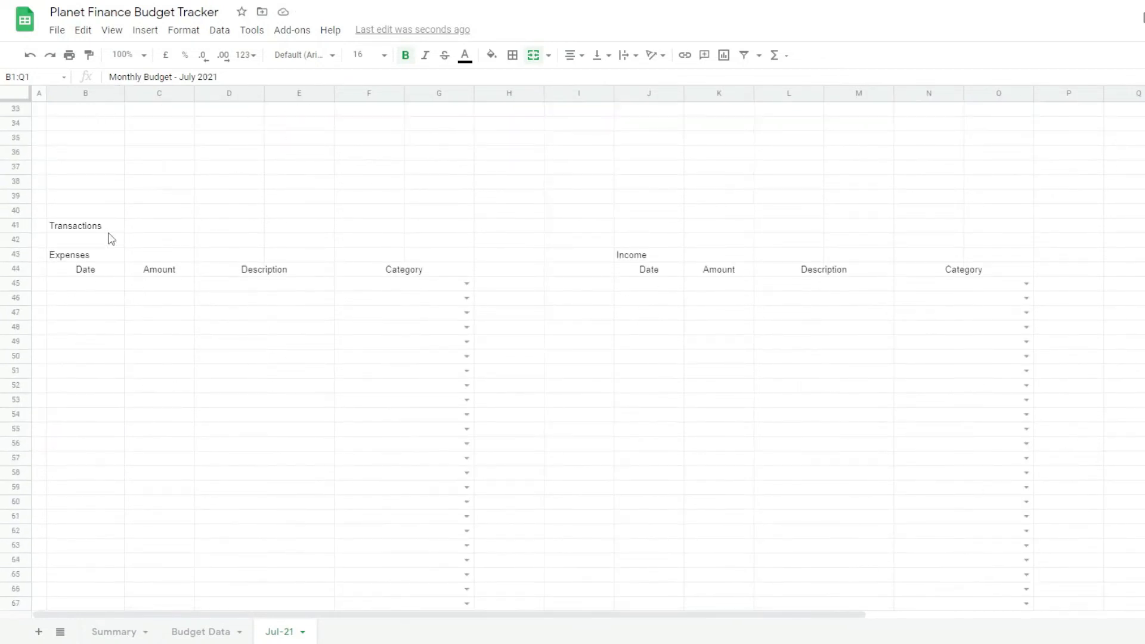
drag(87, 230, 1030, 230)
click(531, 56)
click(574, 56)
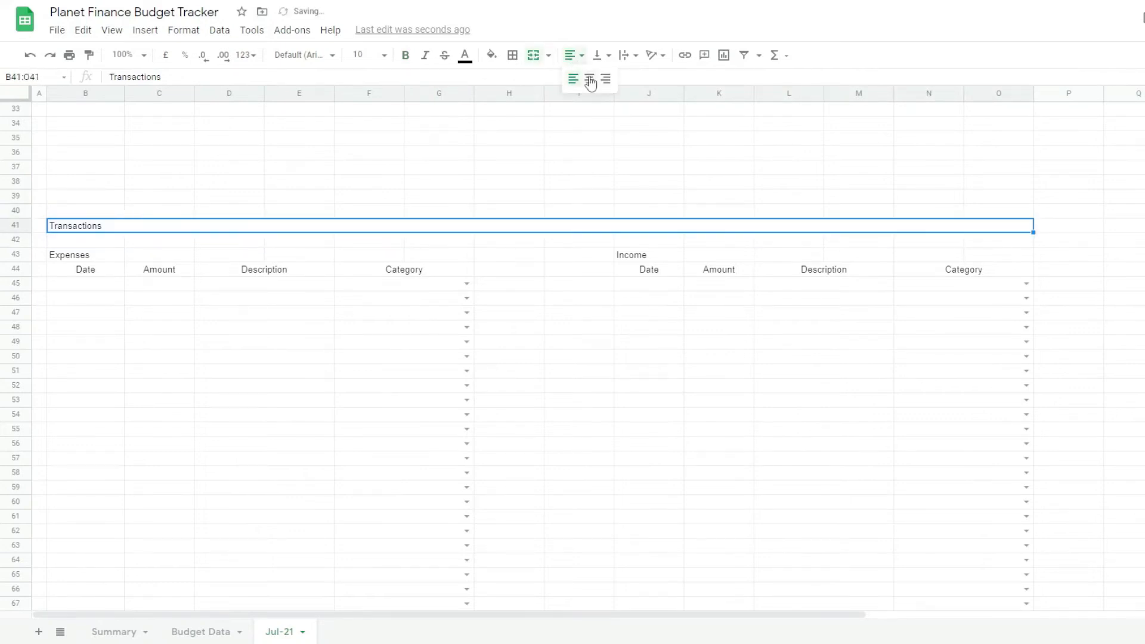
click(590, 78)
click(384, 56)
click(360, 196)
key(ctrl+b)
Step: Merge the transaction headings Expenses across B43:G43 and Income across J43:O43, centring and bolding both
drag(86, 259, 439, 260)
click(532, 56)
drag(649, 260, 998, 259)
click(533, 56)
click(574, 55)
click(590, 79)
click(147, 261)
click(574, 55)
click(590, 78)
key(ctrl+b)
click(879, 260)
key(ctrl+b)
Step: Bold the Date, Amount, Description and Category column headers in row 44 of both transaction tables
drag(85, 274, 966, 274)
key(ctrl+b)
click(539, 275)
click(691, 234)
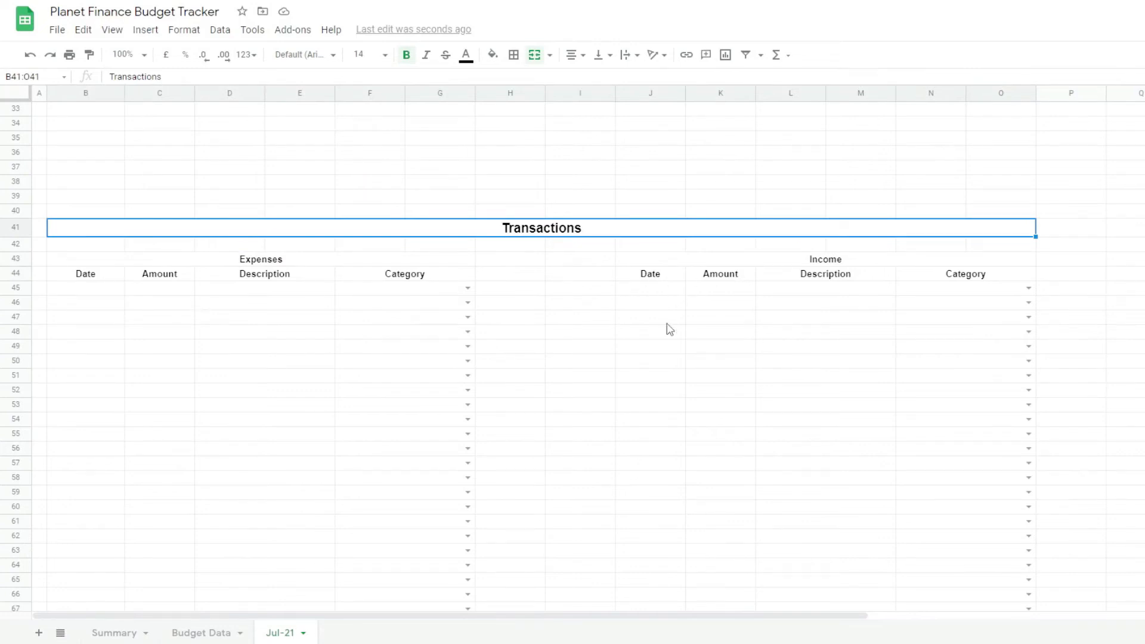
Step: Add a test expense in row 45 dated 2021-07-01 for 50, description "isqdfhweiufw", category Dining Out
double_click(93, 293)
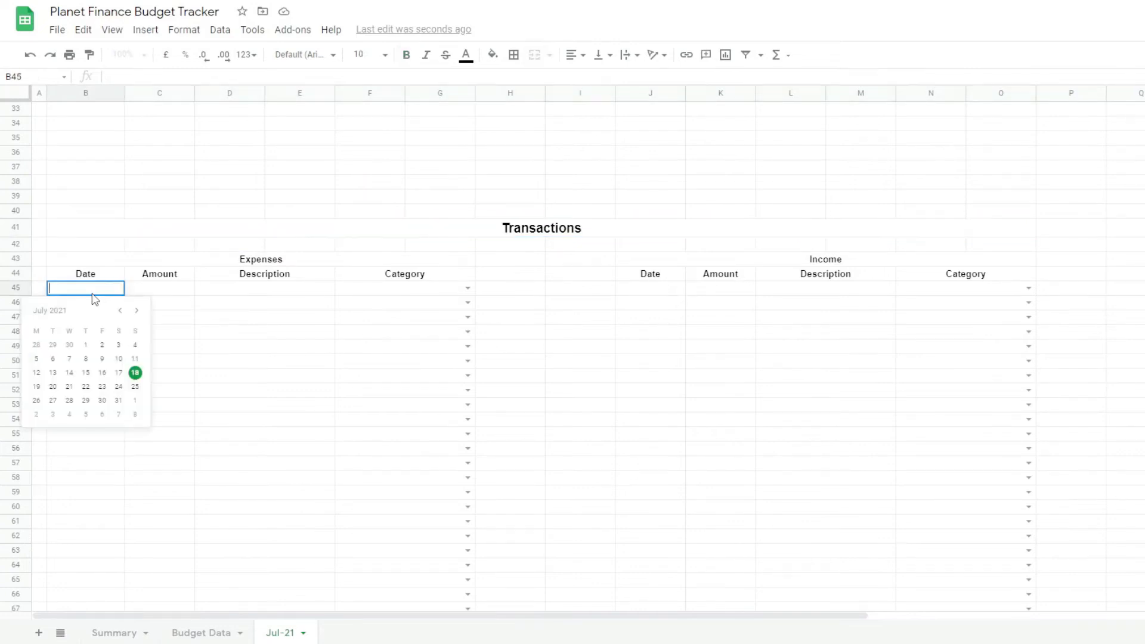
click(86, 346)
click(175, 294)
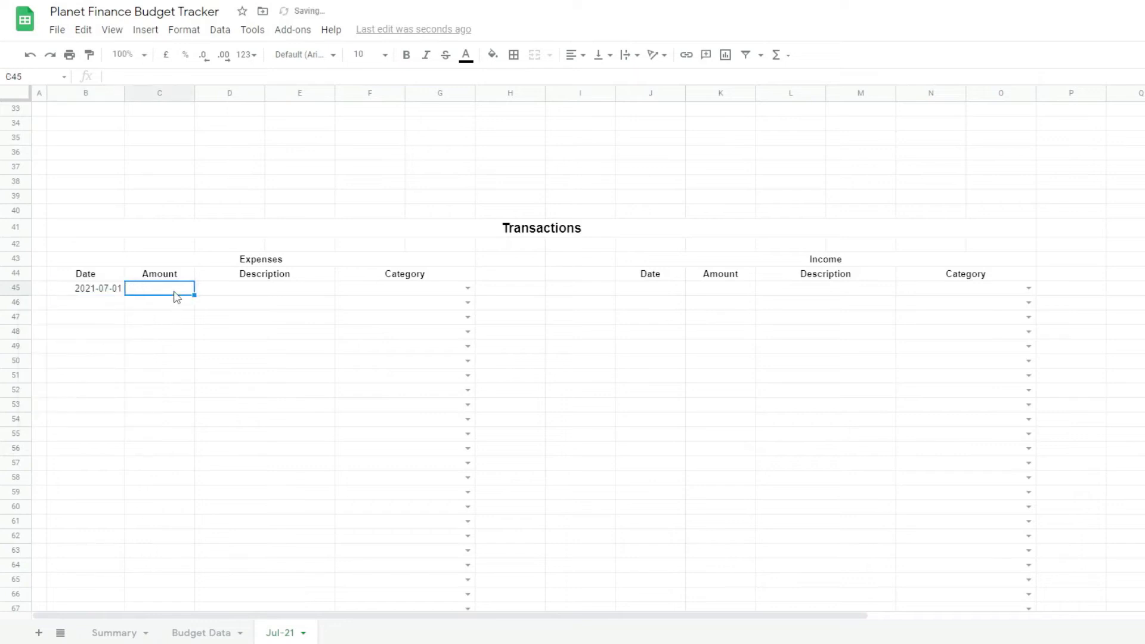
text(50)
key(Return)
click(255, 290)
text(isqdfhwelufw)
key(Return)
click(363, 292)
double_click(365, 290)
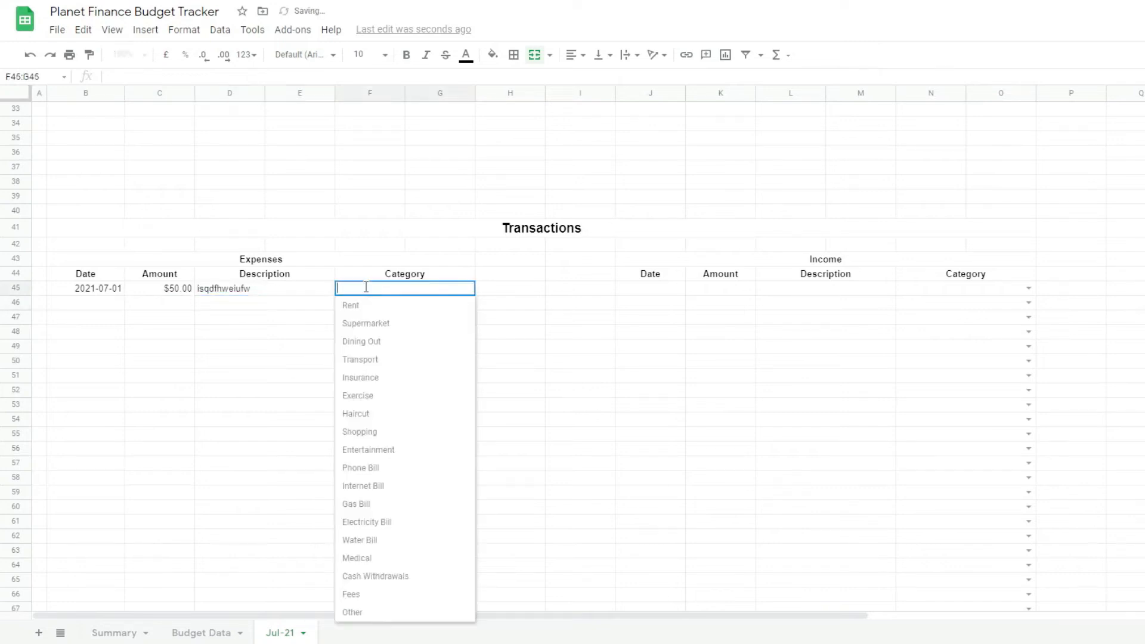
click(368, 340)
click(510, 374)
Step: Add a test income in row 45 dated 2021-07-16 for 100, description "ikjfbver", category Capital Gains
double_click(650, 288)
click(671, 373)
click(730, 291)
text(100)
key(Return)
click(803, 292)
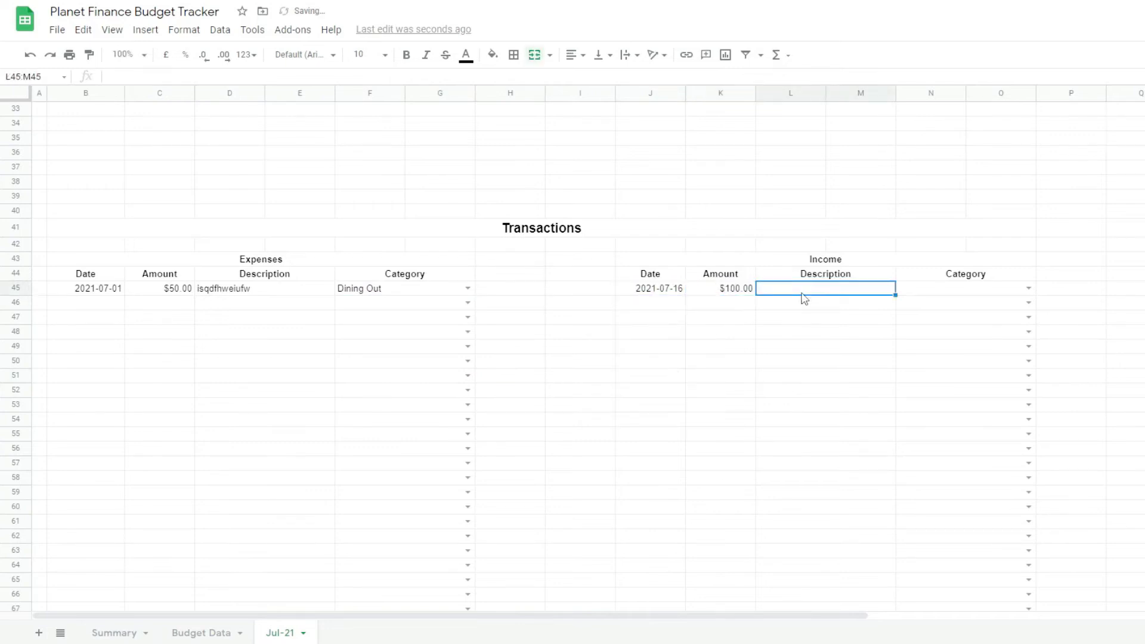
text(ikjfbver)
key(Return)
double_click(932, 290)
click(928, 342)
Step: Make the SUMIF ranges in the Rent Actual formula in D5 absolute as $F$45:$G and $C$45:$C
scroll(757, 342, up, 10)
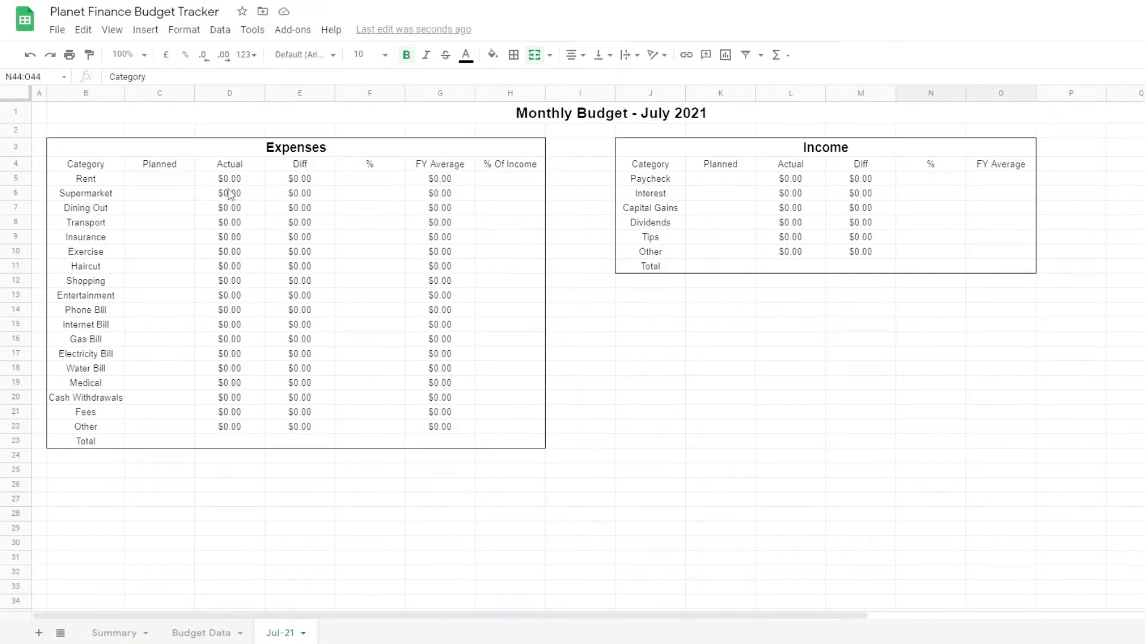
click(245, 182)
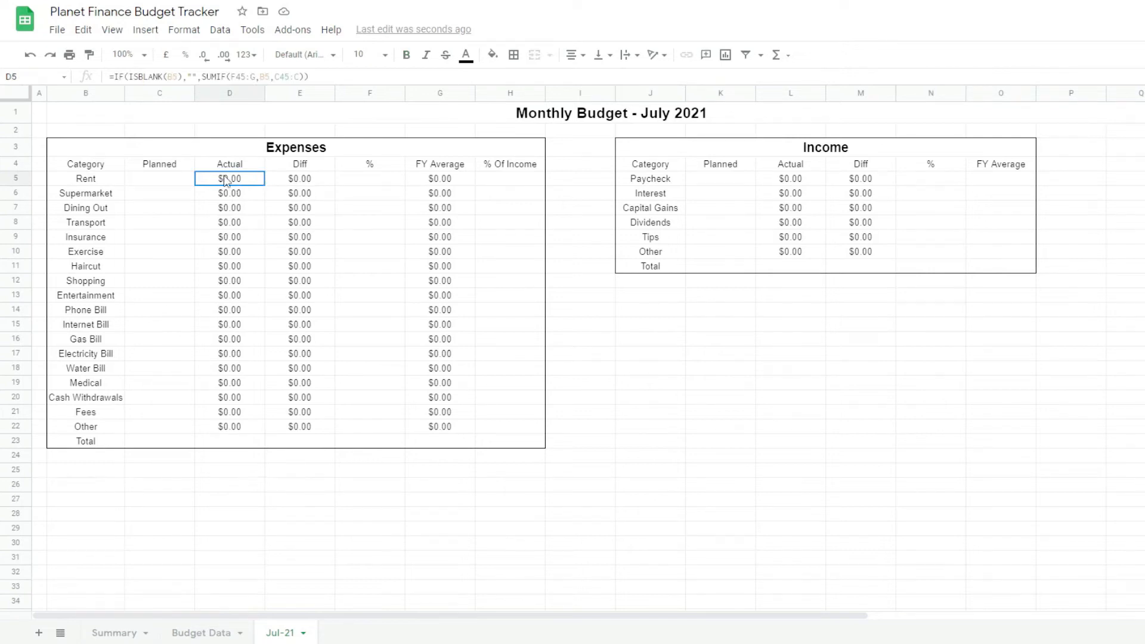
double_click(225, 181)
click(325, 180)
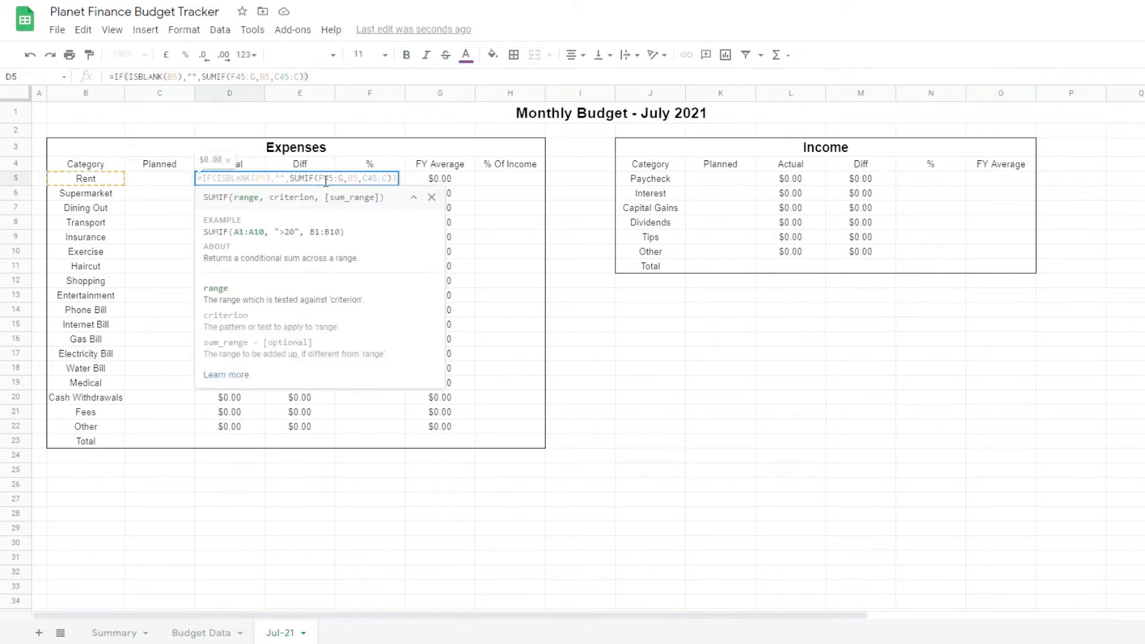
key(F4)
click(384, 179)
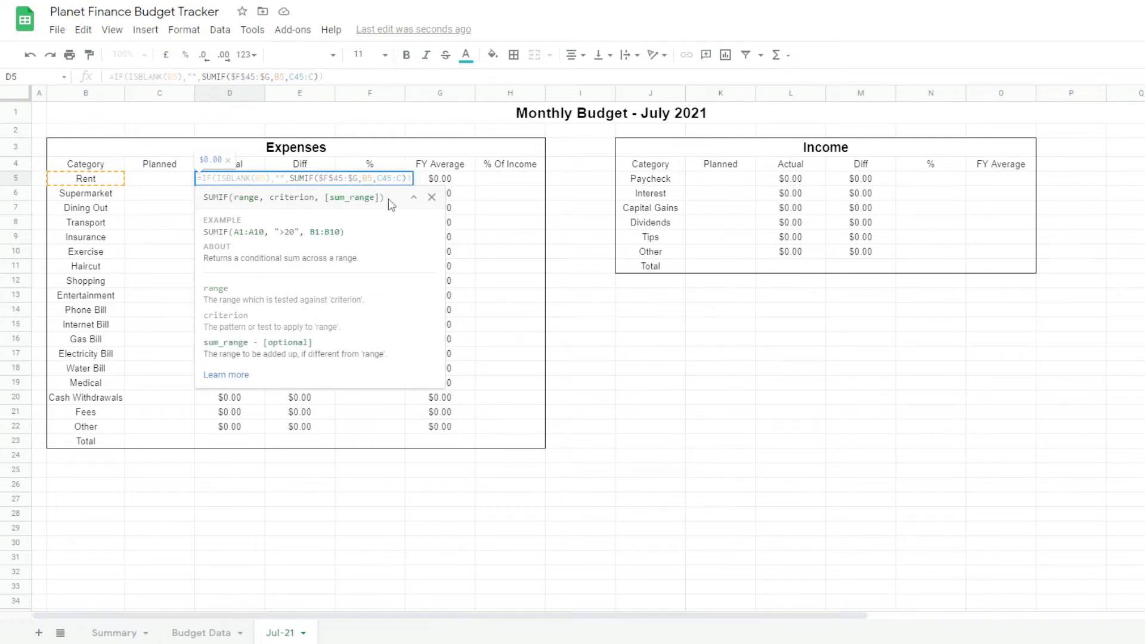
key(F4)
key(Return)
Step: Fill the corrected D5 formula down through D22 and check Dining Out against its transaction
click(231, 182)
drag(263, 186, 251, 429)
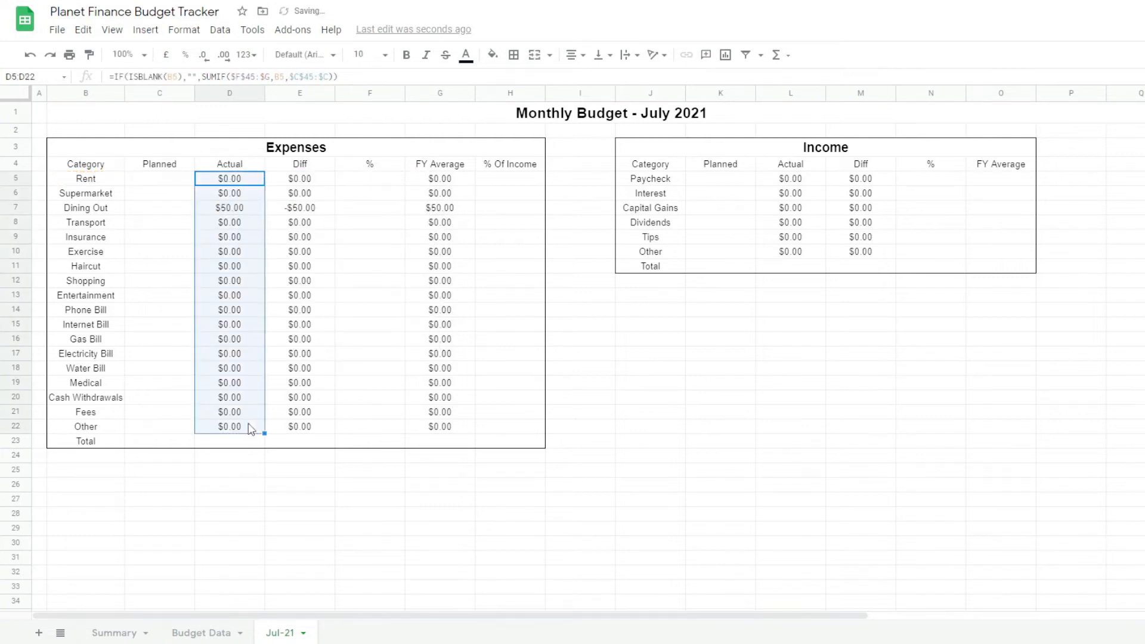
click(215, 214)
scroll(304, 456, down, 6)
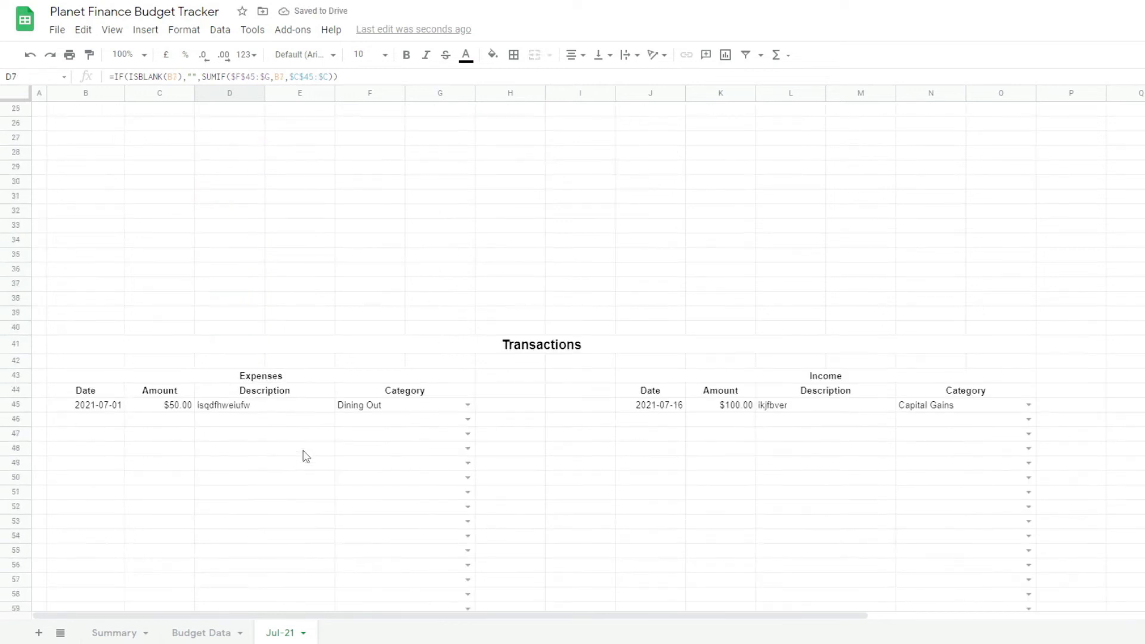
scroll(640, 402, up, 6)
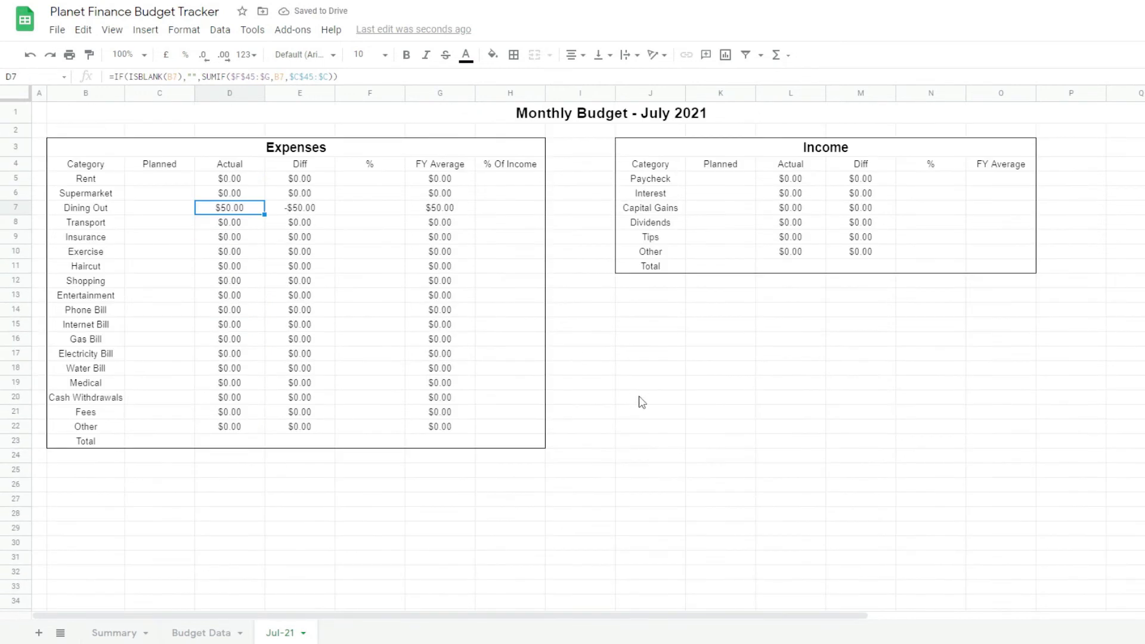
Step: Make the L5 SUMIF ranges absolute as $N$45:$O and $K$45:$K, and fill the formula down through L10
click(799, 178)
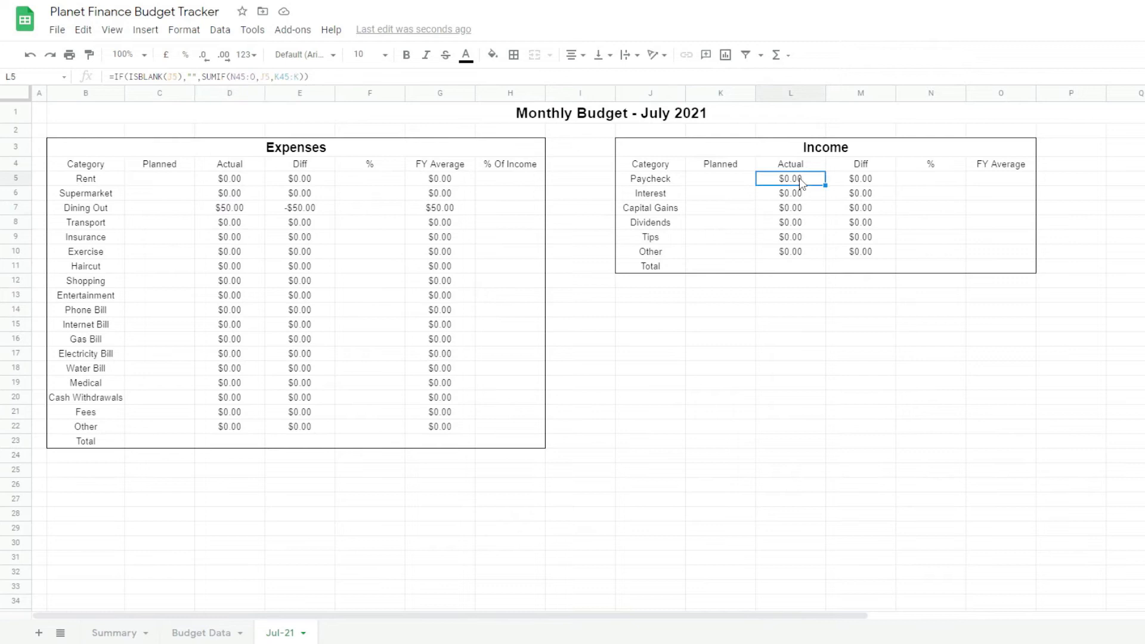
click(232, 77)
key(F4)
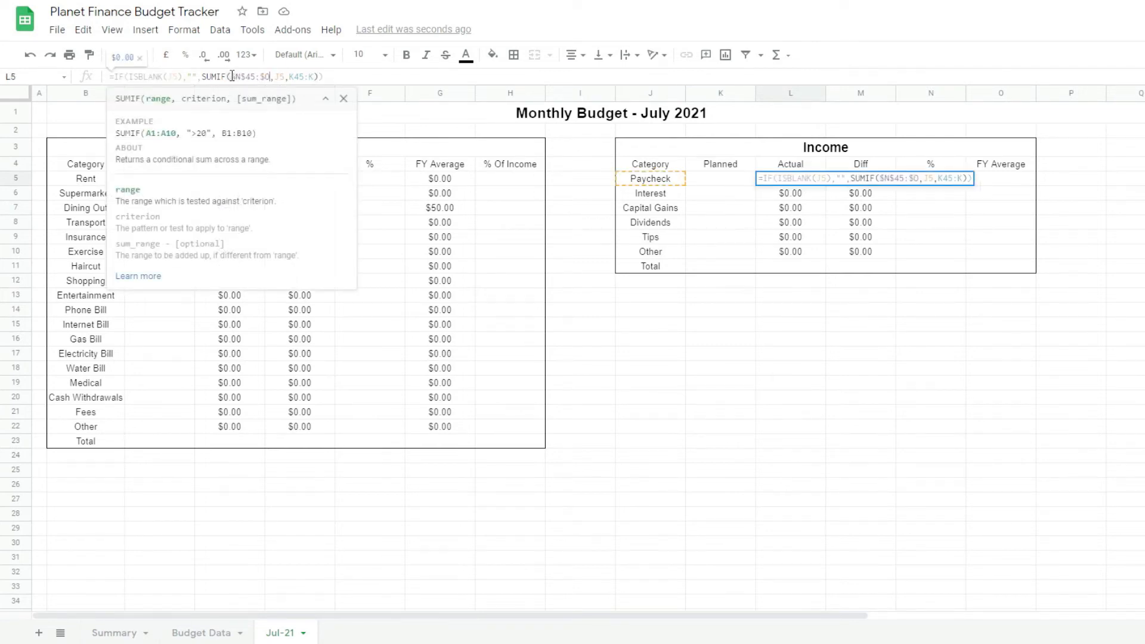
key(F4)
key(Return)
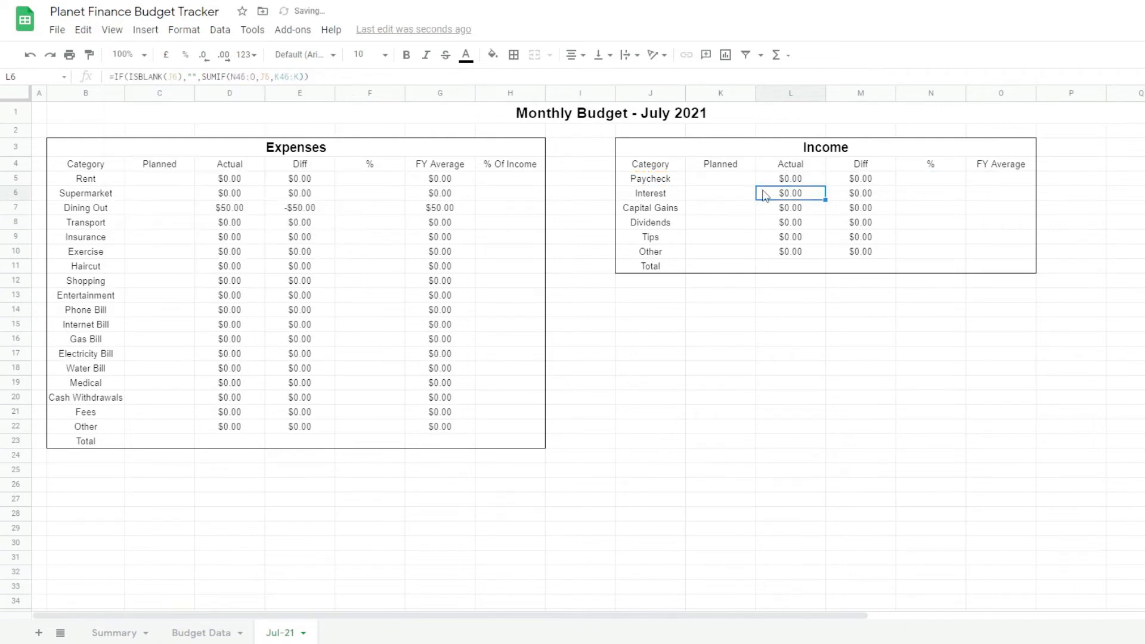
click(786, 182)
drag(824, 186, 818, 252)
click(793, 213)
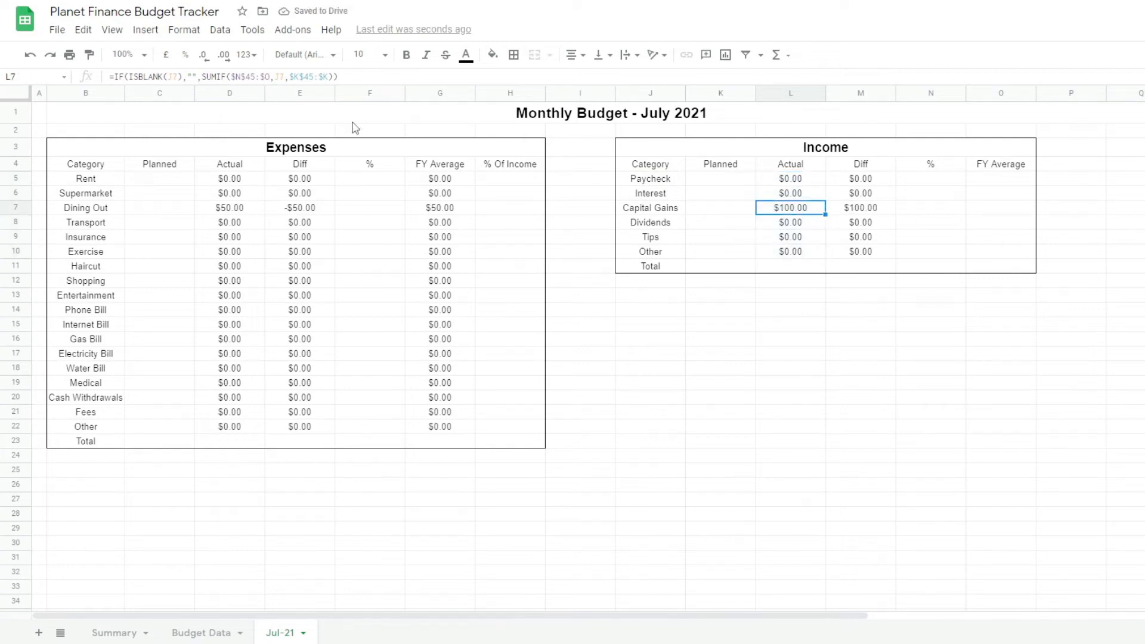
Step: Enter a Planned amount of 100 for every expense category in C5:C22
click(173, 180)
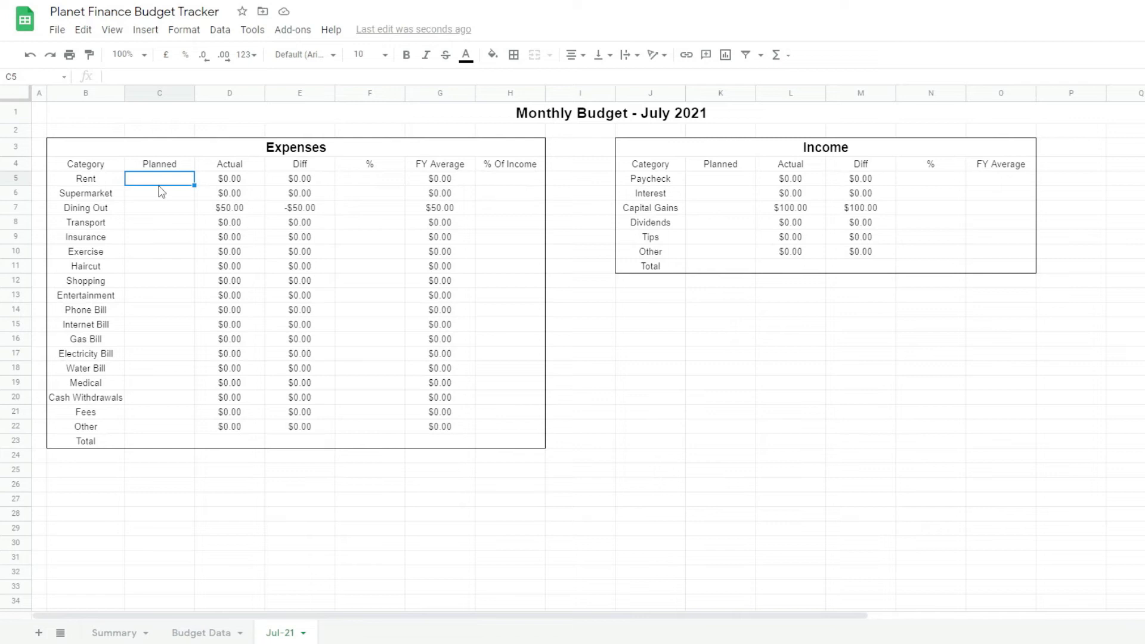
text(100)
key(Return)
text(100)
key(Return)
click(161, 193)
drag(194, 200, 190, 427)
Step: Enter a Planned amount of 100 for every income category in K5:K10
click(708, 181)
text(100)
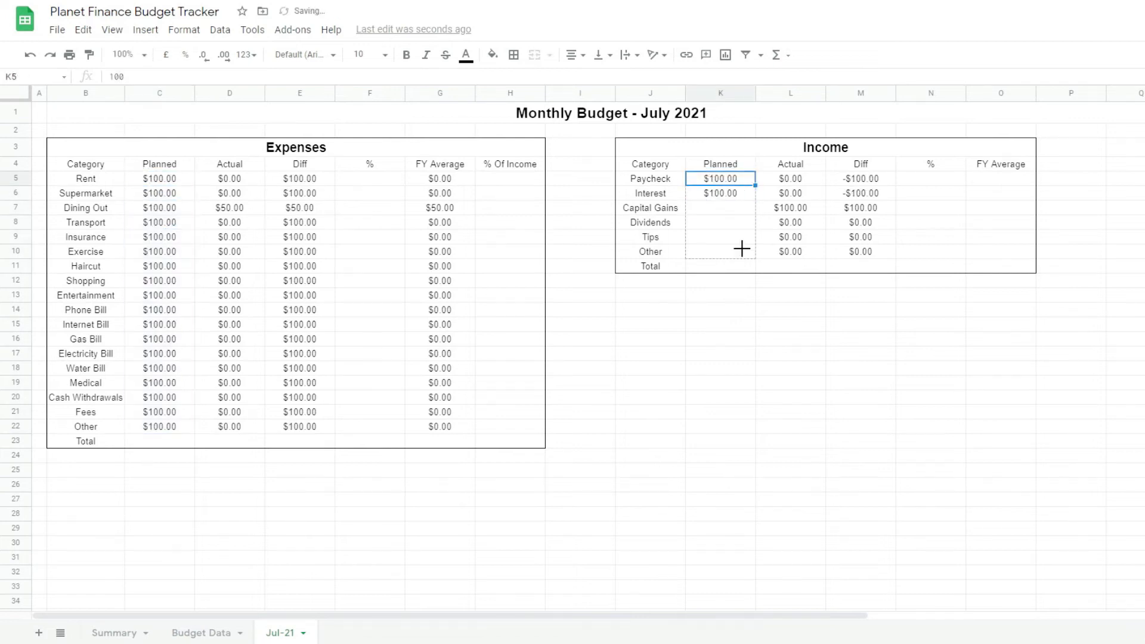
click(315, 330)
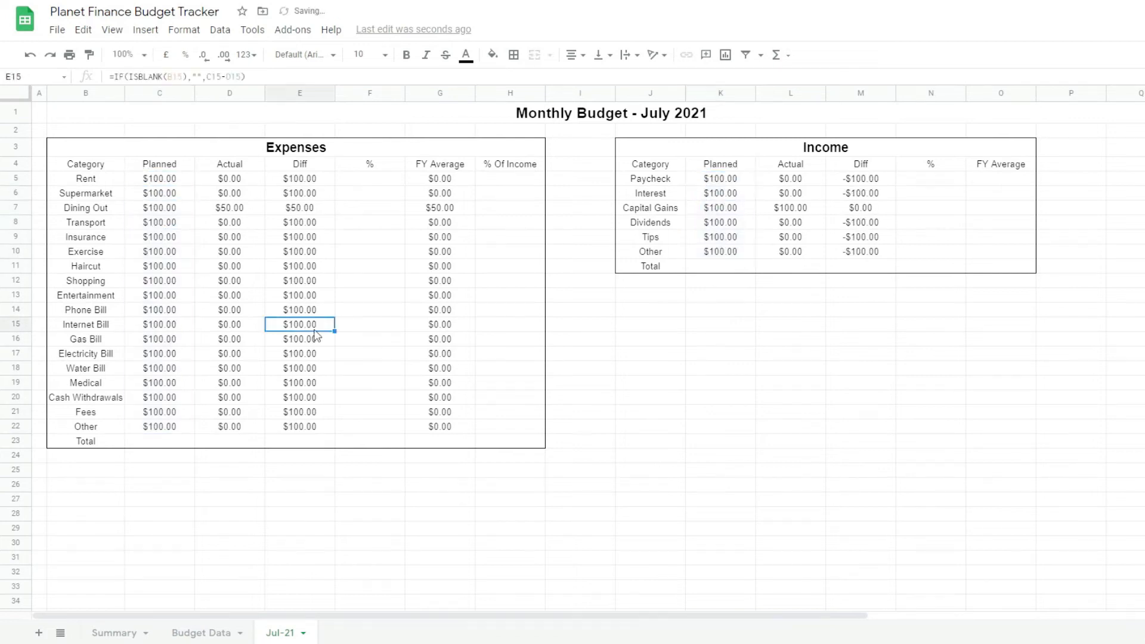
click(381, 190)
Step: Total the Planned expenses in C23 with =SUM(C5:C22) and fill the formula across through E23
click(159, 444)
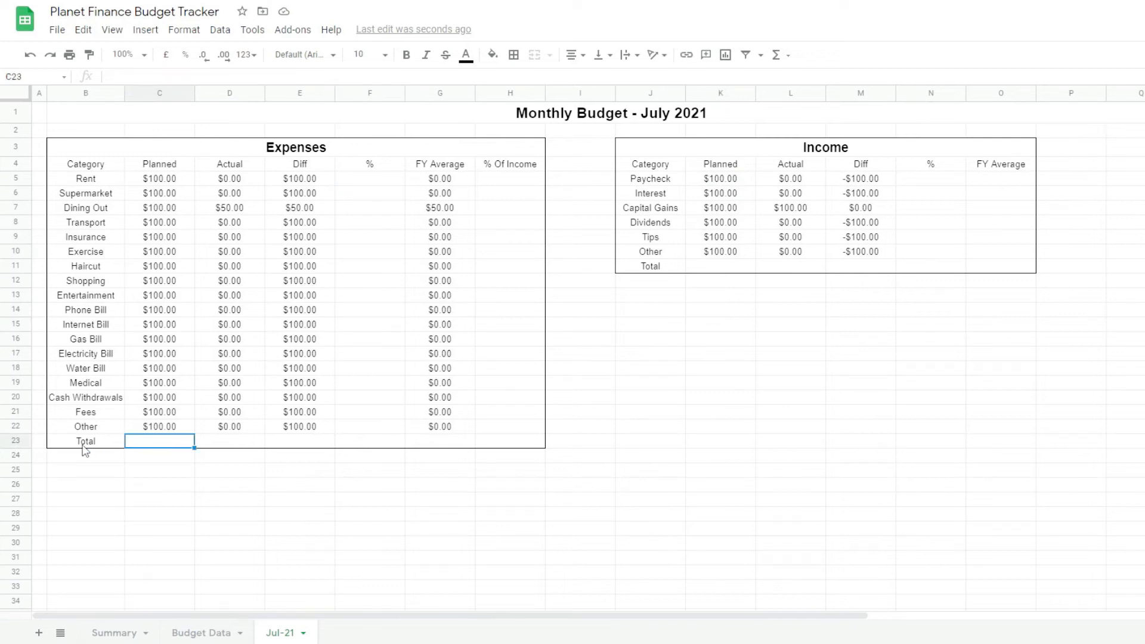
text(=SUM(C5:C22))
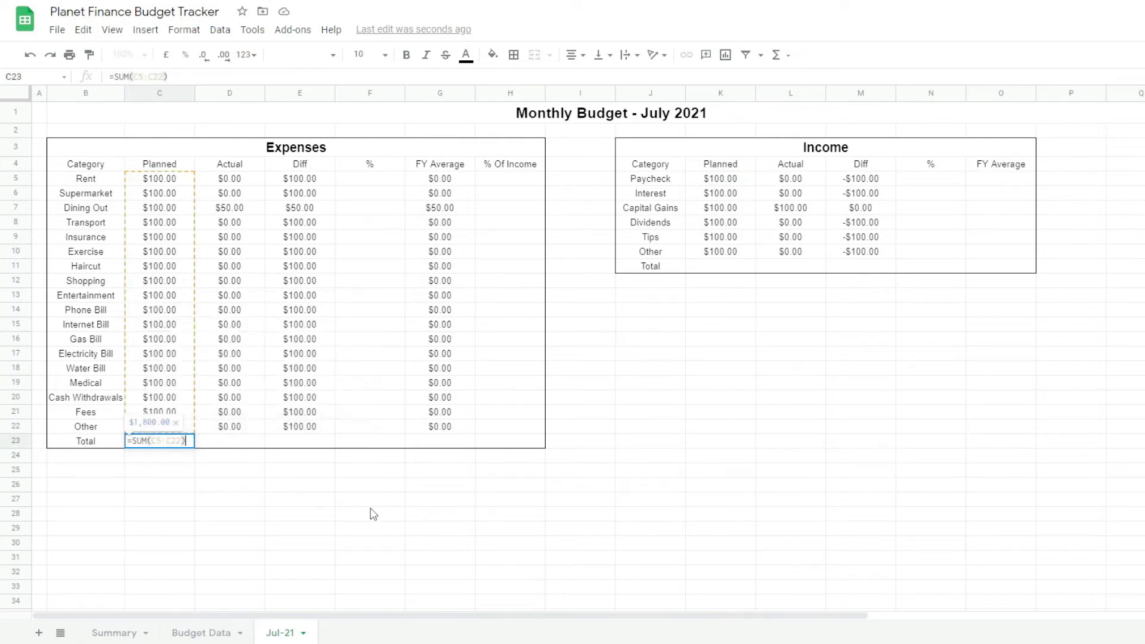
key(Return)
click(179, 441)
drag(195, 447, 314, 442)
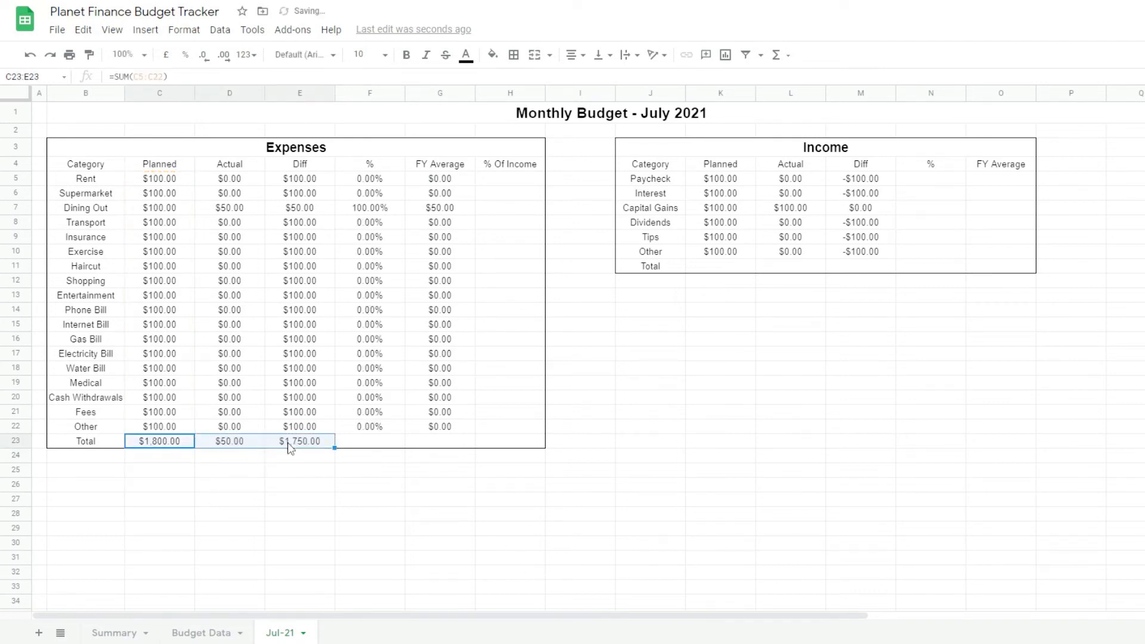
Step: Copy the total formula from E23 into G23 to sum the FY Average column
click(314, 447)
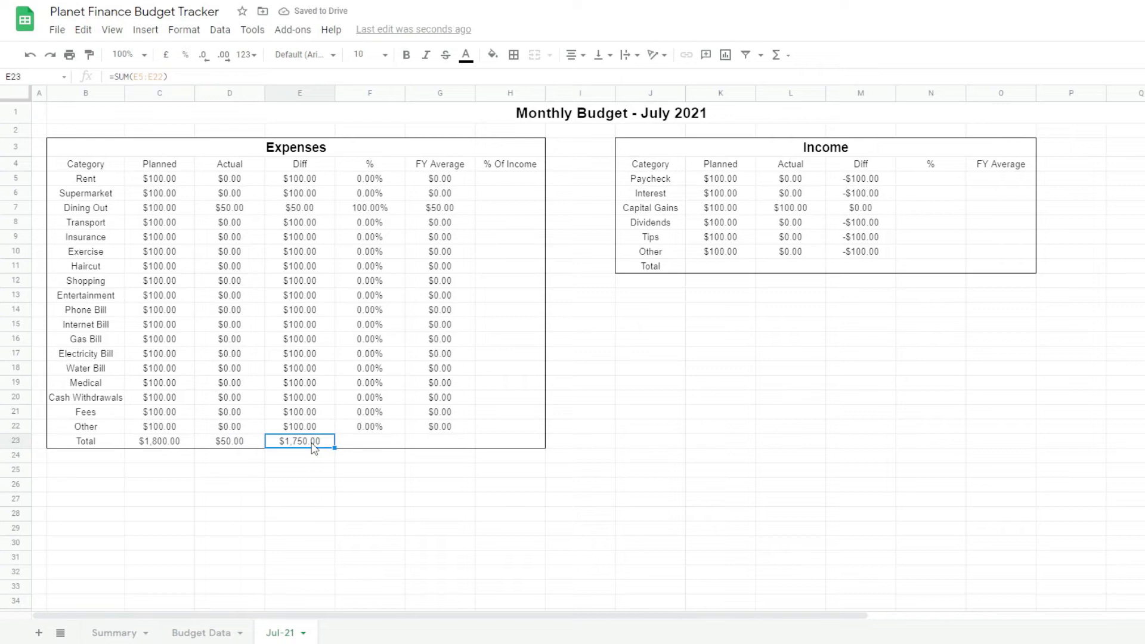
key(Right)
key(Right)
text($50.00)
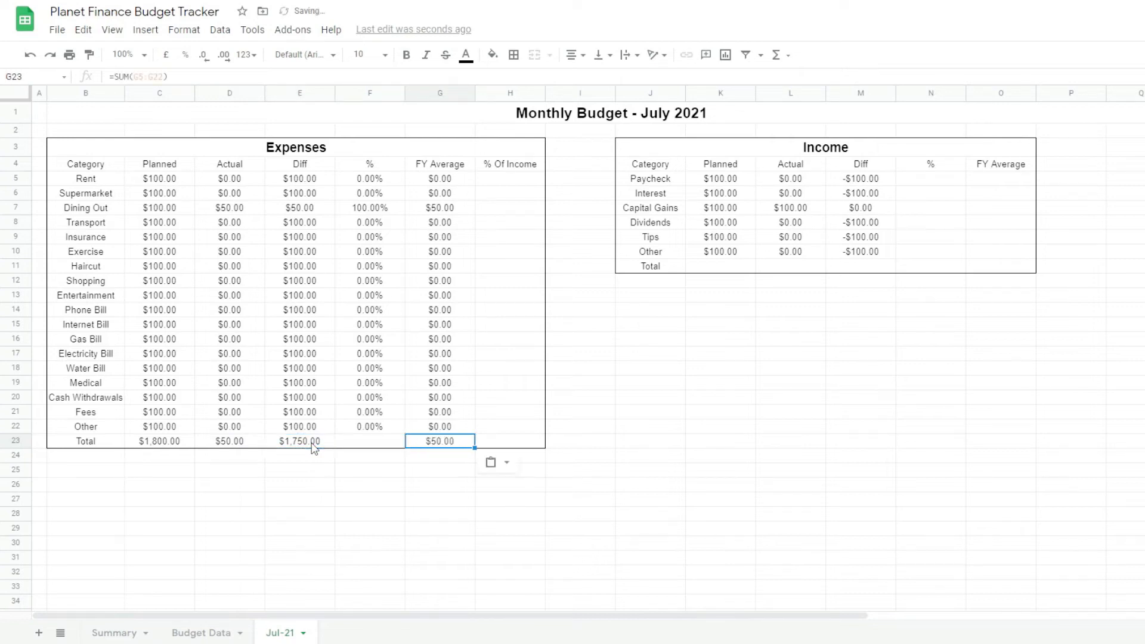
Step: Total the Expenses % column in F23 with =SUM(F5:F22)
key(Left)
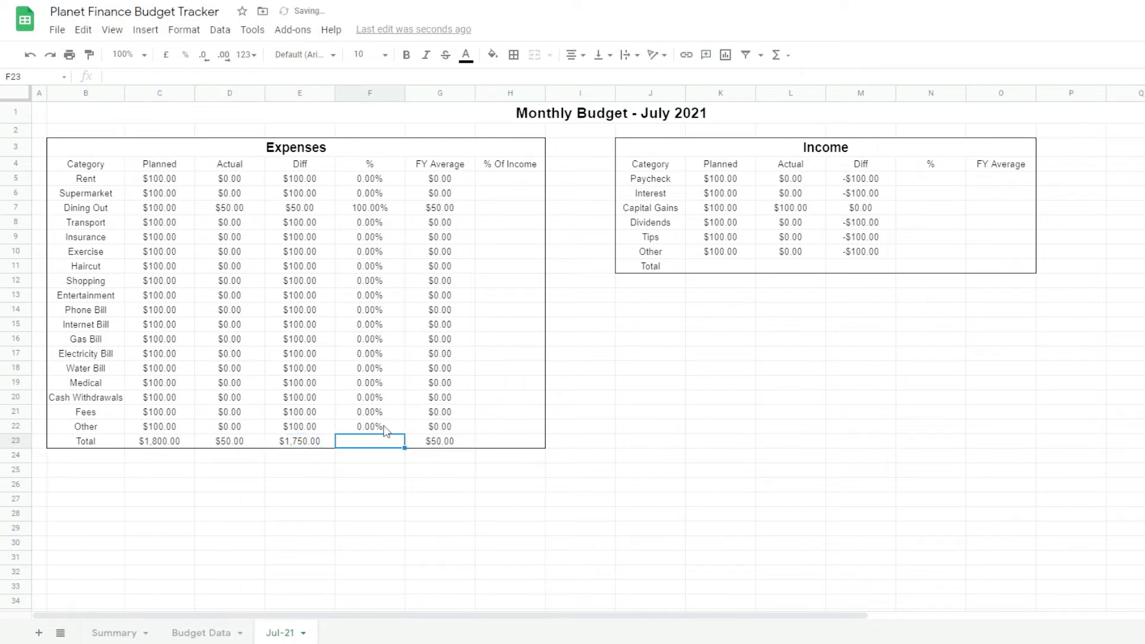
text(=SUM(F5:F22))
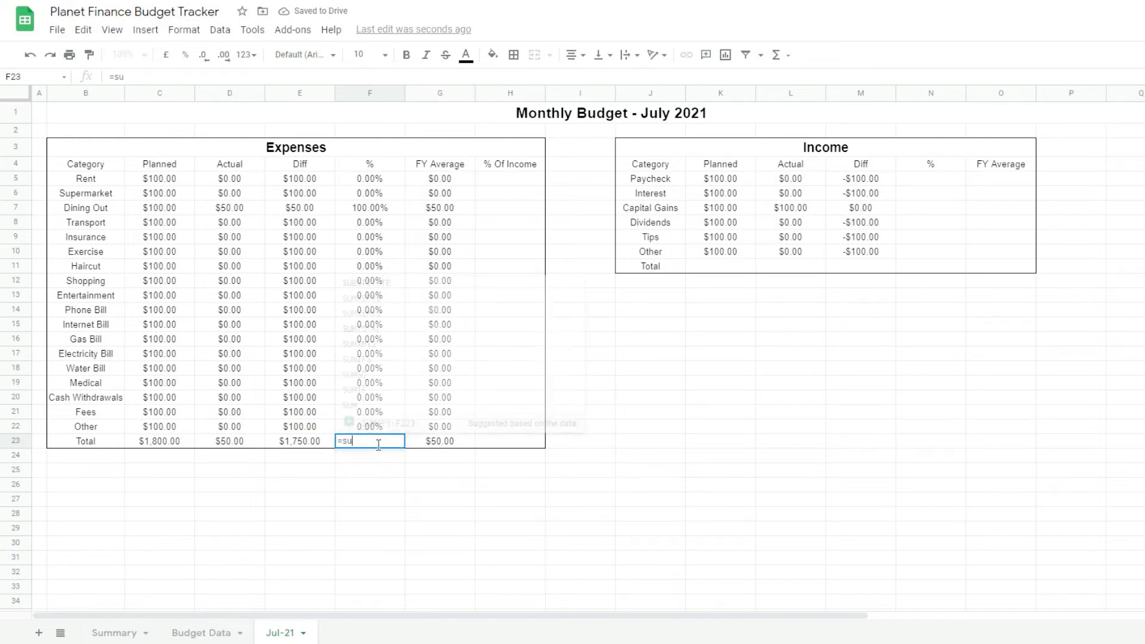
key(Return)
key(Up)
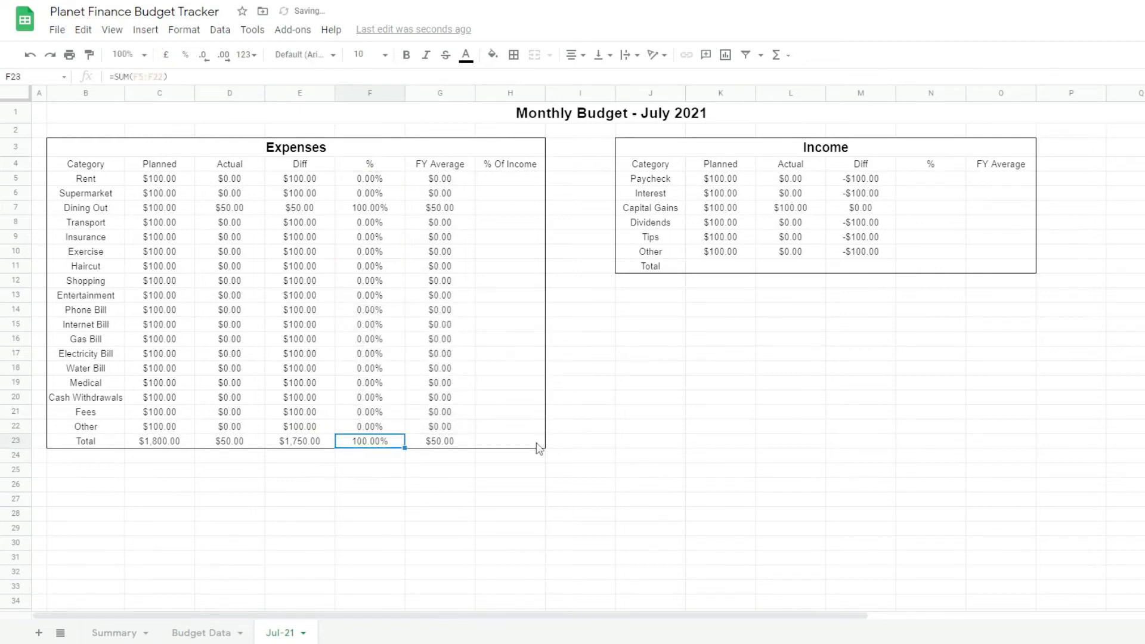
Step: Total the Expenses % Of Income column in H23 with a SUM of H5:H22
click(517, 441)
text(=SUM()
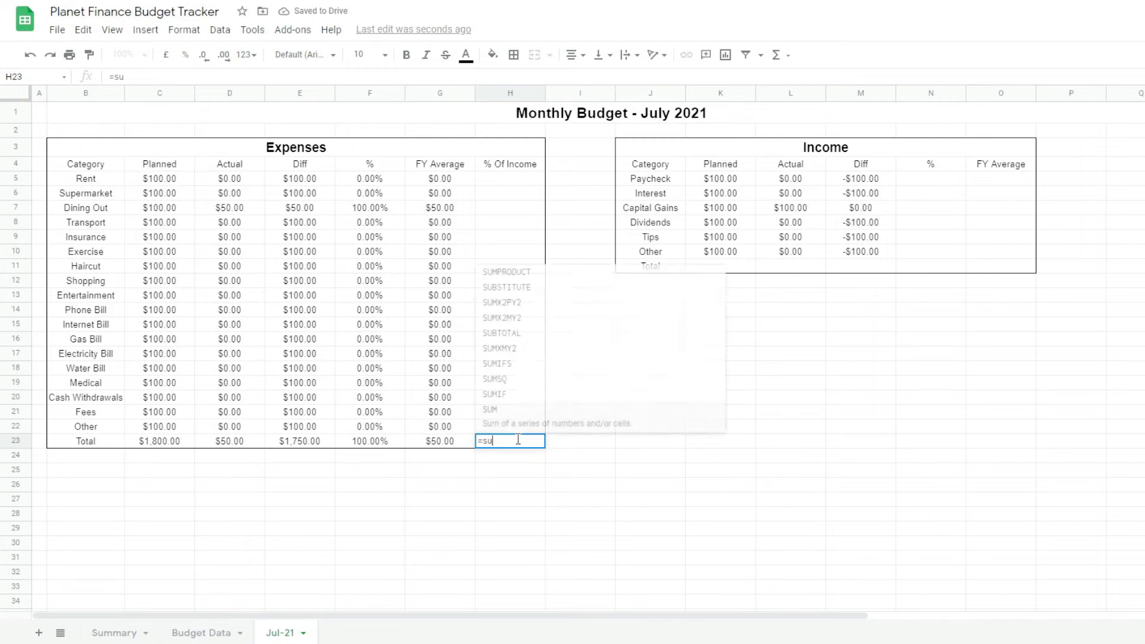
drag(531, 183, 520, 429)
key(Return)
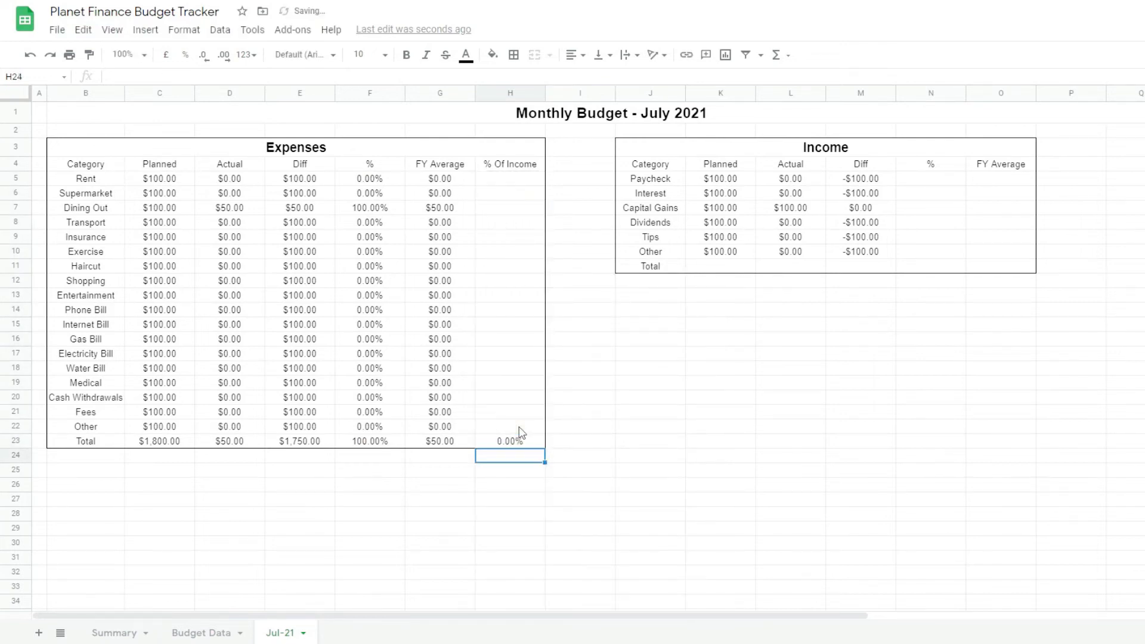
Step: Total the Planned income in K11 with =SUM(K5:K10) and fill the formula across through M11
click(748, 268)
text(=SUM)
key(Return)
click(737, 268)
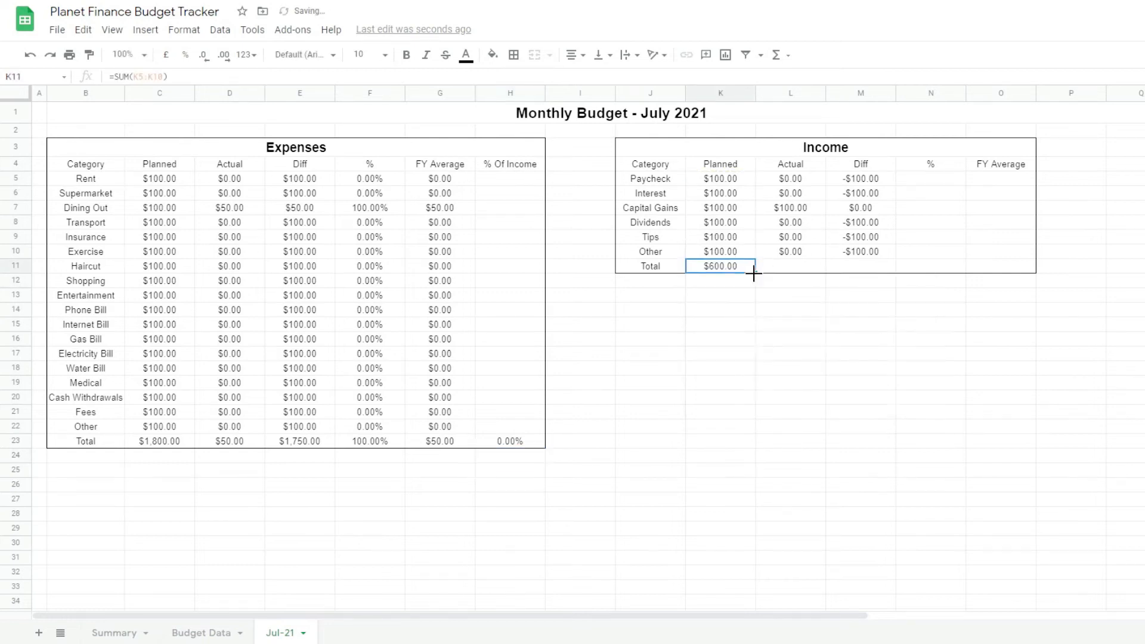
drag(755, 272, 871, 271)
Step: Total the Income % and FY Average columns in N11 and O11 with SUM formulas over rows 5 to 10
click(939, 267)
text(=SUM)
key(Return)
click(978, 268)
text(=SUM()
drag(1015, 182, 1015, 253)
key(Return)
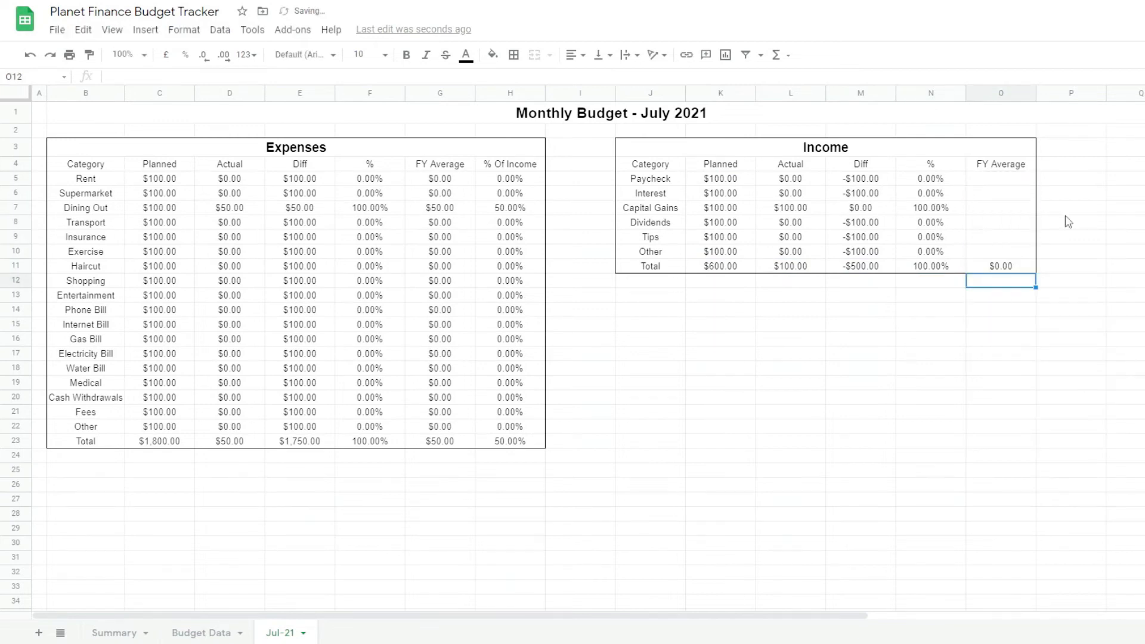
Step: Calculate the Income FY Average in O5 with =AVERAGE(L5) and fill the formula down to O10
click(942, 183)
key(Left)
key(Right)
key(Right)
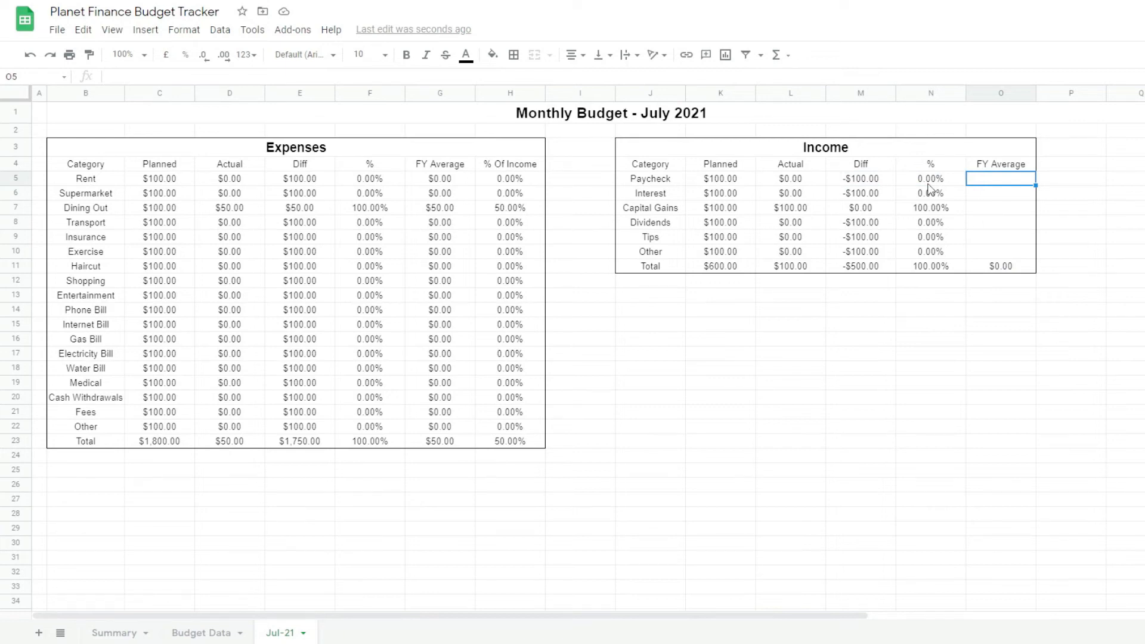
text(=averag)
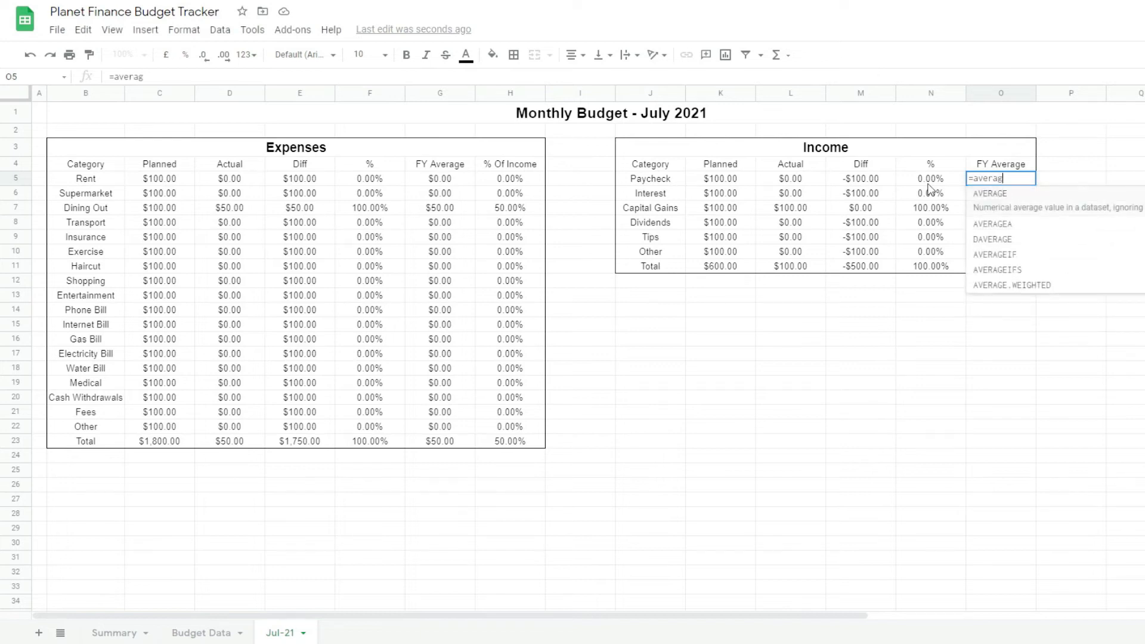
key(Tab)
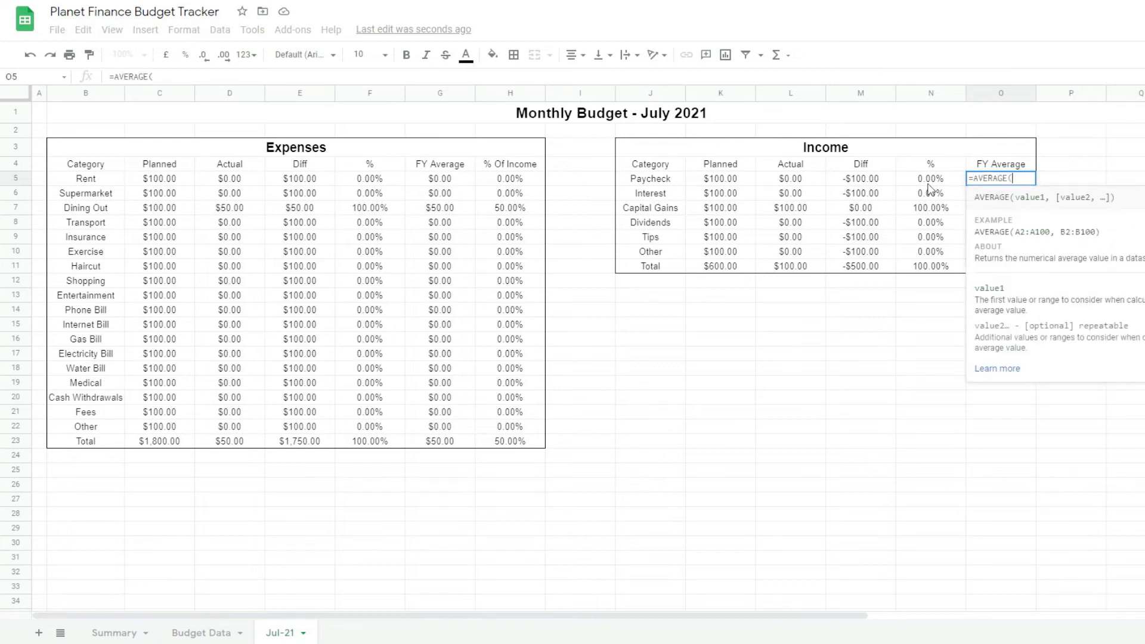
click(799, 177)
key(Return)
click(1025, 184)
drag(1035, 186, 1026, 254)
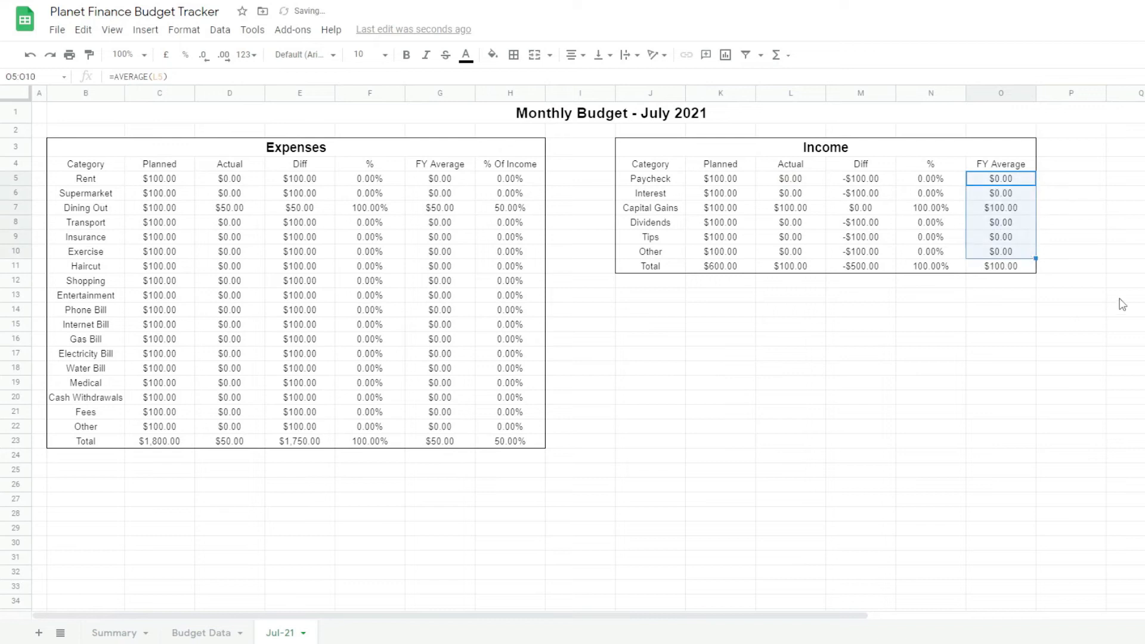
Step: Add bottom borders under the title and column header rows of the Expenses and Income tables
click(583, 117)
drag(85, 163, 510, 164)
click(513, 54)
click(575, 102)
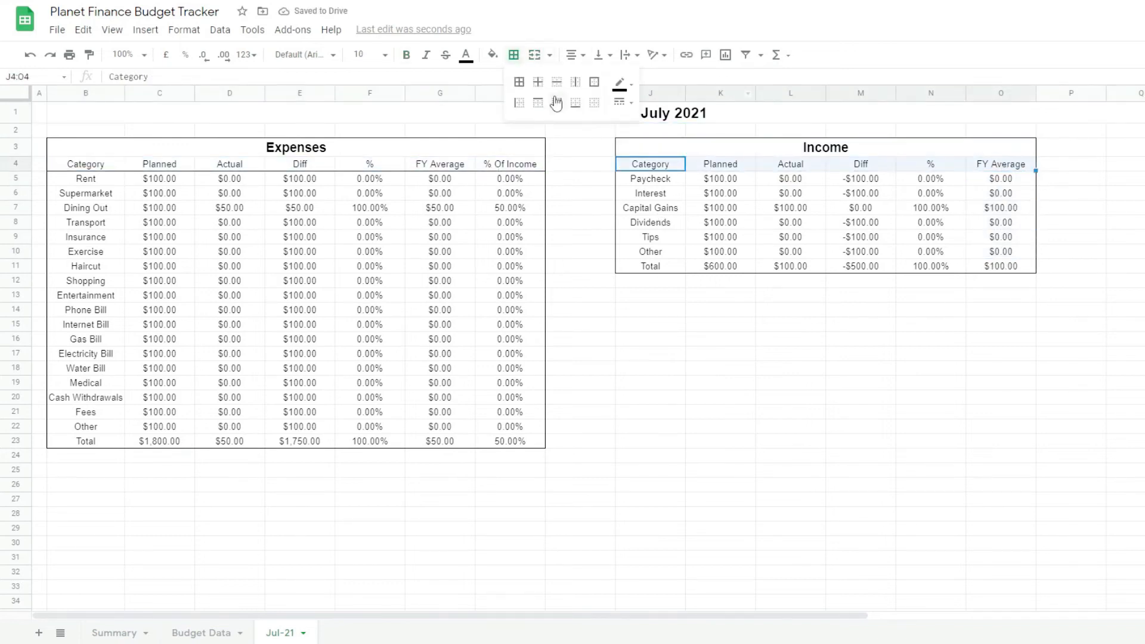
click(556, 103)
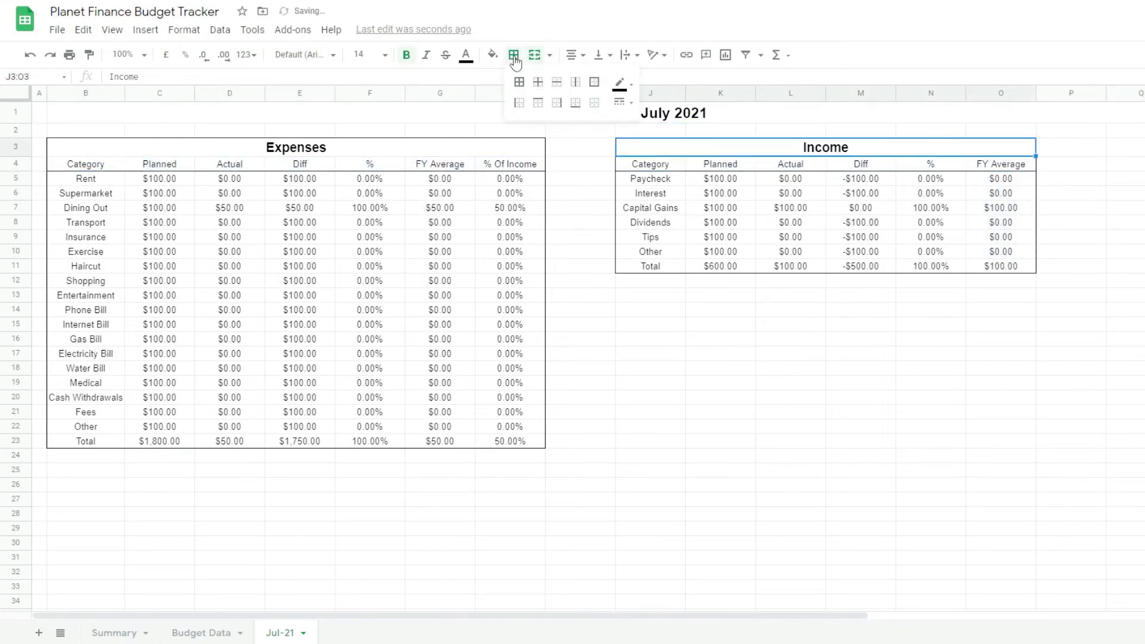
click(580, 251)
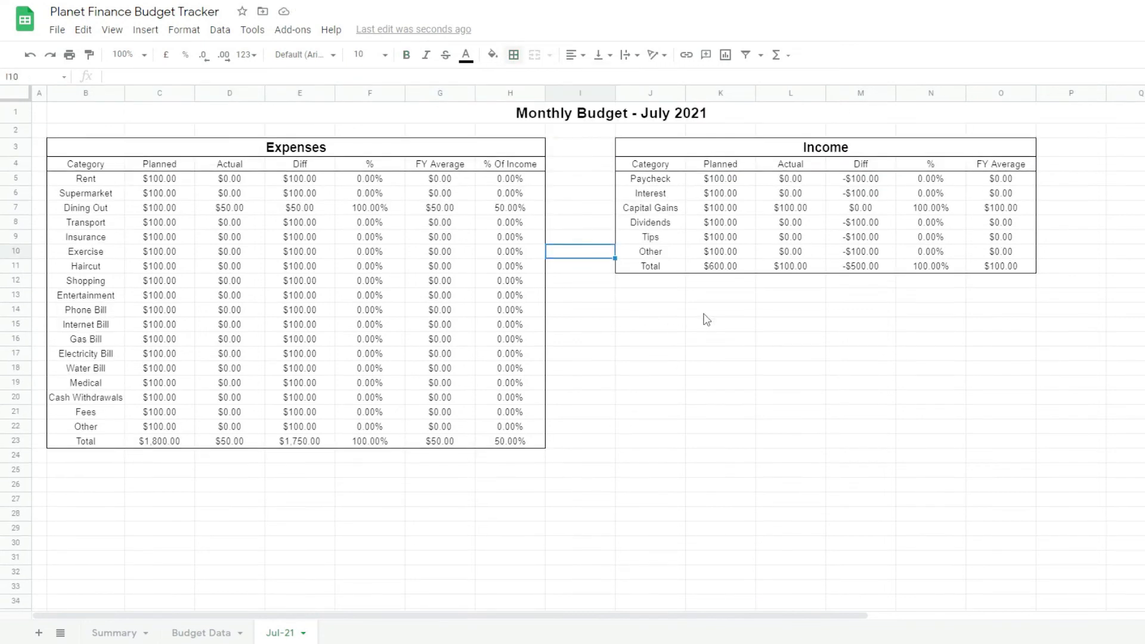
drag(655, 316, 728, 375)
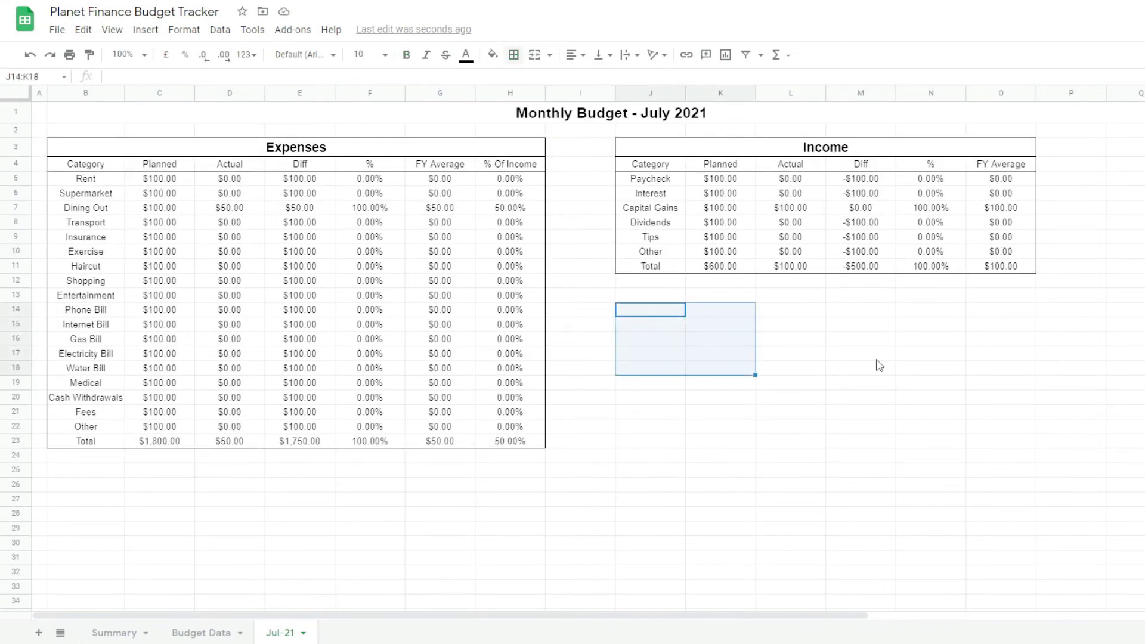
drag(937, 298, 964, 442)
drag(769, 415, 939, 534)
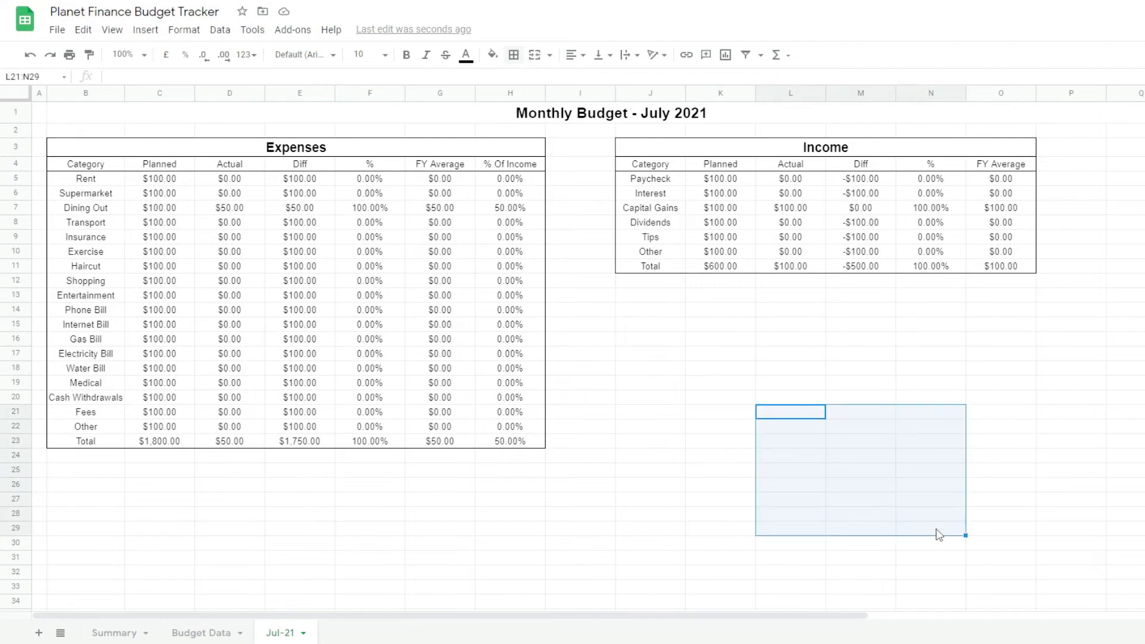
Step: Label J13:J16 with Savings, Increase in total savings, Saved this month and % of Income saved
click(641, 295)
text(S)
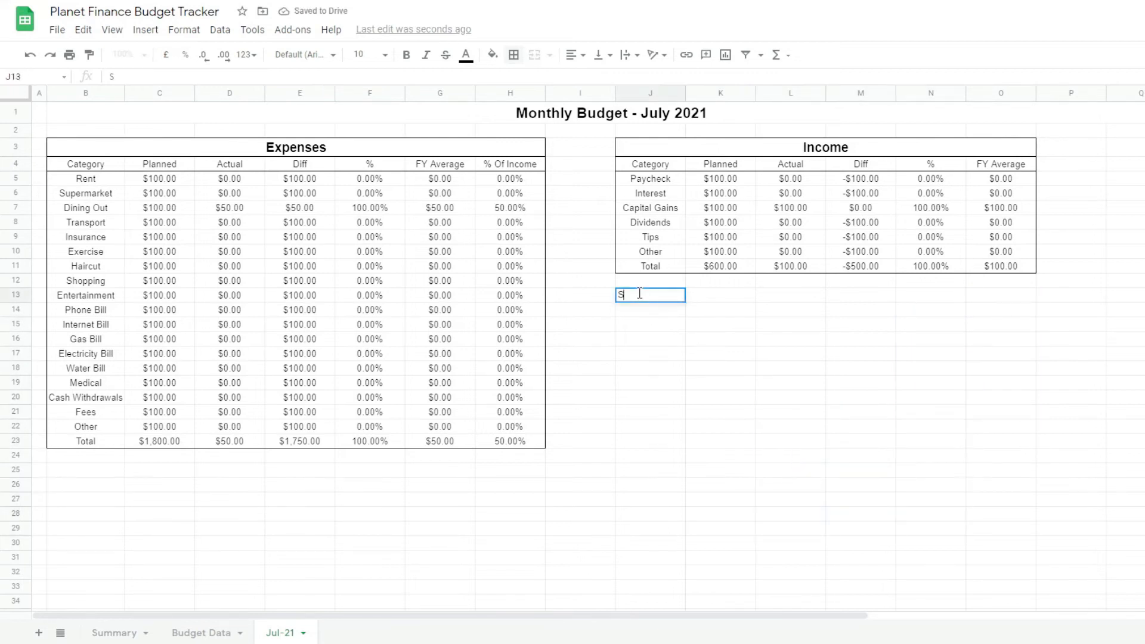
text(avings)
key(Return)
text(Increase in total savings)
key(Return)
text(Saved this month)
key(Return)
text(% of Income saved)
Step: Label N13:N16 with Balances, Starting Balance, Endings Balance and Current Balance
click(767, 295)
key(Right)
key(Right)
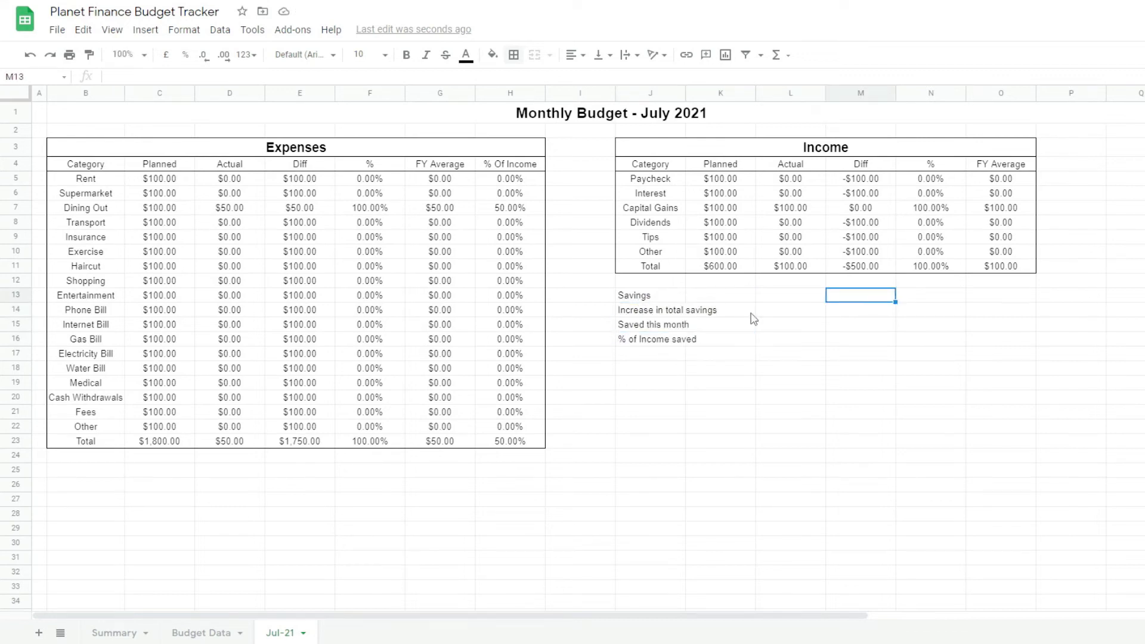
text(B)
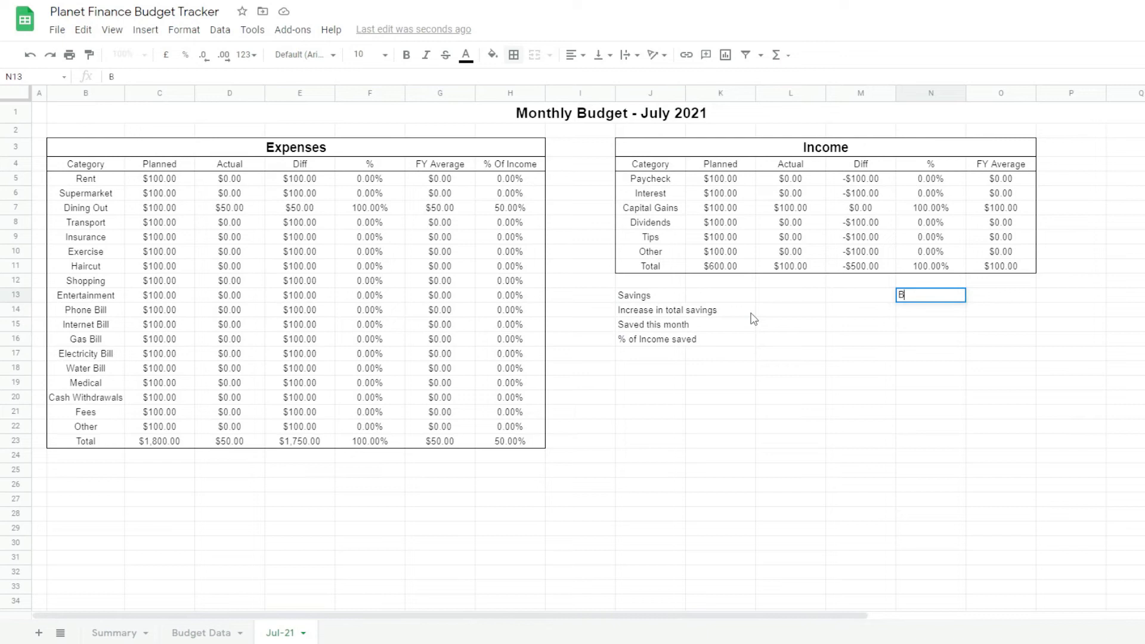
text(alances)
key(BackSpace)
key(BackSpace)
key(BackSpace)
key(BackSpace)
key(BackSpace)
key(BackSpace)
text(alances)
key(Return)
text(Starting Balance)
key(Return)
text(Endings Balance)
key(Return)
text(Current Balance)
key(Return)
Step: Enter a Starting Balance of 10000 in O14
click(987, 310)
text(10)
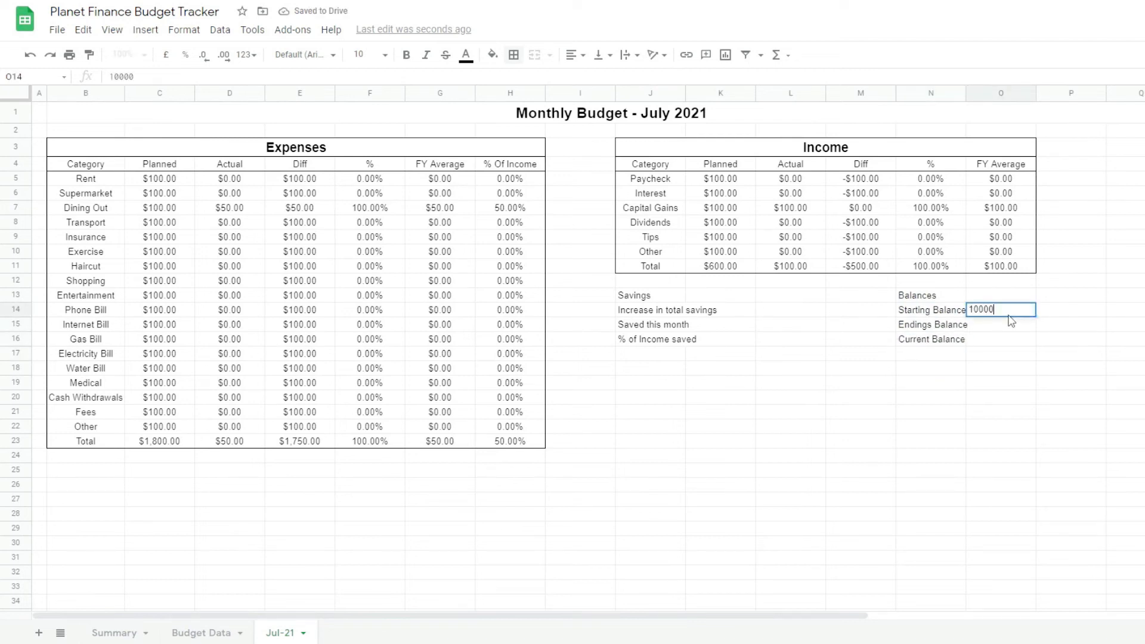
text(000)
key(Return)
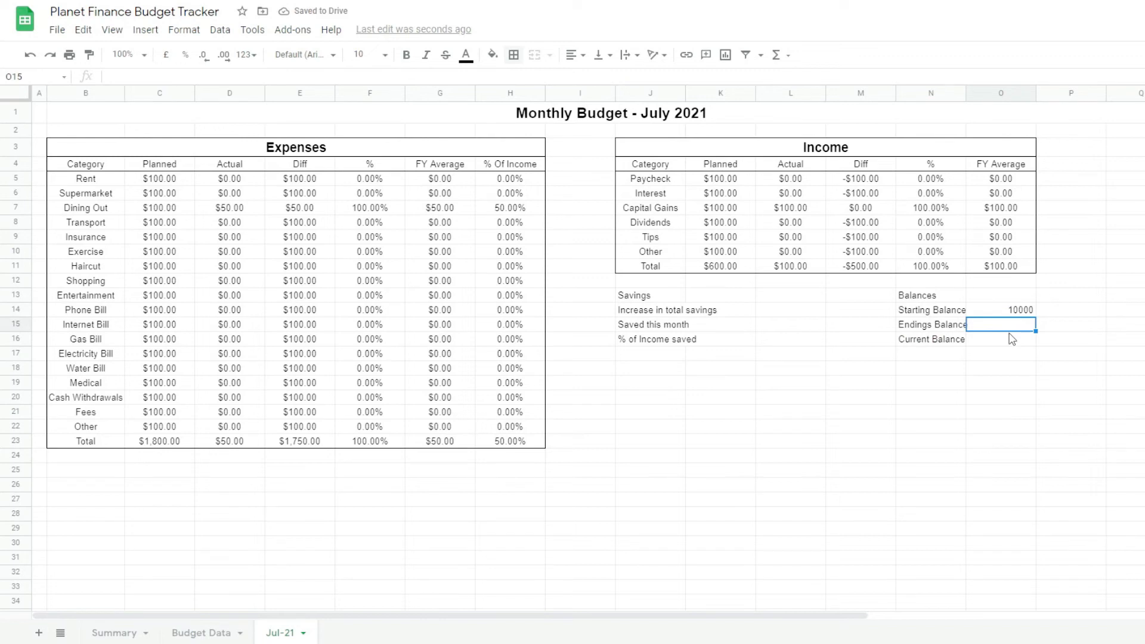
Step: Calculate the Endings Balance in O15 with =(O14+L11)-D23
text(=()
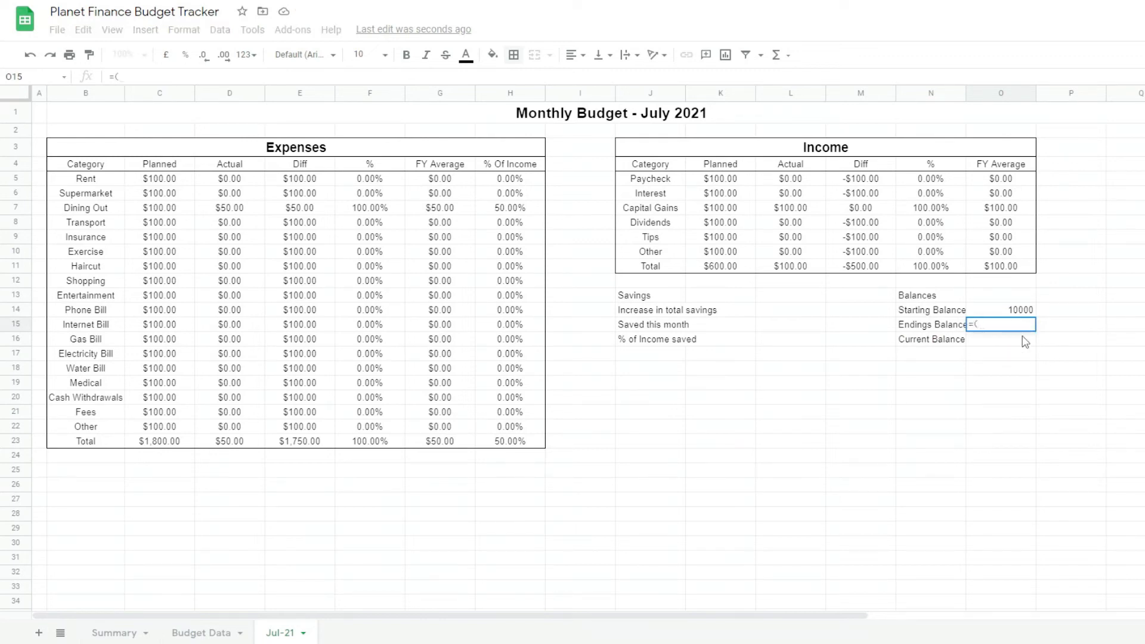
click(1012, 316)
text(+)
click(796, 267)
text()-)
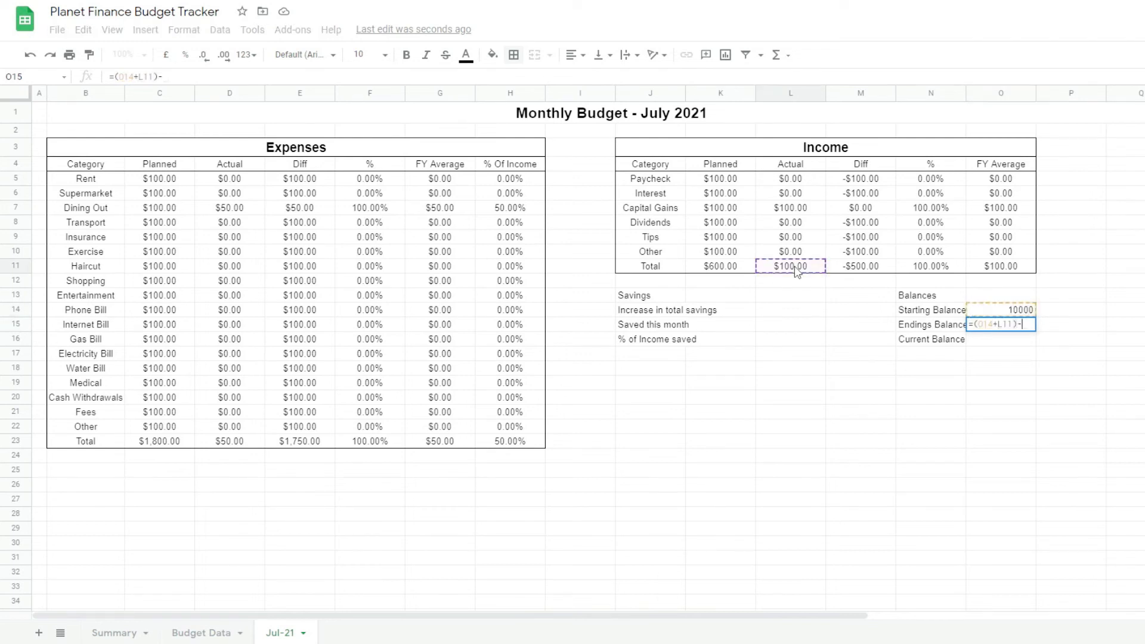
click(231, 445)
key(Return)
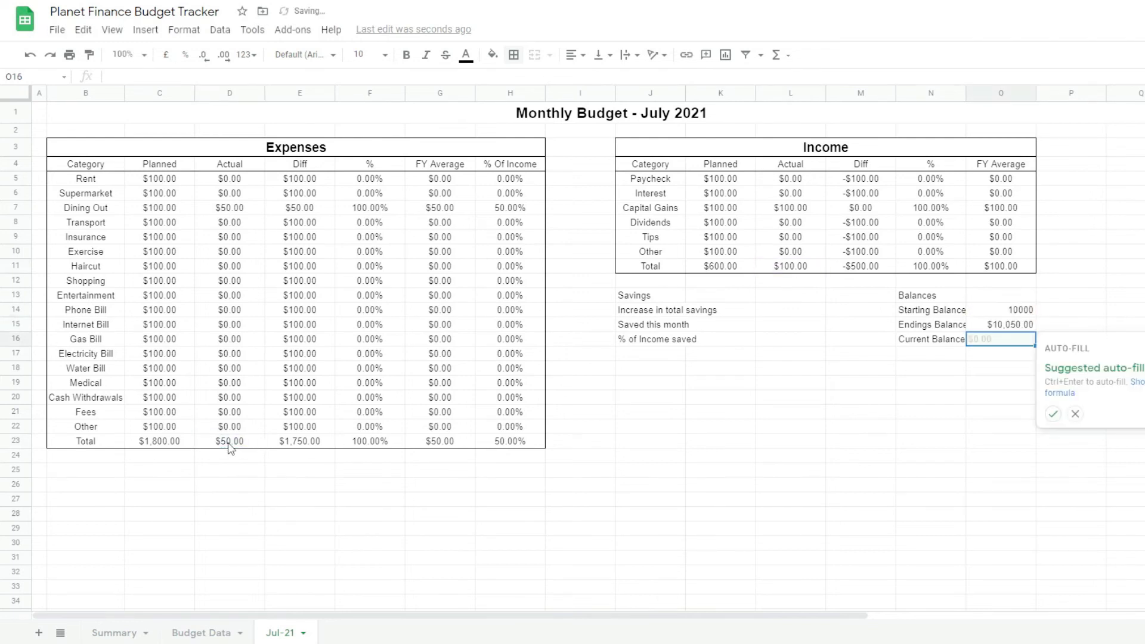
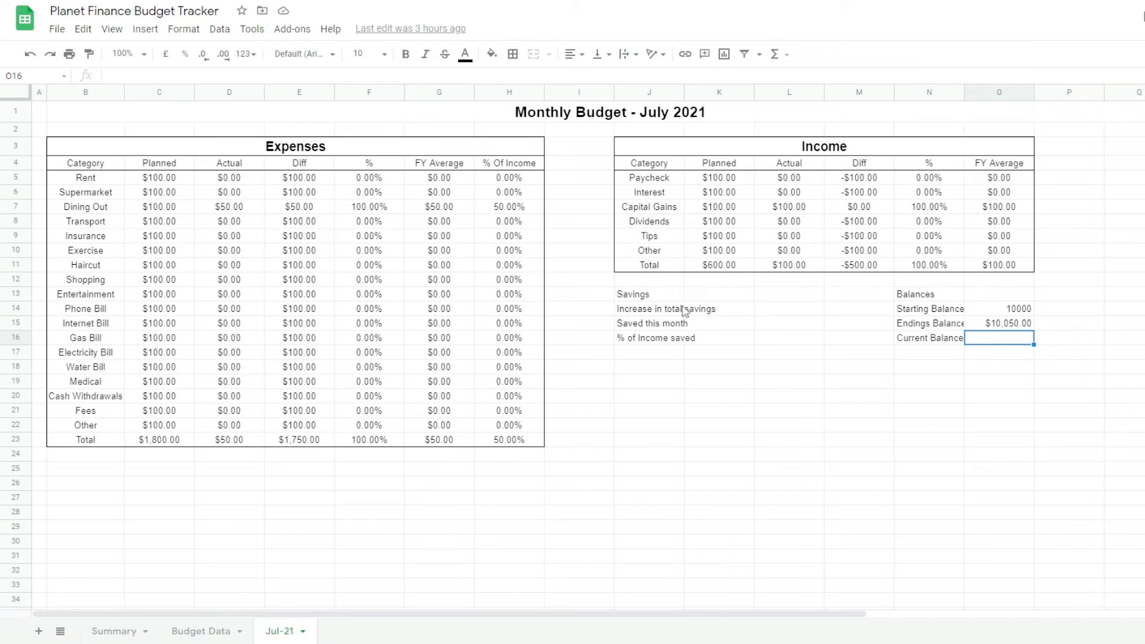
Step: Calculate the increase in total savings in K14 with =IFERROR(O15/O14-1,"")
click(732, 317)
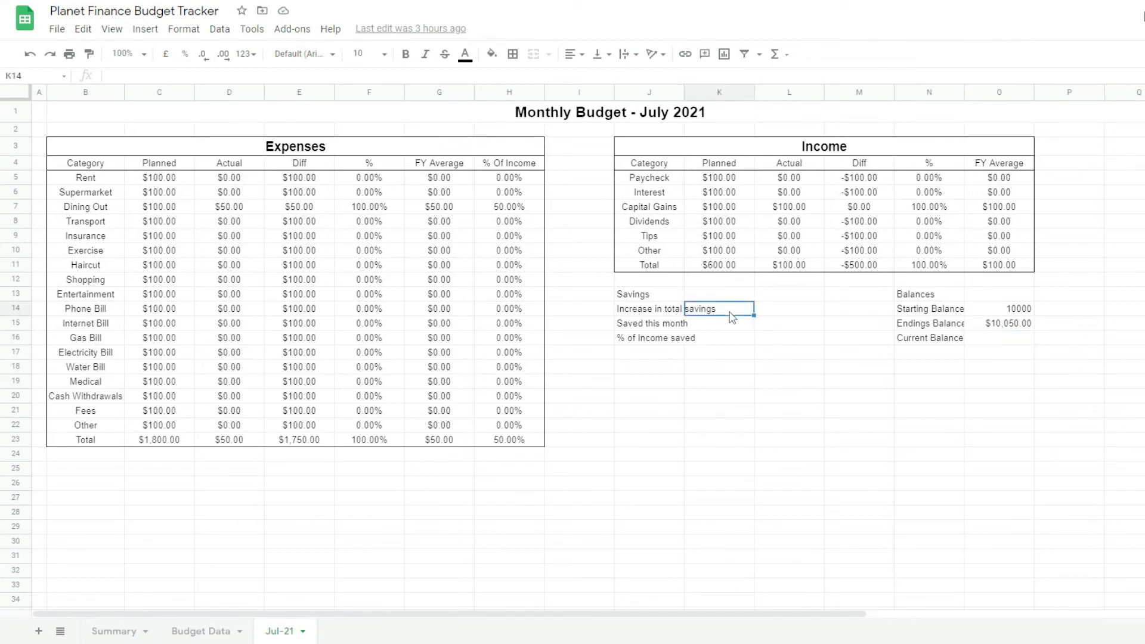
text(=IFERROR()
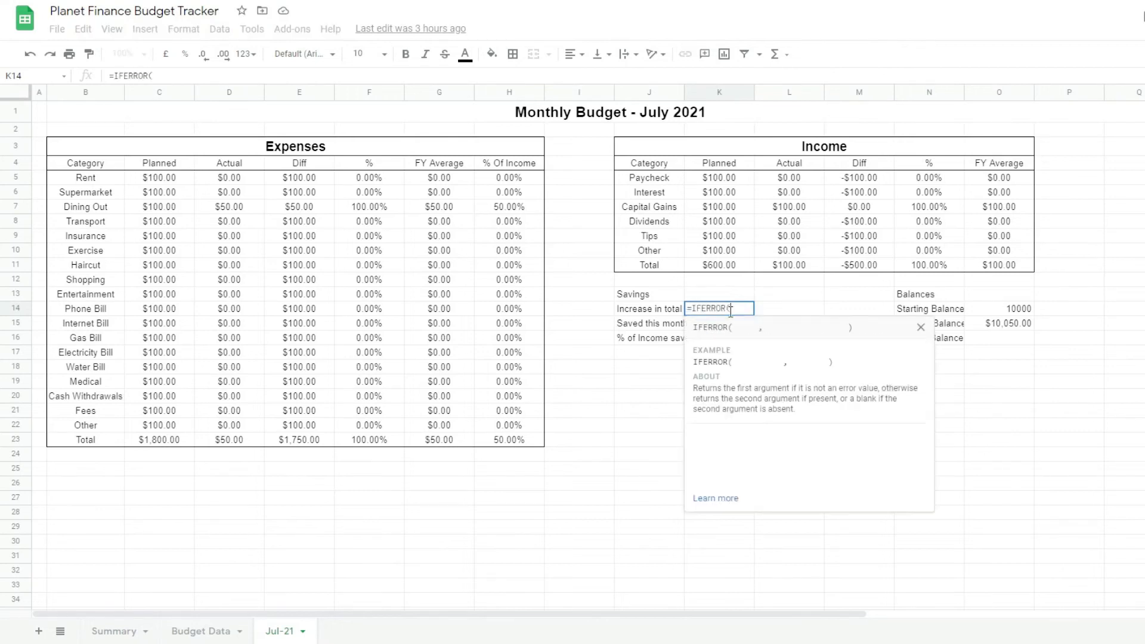
click(1020, 310)
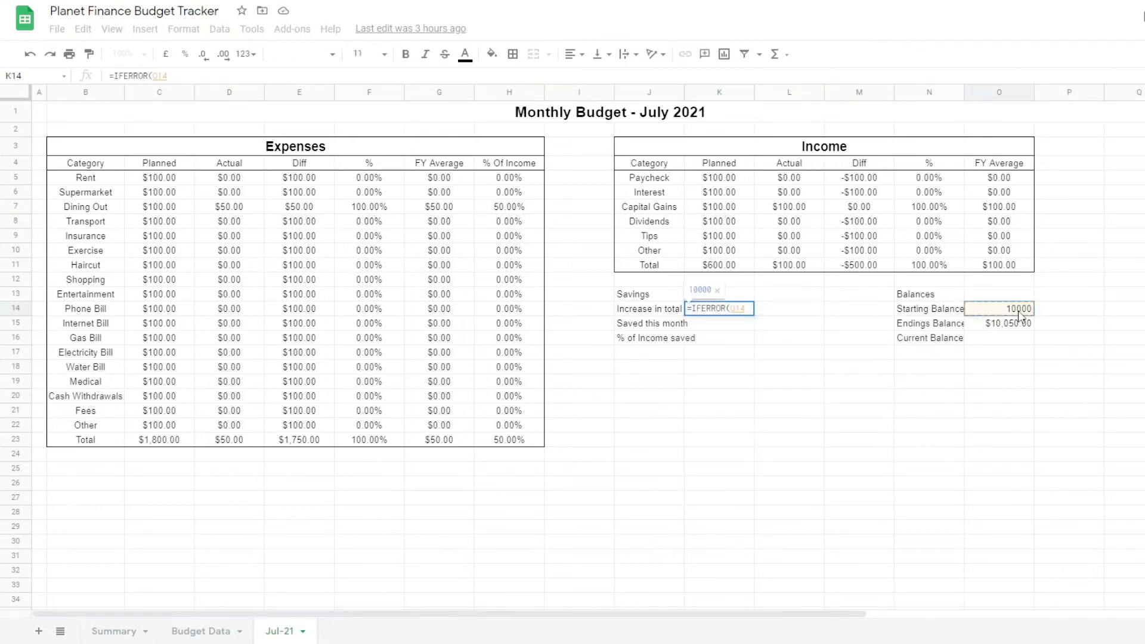
click(1017, 327)
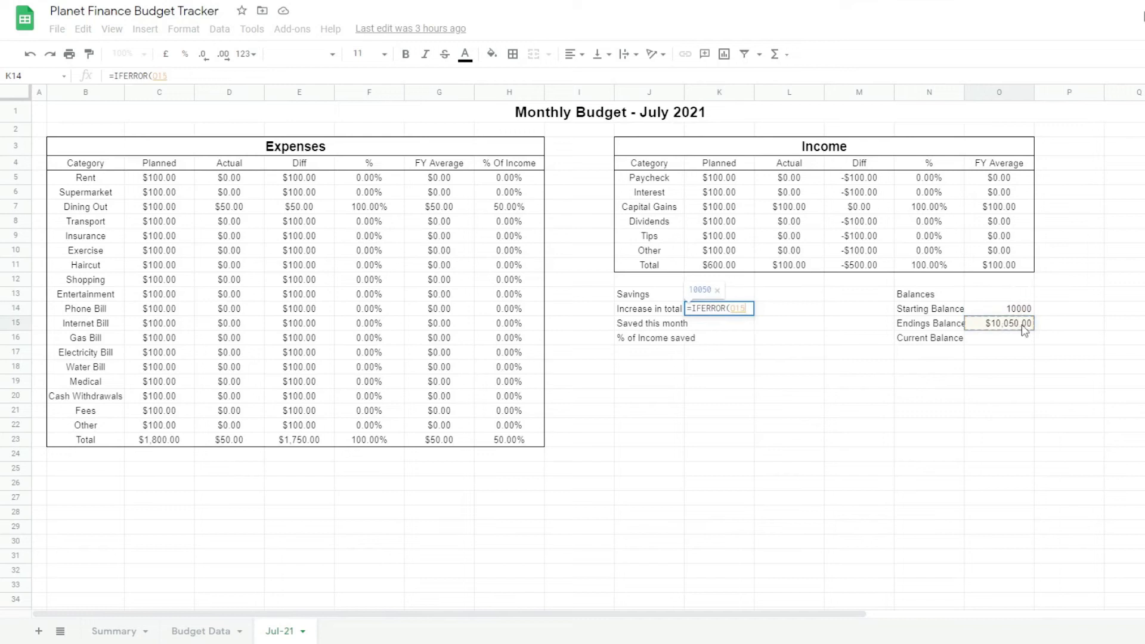
text(/)
click(1026, 311)
text(-1)
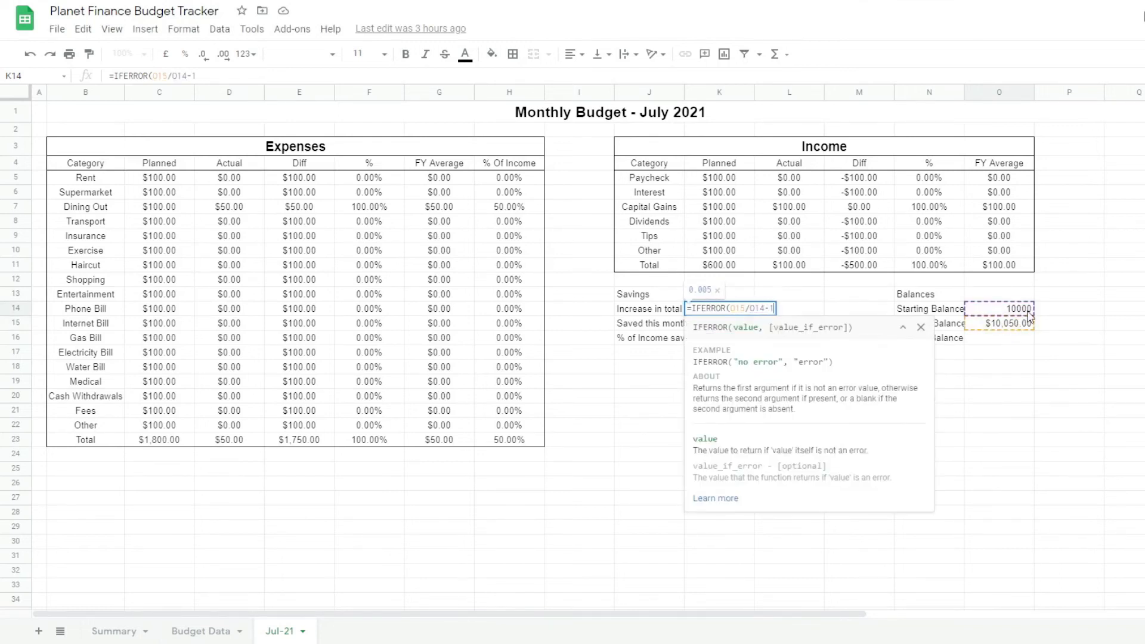
text(,)
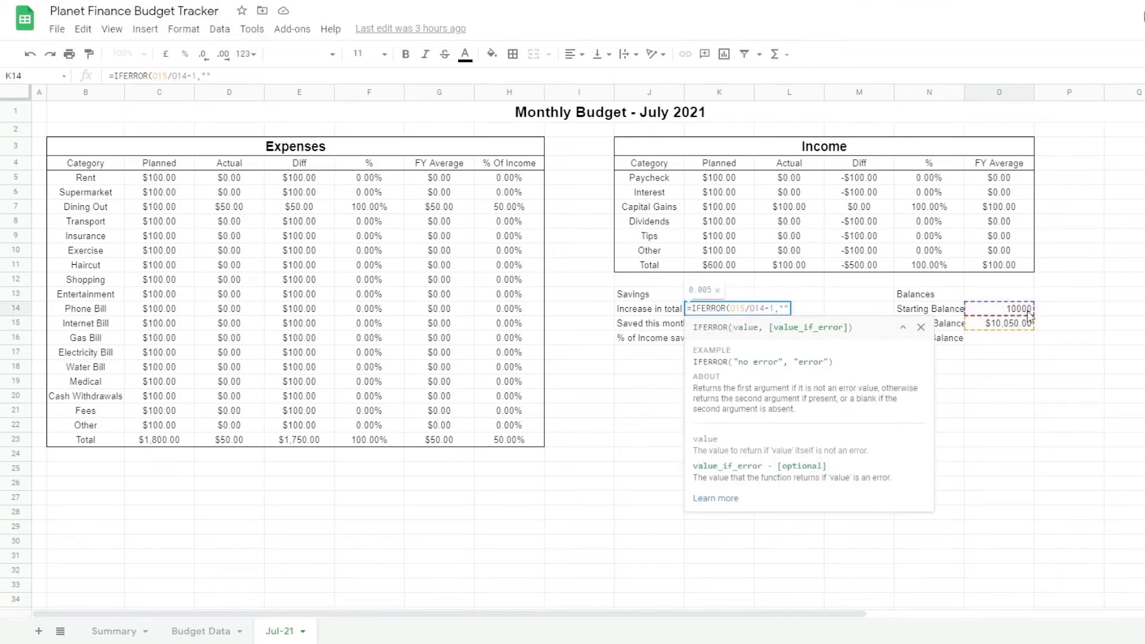
key(Return)
Step: Format the increase in total savings in K14 as a percentage
click(796, 396)
click(724, 309)
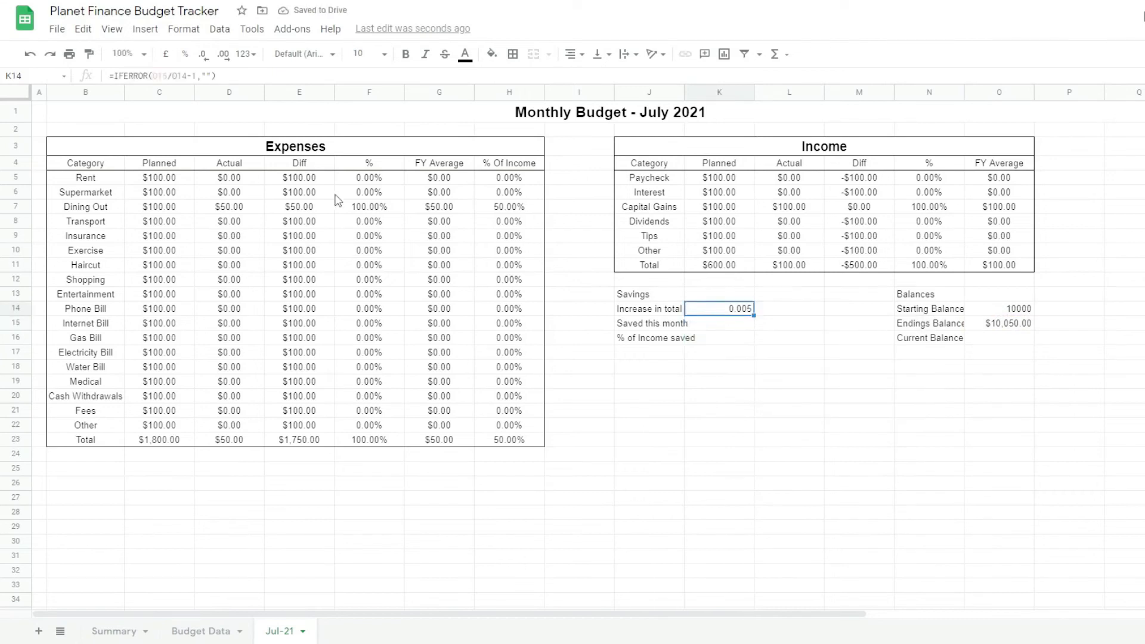
click(185, 54)
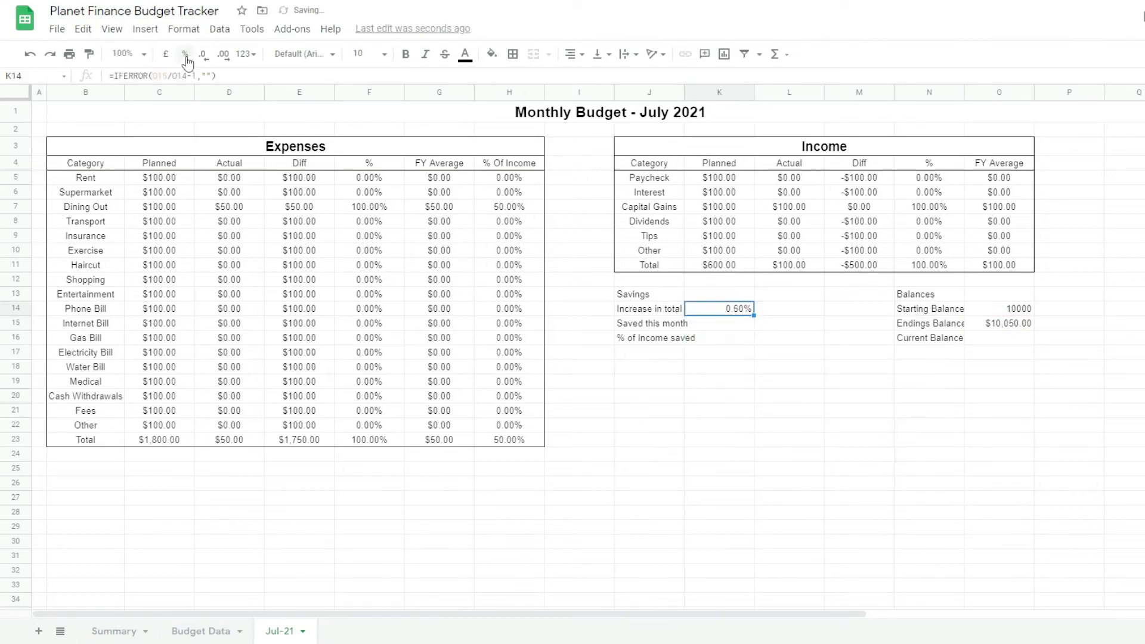
Step: Calculate the amount saved this month in K15 with =O15-O14
click(713, 326)
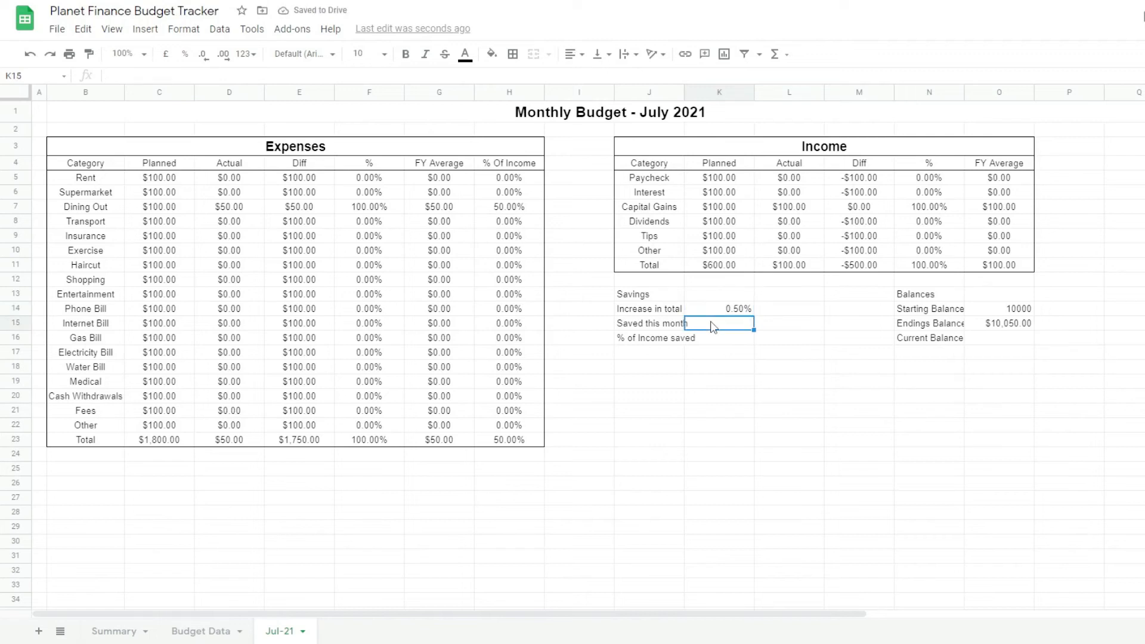
text(=)
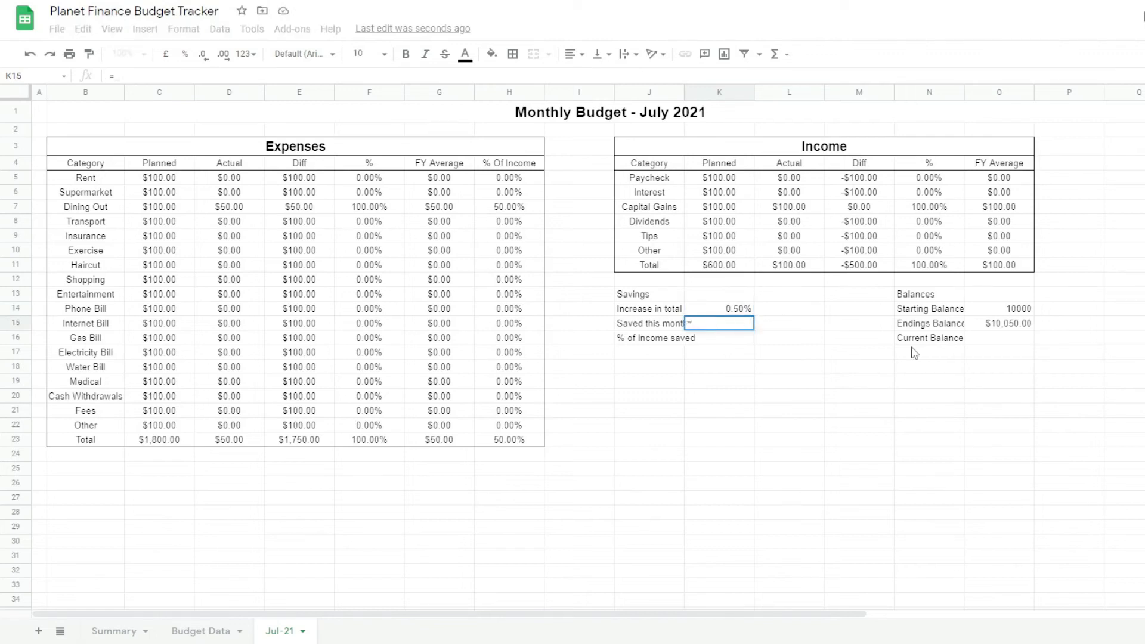
click(997, 330)
text(-)
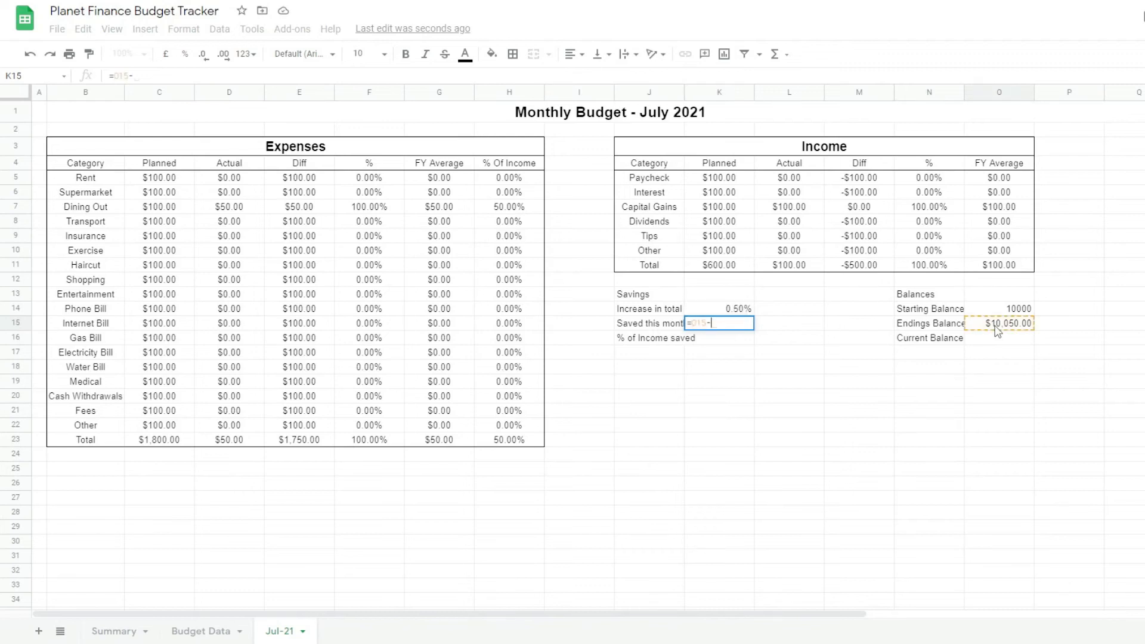
click(1008, 310)
key(Return)
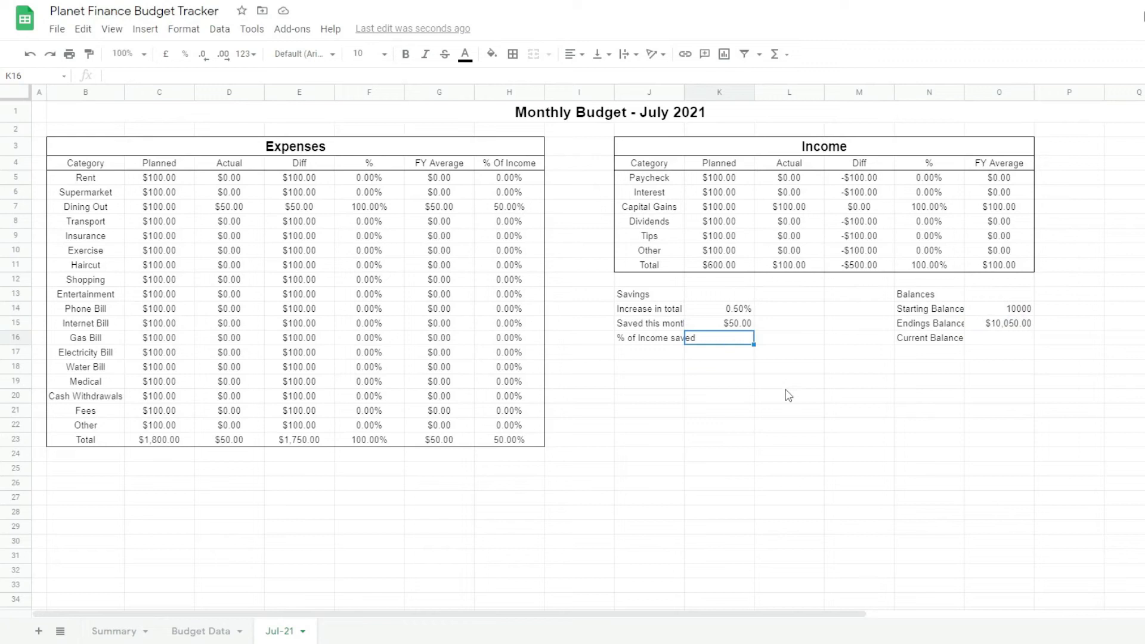
Step: Calculate the % of Income saved in K16 with =IFERROR((L11-D23)/L11,"")
text(=IFERROR()
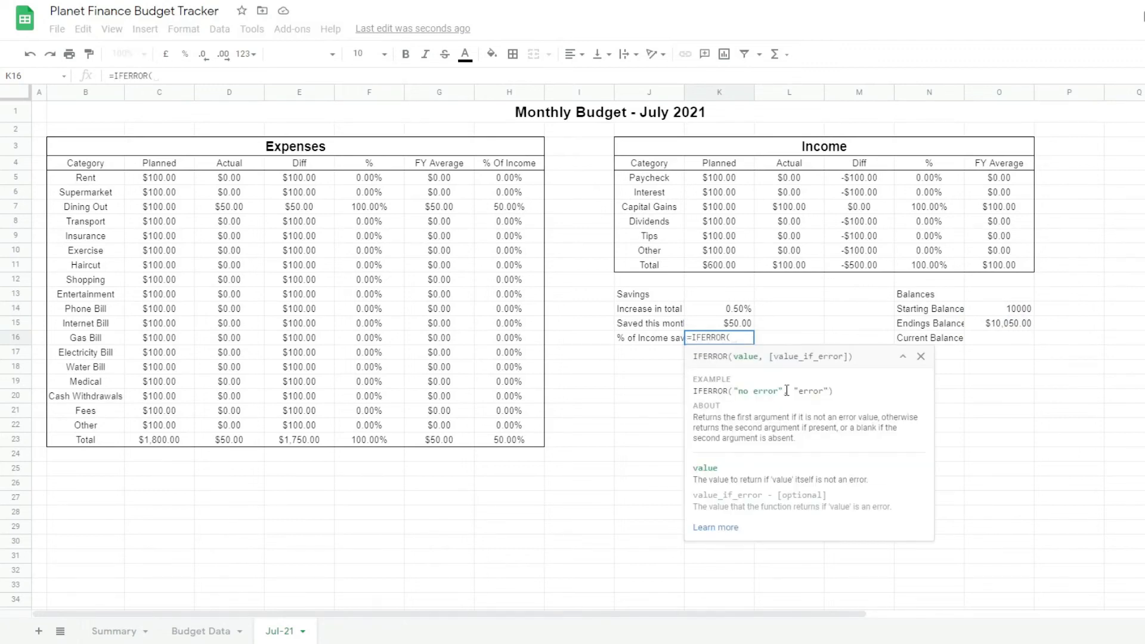
text(()
click(794, 273)
text(-)
click(227, 446)
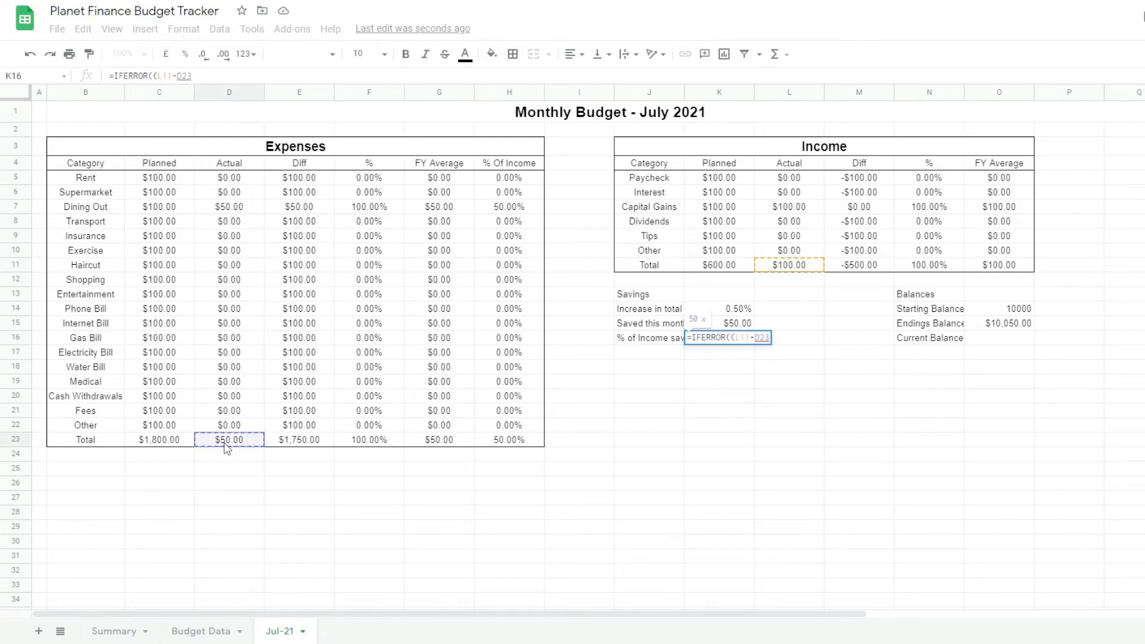
text()/)
click(811, 270)
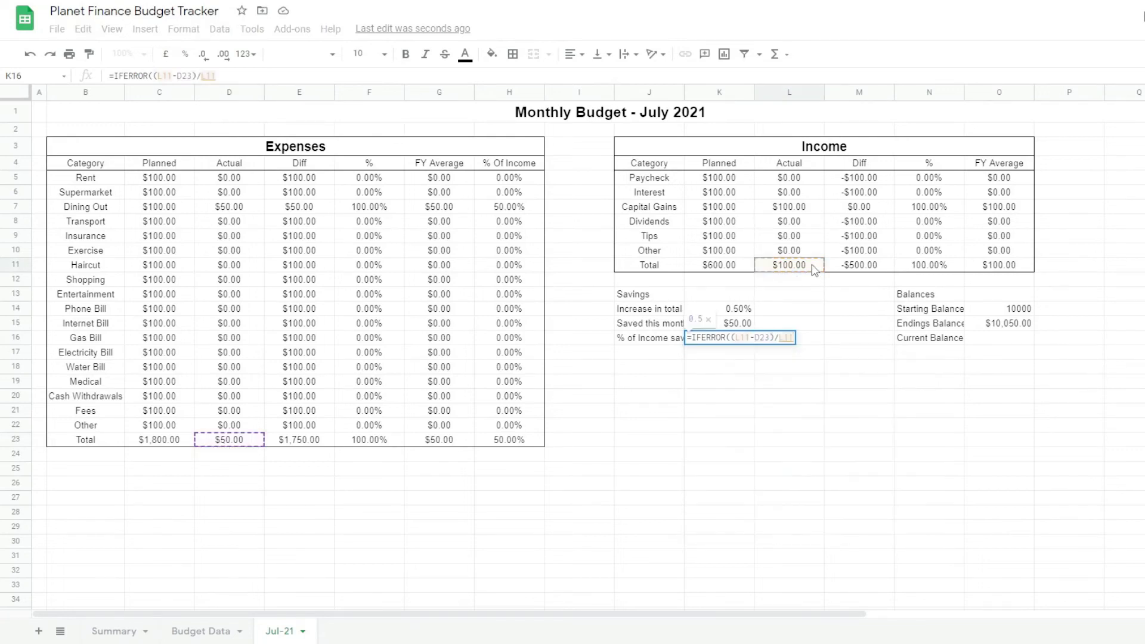
key(Return)
Step: Format the % of Income saved in K16 as a percentage and fit column J's width to its labels
click(750, 341)
click(184, 55)
double_click(684, 93)
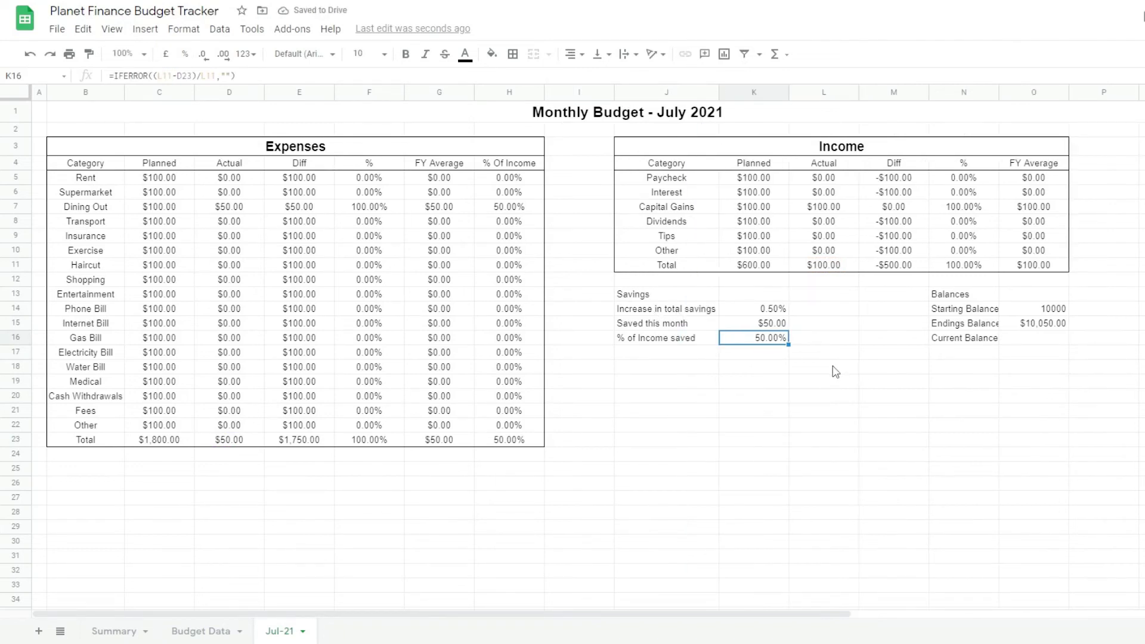
Step: Enter the heading Monthly Summary in L18 with the labels Income, Expenses and Savings in L19:L21
click(759, 368)
click(833, 366)
text(Monthly Summary)
key(Return)
text(Income)
key(Return)
text(Expenses)
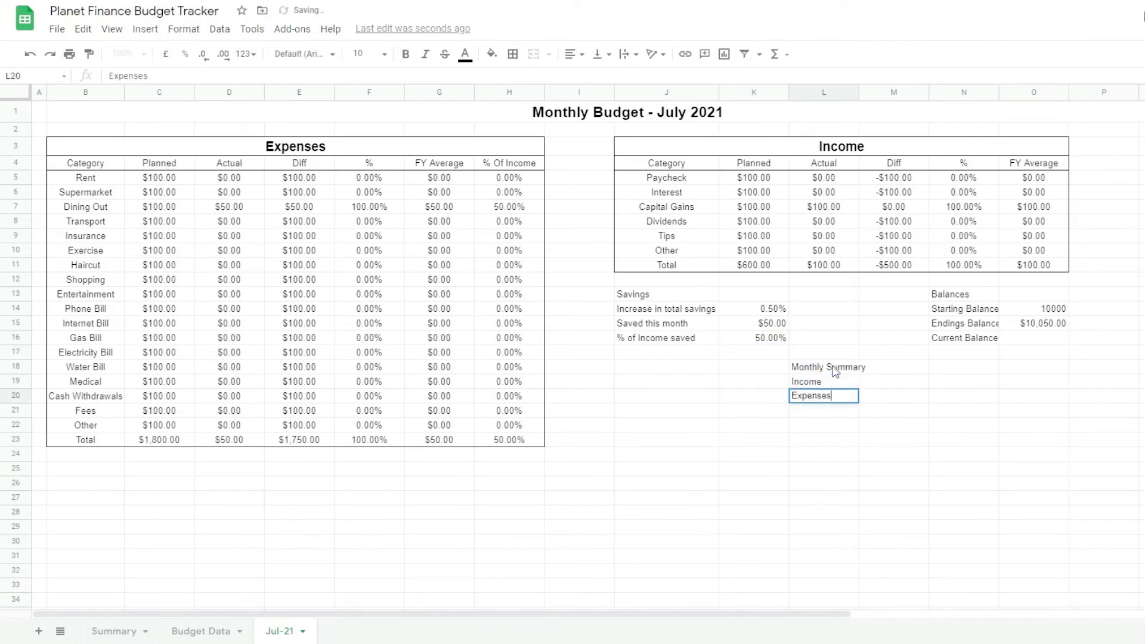
key(Return)
text(Savings)
click(901, 388)
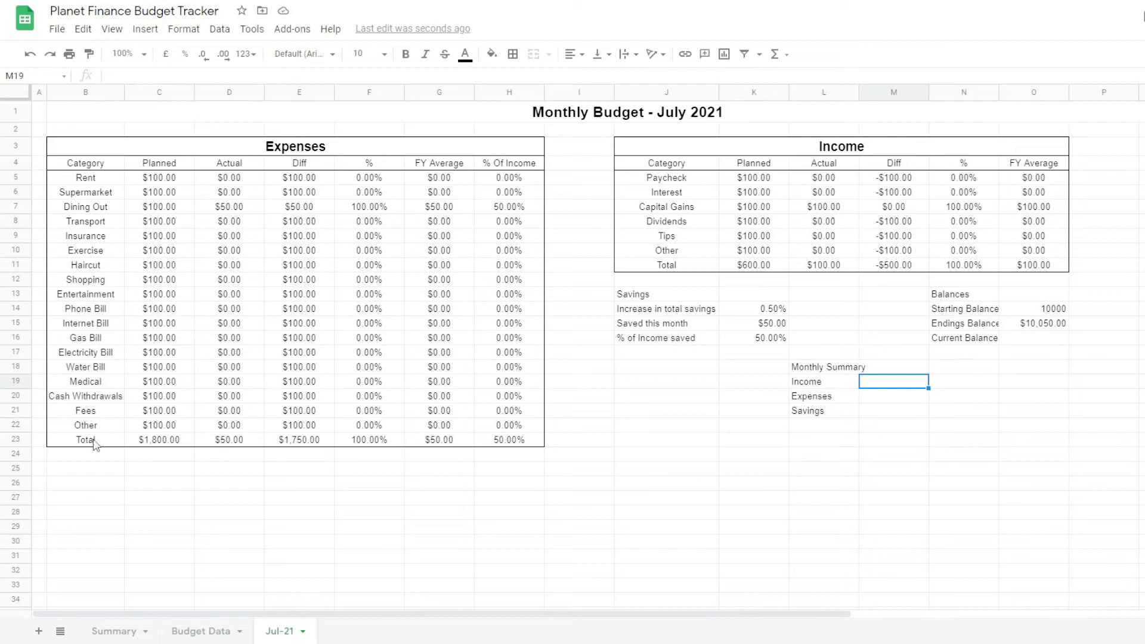
Step: Add a top border to the Total rows of the Expenses table (B23:H23) and the Income table (J11:O11)
drag(108, 442, 511, 440)
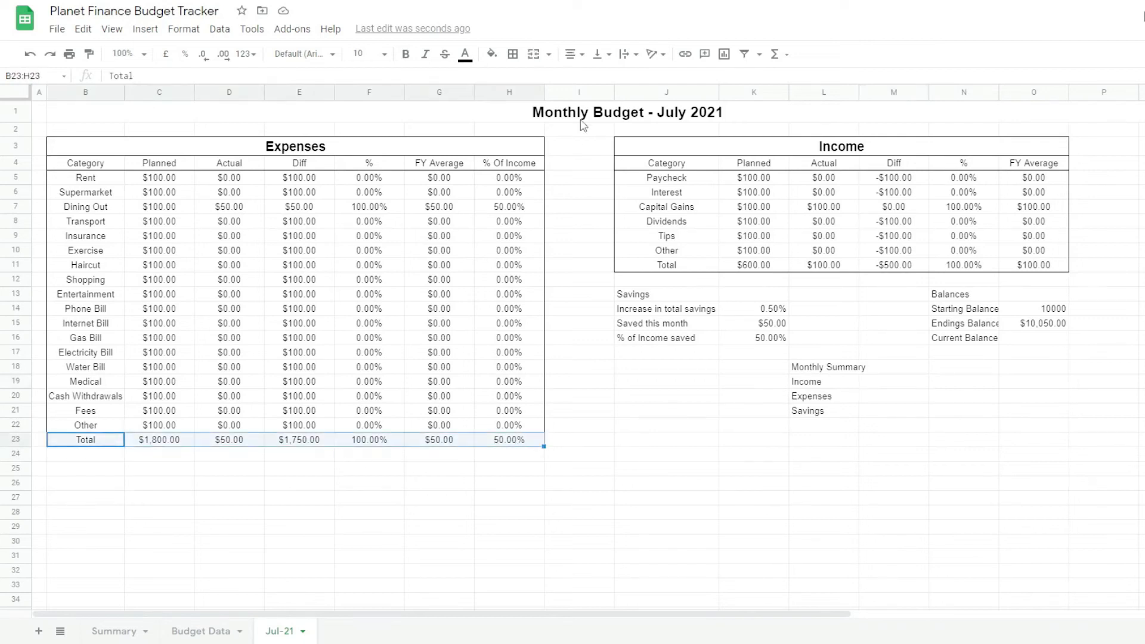
click(513, 55)
click(537, 101)
drag(666, 265, 1033, 265)
click(512, 53)
click(537, 102)
click(745, 366)
click(635, 466)
Step: Add a right border to the Category columns of both tables, J4:J11 and B4:B23
drag(694, 165, 682, 265)
click(512, 54)
click(556, 102)
drag(112, 165, 114, 440)
click(512, 54)
click(556, 102)
click(817, 425)
Step: Link the Monthly Summary's Income in M19 to L11 and its Expenses in M20 to D23
click(882, 385)
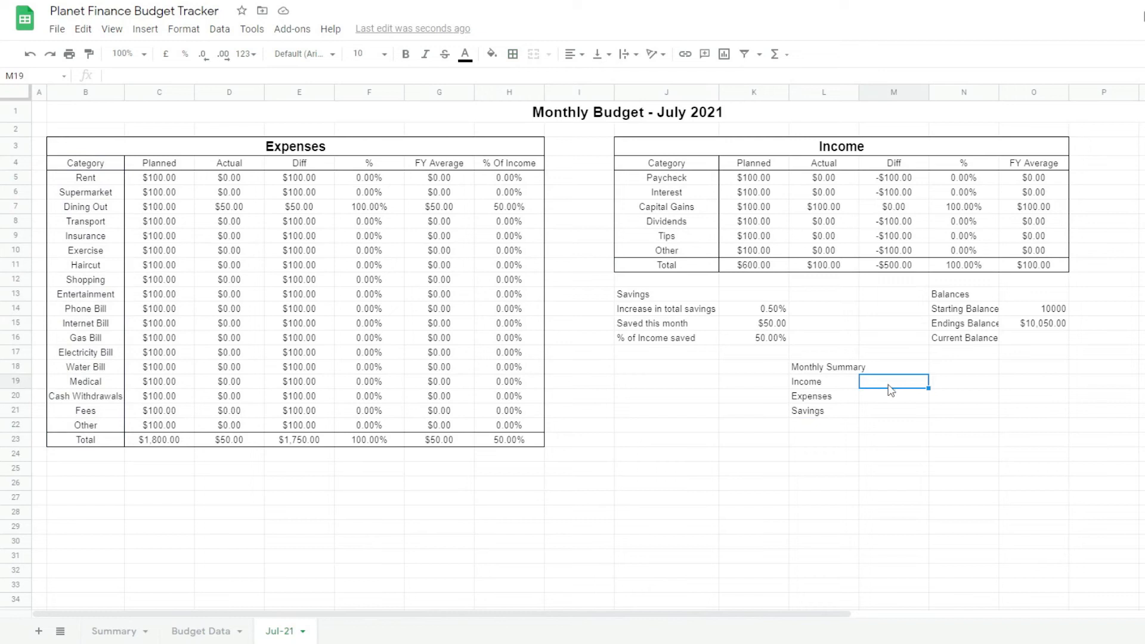
text(=)
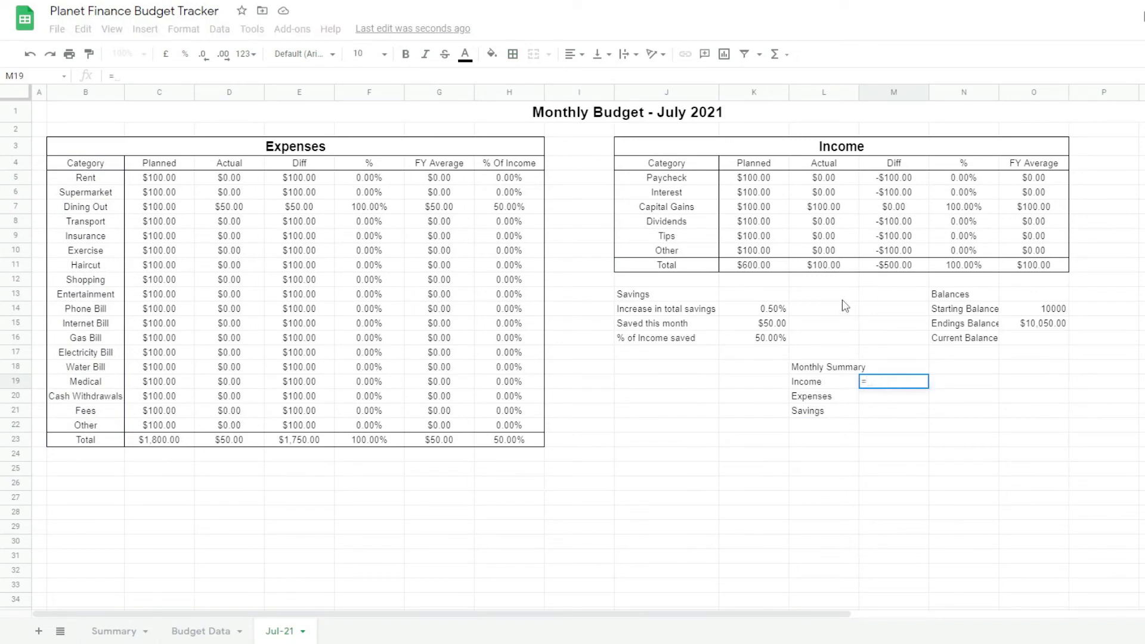
click(822, 269)
key(Return)
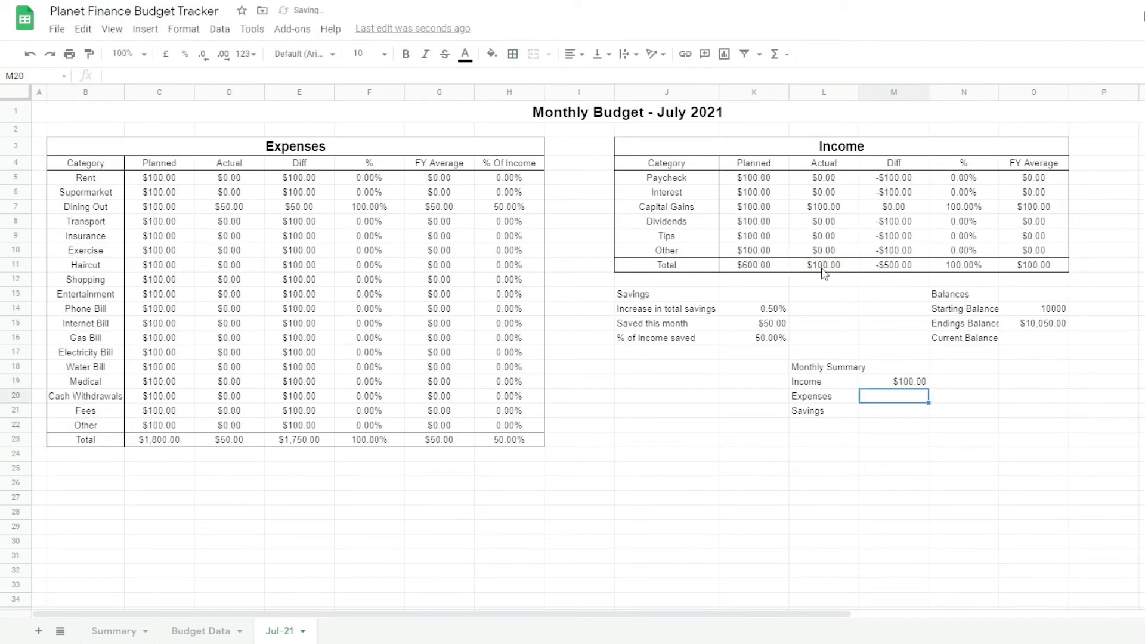
click(235, 444)
key(Return)
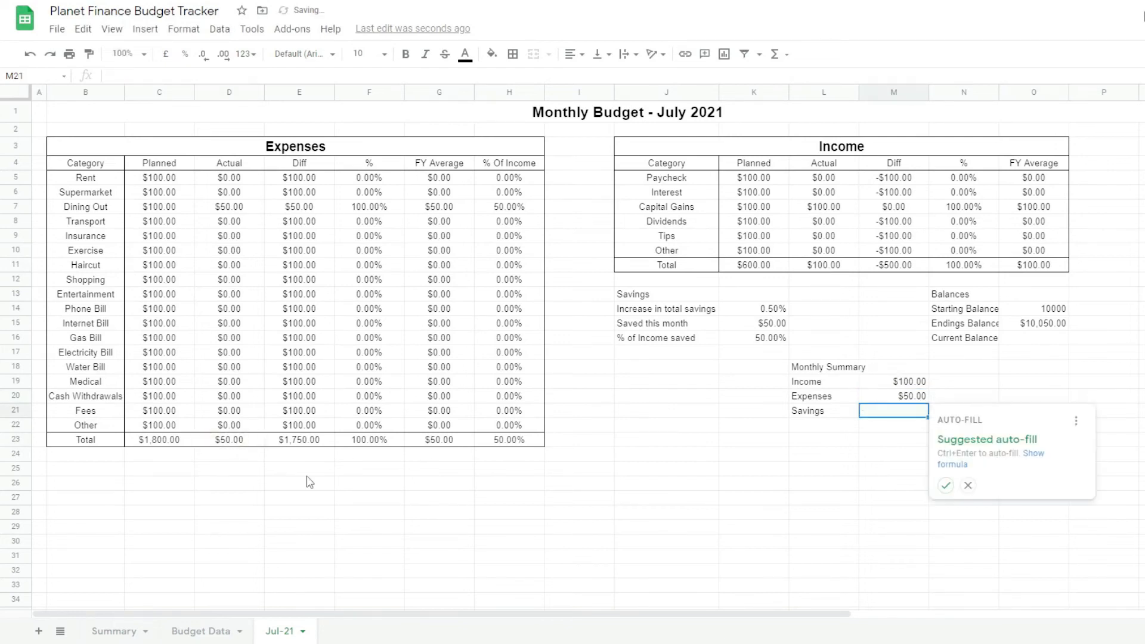
Step: Dismiss the auto-fill suggestion and calculate the Monthly Summary's Savings in M21 with =M19-M20
click(968, 486)
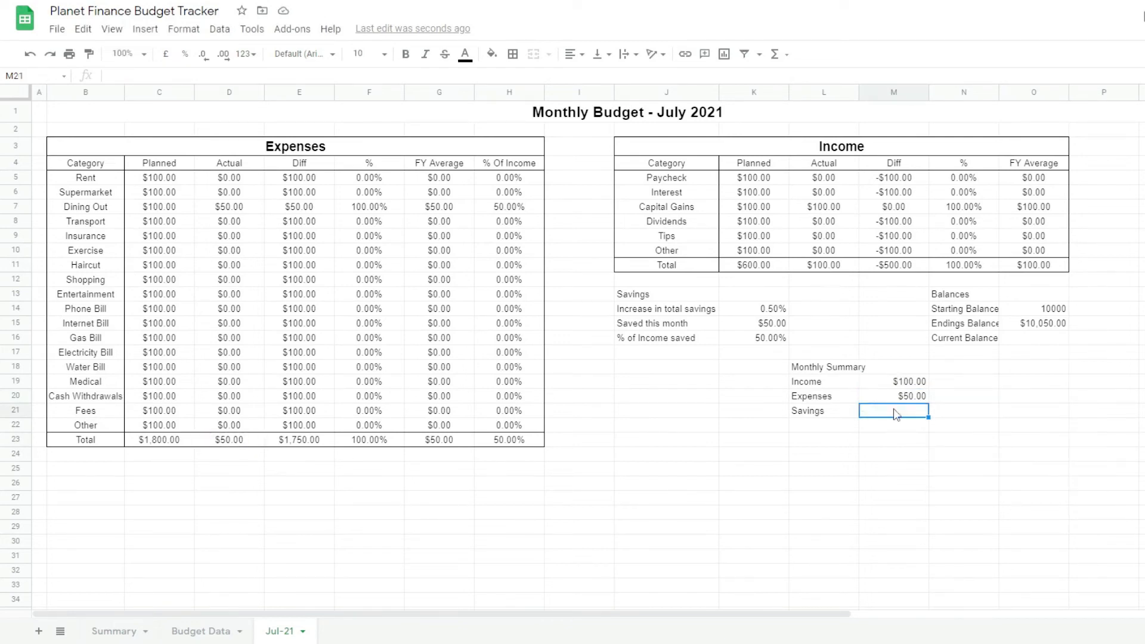
text(=)
click(897, 381)
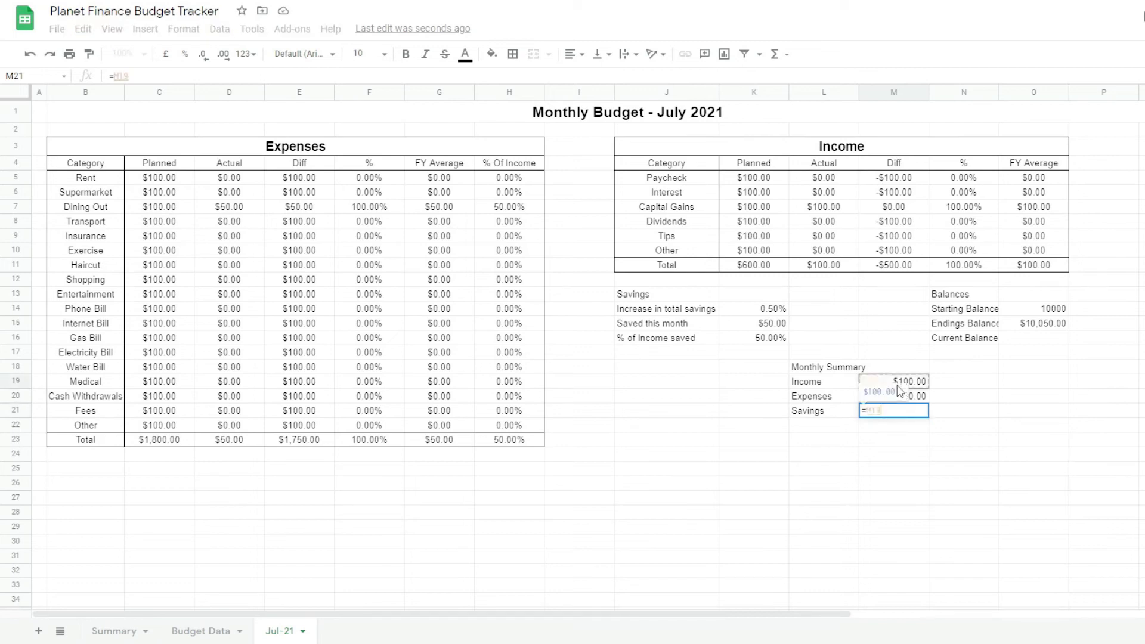
text(-)
click(903, 399)
key(Return)
Step: Merge the heading cells for Monthly Summary (L18:M18), Savings (J13:K13) and Balances (N13:O13)
click(850, 368)
drag(881, 370, 892, 368)
click(532, 54)
drag(675, 291, 752, 294)
click(532, 54)
drag(981, 297, 1033, 295)
click(533, 55)
Step: Centre-align the Savings, Balances and Monthly Summary sections and fit column N's width to its labels
drag(636, 292, 1037, 423)
click(573, 54)
click(591, 76)
click(1103, 410)
double_click(998, 92)
click(1142, 411)
Step: Enter the heading Expenses in D25 with the labels Planned, Actual and Performance in D26:D28
scroll(884, 450, down, 2)
scroll(886, 450, down, 2)
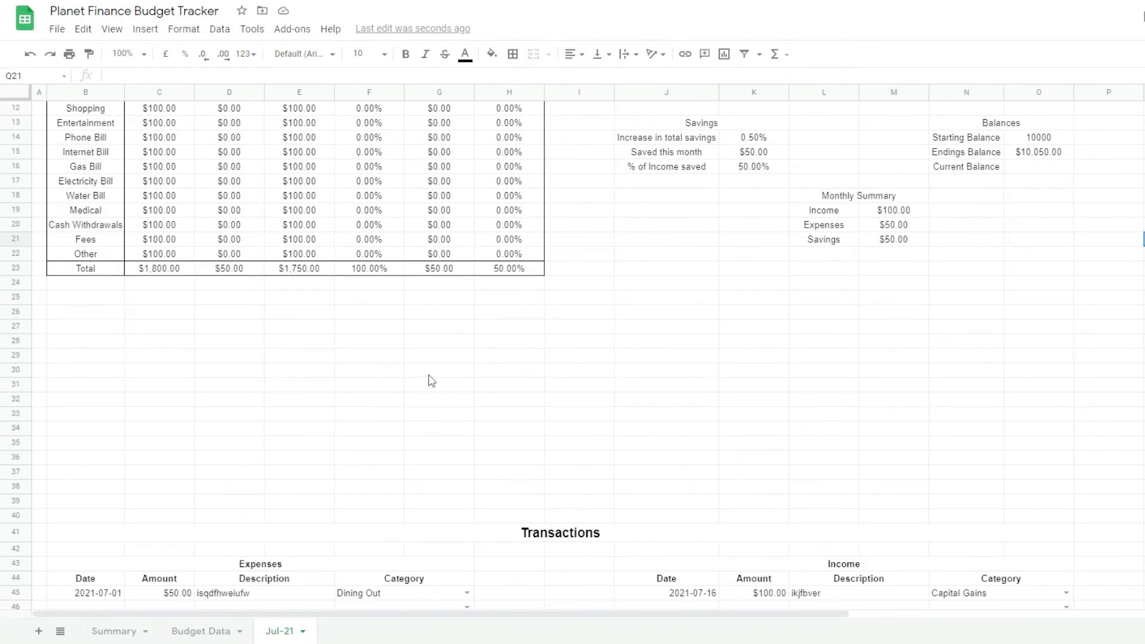
scroll(429, 378, up, 4)
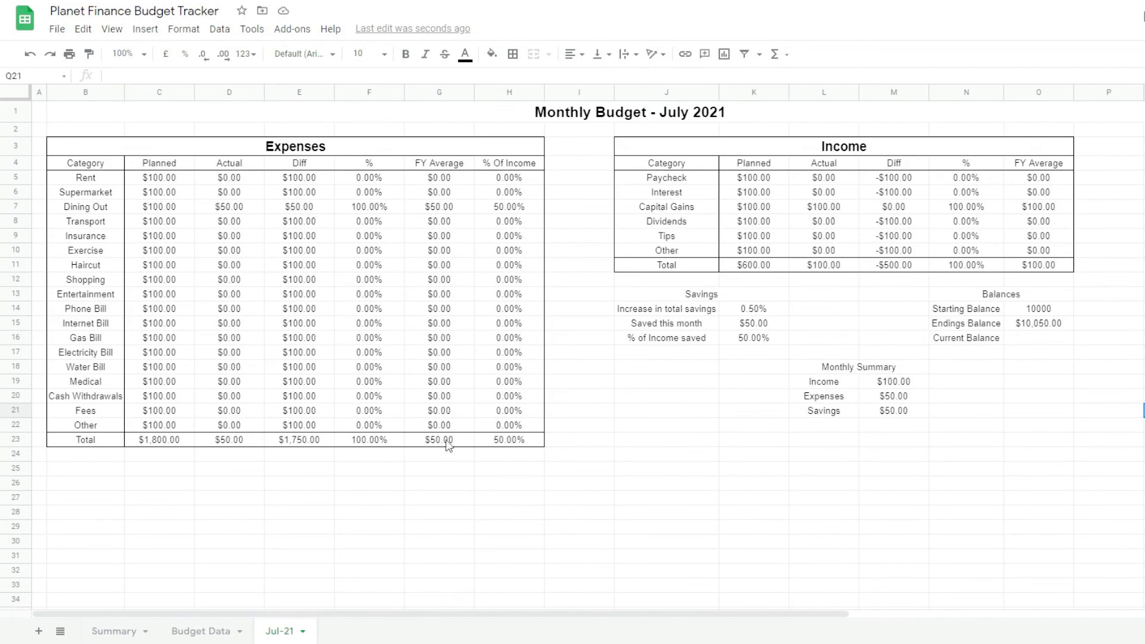
scroll(447, 446, down, 3)
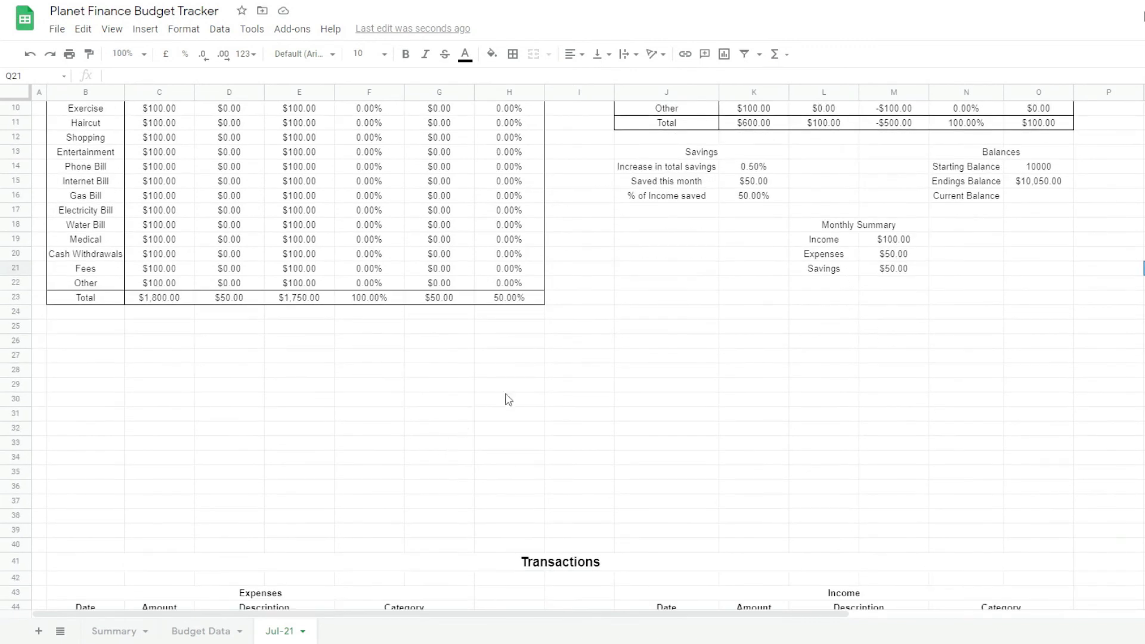
click(178, 326)
click(253, 326)
text(Expenses)
key(Return)
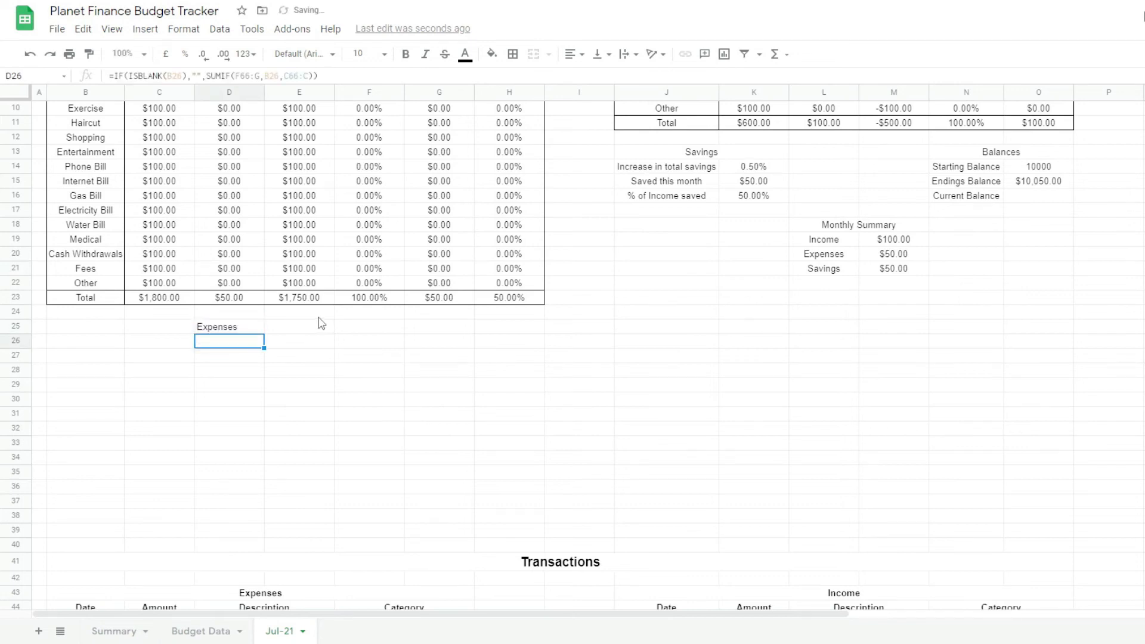
text(Planned)
key(Return)
text(Actual)
key(Return)
text(Pere)
key(BackSpace)
text(formance)
key(Return)
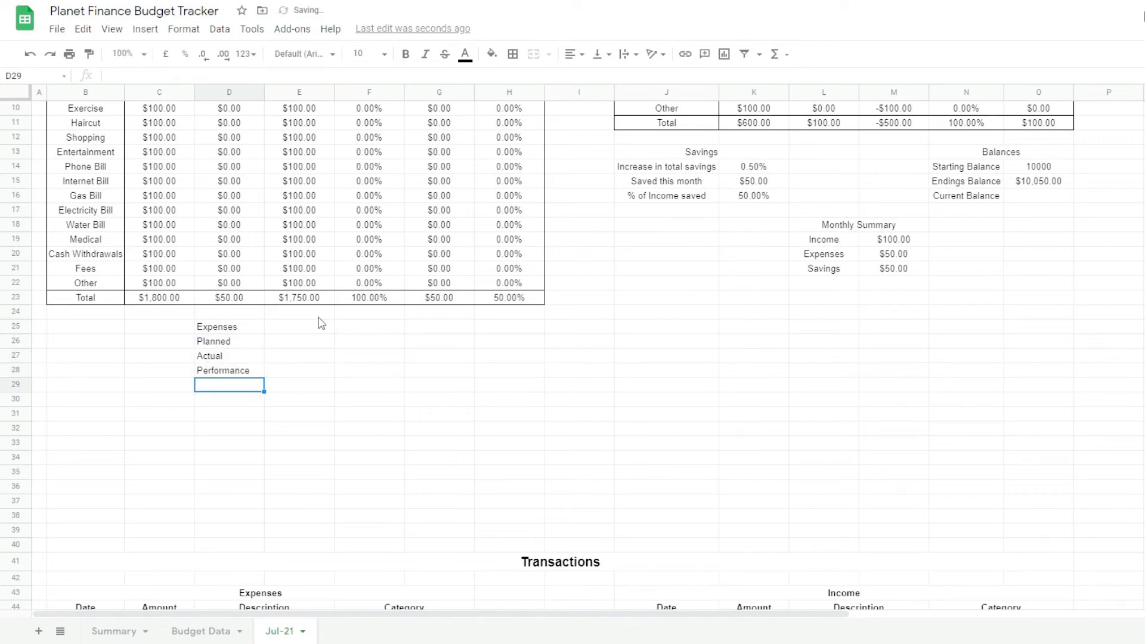
Step: Link the planned expenses in E26 to the total in C23 and the actual expenses in E27 to D23
click(296, 345)
text(=)
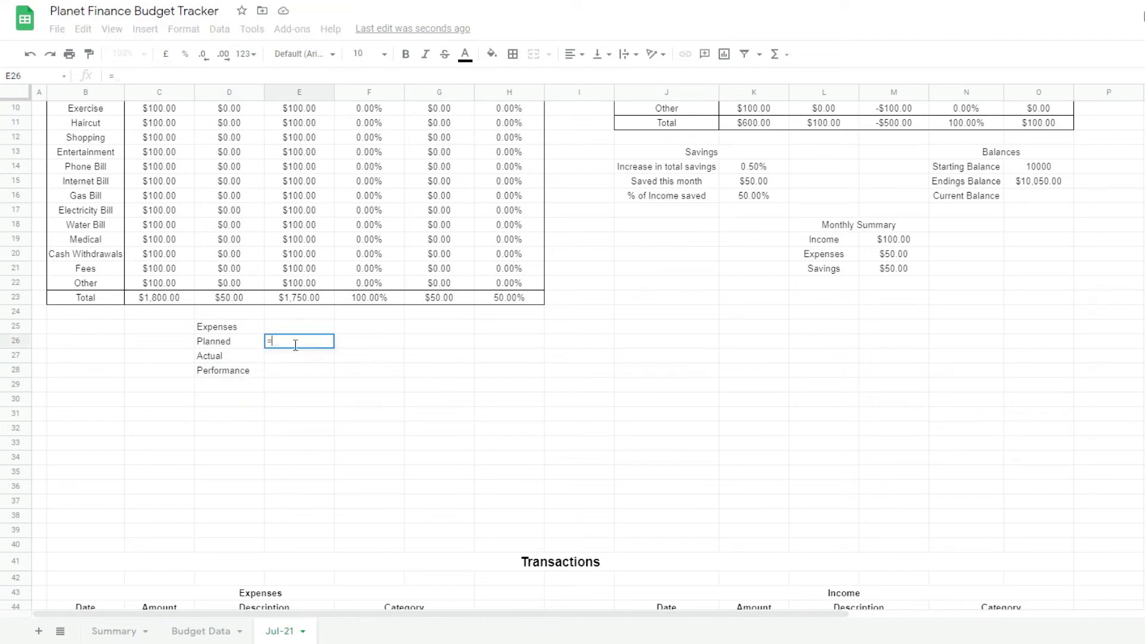
scroll(383, 315, up, 3)
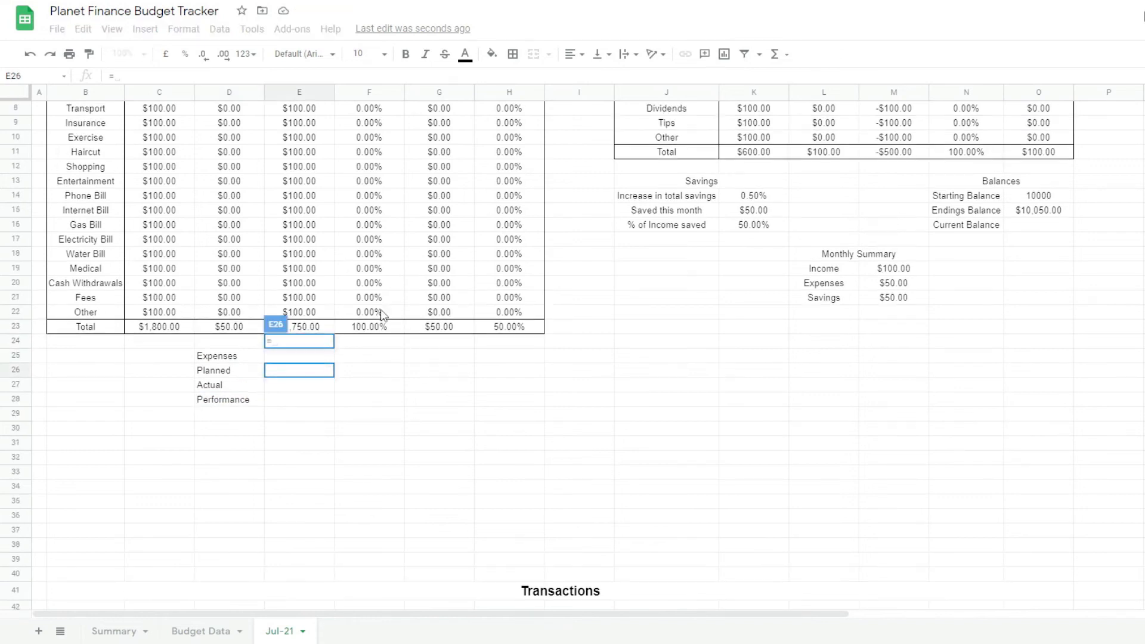
click(153, 385)
key(Return)
text(=)
click(236, 389)
key(Return)
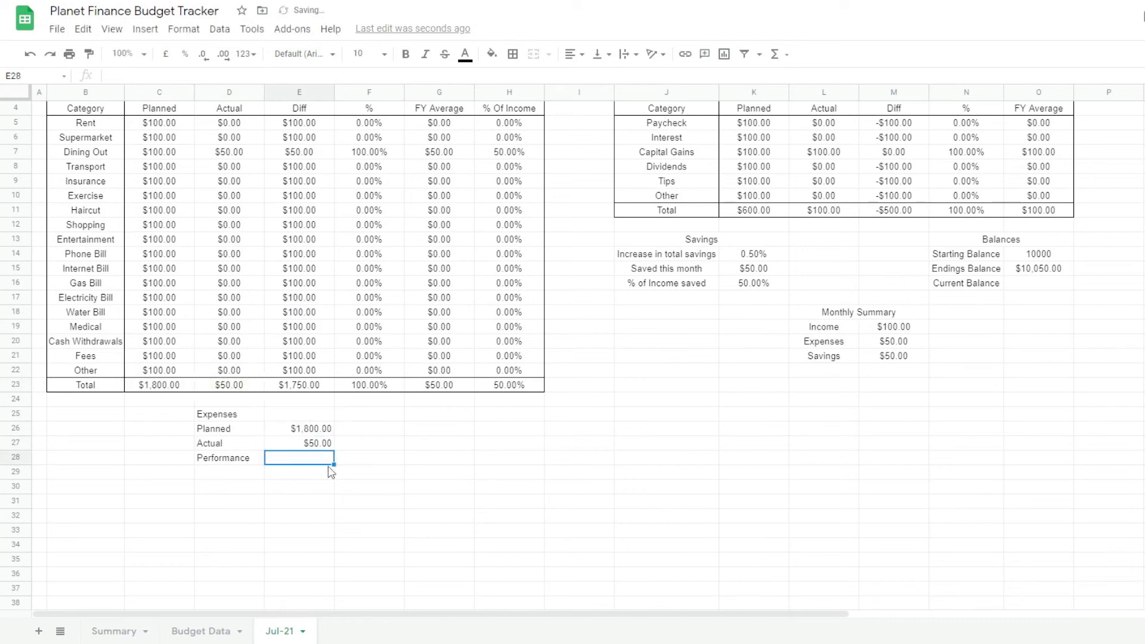
Step: Calculate the expense Performance in E28 with =E27/E26 and format it as a percentage
text(=E27)
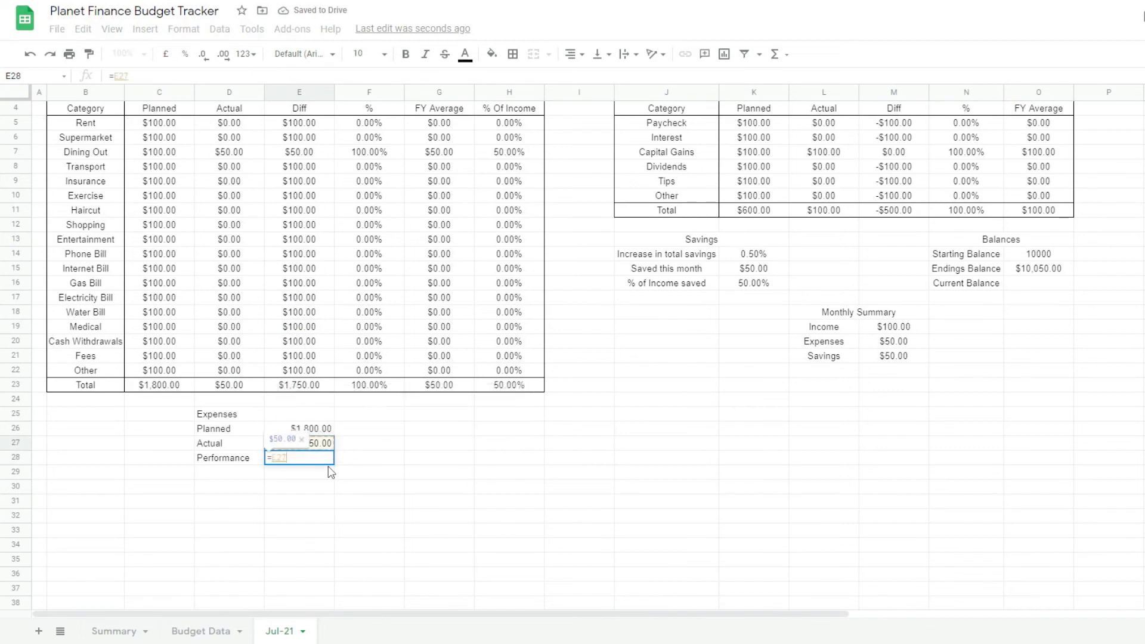
text(/E26)
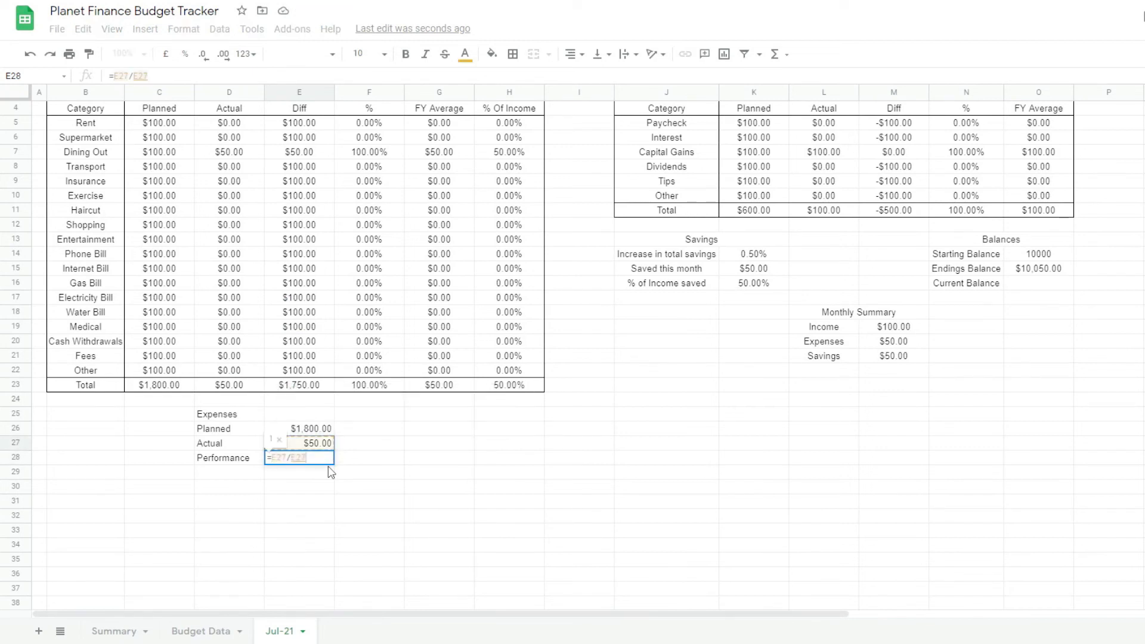
key(Return)
click(306, 463)
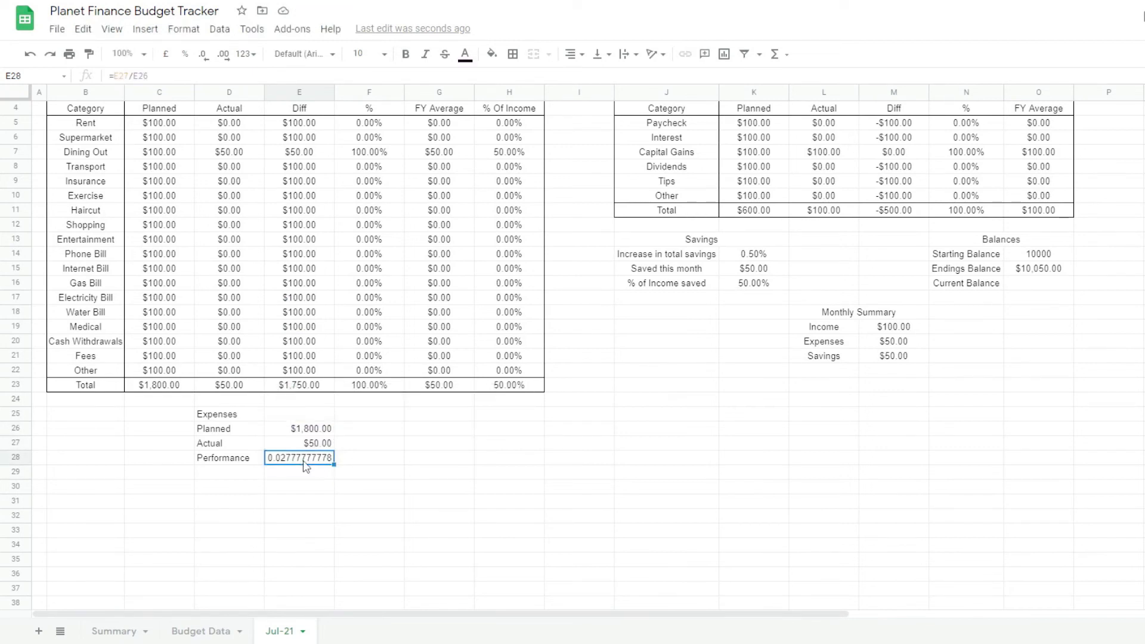
click(181, 57)
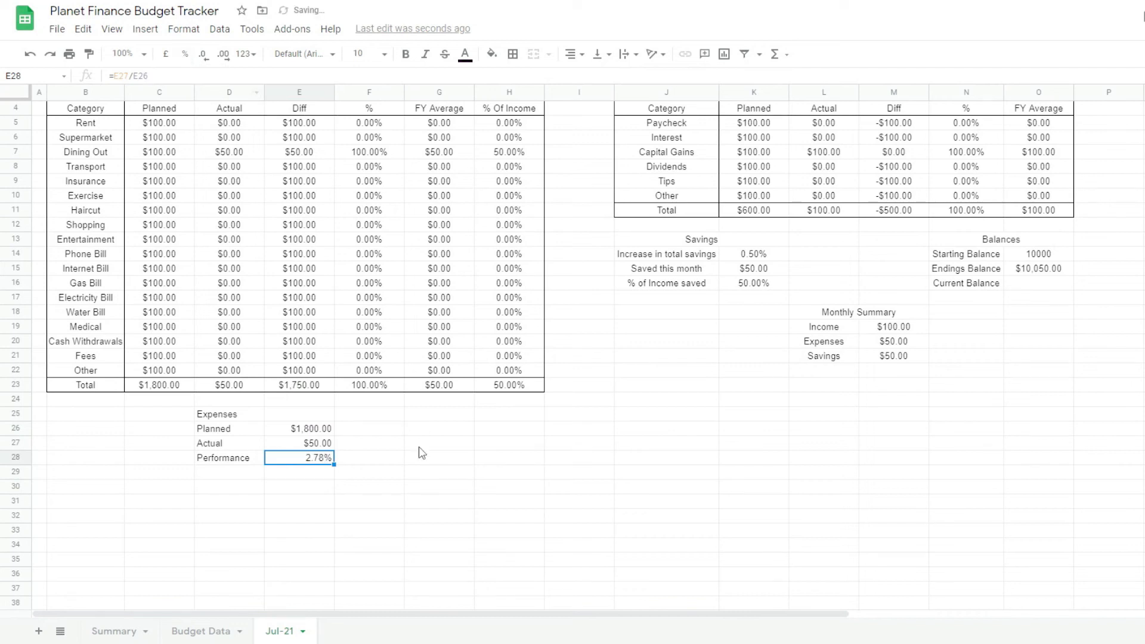
click(372, 464)
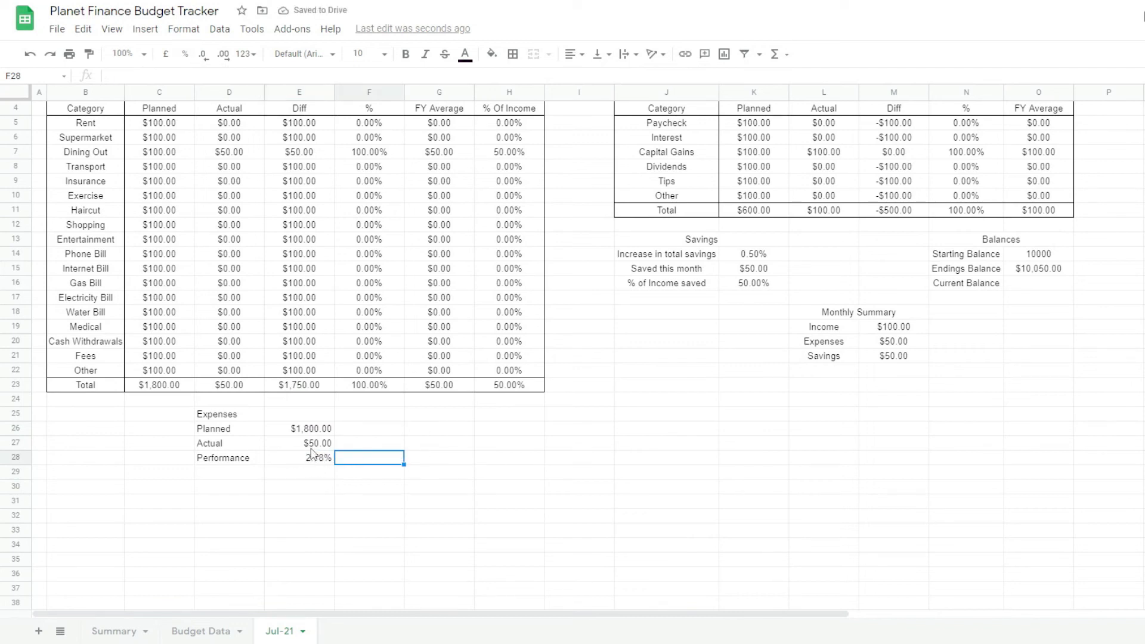
click(321, 464)
drag(244, 469, 304, 468)
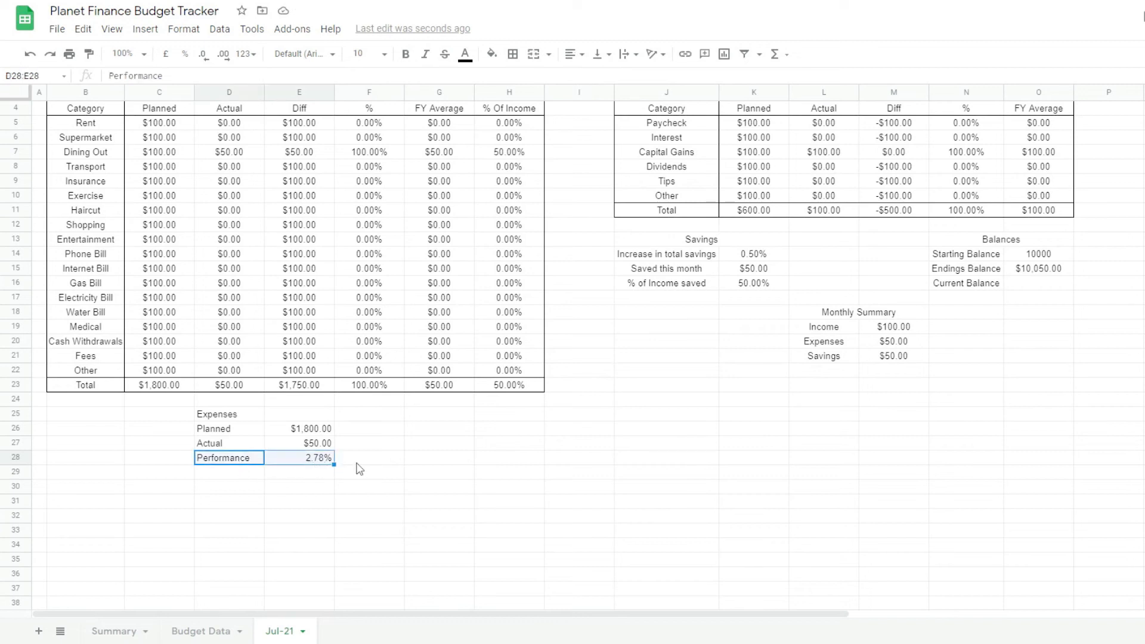
click(314, 430)
Step: Create a bar sparkline for planned expenses in F26 with =SPARKLINE(E26,{"charttype","bar";"max",max(E26:E27);"color1","#828286"})
click(378, 432)
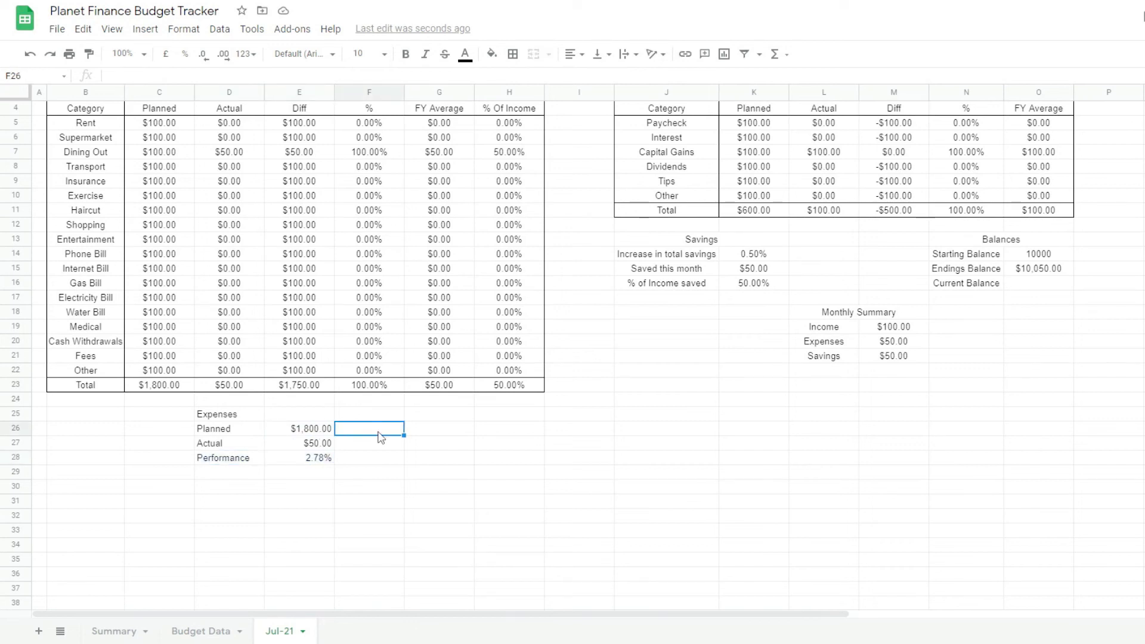
text(=SPARKLINE()
click(302, 435)
text(,{"ch)
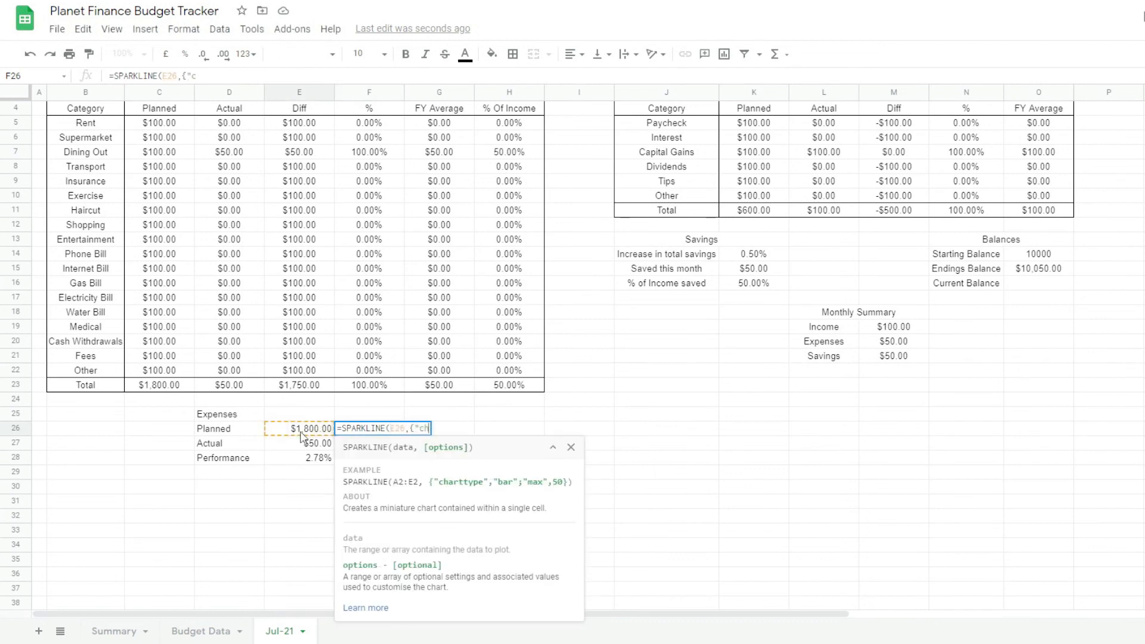
text(arttype","bar";)
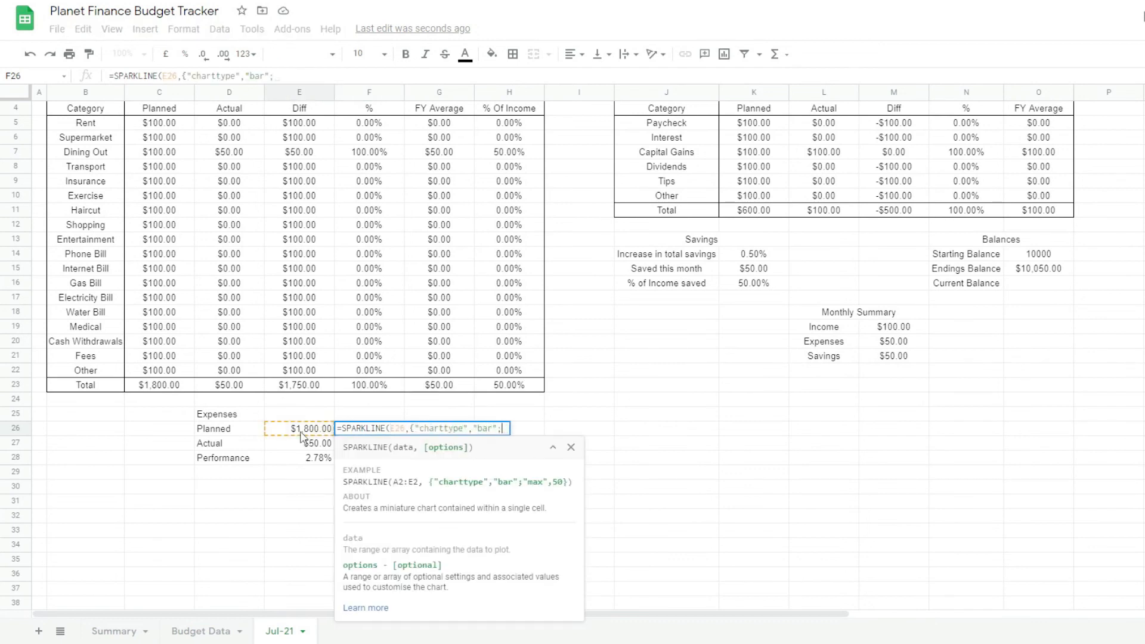
text("max",max()
drag(301, 435, 292, 451)
text();"color1",#)
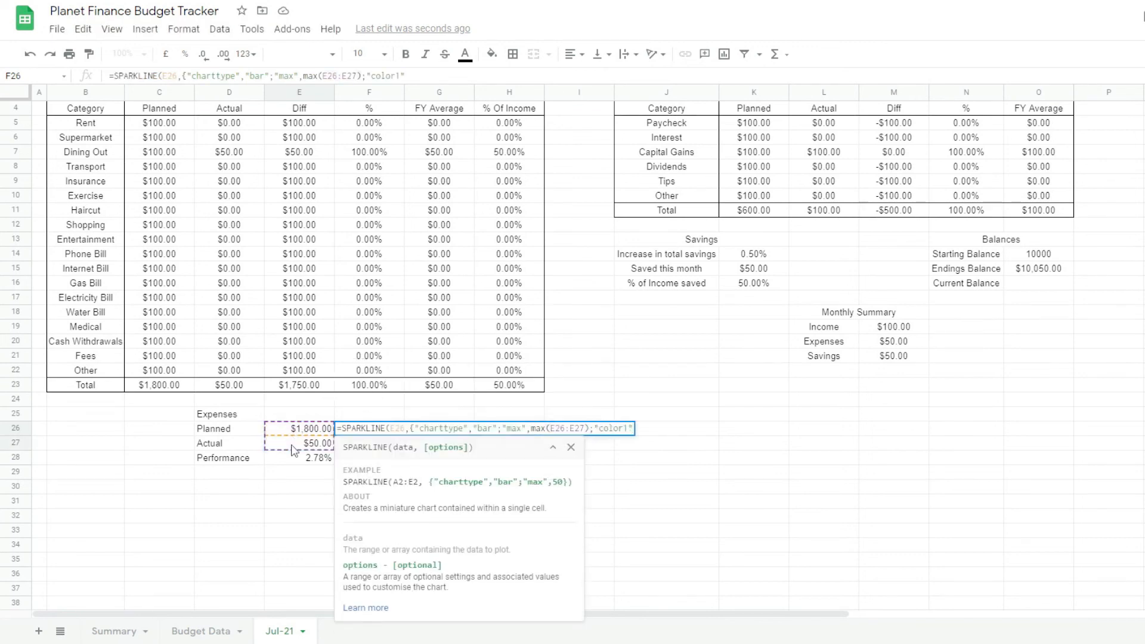
text(828286)
text(")
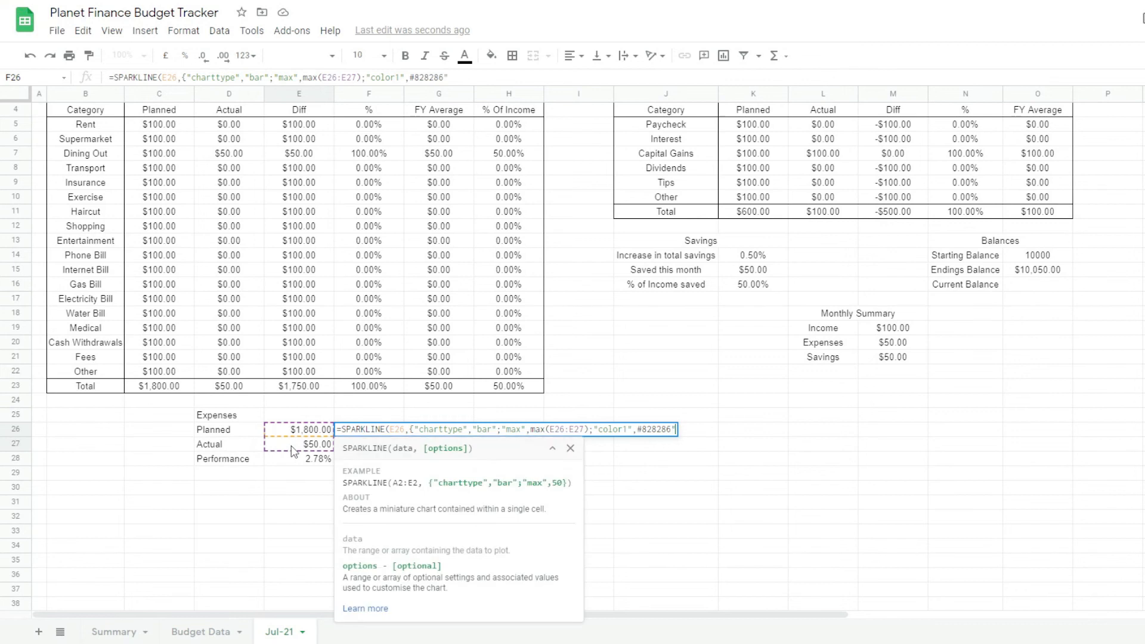
click(638, 428)
text(")
click(681, 428)
text(}))
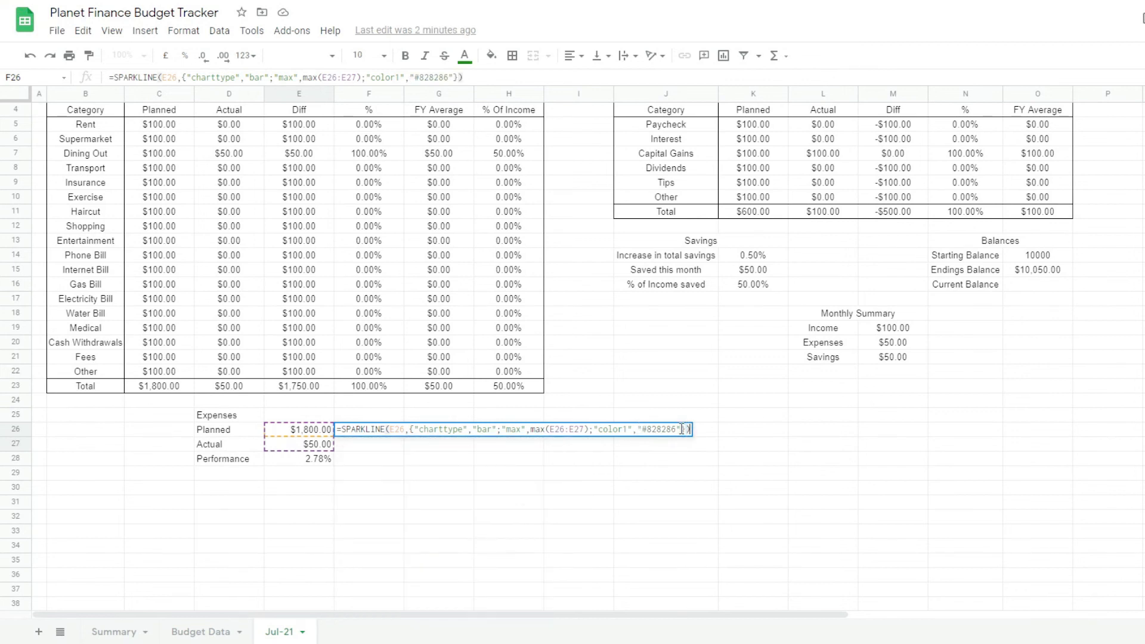
key(Return)
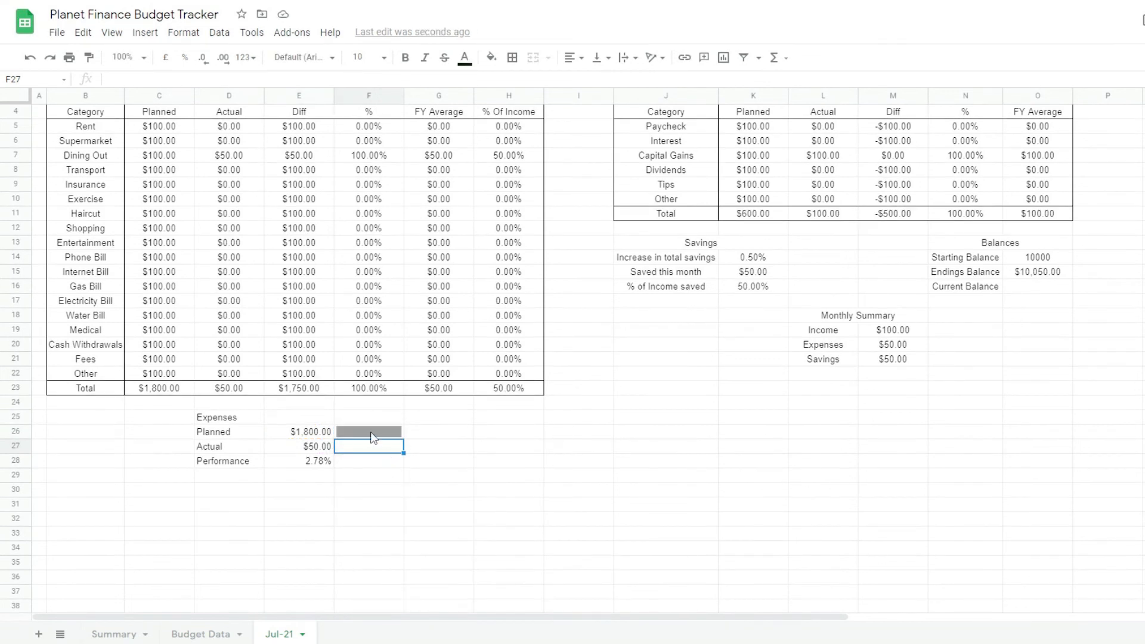
click(370, 432)
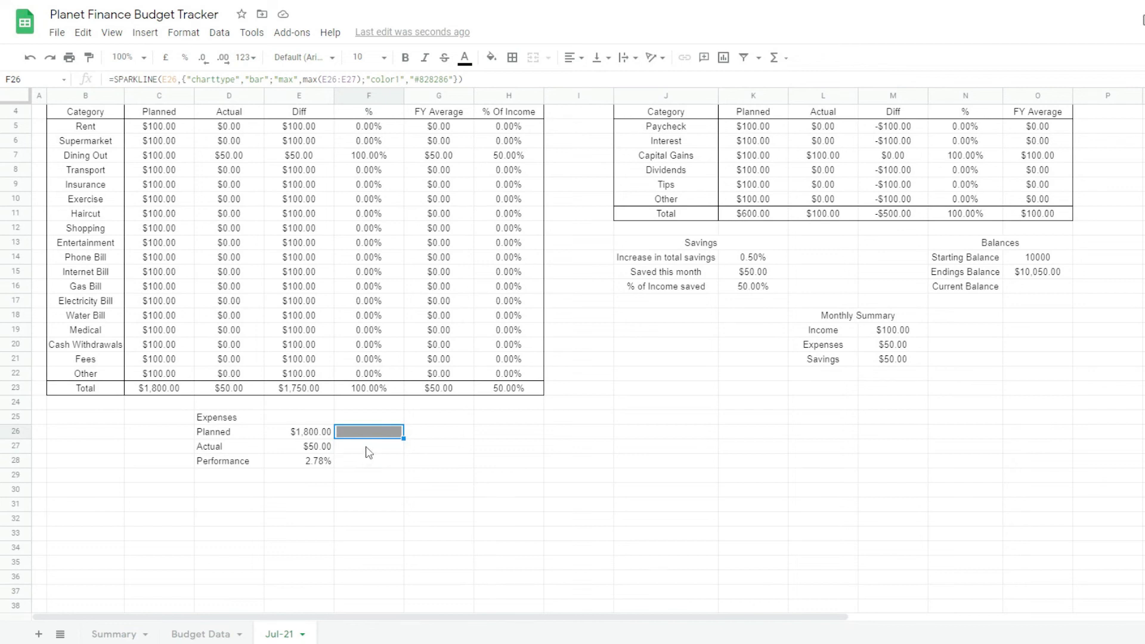
Step: Copy the planned expenses sparkline to F27 and set its max range to E26:E27
key(Down)
key(ctrl+v)
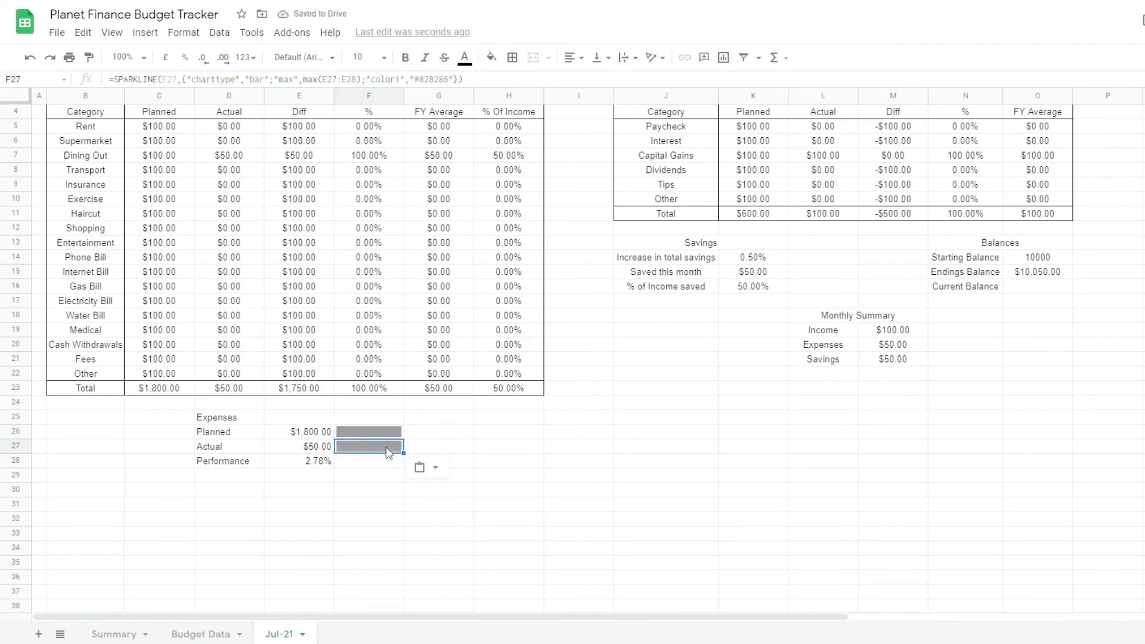
double_click(392, 450)
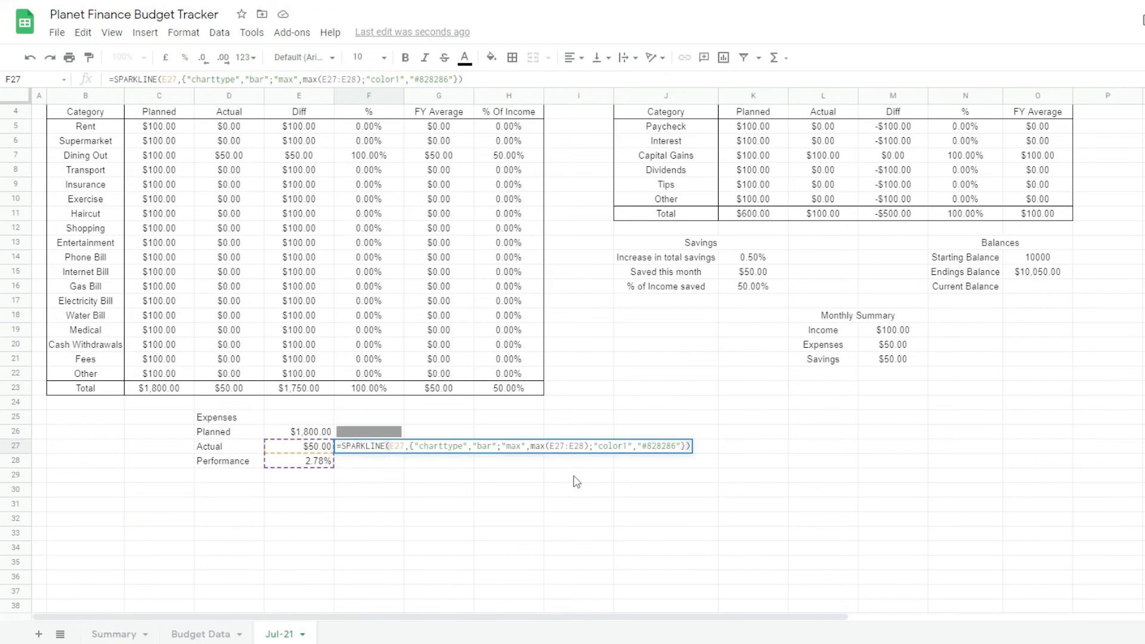
click(563, 446)
key(BackSpace)
text(6)
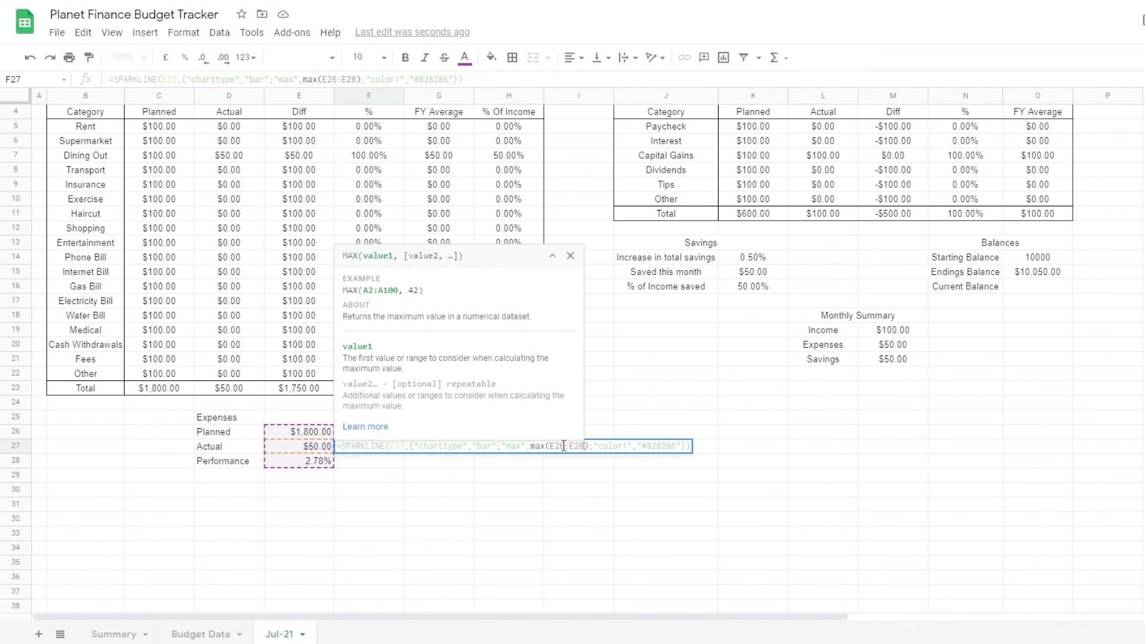
key(BackSpace)
text(7)
click(490, 446)
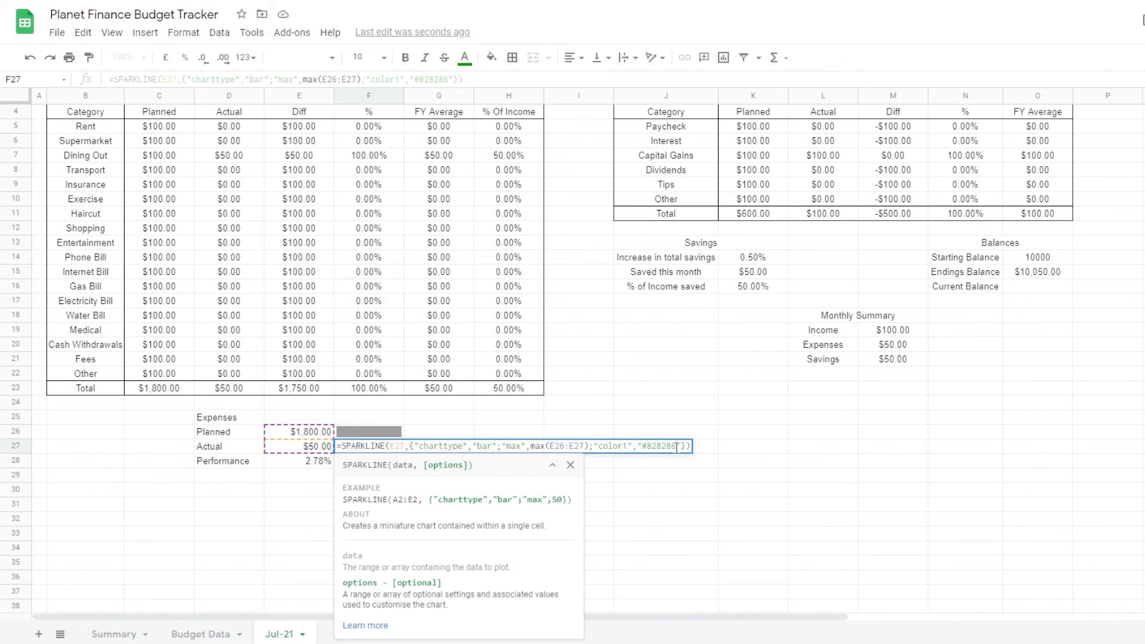
Step: Set the bar colour of the actual expenses sparkline in F27 to #1484d5
key(BackSpace)
key(BackSpace)
key(BackSpace)
key(BackSpace)
key(BackSpace)
key(BackSpace)
text(148)
key(BackSpace)
key(BackSpace)
key(BackSpace)
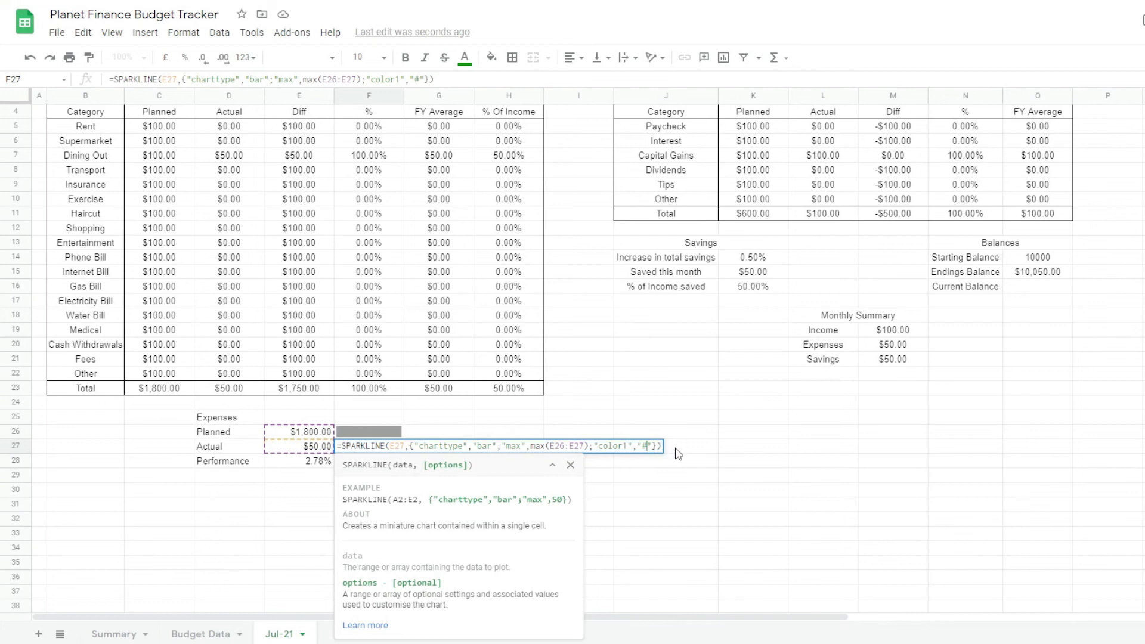
text(3498db)
key(Return)
click(345, 448)
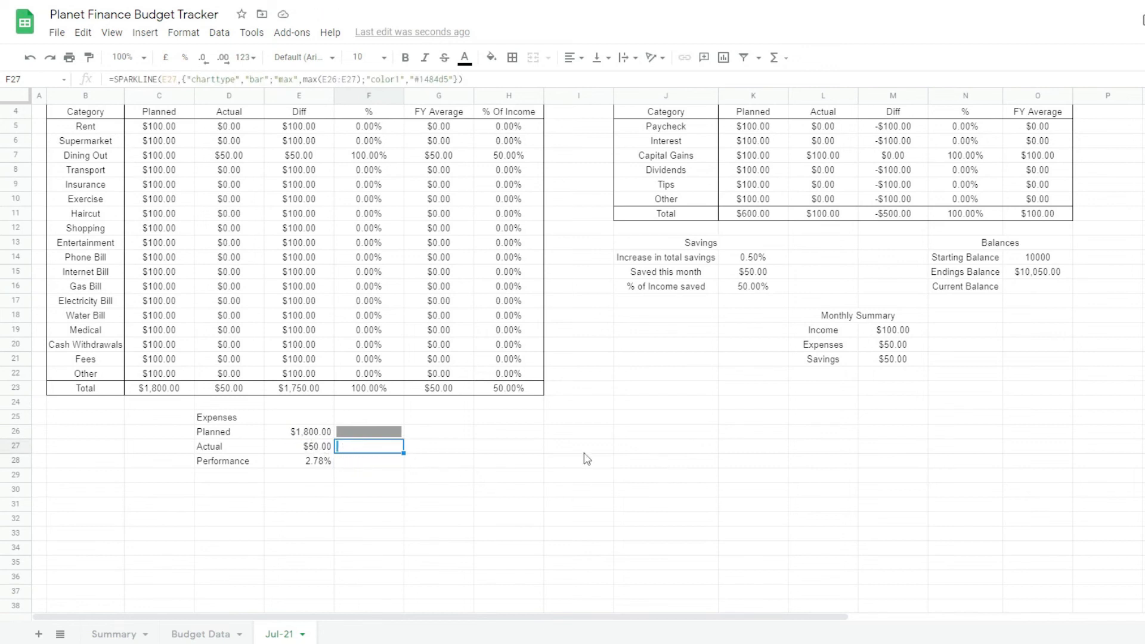
Step: Enter the heading Income in J25 with the labels Planned, Actual and Performance in J26:J28
click(586, 427)
key(Right)
text(Income Planned Actual Performance)
Step: Link planned income in K26 to K11 and actual income in K27 to L11, and calculate Performance in K28 with =K27/K26
click(751, 434)
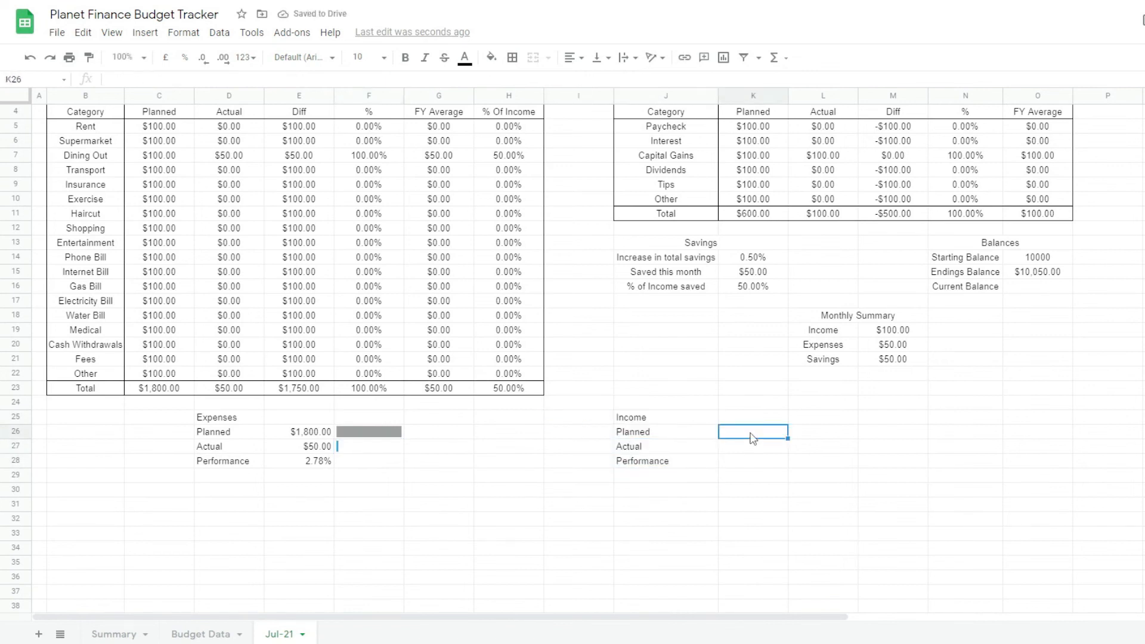
text(=K11)
key(Return)
text(=L11)
key(Return)
text(=K27/K26)
key(Return)
Step: Create a bar sparkline for planned income in L26 from K26 with max(K26:K27) and color1 #828286
click(799, 434)
text(=SPARKLINE()
click(761, 433)
text(,{"charttype","b)
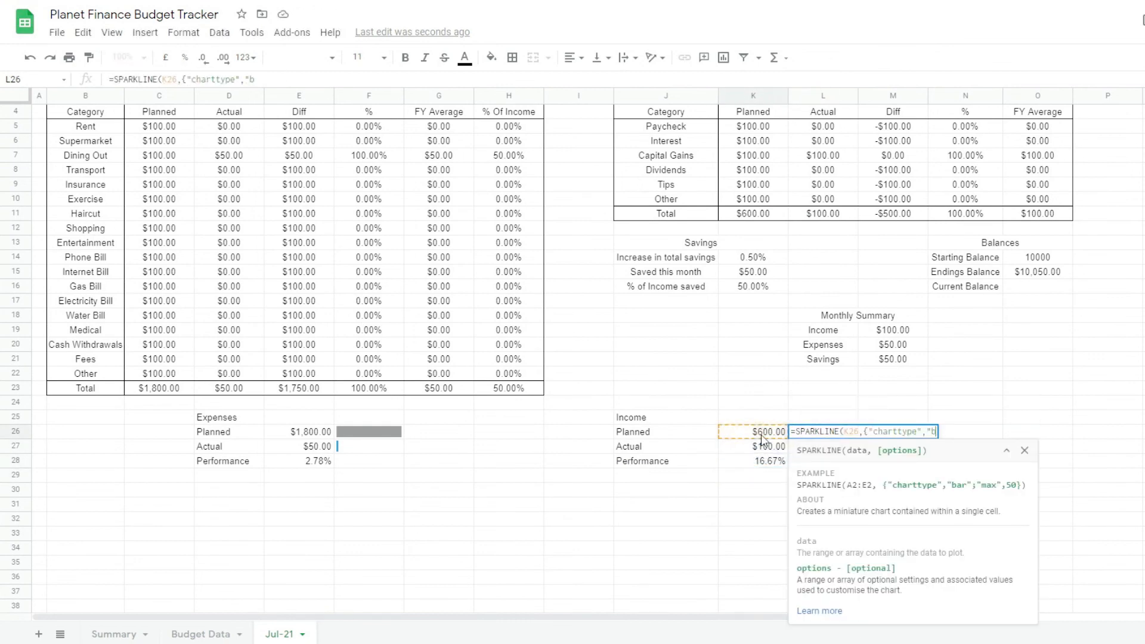
text(ar";"max",max()
drag(761, 435, 762, 447)
text();"col)
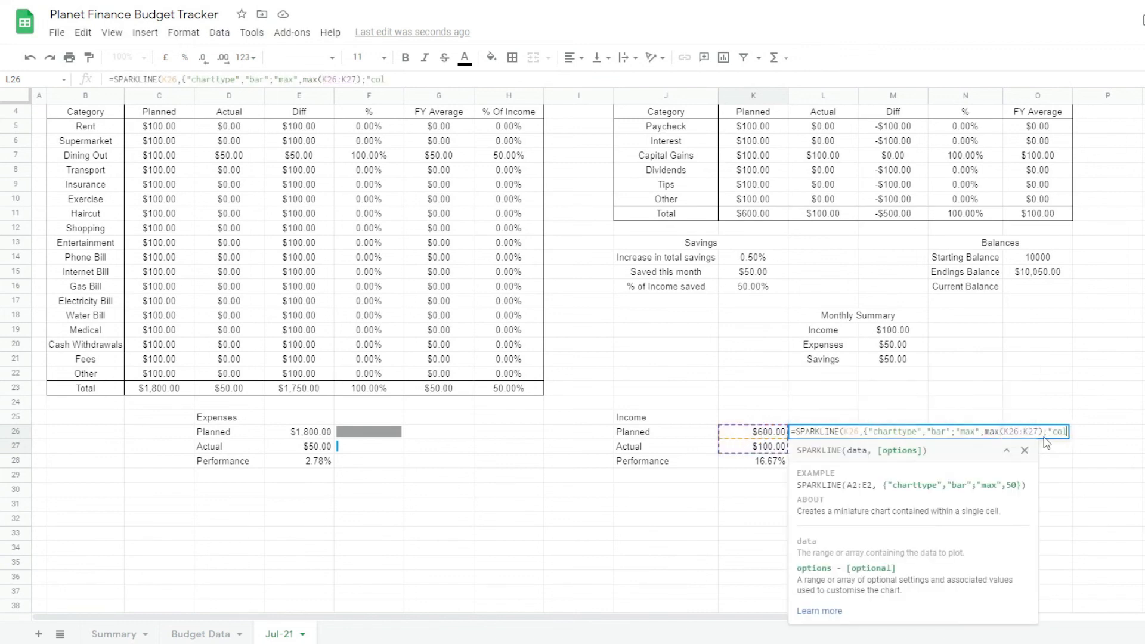
text(or1","#828286"}))
click(1091, 431)
text(")
key(Return)
Step: Copy the planned income sparkline to L27 and set its max range to K26:K27
click(847, 434)
drag(856, 438, 856, 449)
double_click(853, 449)
click(1018, 448)
key(BackSpace)
text(6)
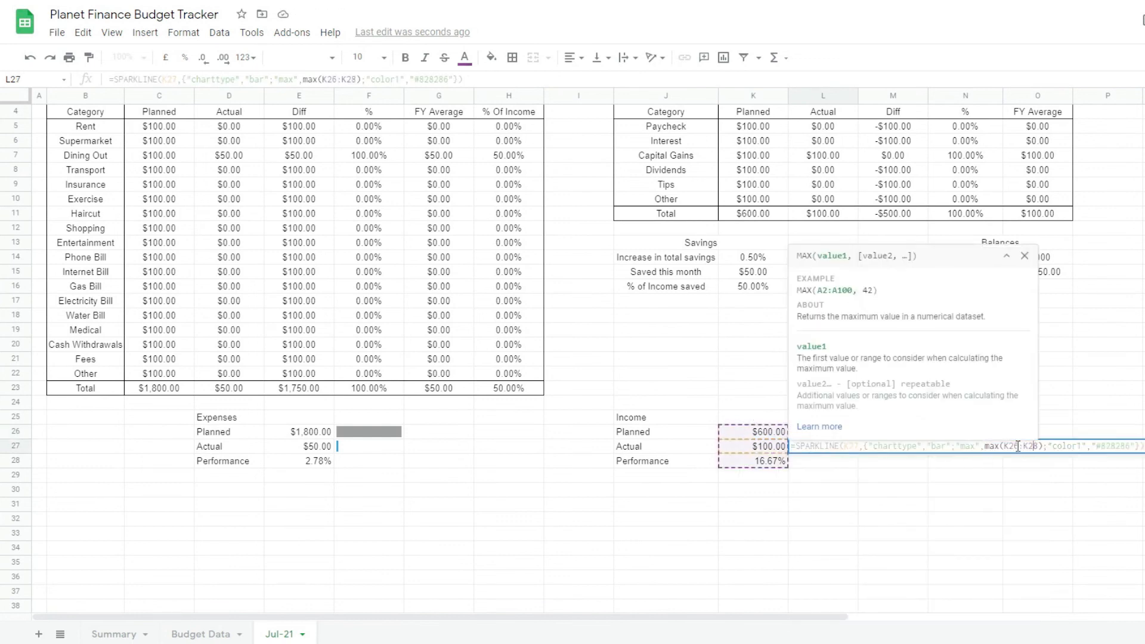
click(1038, 449)
key(BackSpace)
text(7)
Step: Set the bar colour of the actual income sparkline in L27 to #1484d5
click(1131, 449)
key(BackSpace)
key(BackSpace)
key(BackSpace)
key(BackSpace)
key(BackSpace)
key(BackSpace)
text(1484d5)
key(Return)
click(812, 448)
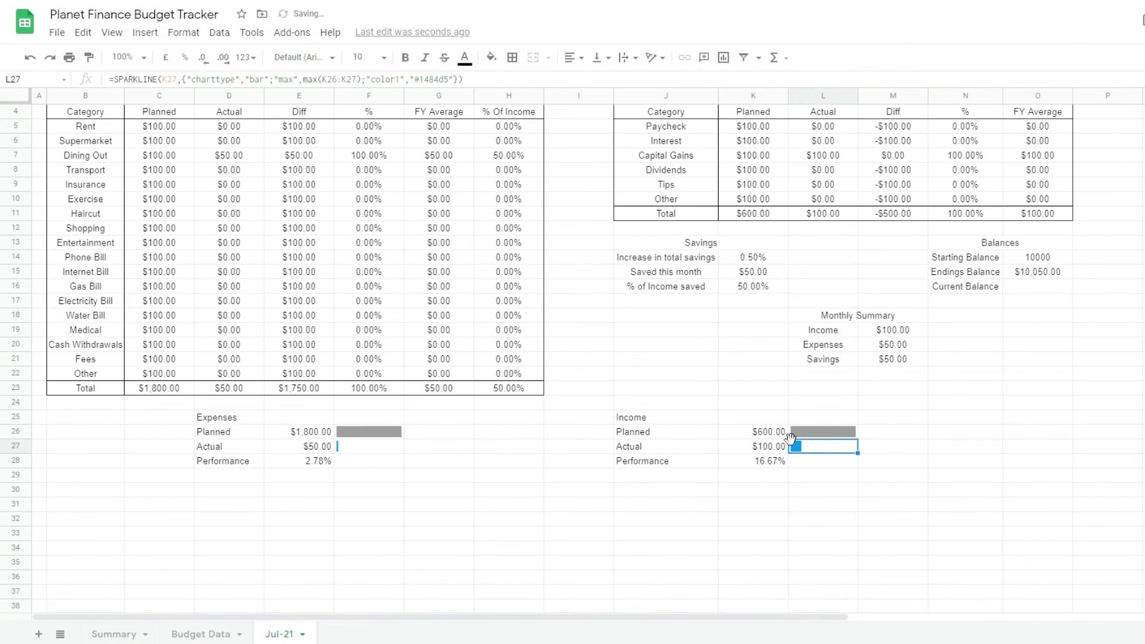
click(491, 58)
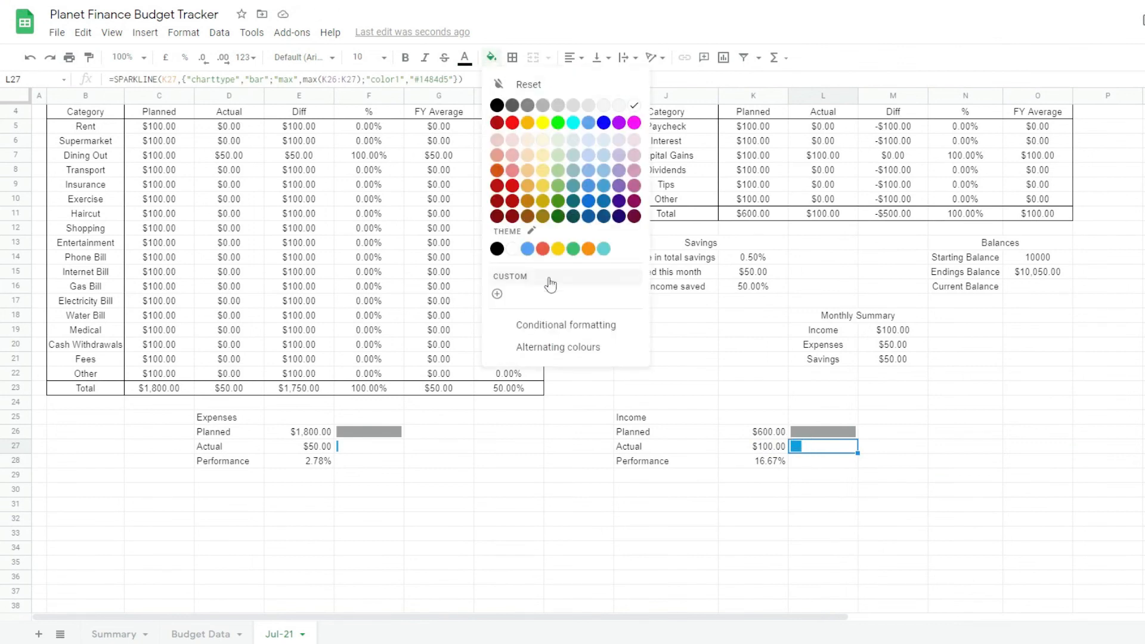
click(497, 294)
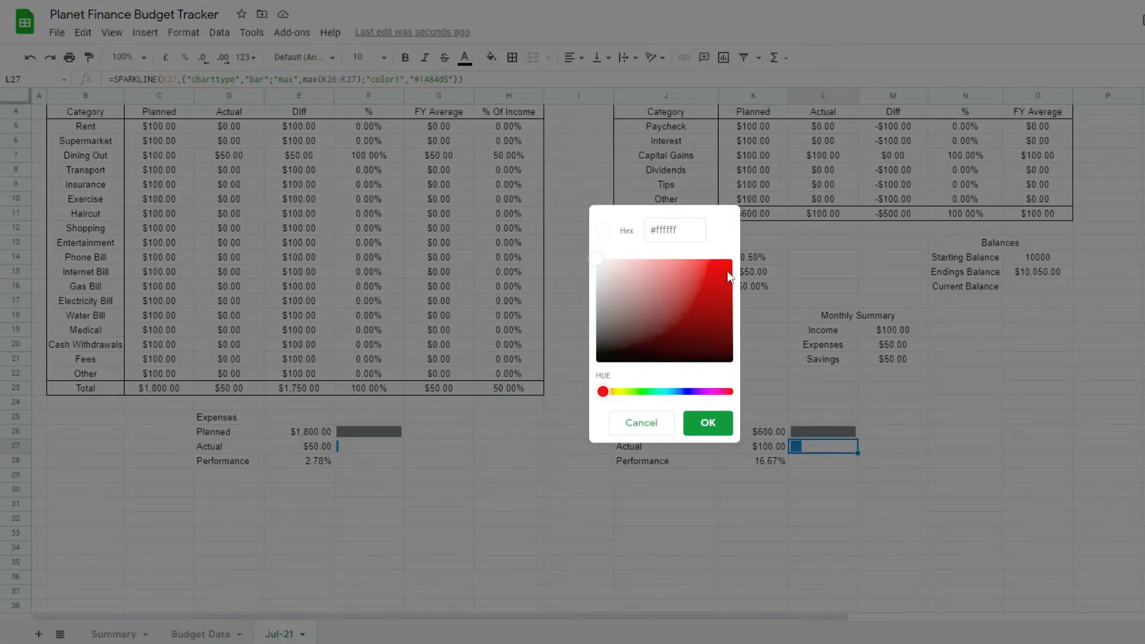
mouse_move(701, 287)
mouse_down()
mouse_move(710, 312)
mouse_move(647, 312)
mouse_move(706, 272)
mouse_up()
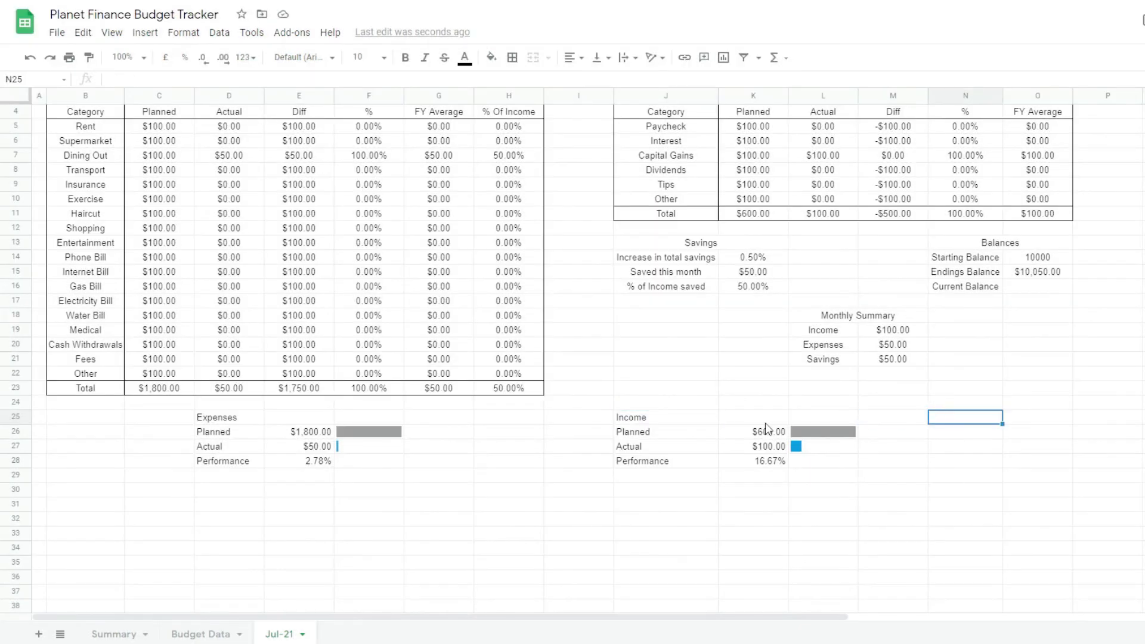
Step: Enter the heading Savings in N25 with the labels Planned, Actual and Performance in N26:N28
text(Savings)
key(Return)
text(Planned)
key(Return)
text(Actual)
key(Return)
text(Performance)
key(Return)
Step: Calculate planned savings in O26 as total planned income K11 minus total planned expenses C23
key(Up)
key(Up)
key(Up)
key(Right)
text(=)
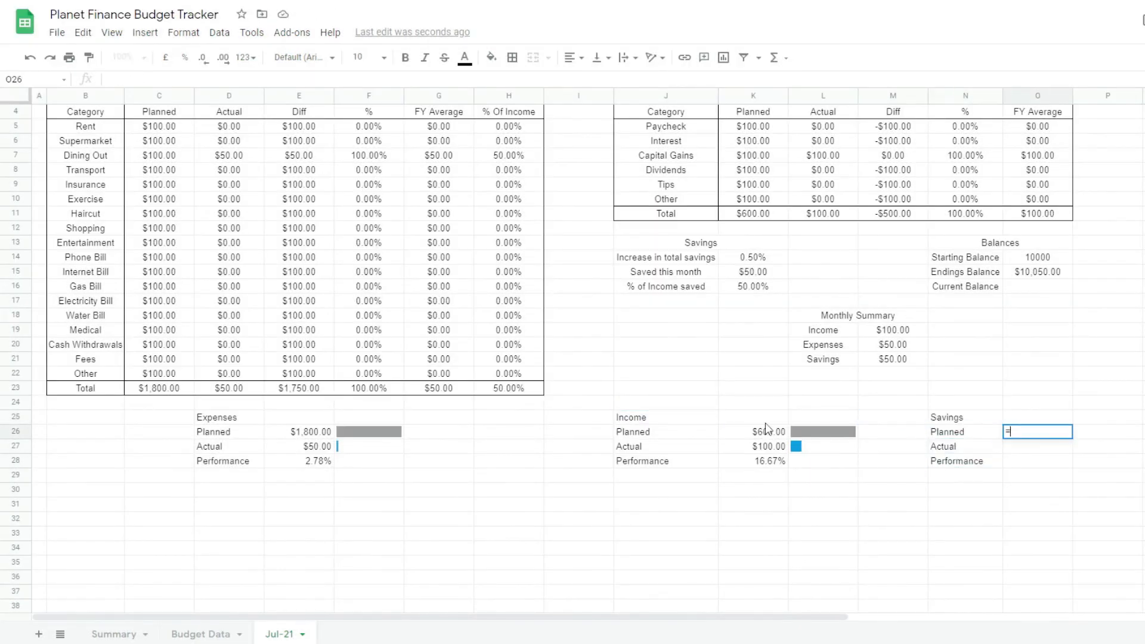
click(758, 216)
text(-)
click(159, 389)
key(Return)
Step: Set the planned income for Paycheck in K5 and Interest in K6 to 1000 each
click(753, 214)
click(1060, 436)
drag(757, 128, 738, 203)
text(1000)
key(Return)
text(1000)
key(Return)
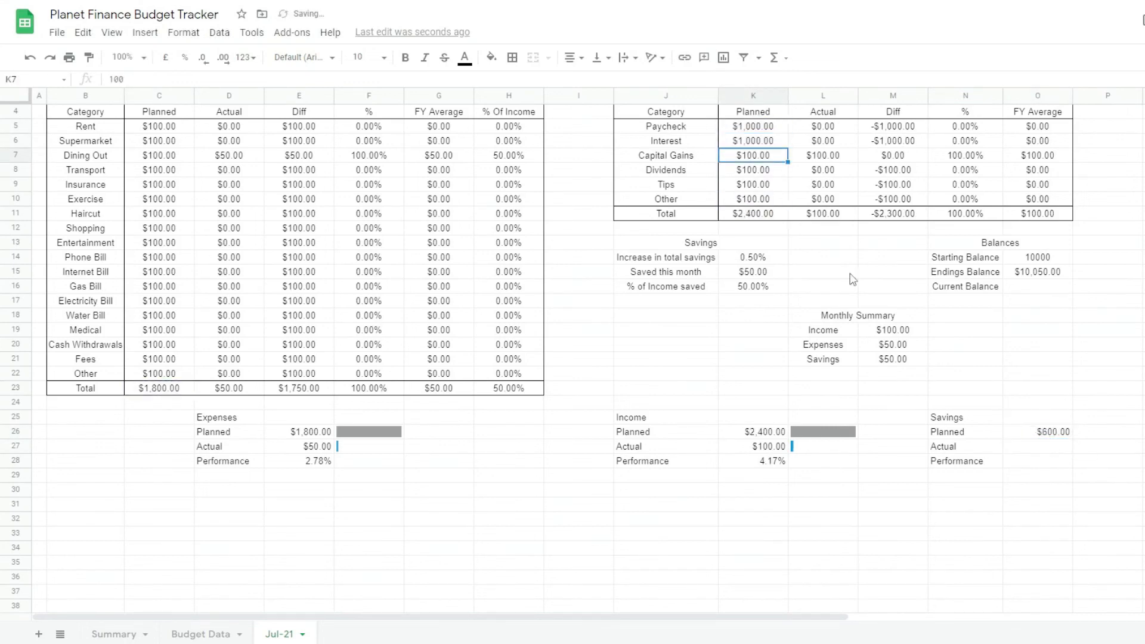
Step: Calculate actual savings in O27 as total actual income L11 minus total actual expenses D23
click(1057, 448)
text(=)
click(824, 217)
text(-)
click(229, 389)
key(Return)
Step: Calculate the savings Performance in O28 as O27 divided by O26 and format it as a percentage
text(=)
key(Up)
text(/)
key(Return)
click(1055, 458)
key(ctrl+shift+5)
click(1087, 433)
text(=sparkli)
key(Escape)
Step: Copy the income sparklines from L26:L27 to P26:P27 for the savings section and check their formulas
drag(822, 430, 826, 445)
key(ctrl+c)
click(1103, 431)
key(ctrl+v)
double_click(1107, 432)
key(Return)
double_click(1096, 431)
key(Return)
double_click(1114, 432)
key(Return)
Step: Add outer borders around the Savings block J13:K16, the Balances block N13:O16 and the Monthly Summary block L18:M21
drag(687, 242, 691, 285)
click(511, 57)
click(582, 86)
drag(978, 241, 978, 289)
click(510, 57)
click(582, 86)
drag(833, 314, 825, 359)
click(511, 57)
click(588, 84)
Step: Add outer borders around the performance sections Expenses D25:F28, Income J25:L28 and Savings N25:P28
drag(228, 415, 372, 460)
click(511, 57)
click(587, 85)
drag(660, 415, 814, 464)
click(510, 57)
Step: Merge the performance heading cells D25:F25, J25:L25 and N25:P25
drag(228, 415, 365, 417)
click(529, 57)
drag(661, 415, 799, 420)
click(530, 58)
drag(960, 415, 1100, 416)
click(529, 57)
Step: Centre the performance headings in row 25 and the values in E26:E28, K26:K28 and O26:O28
drag(297, 414, 1100, 417)
click(570, 57)
drag(297, 429, 297, 460)
click(570, 57)
click(586, 85)
drag(749, 429, 749, 459)
ctrl+drag(1032, 429, 1032, 462)
click(570, 57)
click(587, 84)
click(775, 416)
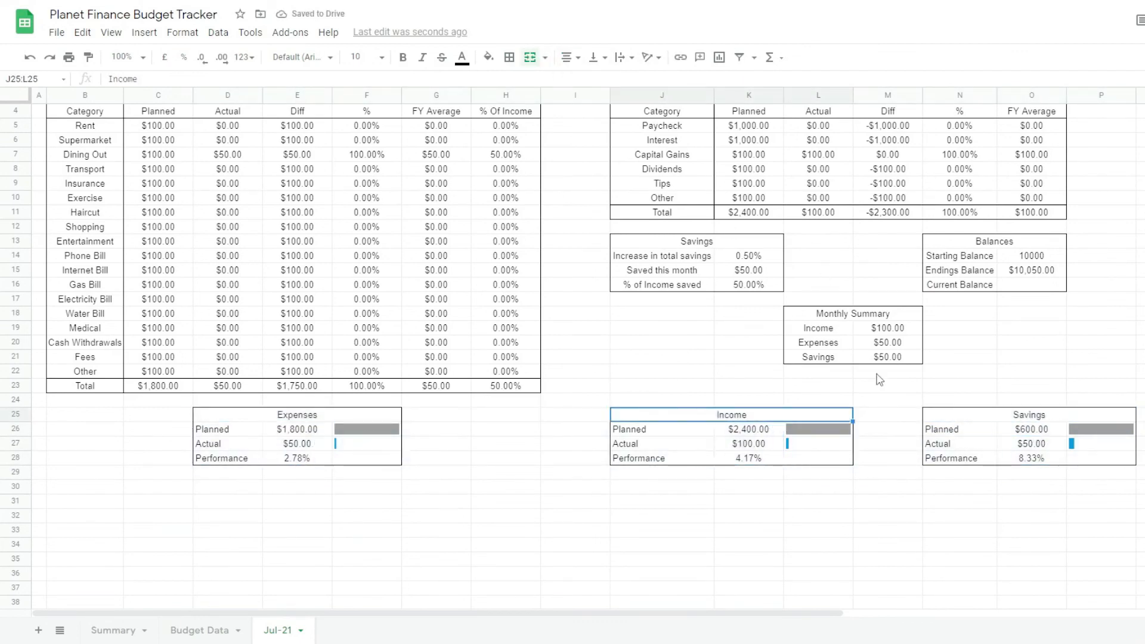
click(596, 372)
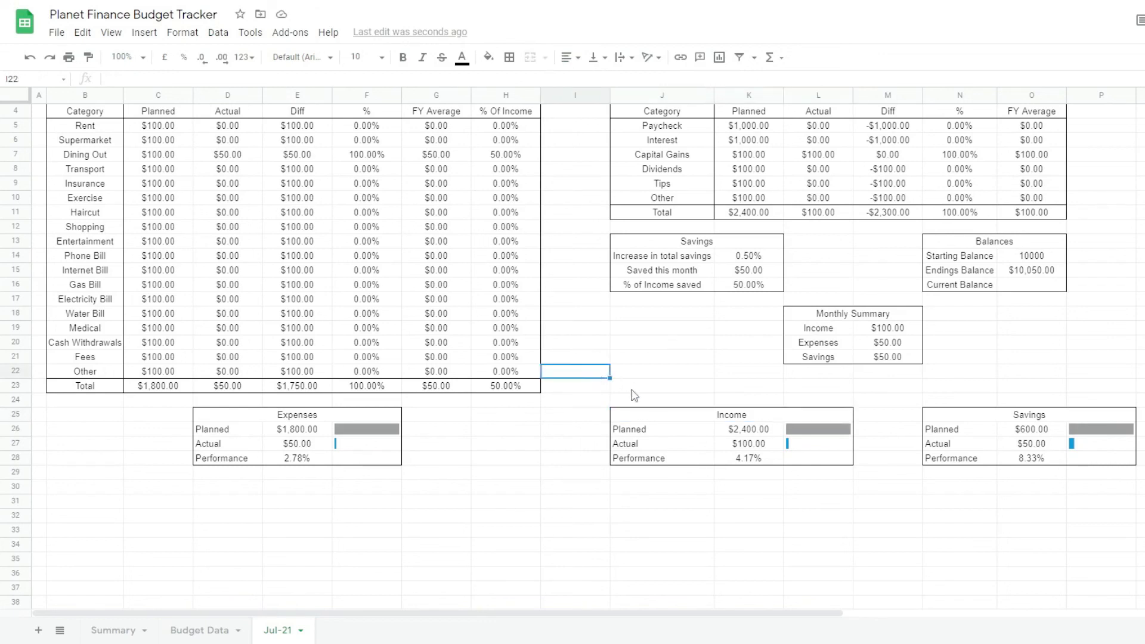
Step: Insert a blank chart with the empty cell B30 selected below the Expenses performance section
scroll(334, 530, down, 3)
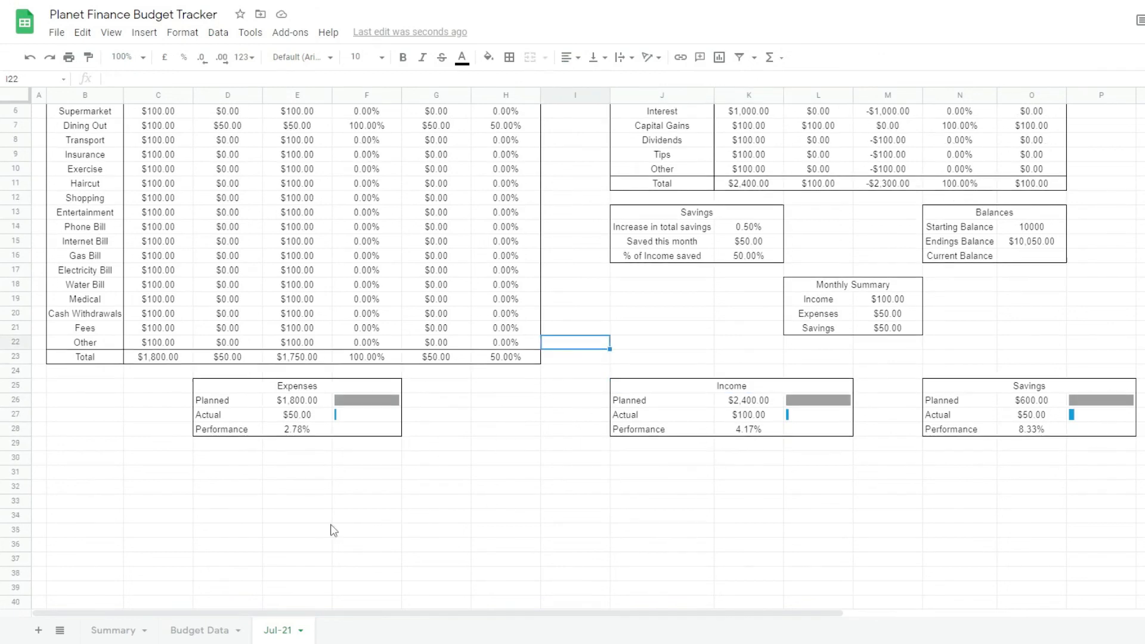
scroll(334, 530, up, 4)
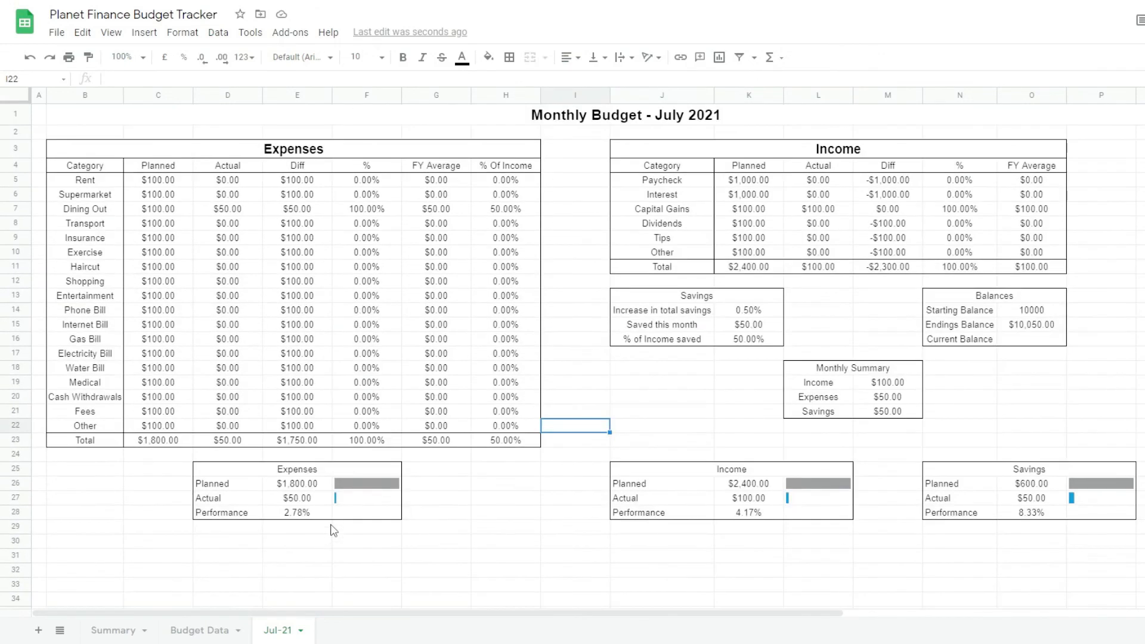
scroll(531, 373, down, 6)
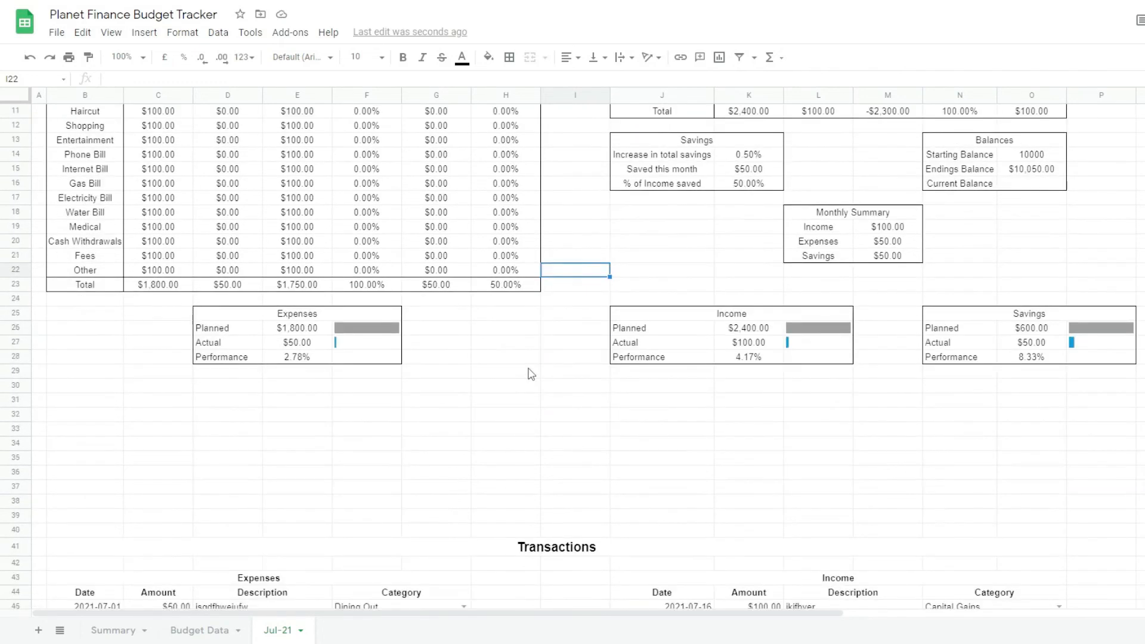
click(109, 290)
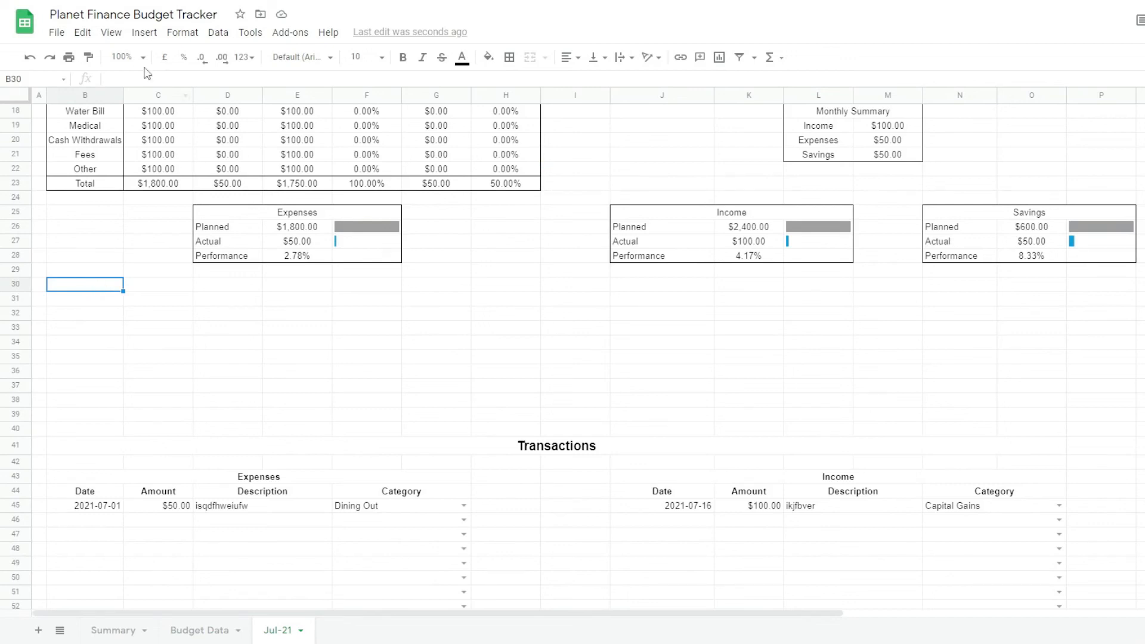
click(144, 33)
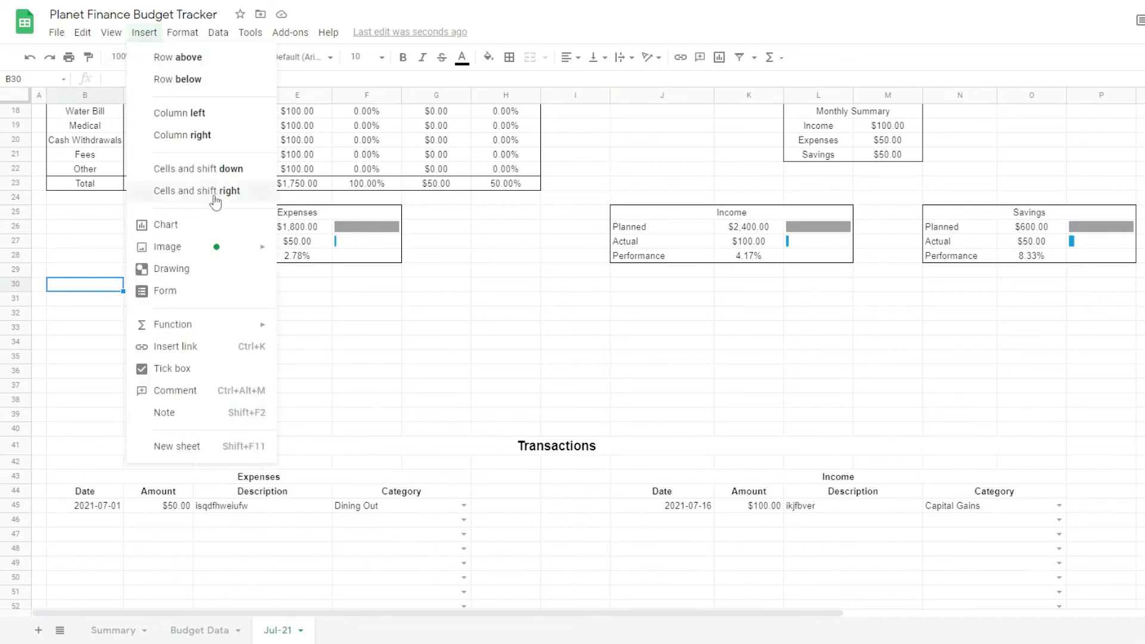
click(197, 223)
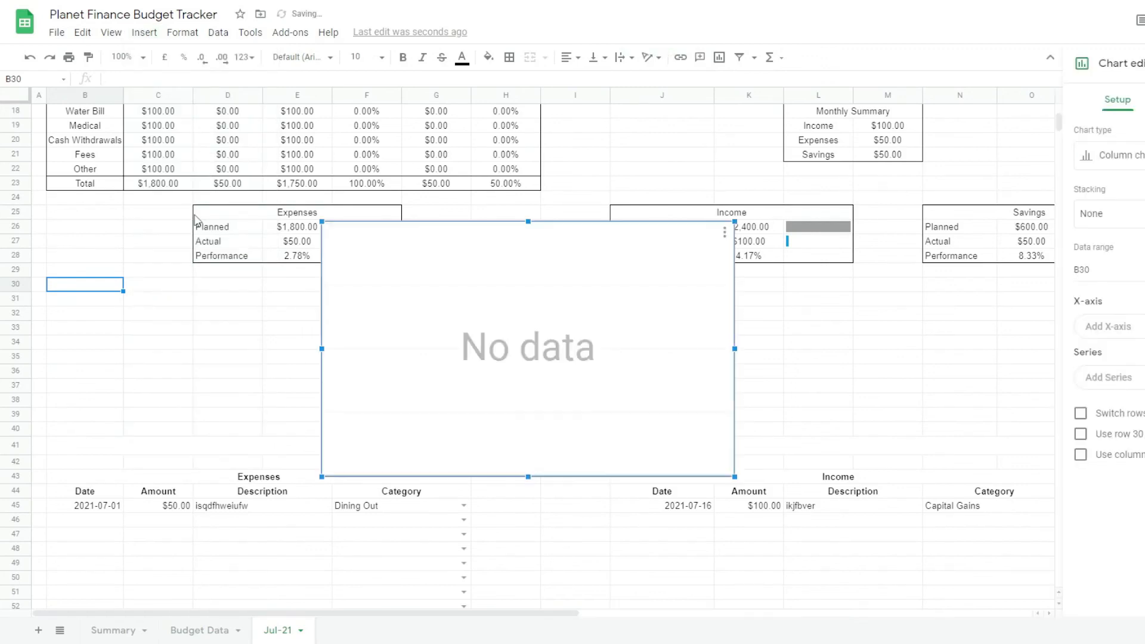
Step: Set the chart's data ranges to B4:B22 and D4:D22, using row 4 as headers and column B as labels
scroll(283, 203, up, 5)
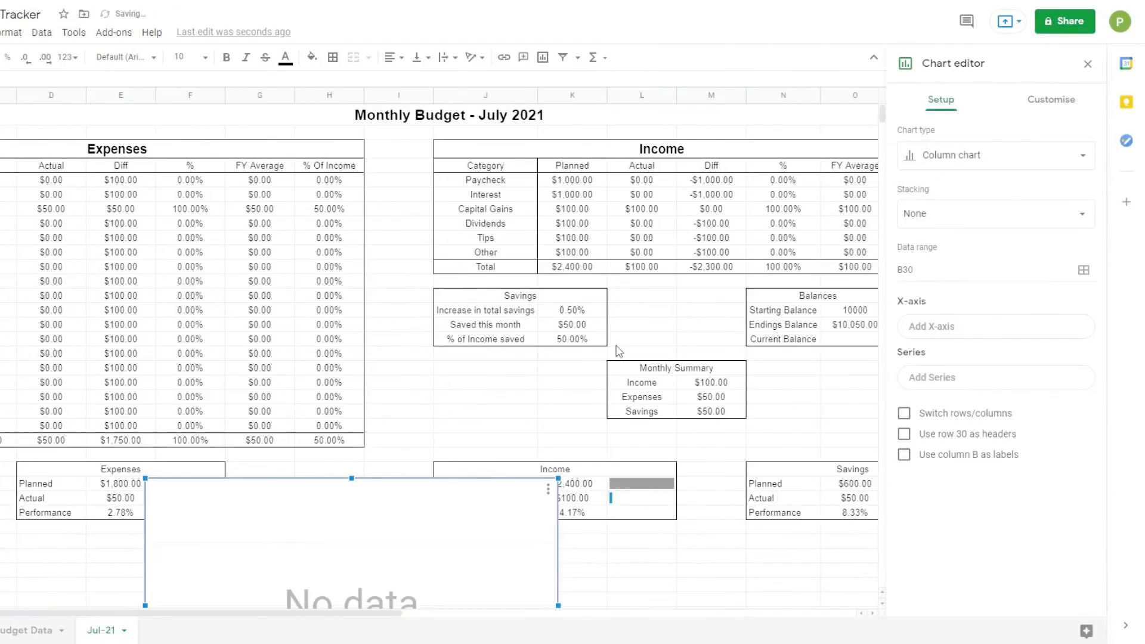
click(961, 269)
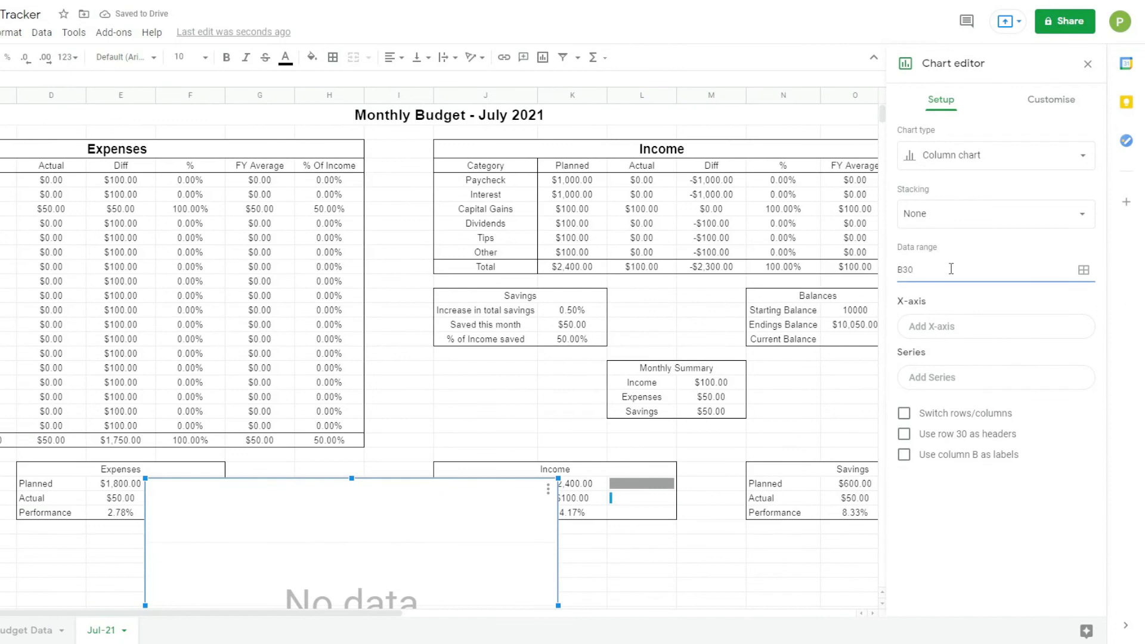
click(1084, 269)
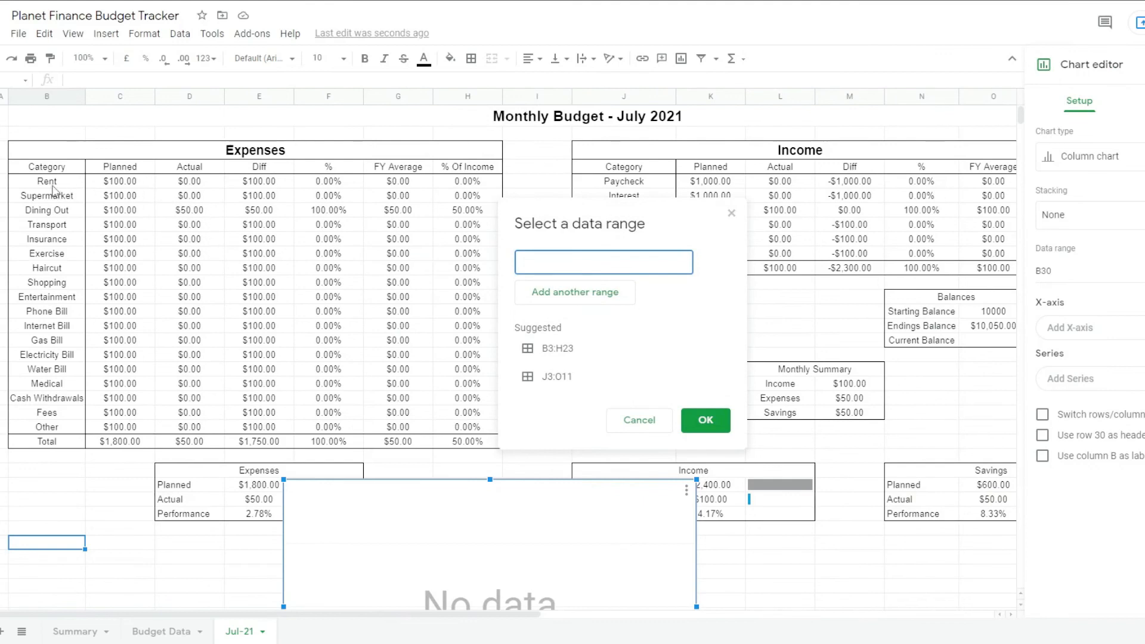
drag(49, 173, 52, 428)
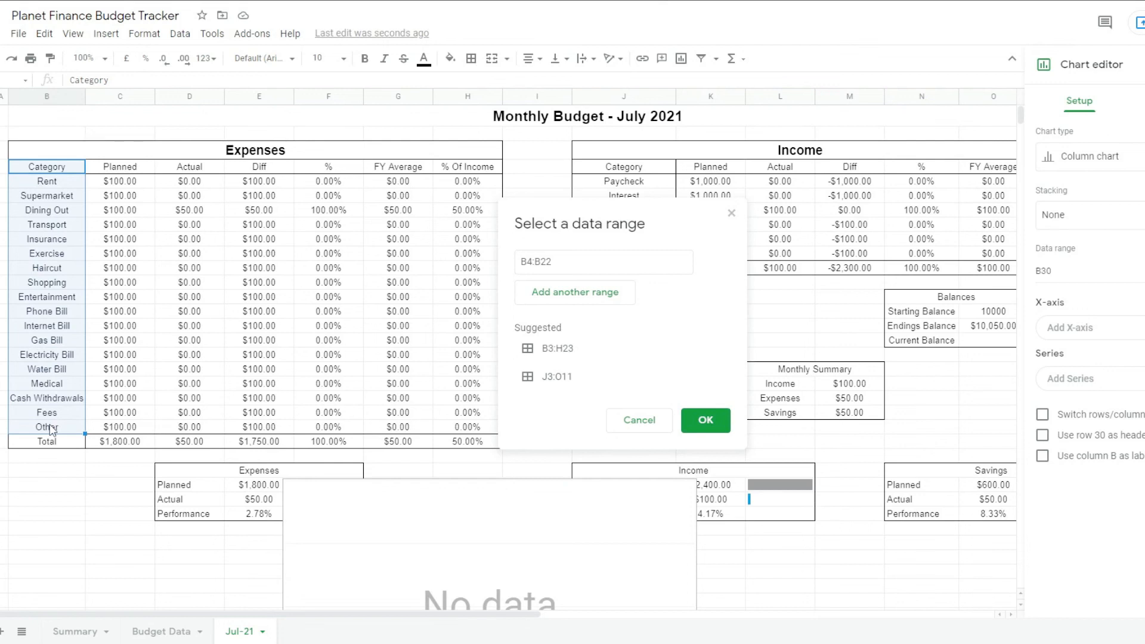
click(593, 295)
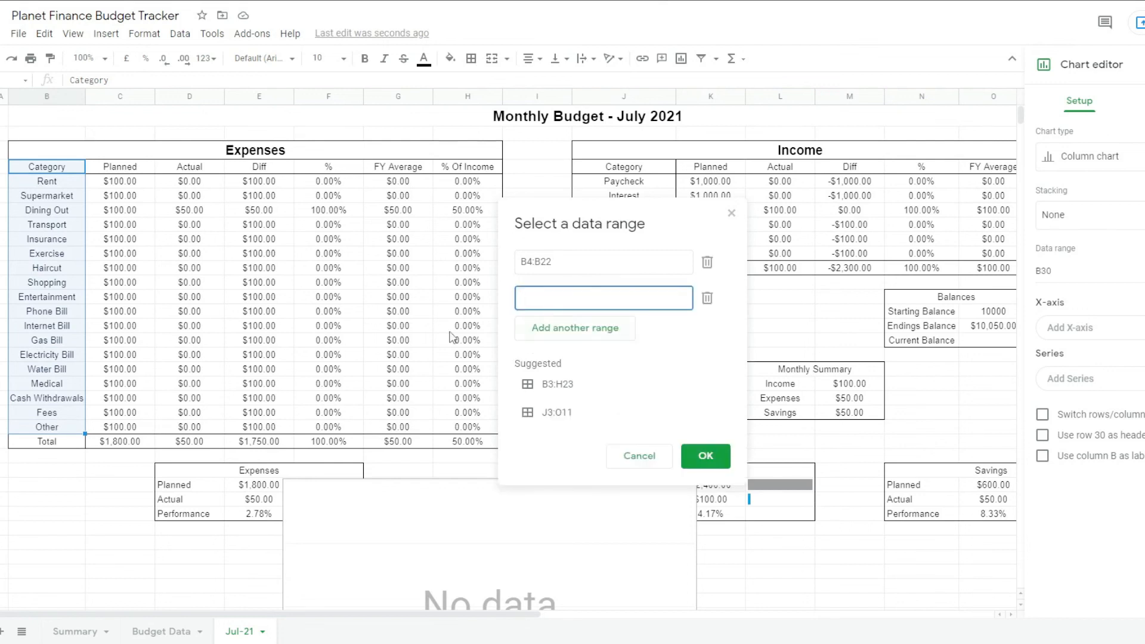
drag(191, 173, 184, 427)
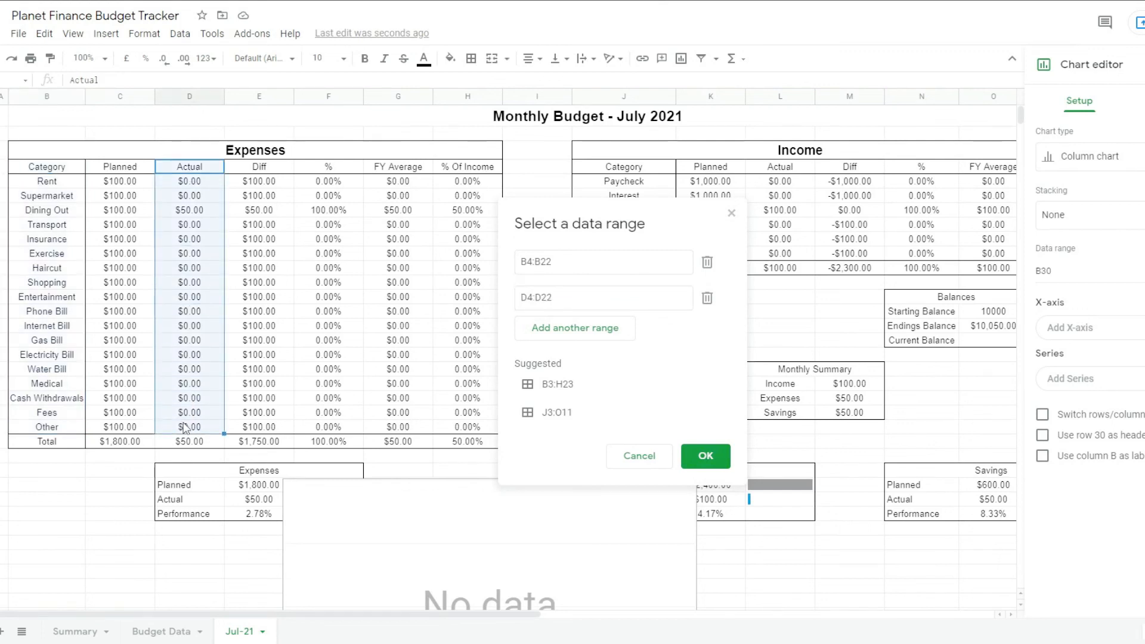
click(706, 456)
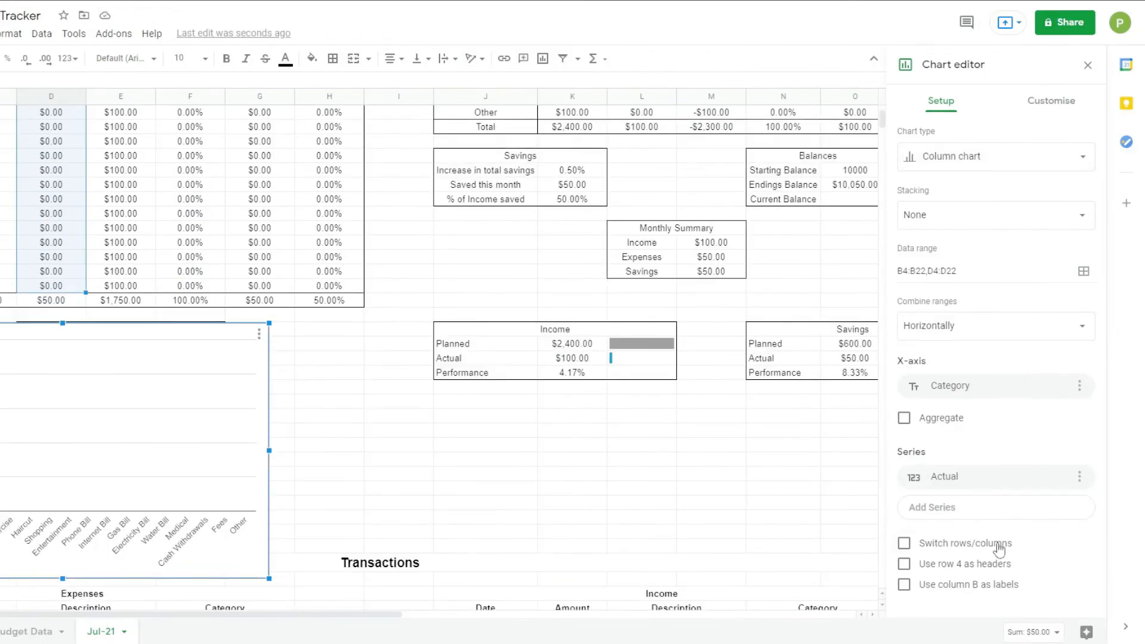
click(904, 584)
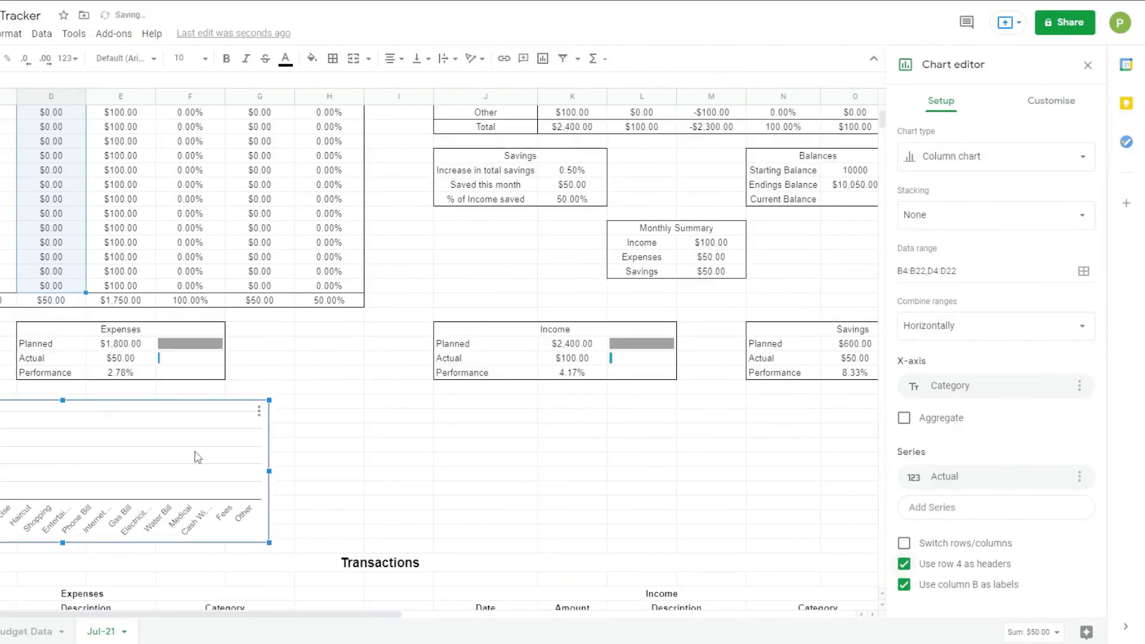
Step: Title the chart "Expenses Chart" and format the title as bold black text
click(1051, 100)
click(967, 176)
click(971, 280)
text(Expens)
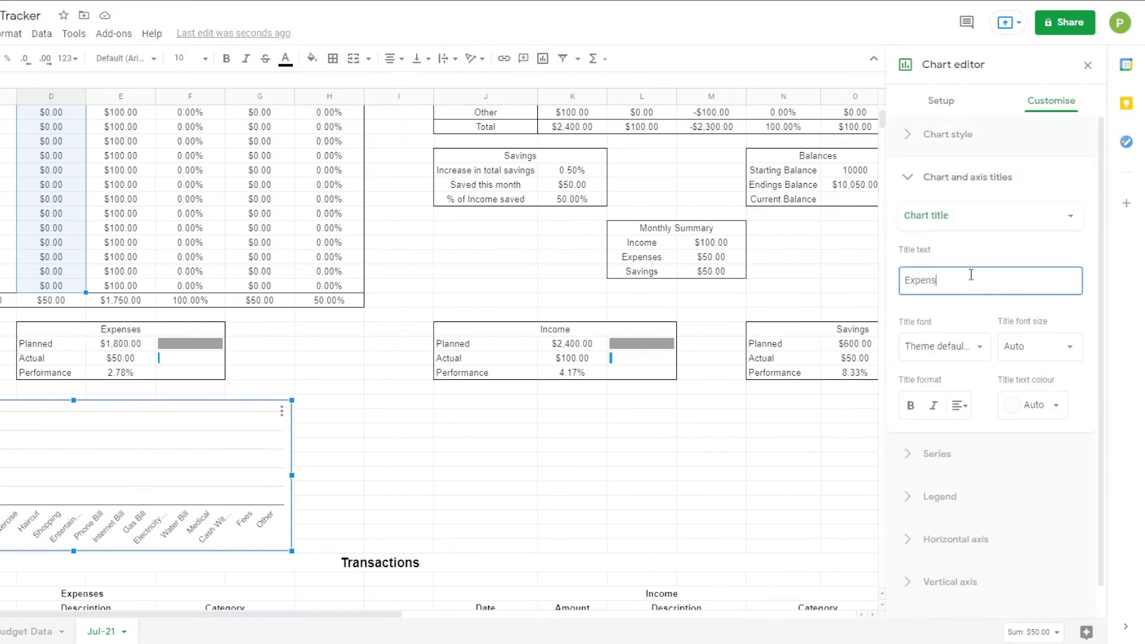
text(es Chart)
click(948, 182)
click(938, 185)
click(910, 406)
click(1053, 412)
click(992, 223)
click(960, 180)
Step: Change the fill colour of the Expenses Chart's Actual series to red and close the chart editor
click(947, 223)
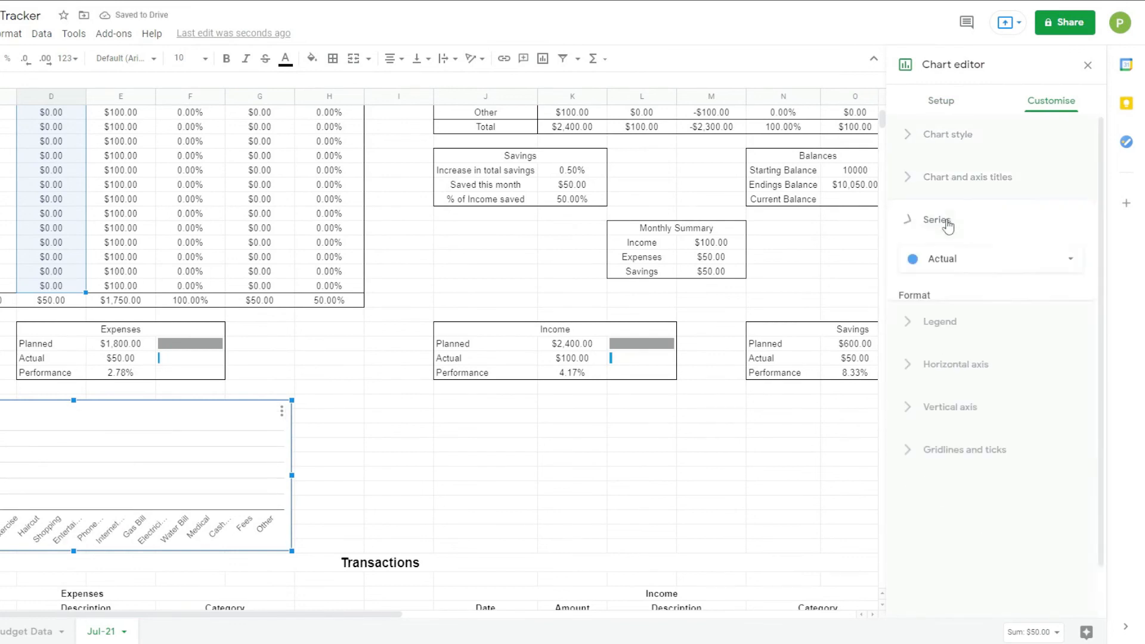
click(972, 349)
click(927, 412)
click(361, 418)
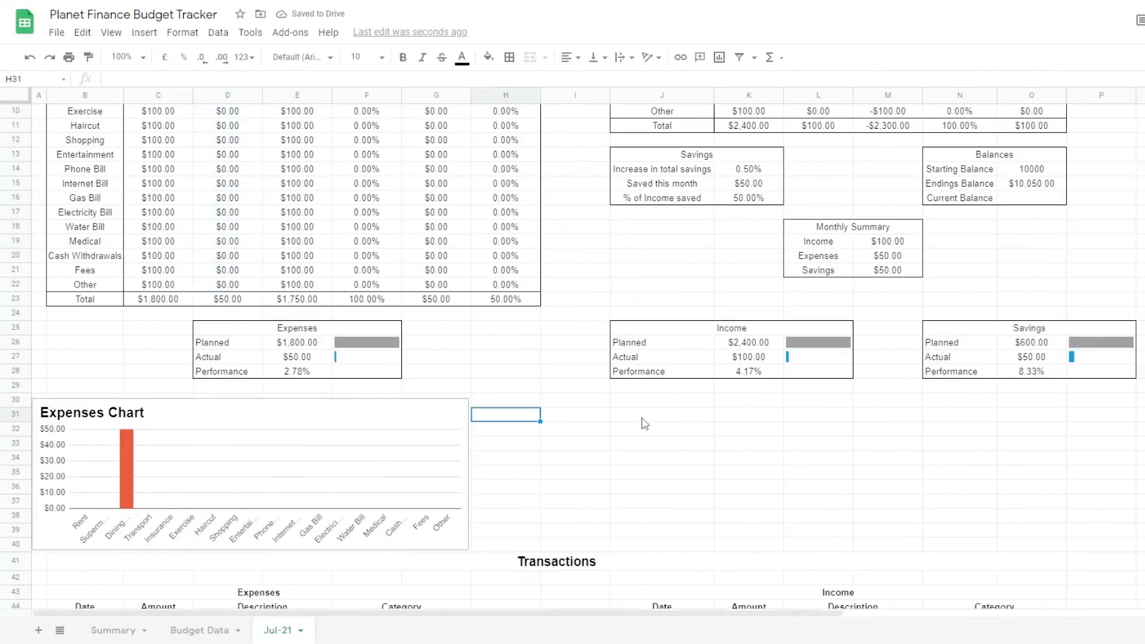
Step: Insert a blank chart with the empty cell J30 selected below the Income performance section
click(644, 403)
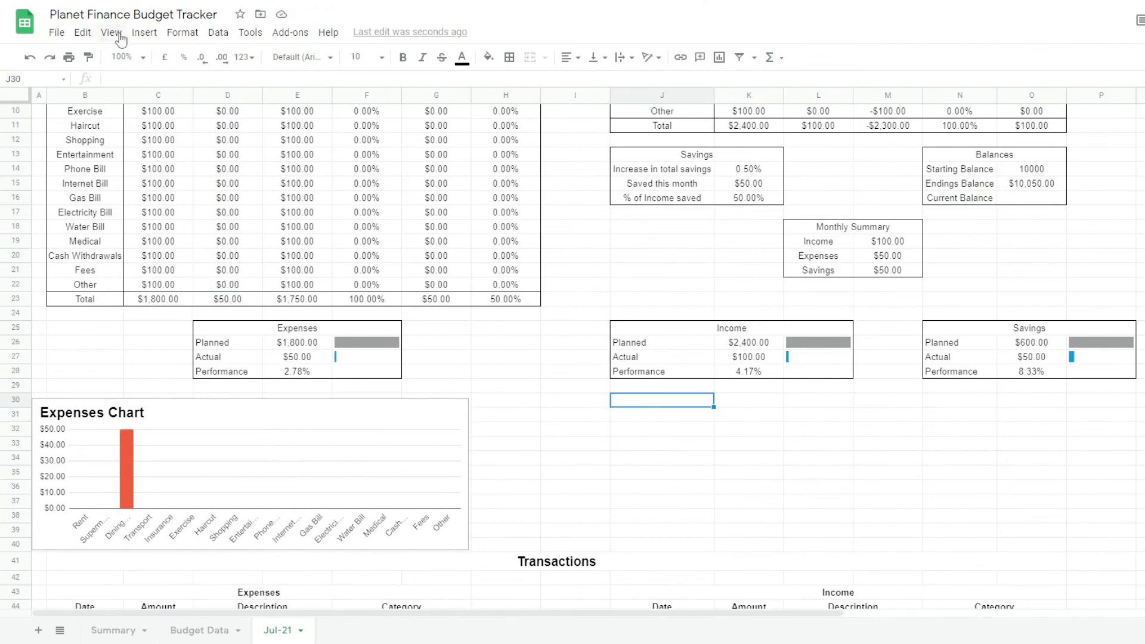
click(143, 33)
click(161, 212)
Step: Set the new chart's data ranges to the Category and Actual columns of the Income table, including their headers but excluding the total
scroll(739, 310, up, 3)
click(1142, 270)
drag(632, 187, 438, 182)
drag(664, 167, 668, 251)
click(420, 255)
drag(818, 166, 820, 253)
click(550, 477)
scroll(652, 302, down, 1)
click(684, 524)
Step: Move the income chart below the Income performance section and resize it to end just above the Transactions heading
drag(411, 357, 644, 435)
scroll(632, 382, down, 2)
drag(762, 225, 762, 362)
mouse_move(910, 469)
mouse_down()
mouse_move(858, 434)
mouse_move(1020, 478)
mouse_up()
drag(800, 330, 909, 331)
Step: Title the income chart "Income Chart" and format the title as bold black text
click(1130, 176)
click(958, 285)
text(Income Chart)
click(910, 406)
click(1033, 405)
click(915, 187)
Step: Change the fill colour of the Income Chart's Actual series to the theme green and close the chart editor
click(937, 454)
click(967, 350)
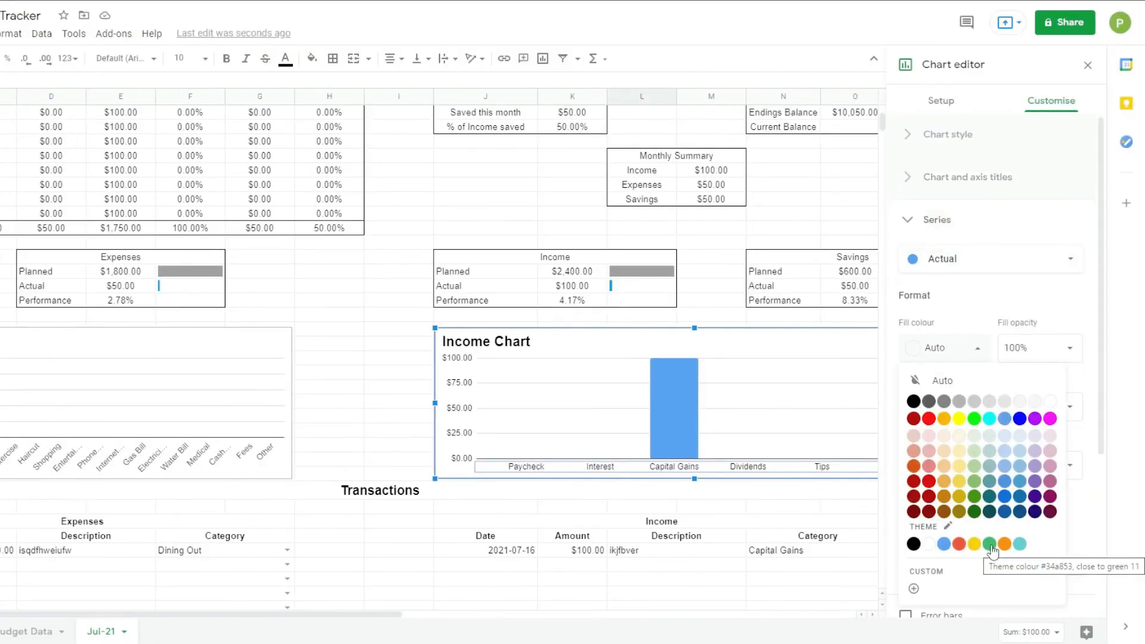
click(990, 545)
click(822, 490)
Step: Narrow the Income Chart from its left edge and widen the Expenses Chart to fill the space beside it
drag(677, 359, 683, 359)
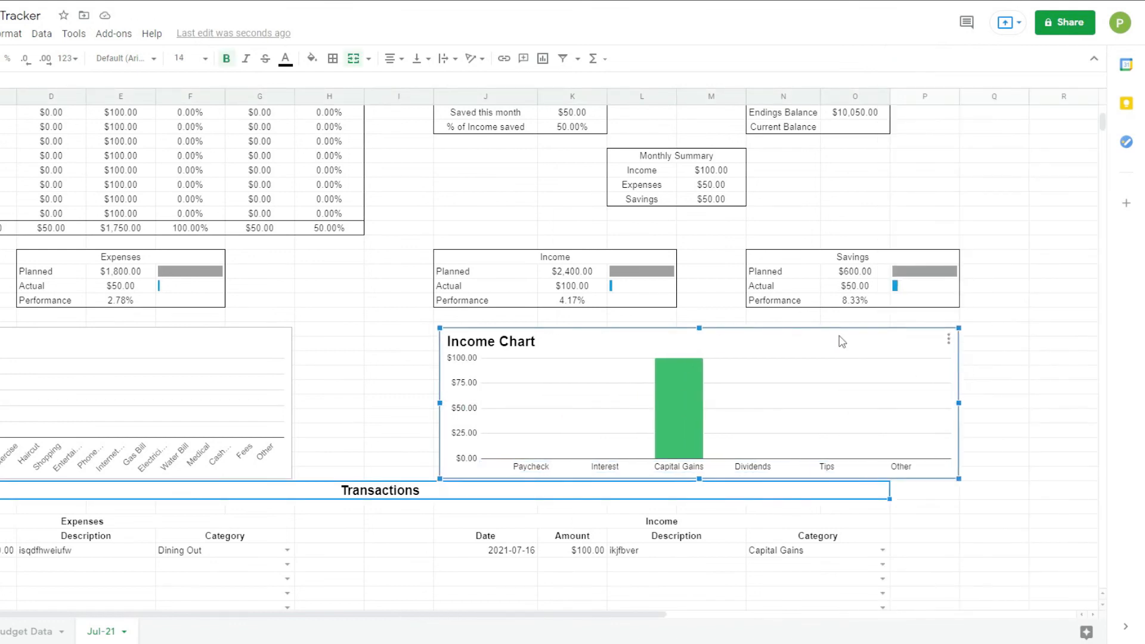
drag(459, 396, 649, 403)
click(280, 402)
drag(292, 402, 605, 403)
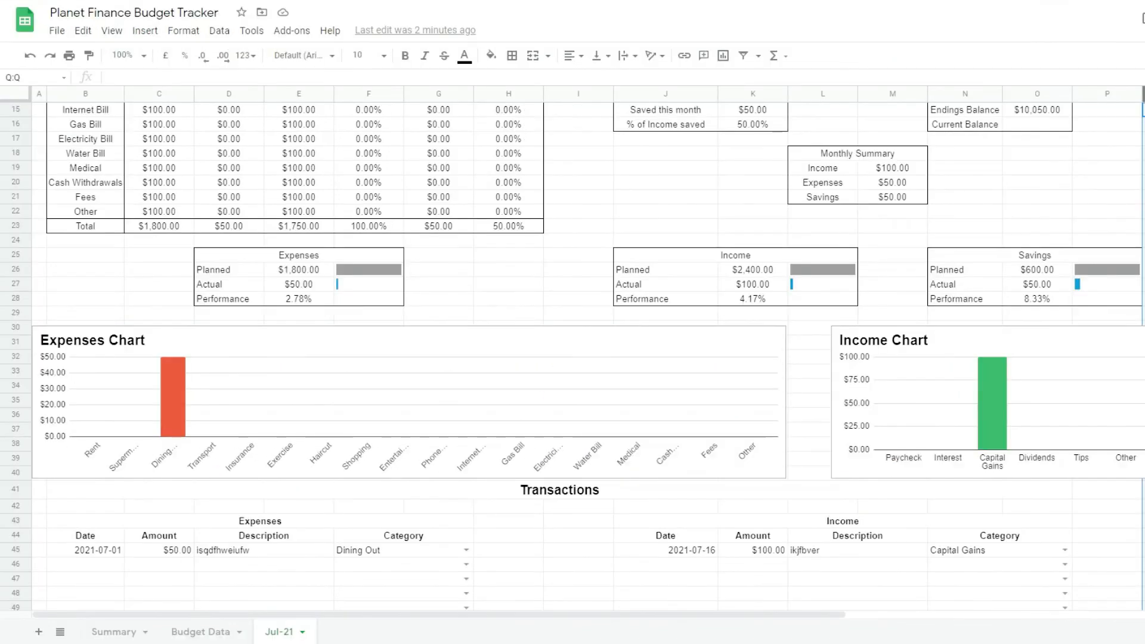
Step: Delete the unused columns after column Q on the Jul-21 sheet
drag(519, 94, 1142, 94)
right_click(880, 97)
click(942, 173)
Step: Delete the unused rows from row 151 down to the end of the Jul-21 sheet
scroll(570, 309, up, 3)
scroll(571, 309, down, 20)
click(9, 356)
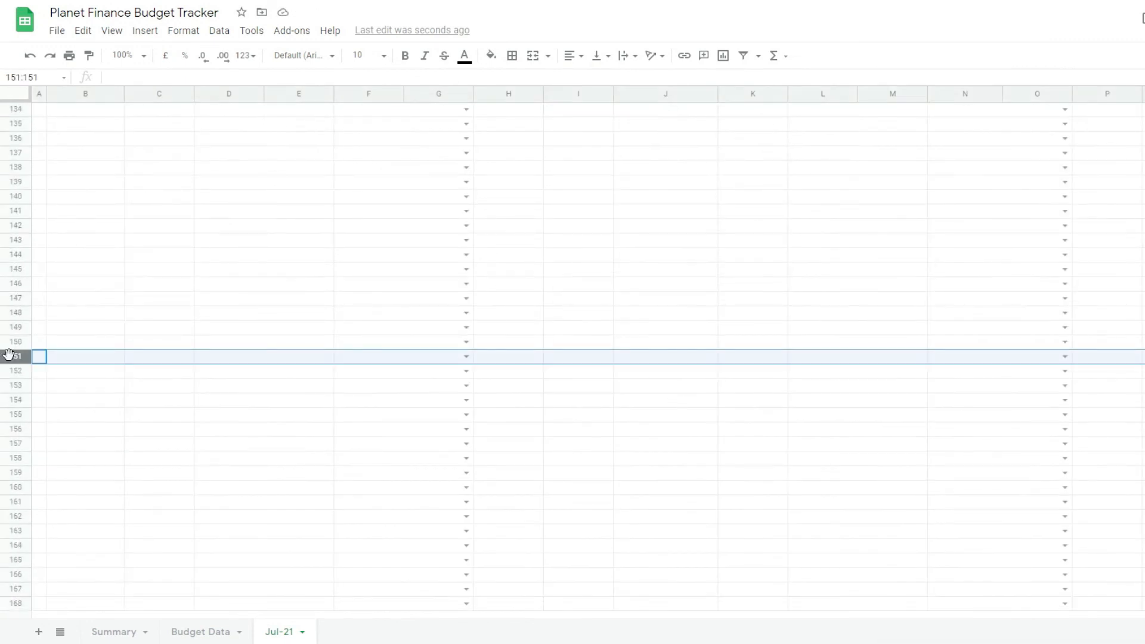
key(ctrl+shift+Down)
right_click(3, 356)
click(115, 292)
scroll(327, 493, up, 20)
scroll(719, 301, down, 5)
scroll(596, 358, up, 6)
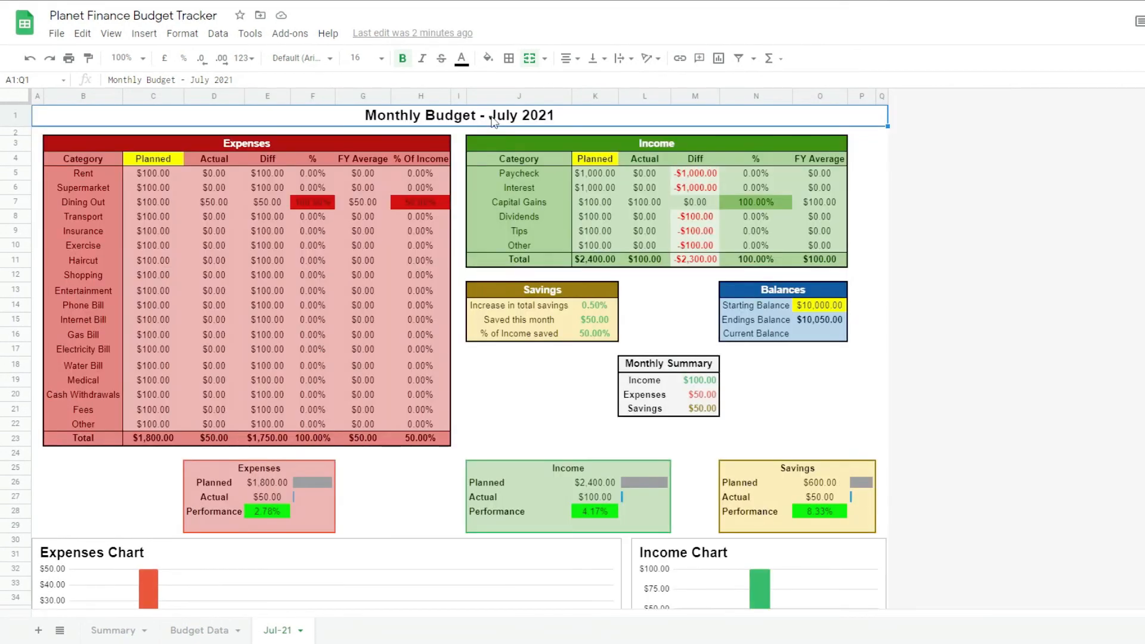
click(457, 159)
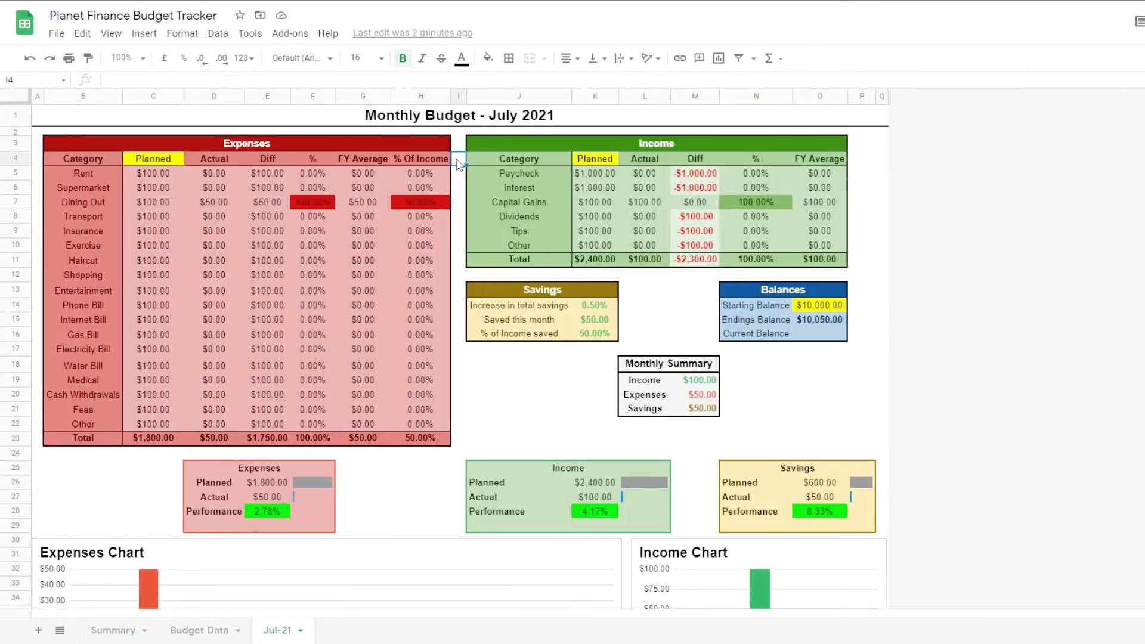
click(429, 122)
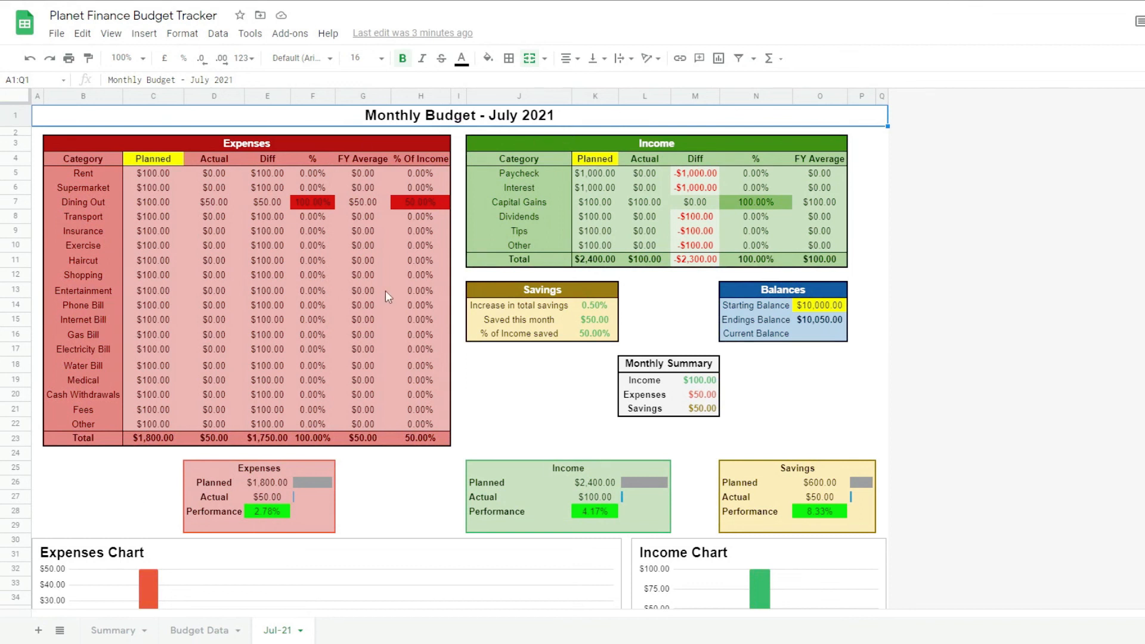
scroll(574, 380, down, 10)
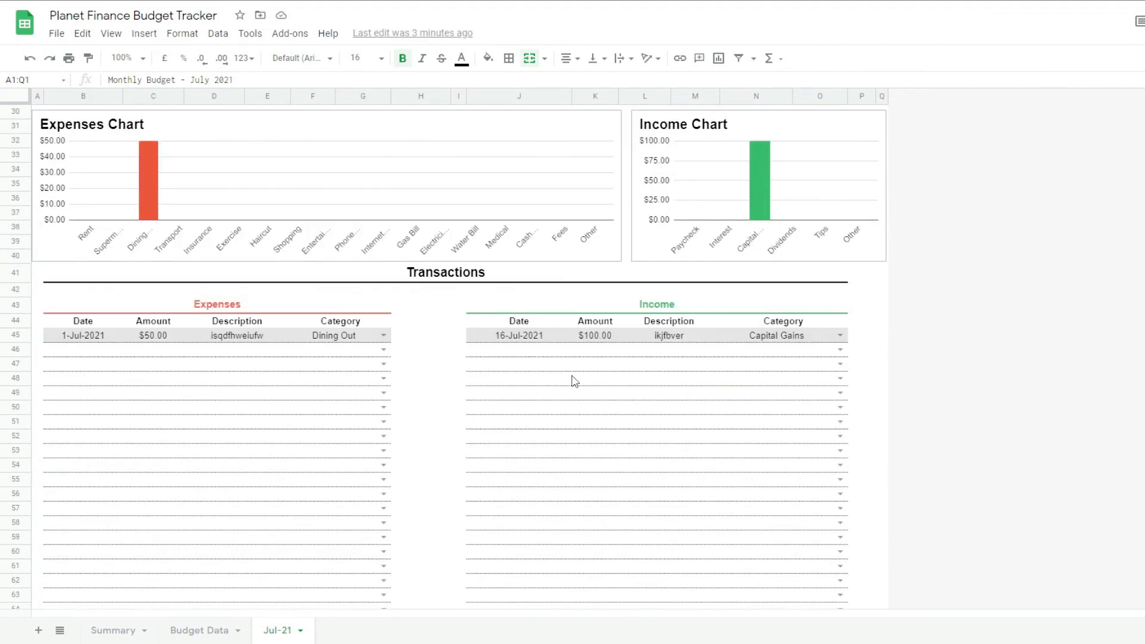
scroll(574, 380, up, 10)
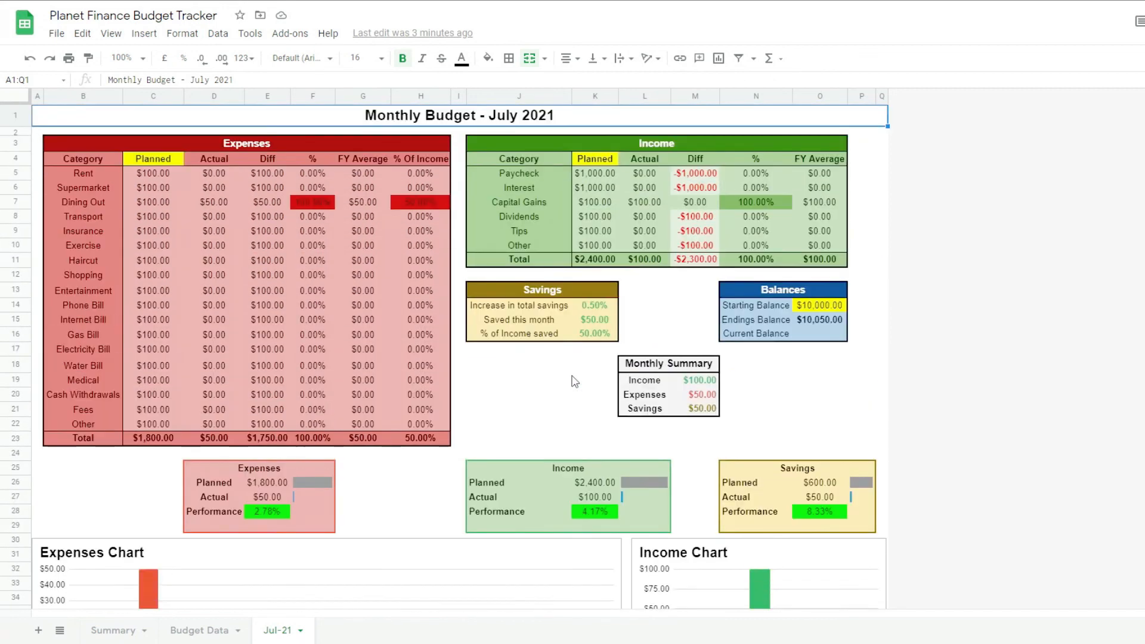
Step: Enter a heading beginning with "Budget D" in cell A1 of the Budget Data sheet
click(208, 630)
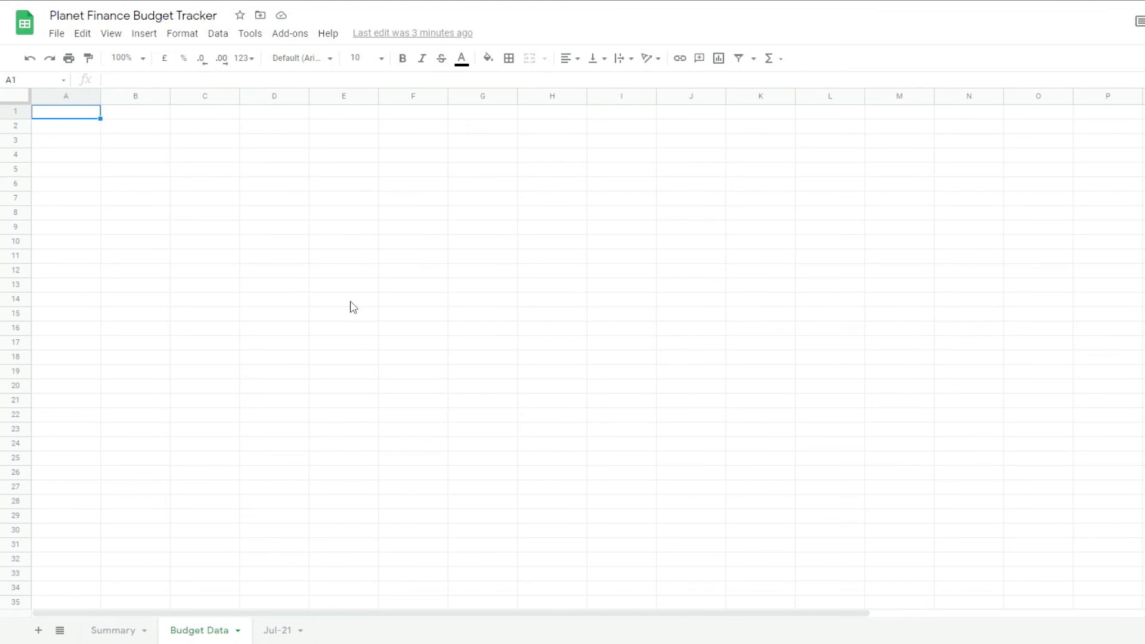
text(Budget D)
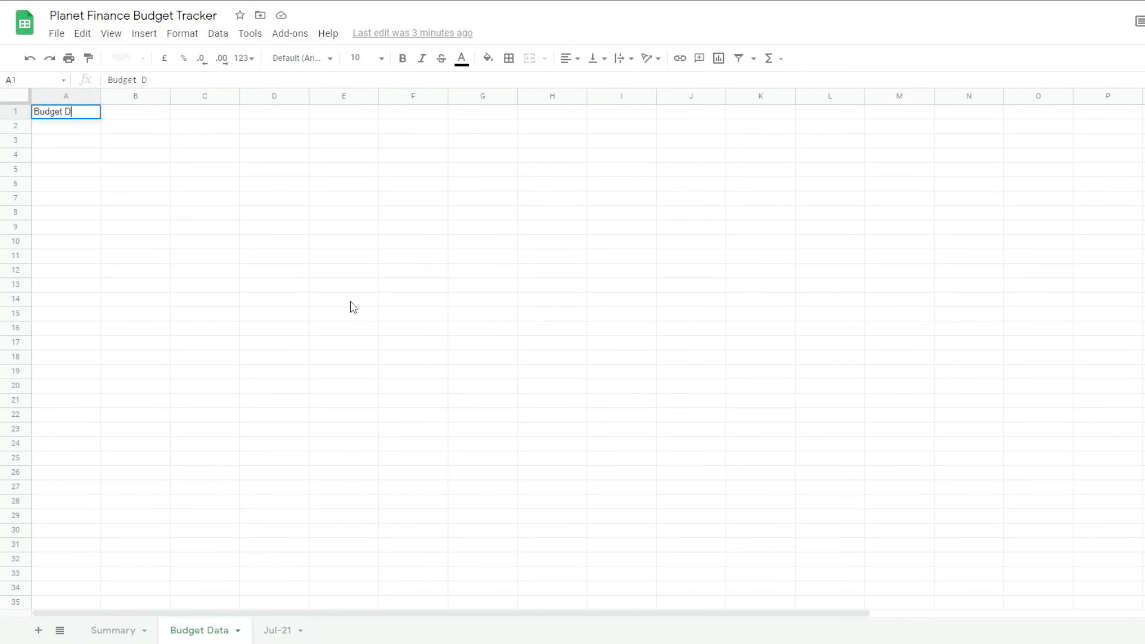